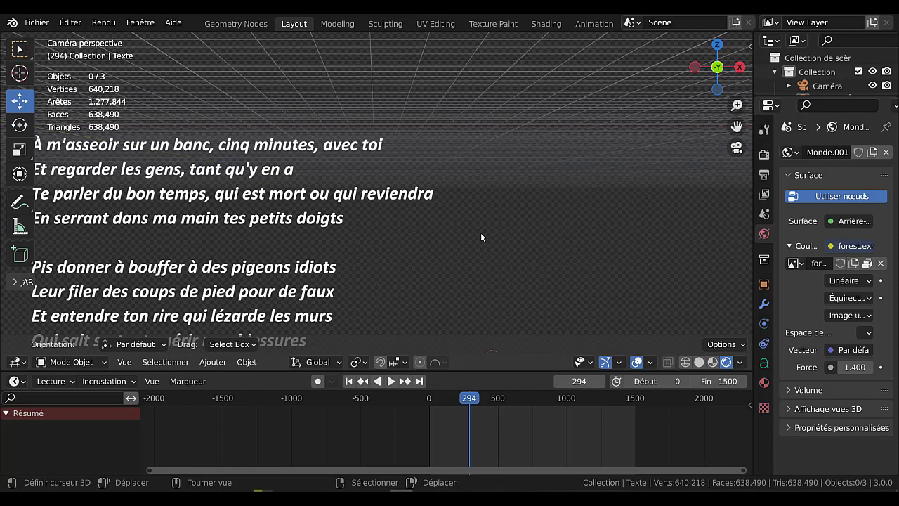
Play the lyrics animation in Blender and bring the rendered mystral20000-1500.mp4 video forward
left_click(390, 381)
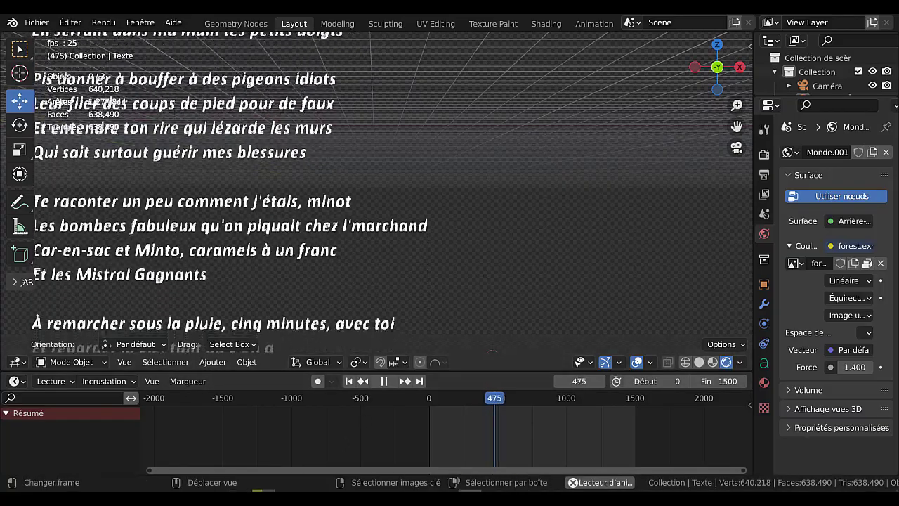
mouse_move(600, 482)
left_click(266, 439)
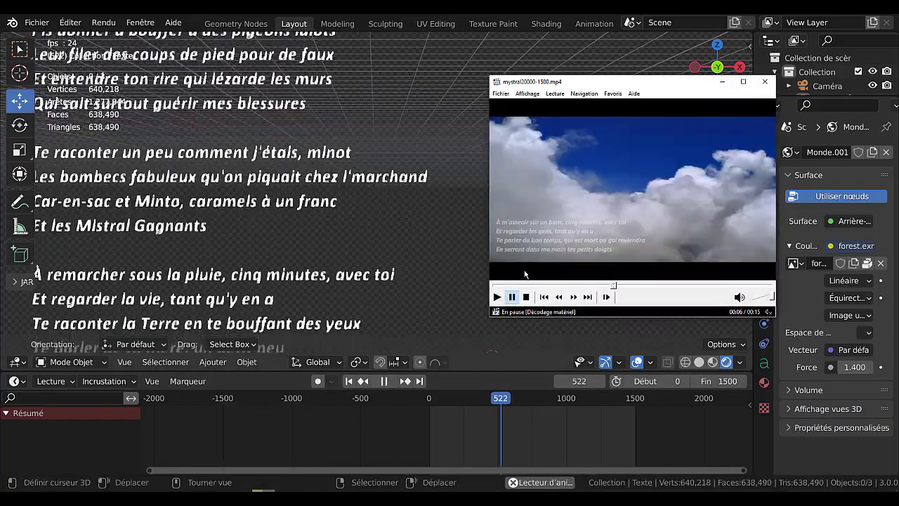
Play the rendered video from the start, pause it at 00:07, reposition the player, then close it
left_click(497, 296)
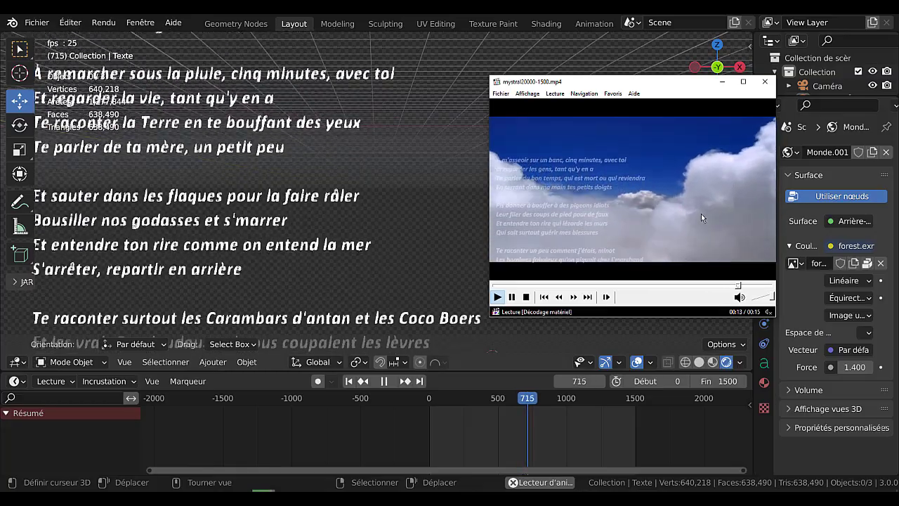
left_click(496, 297)
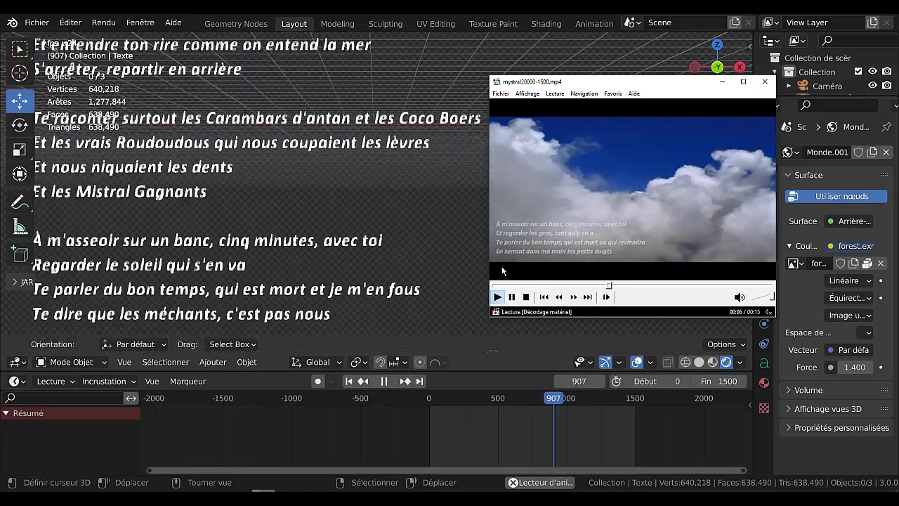
key("space")
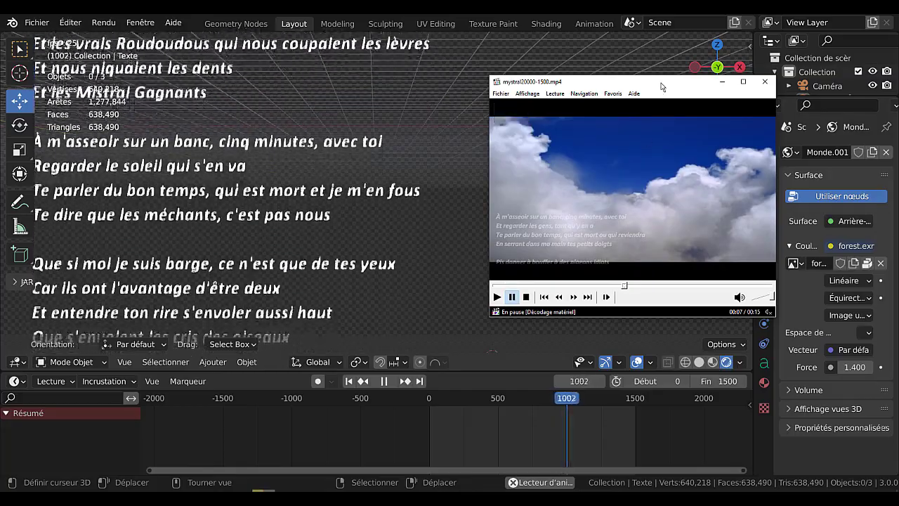
left_click_drag(661, 86, 600, 103)
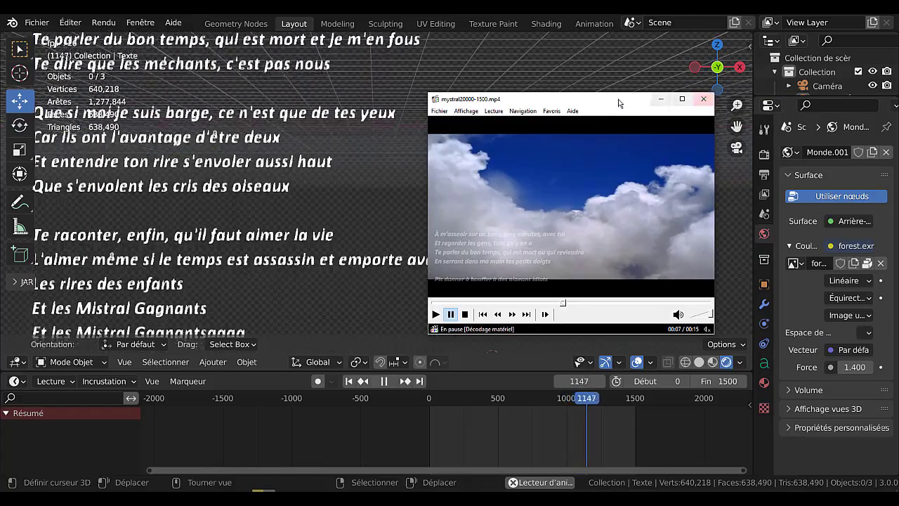
left_click_drag(619, 103, 619, 94)
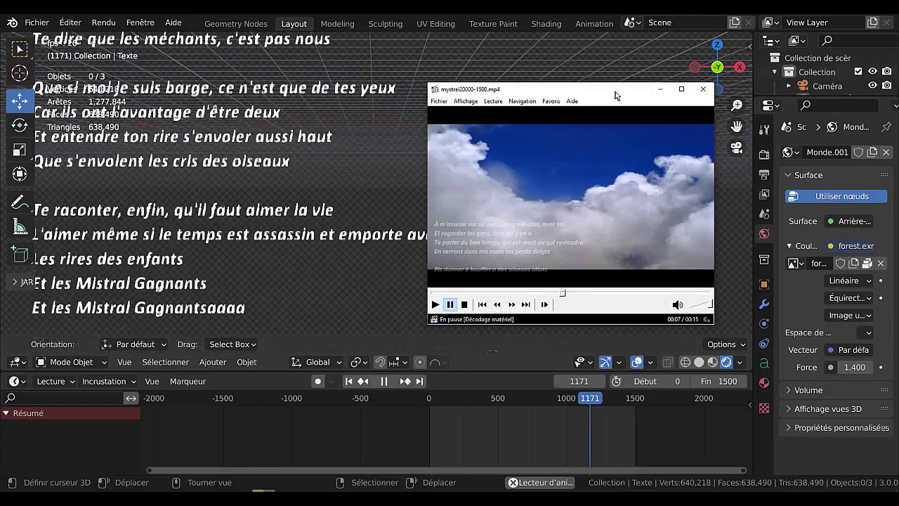
left_click(701, 94)
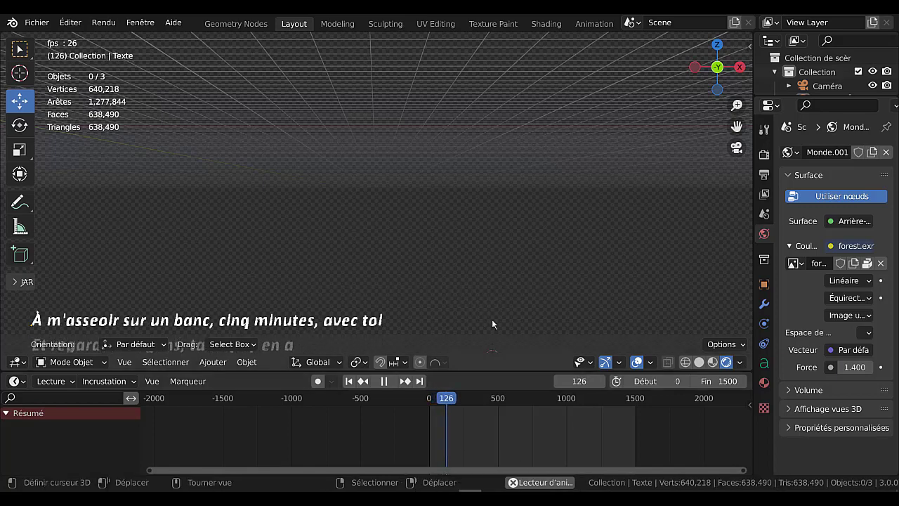
Switch from Blender to the Chrome window showing the 'paroles mistral gagnant' search
key("alt+Tab")
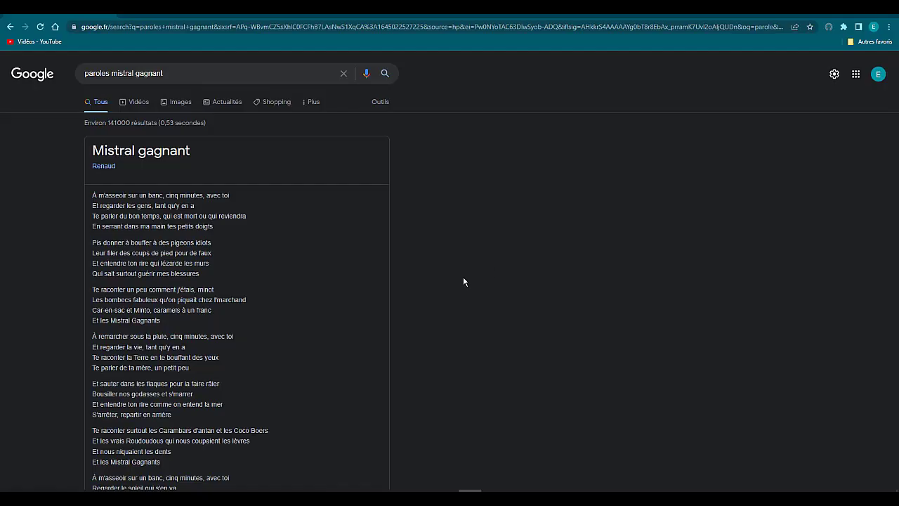
Select the full Mistral gagnant lyrics in the search results and open a blank Notepad
scroll(352, 272, "down", 2)
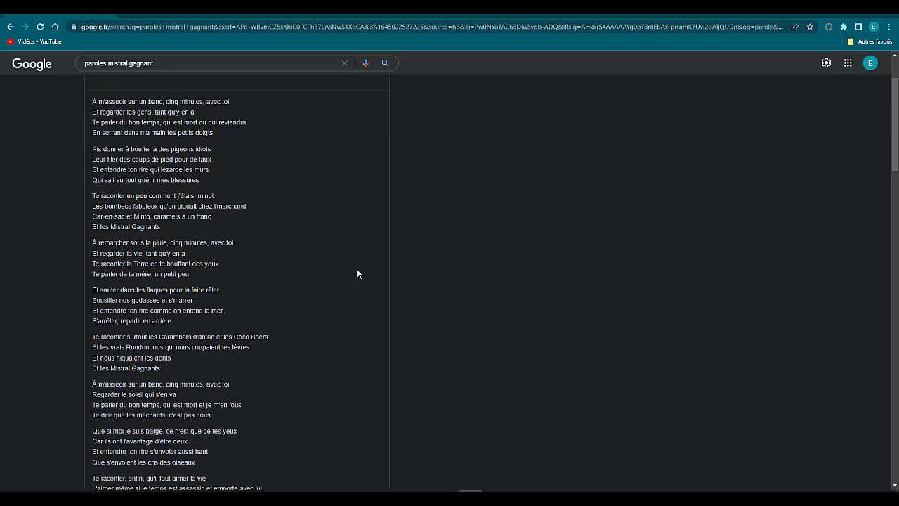
scroll(355, 272, "up", 2)
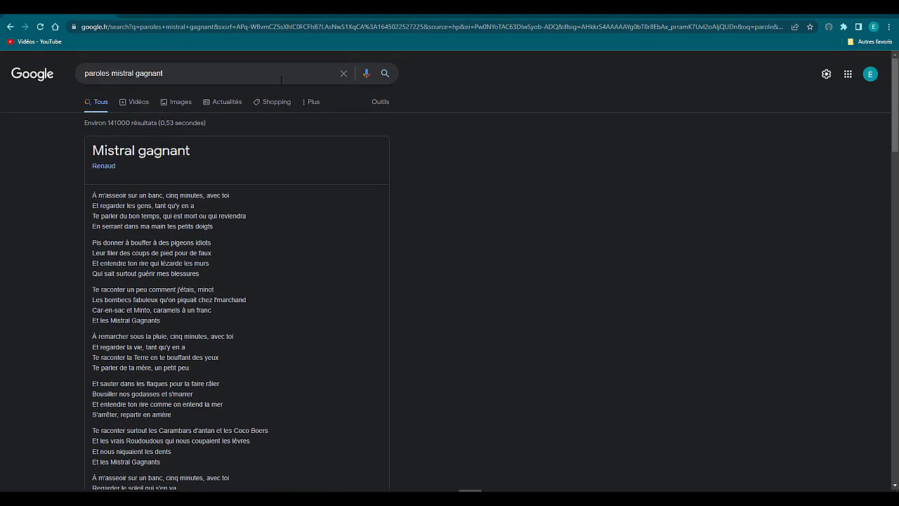
scroll(362, 314, "down", 1)
scroll(348, 348, "down", 2)
scroll(325, 374, "down", 2)
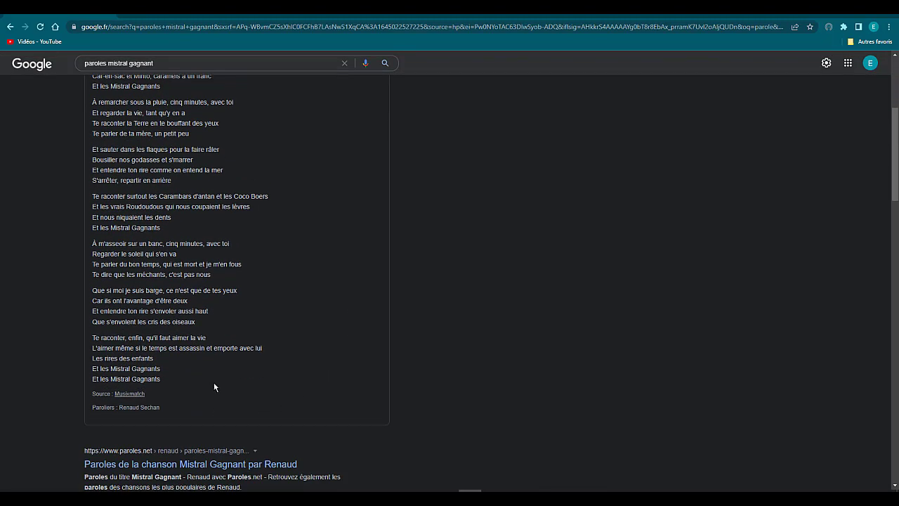
mouse_move(163, 372)
left_mouse_down()
mouse_move(132, 63)
mouse_move(126, 121)
mouse_move(85, 124)
left_mouse_up()
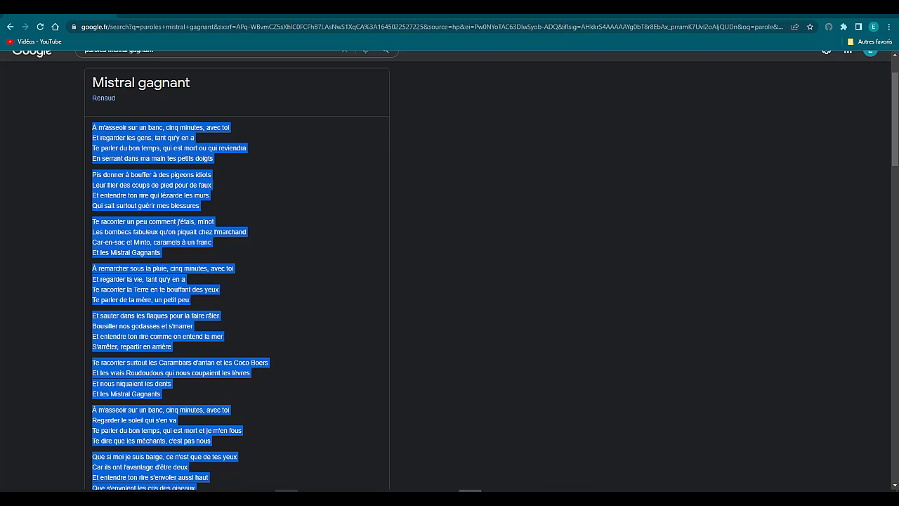
left_click(286, 499)
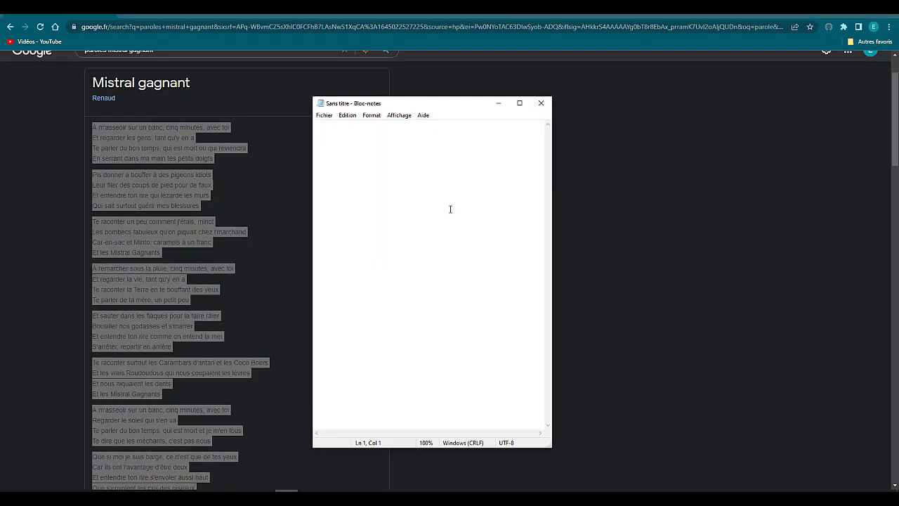
Paste the lyrics into Notepad, add blank lines between the first verses, and close Chrome
right_click(342, 135)
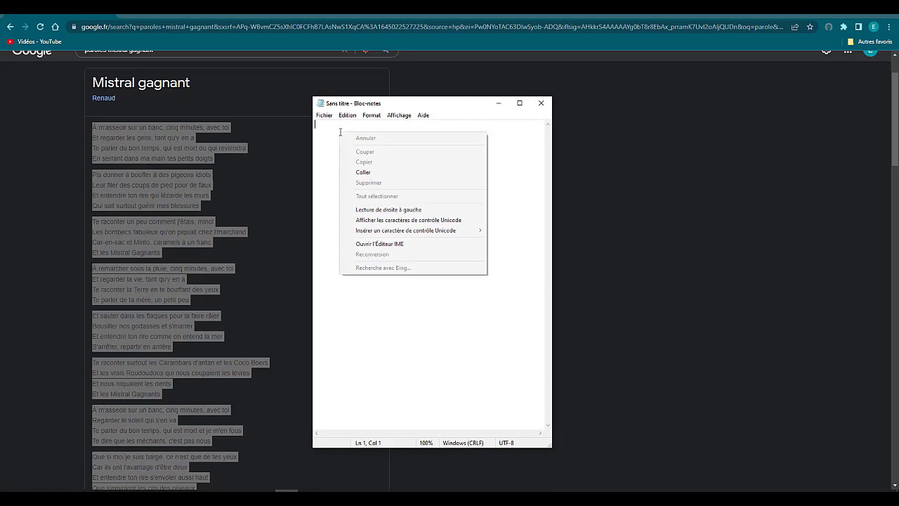
left_click(363, 172)
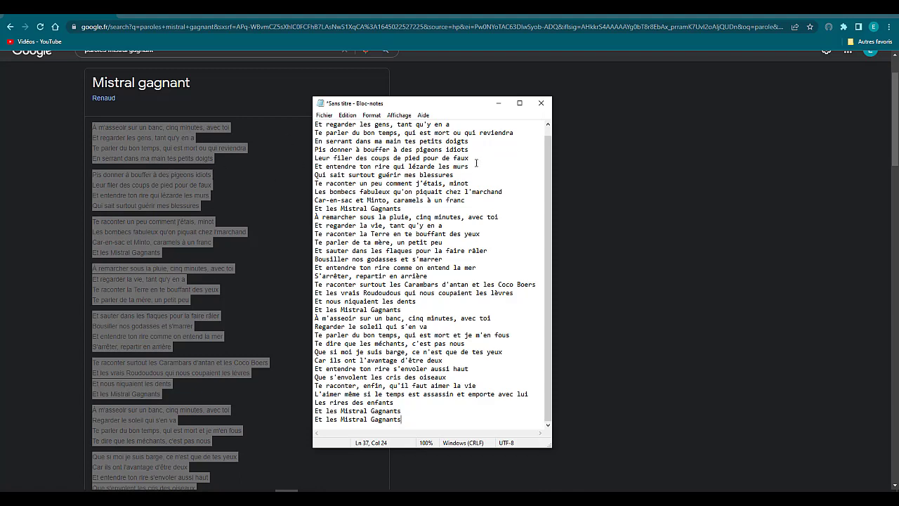
left_click(474, 143)
key("Return")
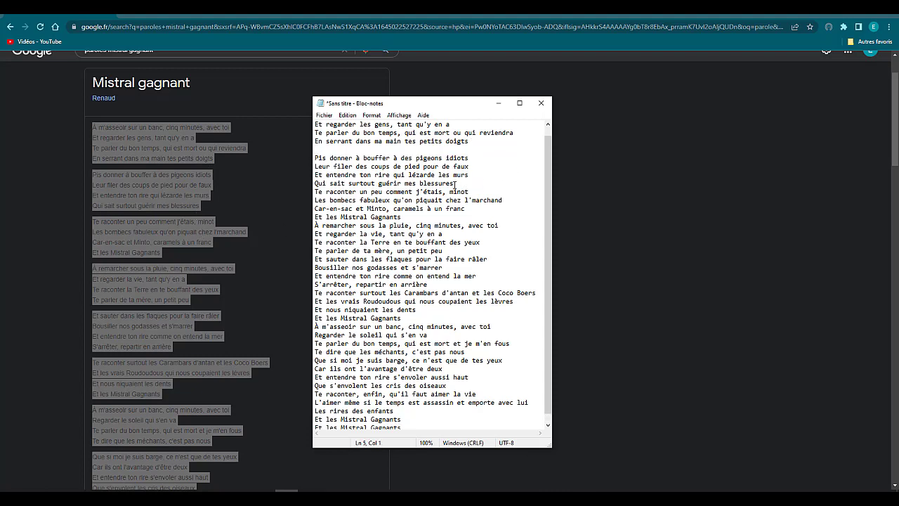
key("Return")
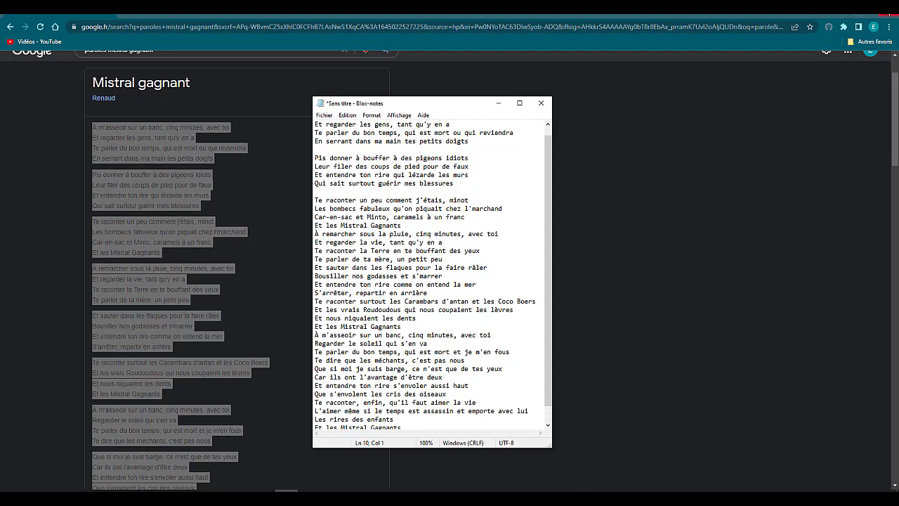
left_click(886, 11)
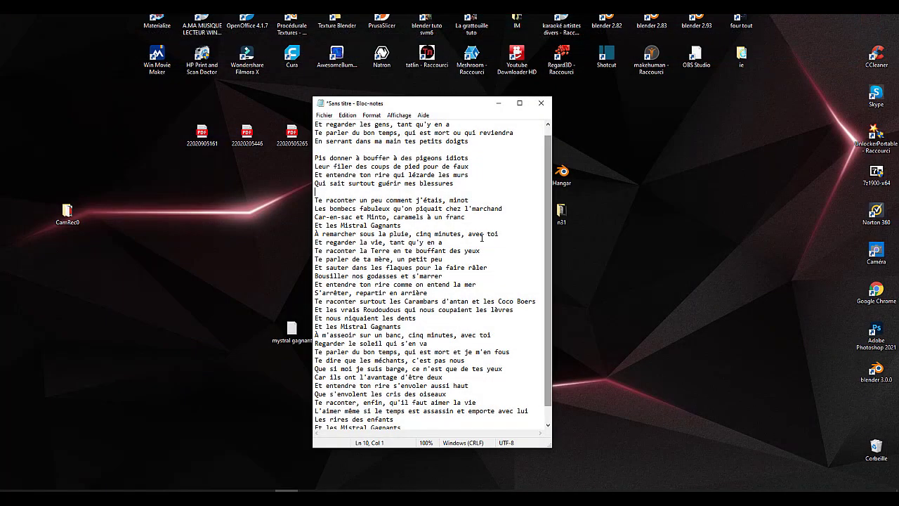
Discard the unsaved draft, then open, maximize and review the mystral gagnant file before closing it
left_click(541, 103)
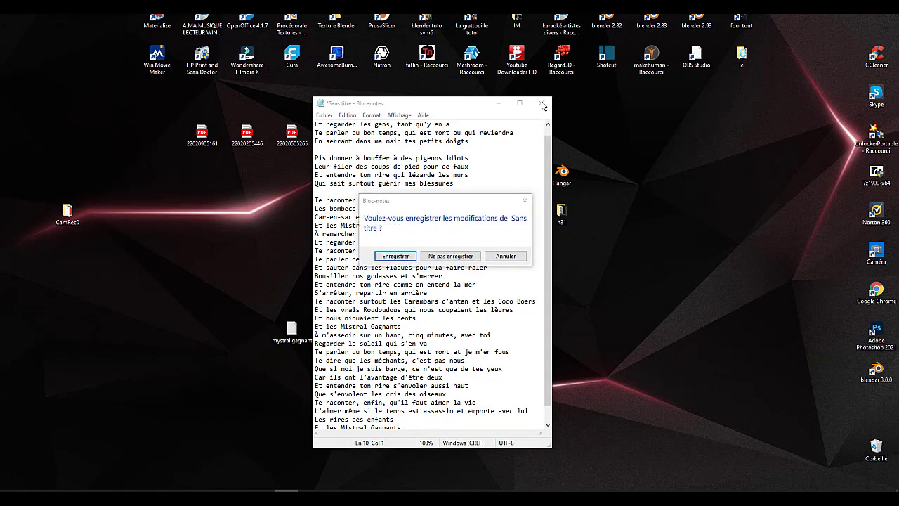
left_click(441, 255)
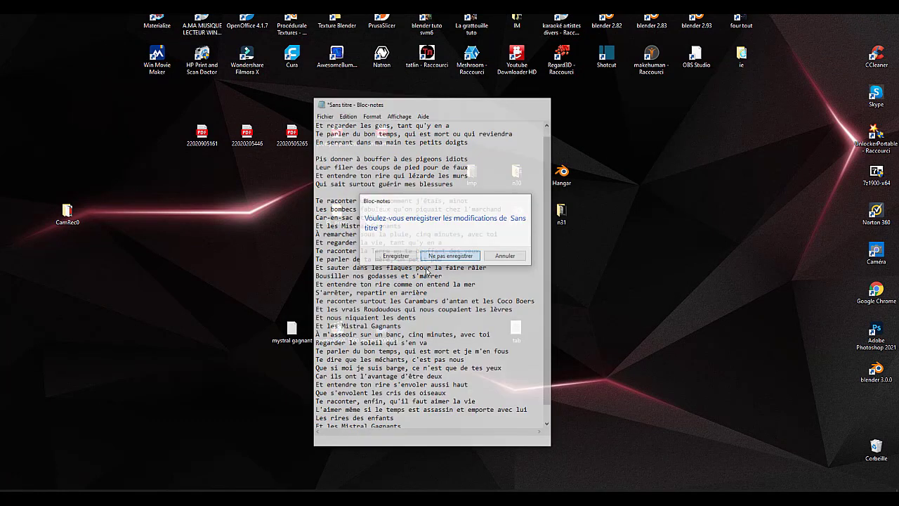
left_click(289, 342)
double_click(289, 342)
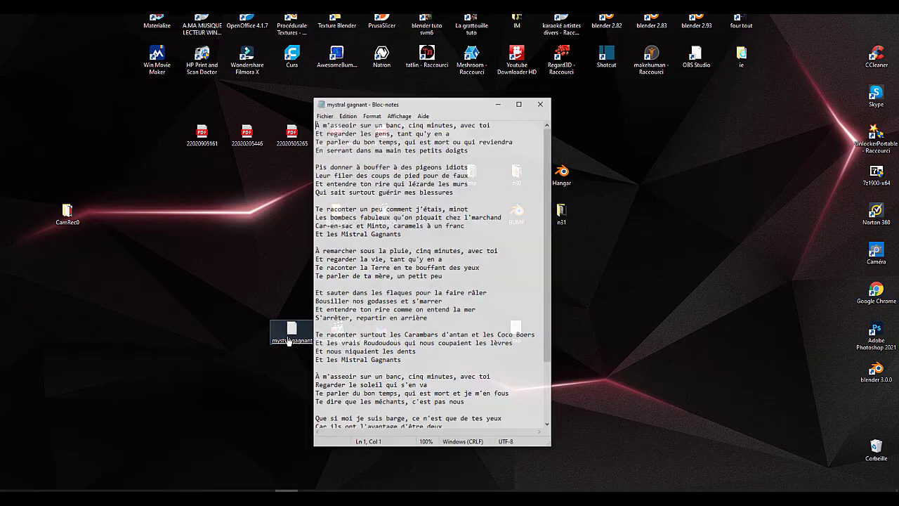
scroll(544, 243, "down", 1)
scroll(544, 243, "down", 2)
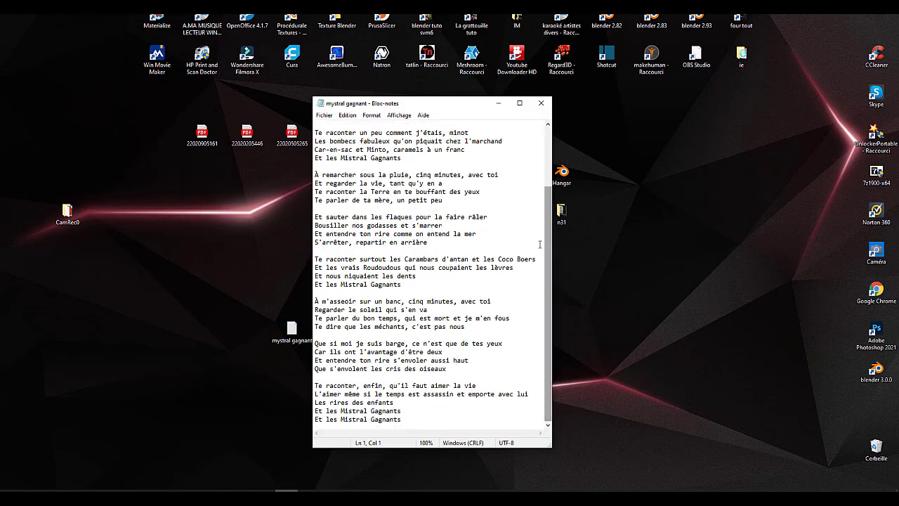
left_click(519, 104)
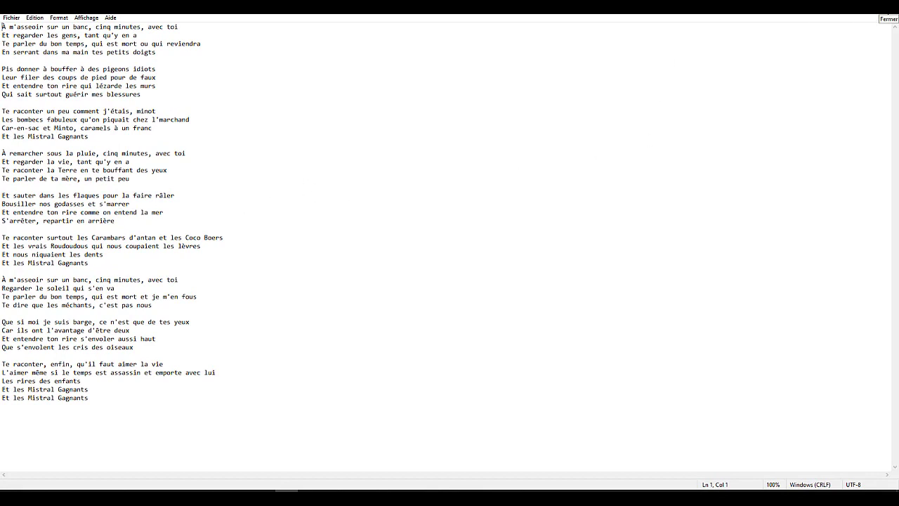
left_click(886, 7)
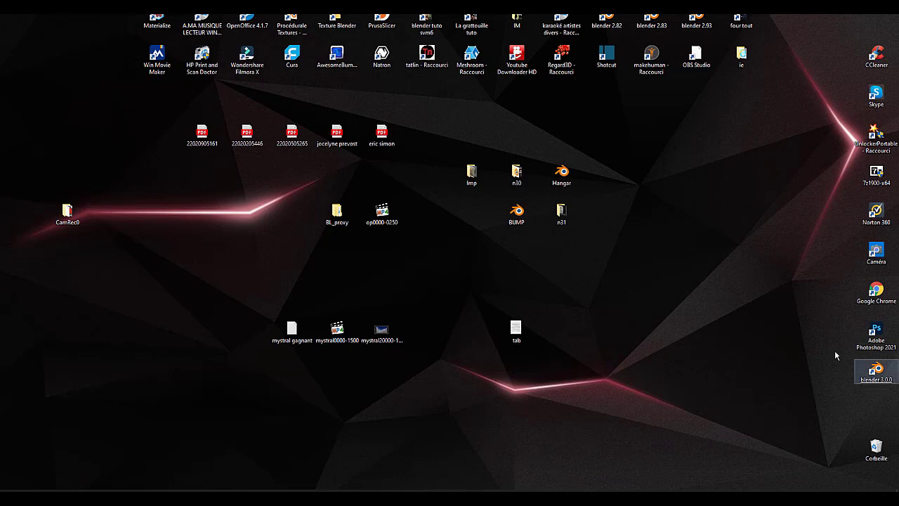
Launch Blender 3.0.0 and dismiss the splash screen to reach the empty Layout scene
left_click(876, 369)
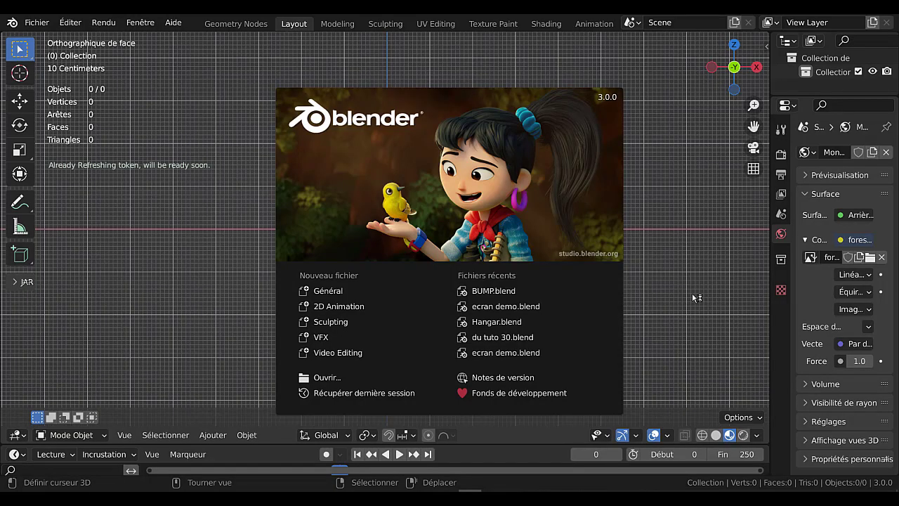
left_click(167, 303)
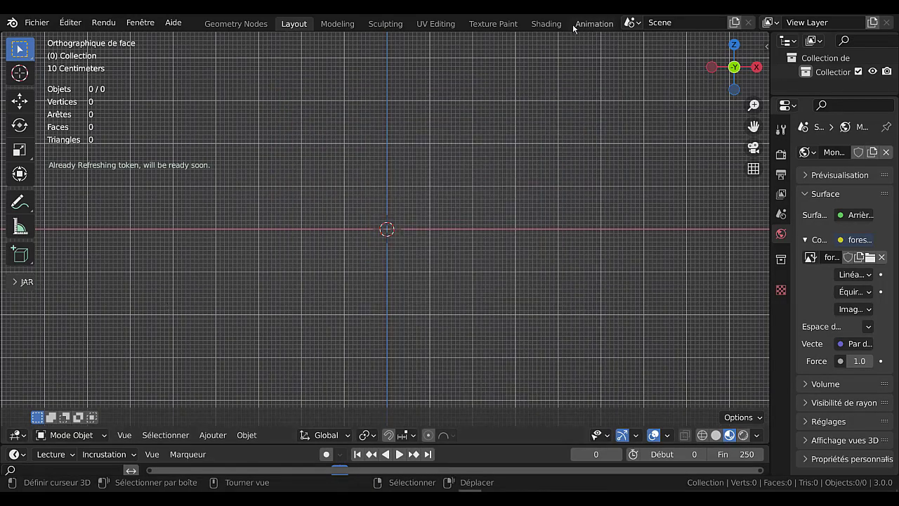
scroll(593, 24, "down", 3)
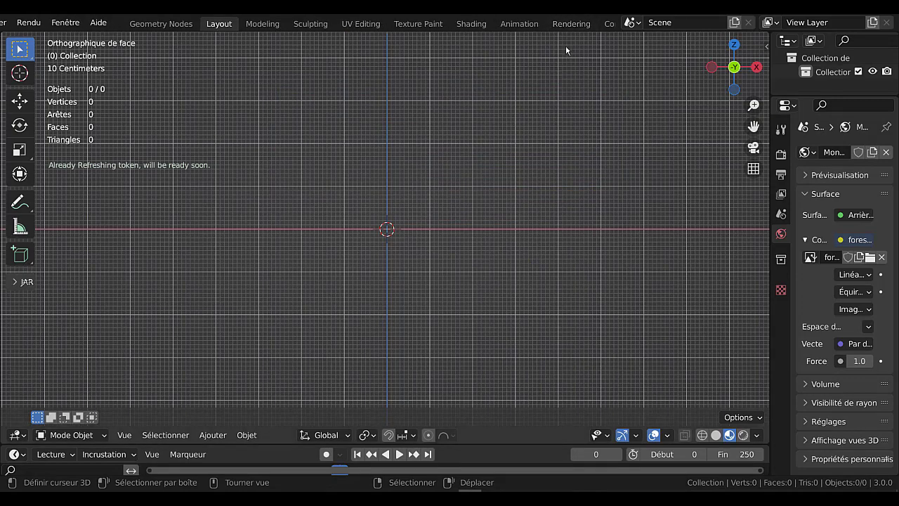
scroll(576, 28, "down", 2)
scroll(574, 28, "down", 3)
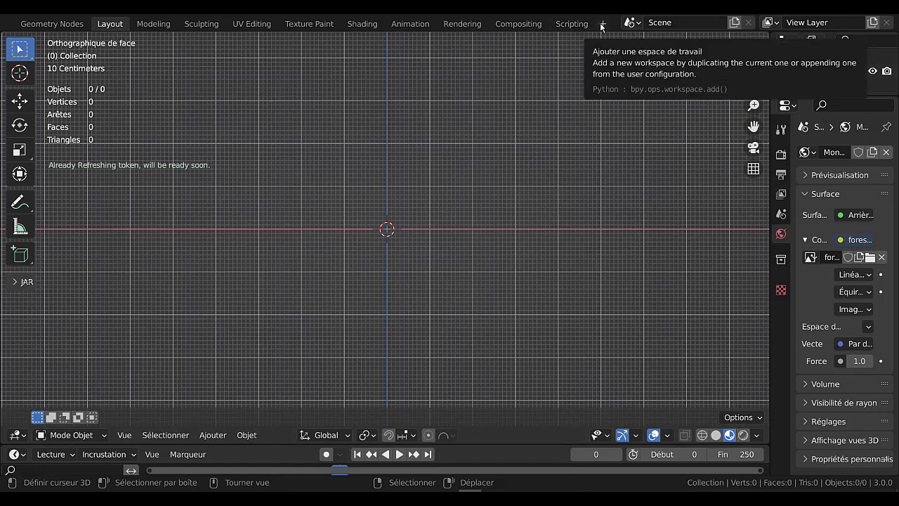
Add a Général > Scripting workspace after Compositing in the workspace tab row
left_click(602, 27)
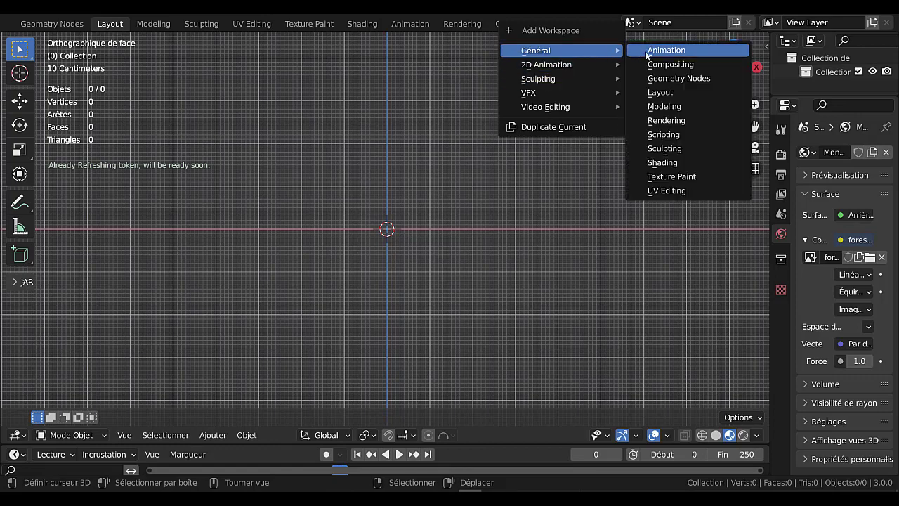
left_click(671, 135)
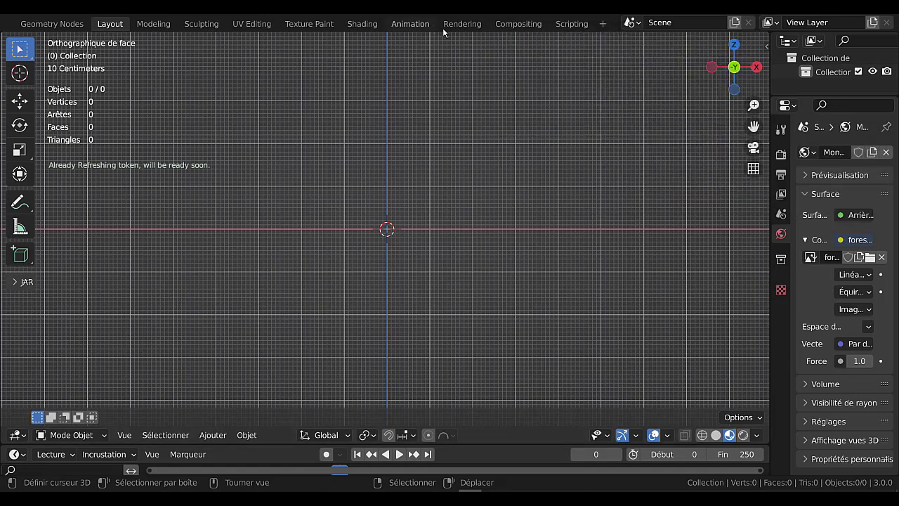
scroll(573, 28, "up", 2)
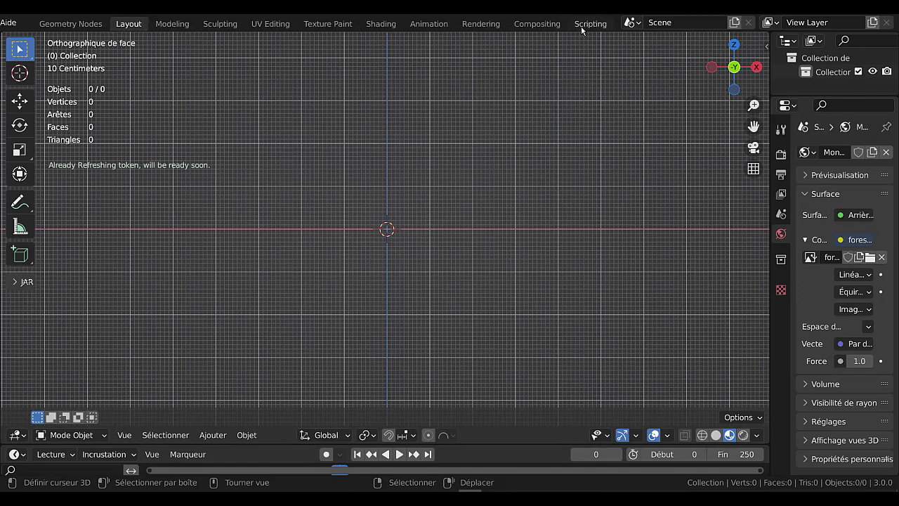
scroll(513, 25, "up", 5)
scroll(513, 25, "up", 1)
scroll(513, 25, "down", 4)
scroll(513, 24, "down", 4)
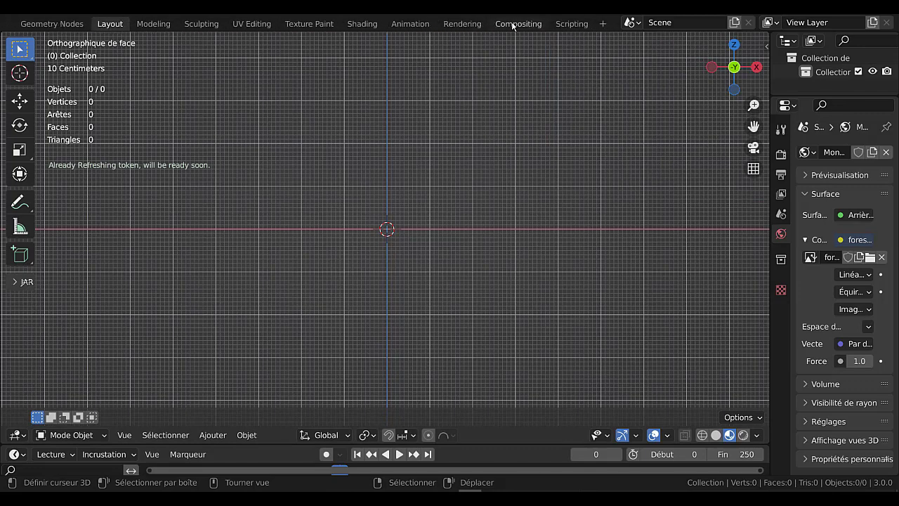
left_click(601, 25)
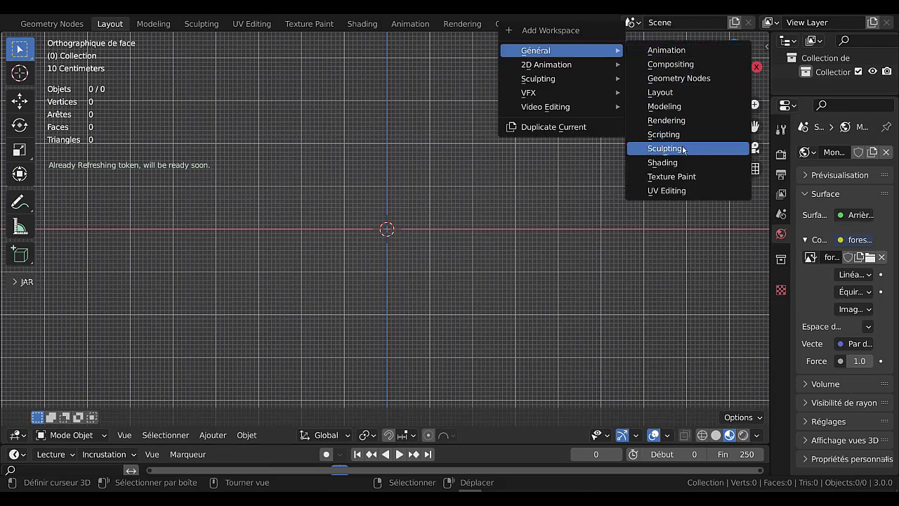
Open the Scripting workspace and narrow the console column to a slim strip beside the text editor
mouse_move(560, 51)
left_click(673, 135)
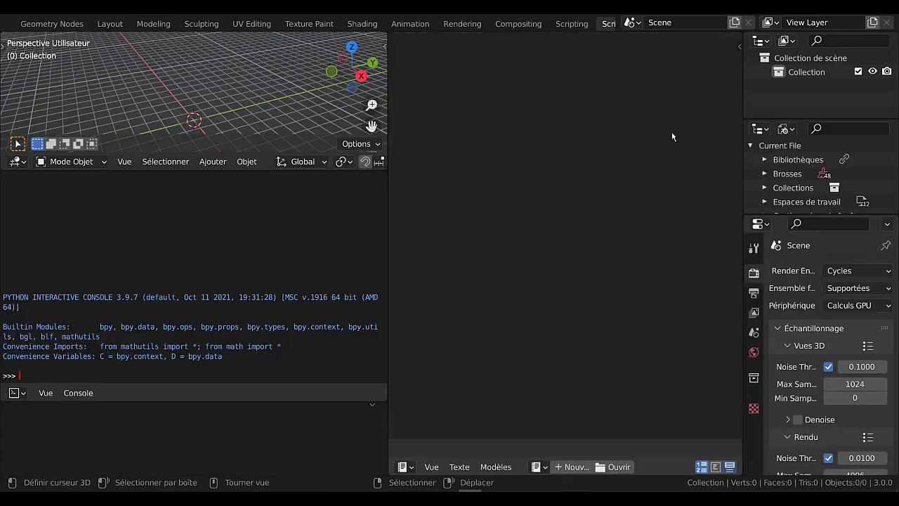
mouse_move(387, 212)
left_mouse_down()
mouse_move(122, 223)
mouse_move(135, 214)
left_mouse_up()
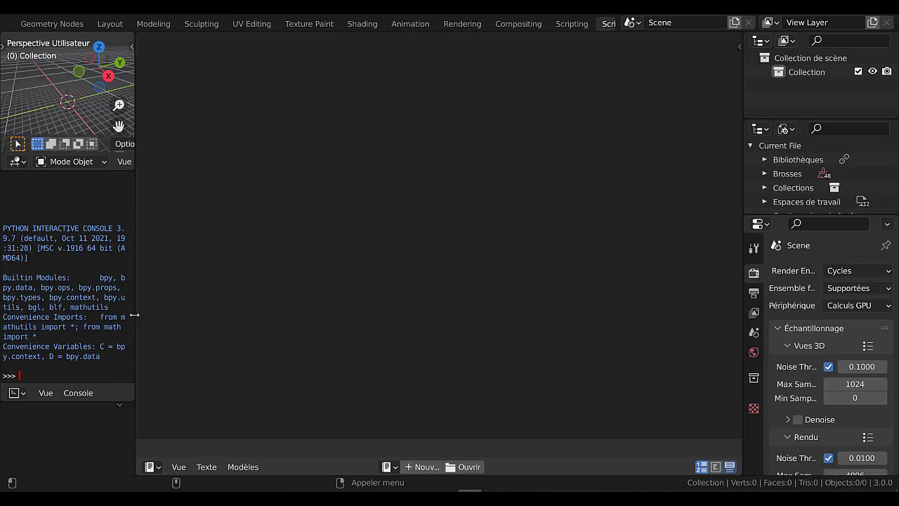
left_click_drag(132, 300, 82, 306)
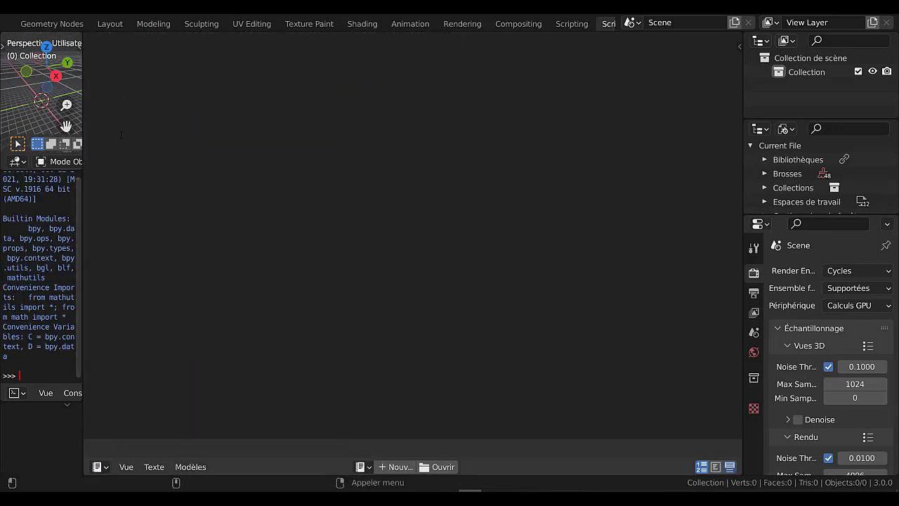
Create a text block reading 'jkkk', convert it with Text to 3D Object > Un objet, and return to Layout
left_click(393, 469)
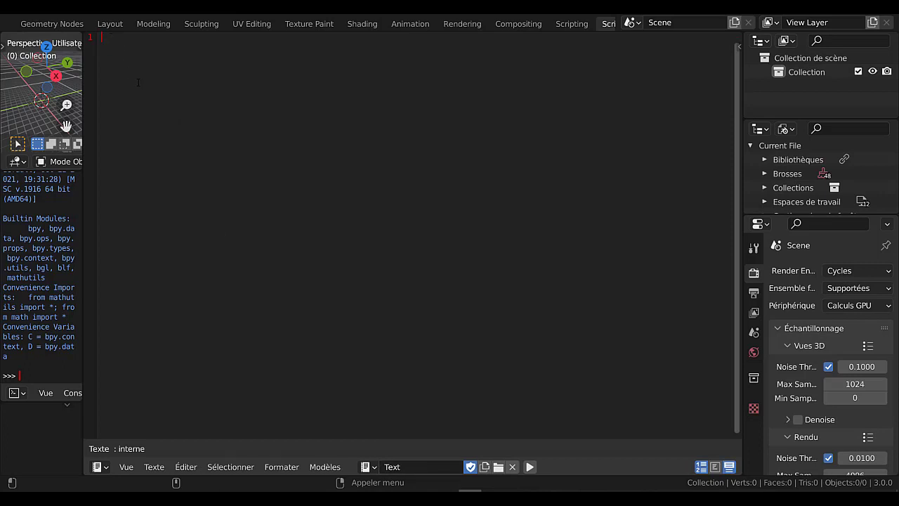
type("jkkkkkk")
type("j")
key("BackSpace")
key("BackSpace")
key("BackSpace")
key("BackSpace")
left_click(186, 467)
mouse_move(225, 251)
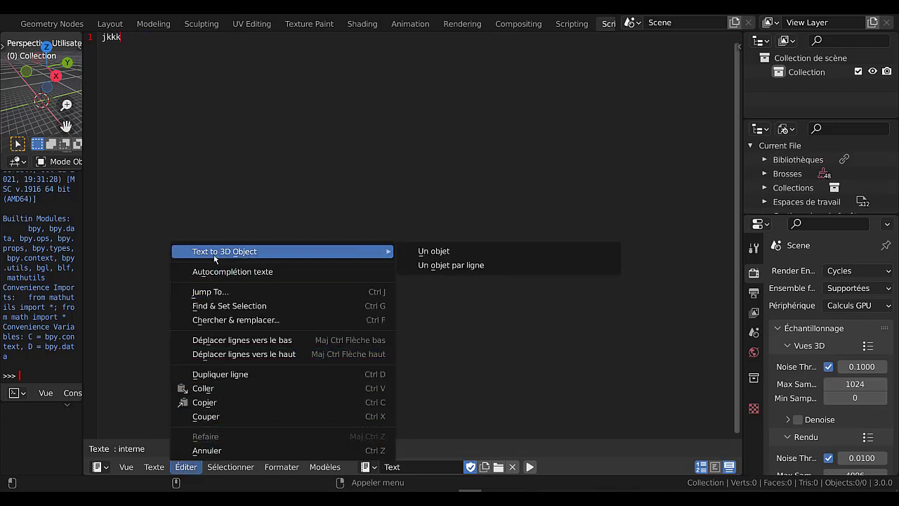
left_click(433, 252)
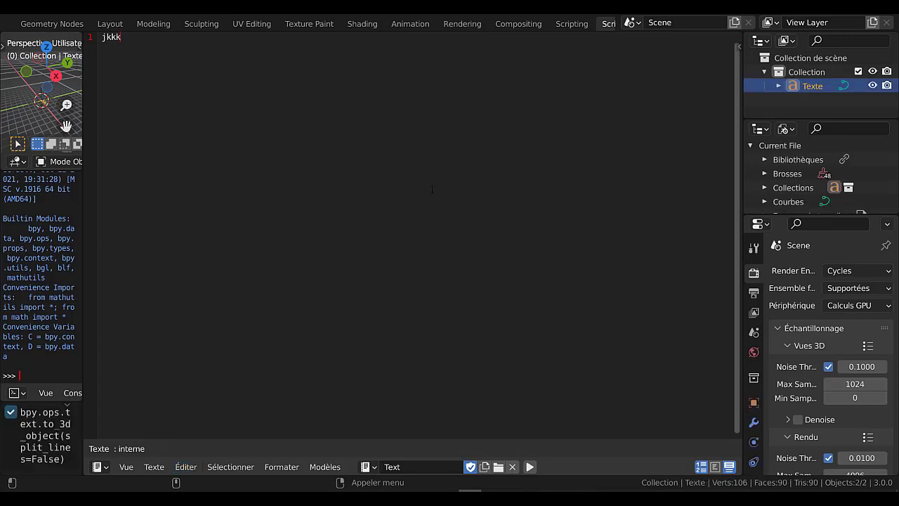
left_click(110, 25)
Delete the test jkkk text object from the scene
middle_click_drag(410, 244, 407, 342)
scroll(407, 343, "up", 3)
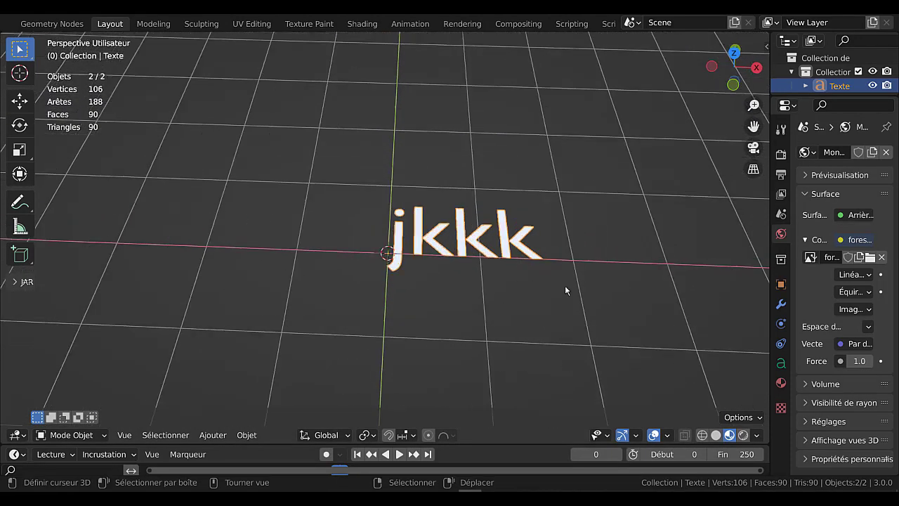
key("x")
left_click(485, 260)
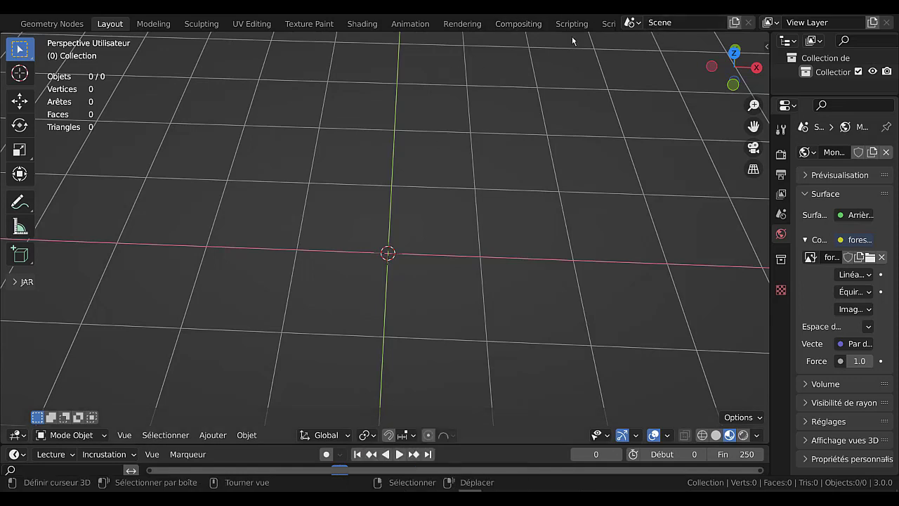
Return to the Scripting.001 workspace showing the jkkk text block
scroll(575, 40, "down", 3)
scroll(573, 25, "down", 2)
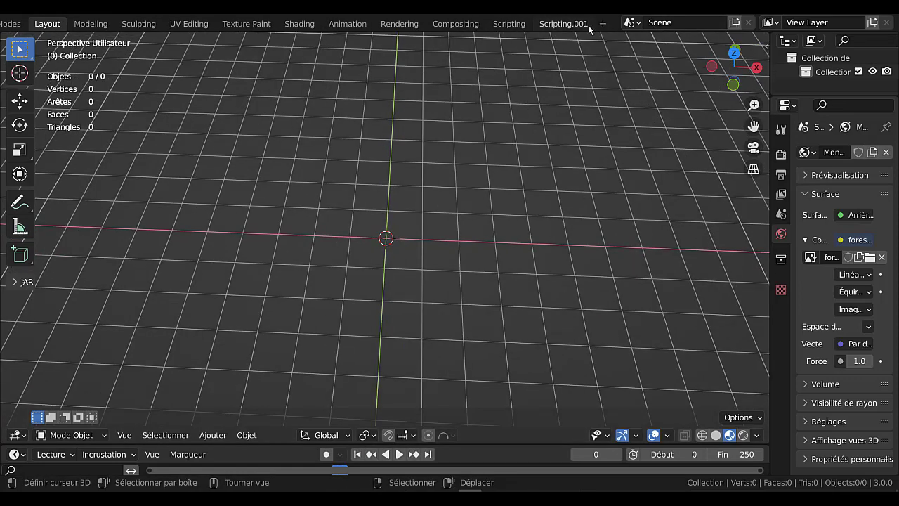
left_click(574, 27)
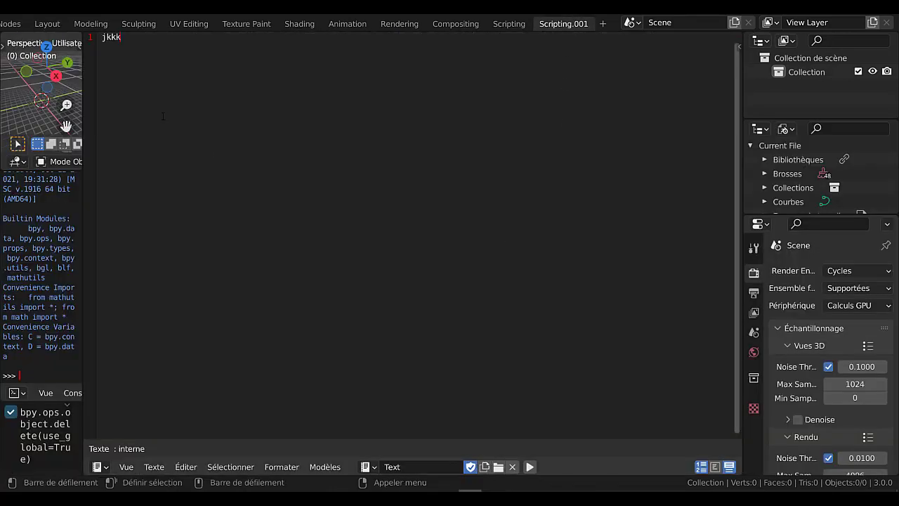
Clear the test characters and load mystral gagnant.txt from the Desktop into the text editor
key("BackSpace")
key("BackSpace")
left_click(372, 470)
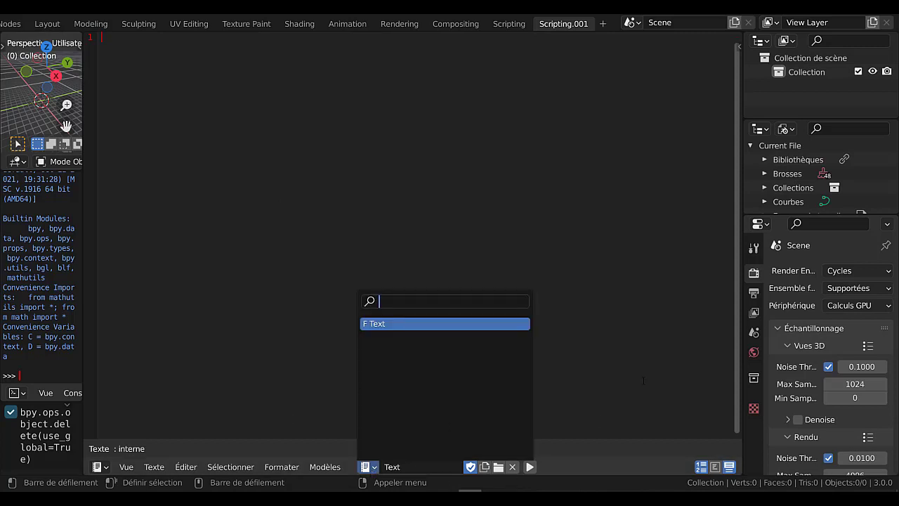
left_click(499, 467)
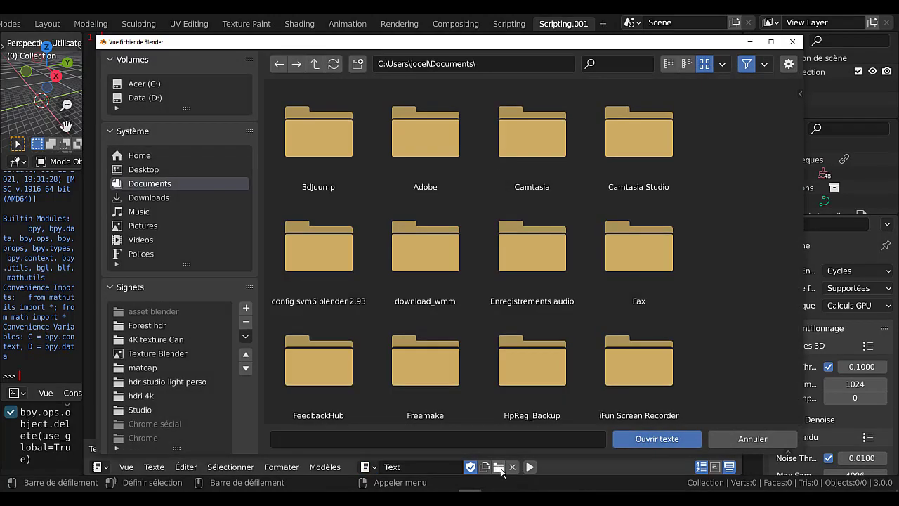
left_click(138, 171)
scroll(725, 279, "down", 3)
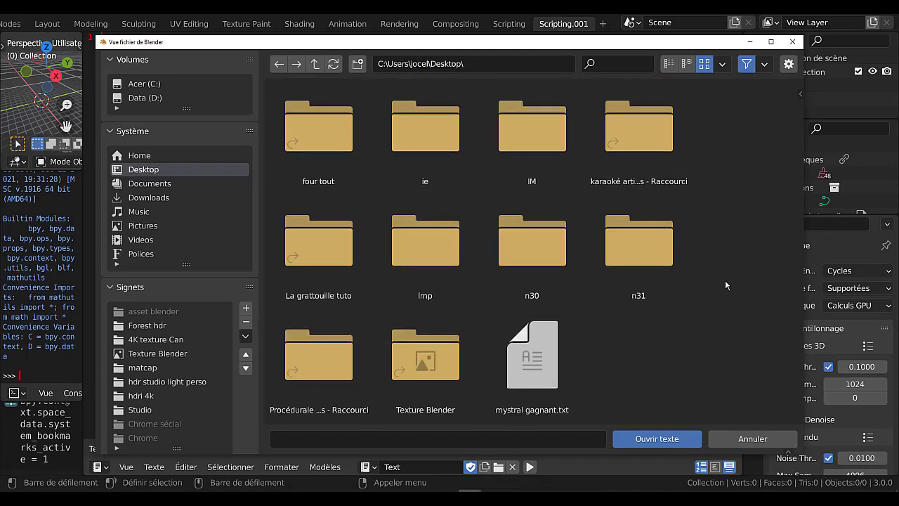
left_click(542, 363)
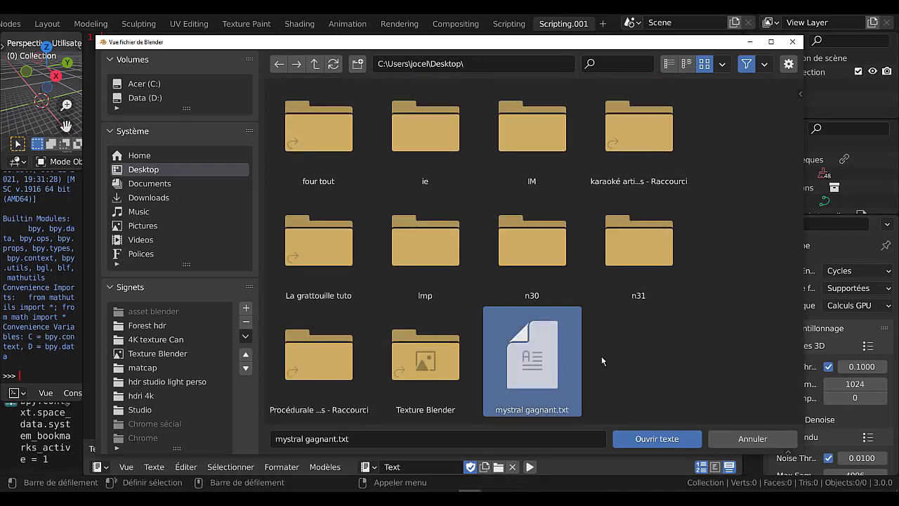
left_click(650, 443)
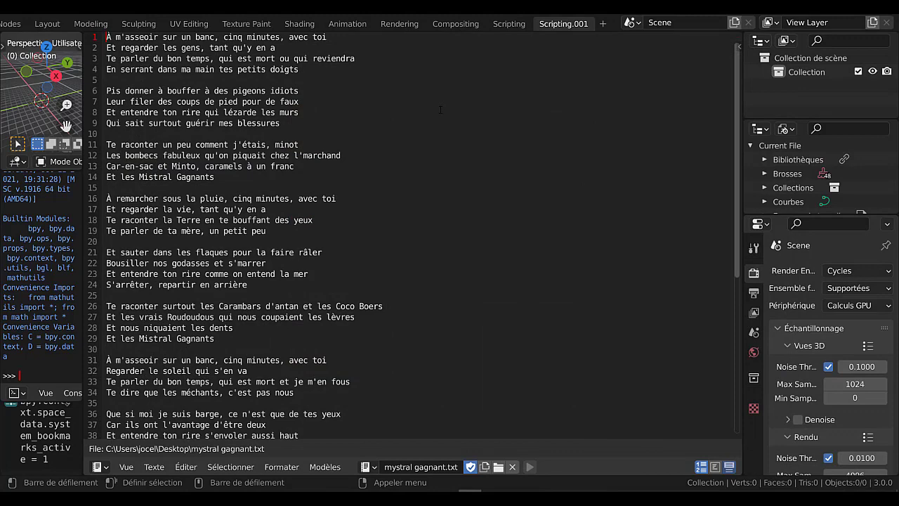
Convert the Mistral Gagnant lyrics into one 3D text object via Text to 3D Object > Un objet
scroll(442, 120, "down", 4)
scroll(446, 137, "up", 4)
scroll(448, 146, "down", 9)
scroll(450, 146, "up", 5)
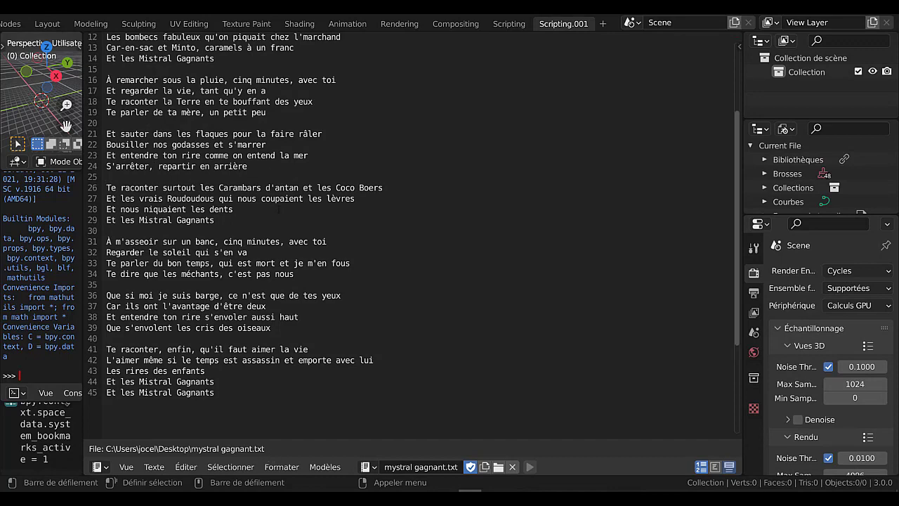
left_click(323, 466)
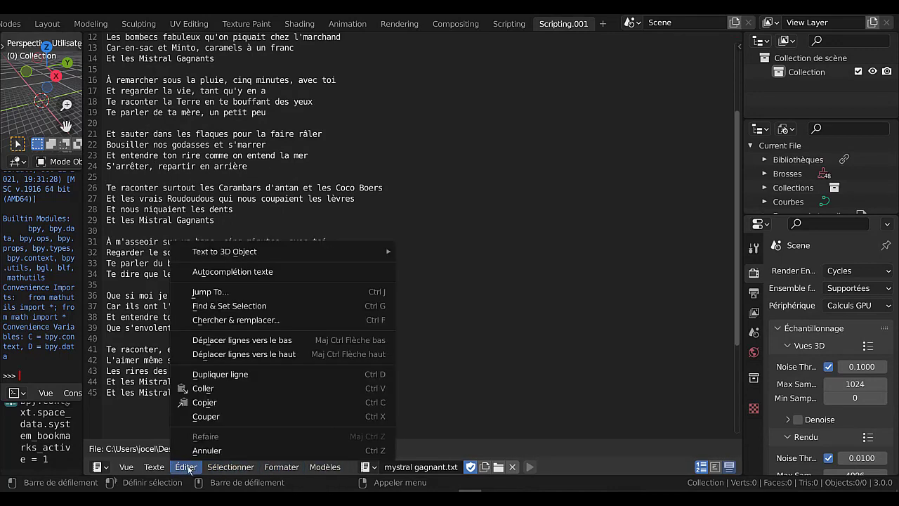
mouse_move(225, 251)
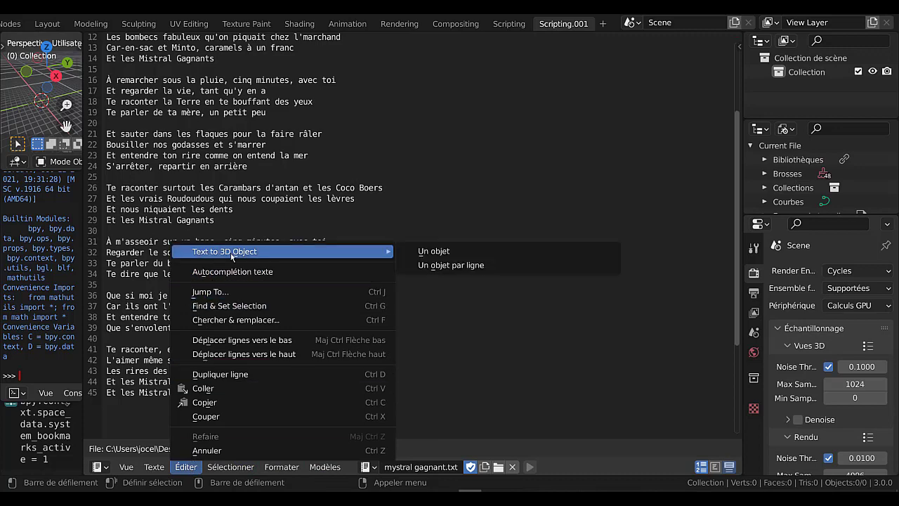
left_click(432, 251)
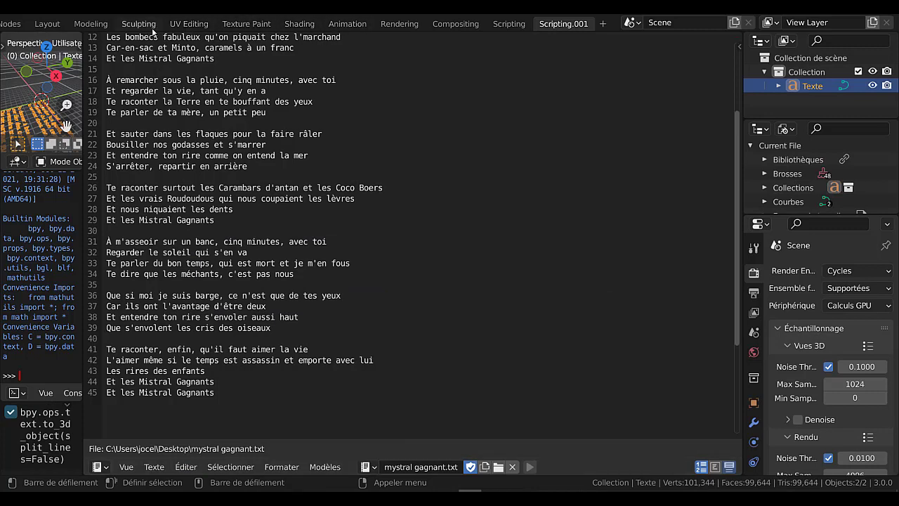
scroll(150, 26, "up", 2)
scroll(150, 25, "up", 2)
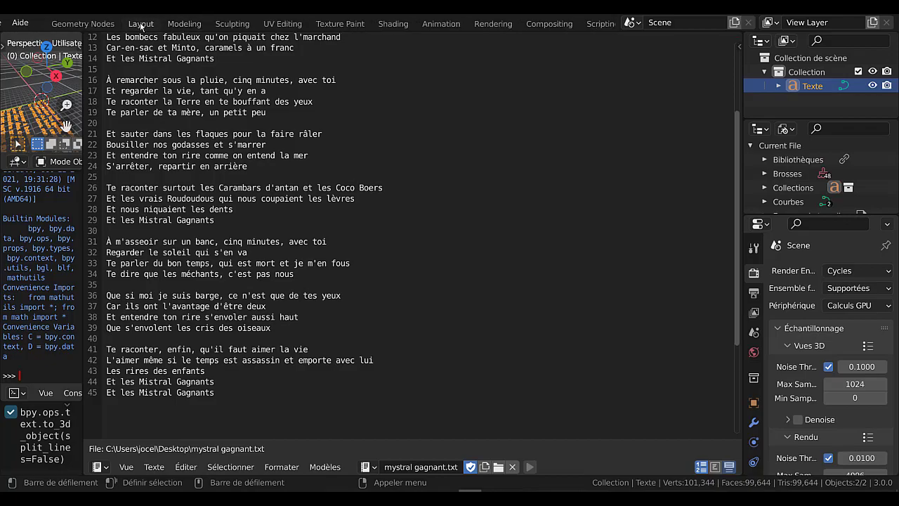
Return to the Layout workspace and show the text object's data properties
left_click(150, 25)
scroll(411, 205, "down", 4)
scroll(427, 203, "down", 4)
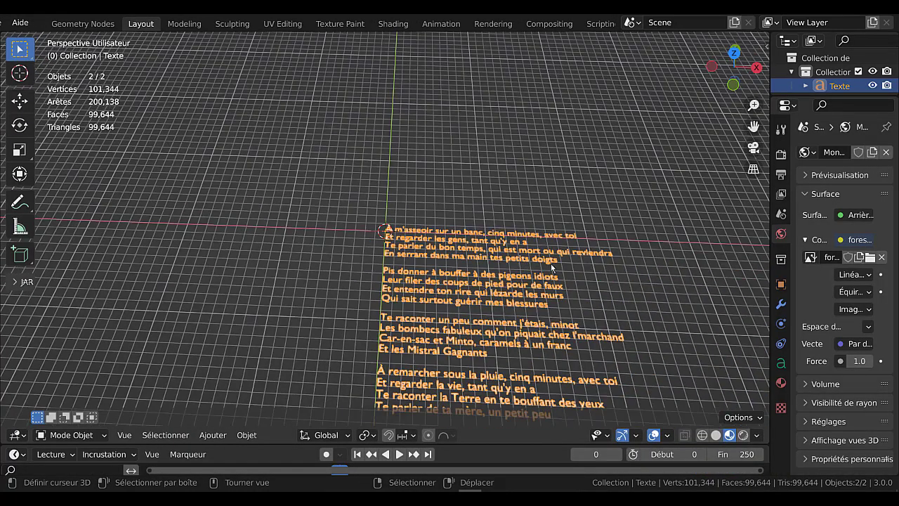
middle_click_drag(609, 280, 508, 153, "shift")
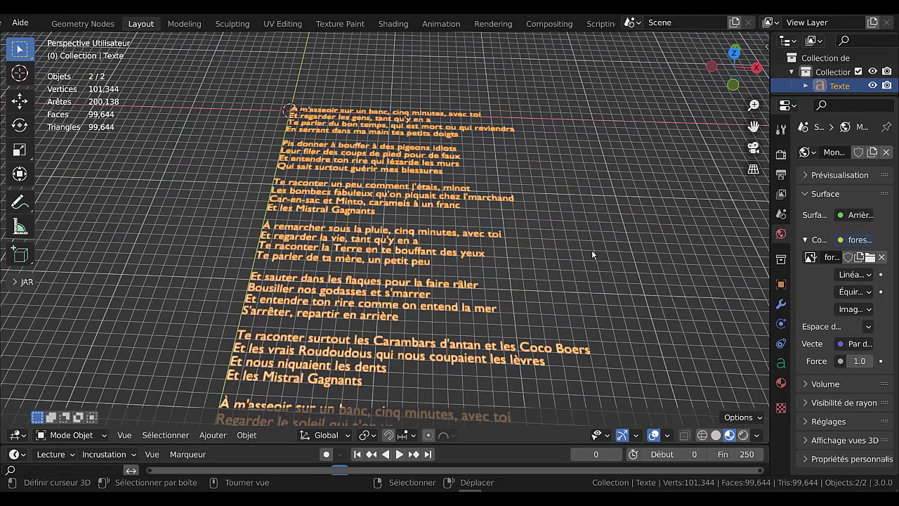
left_click_drag(773, 302, 711, 298)
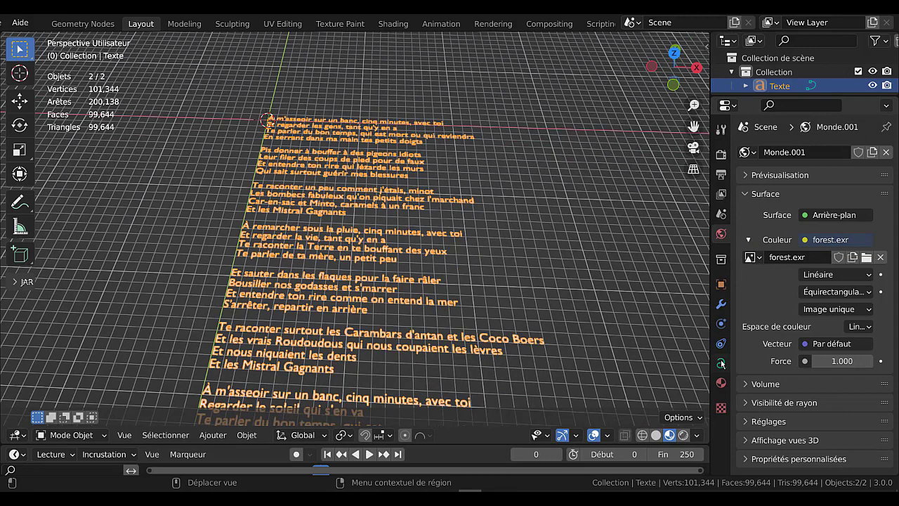
left_click(721, 363)
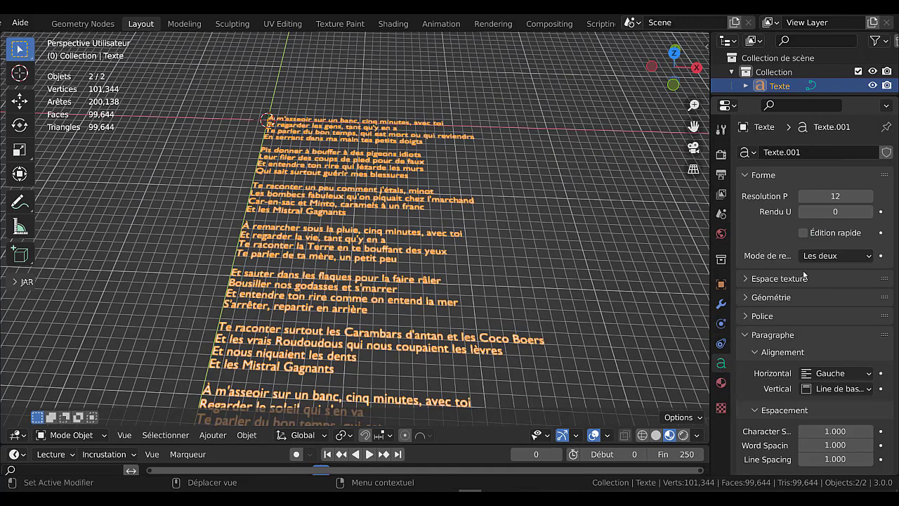
scroll(805, 276, "down", 3)
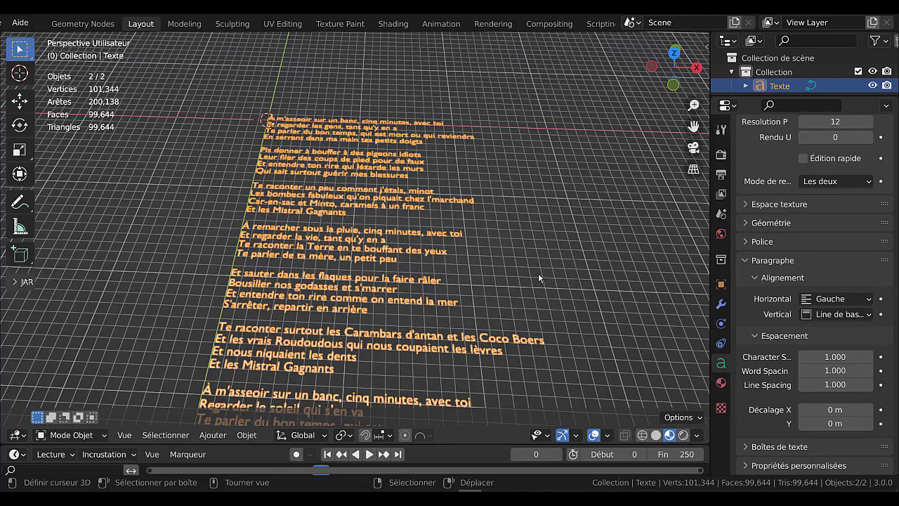
Rotate the lyrics 90° around X and view them from the front
type("rx")
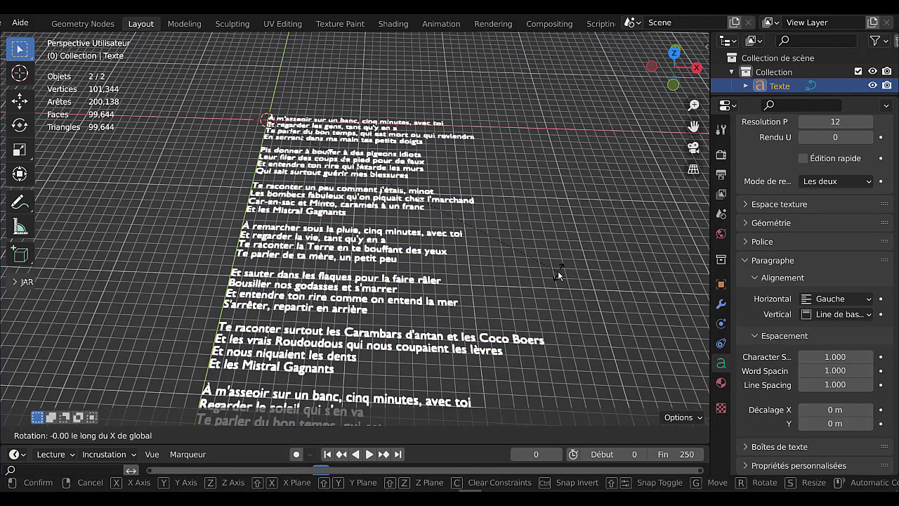
type("90")
key("Return")
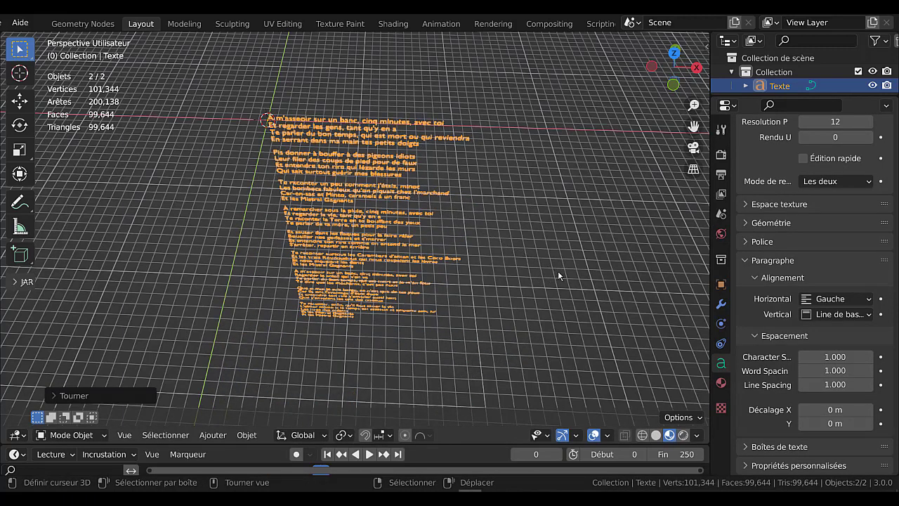
key("KP_1")
scroll(558, 275, "down", 4)
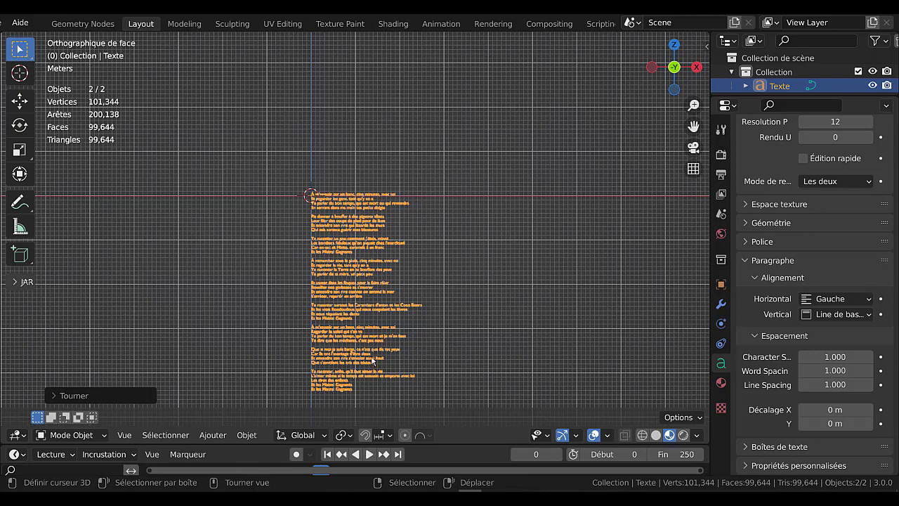
Set the lyrics origin to geometry and raise the text block along Z above the grid
left_click(239, 441)
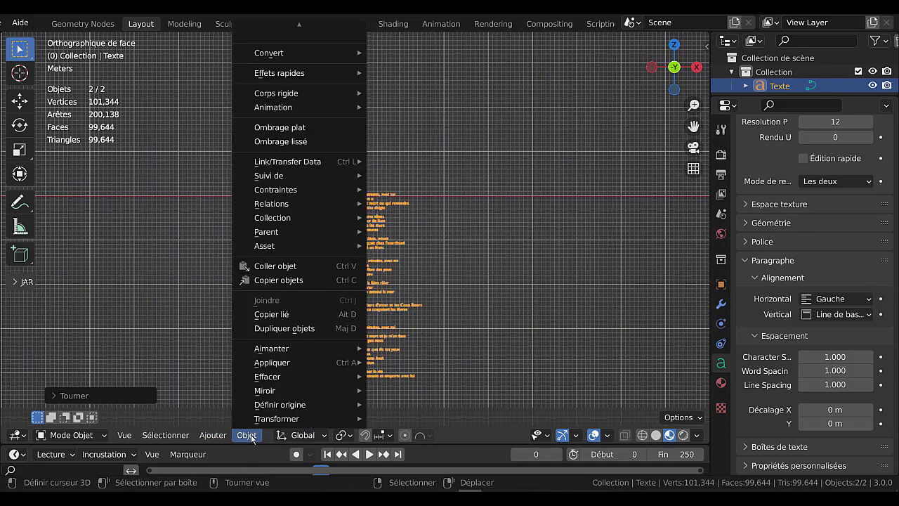
mouse_move(279, 404)
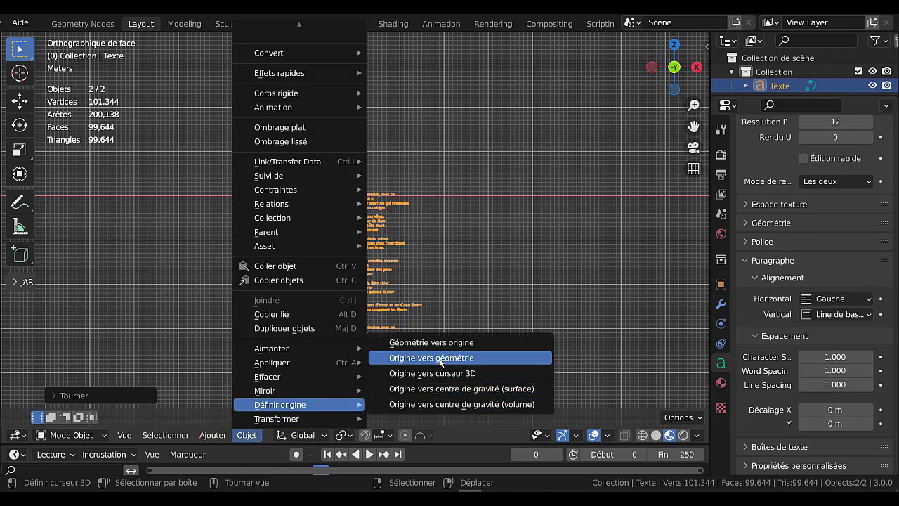
left_click(440, 362)
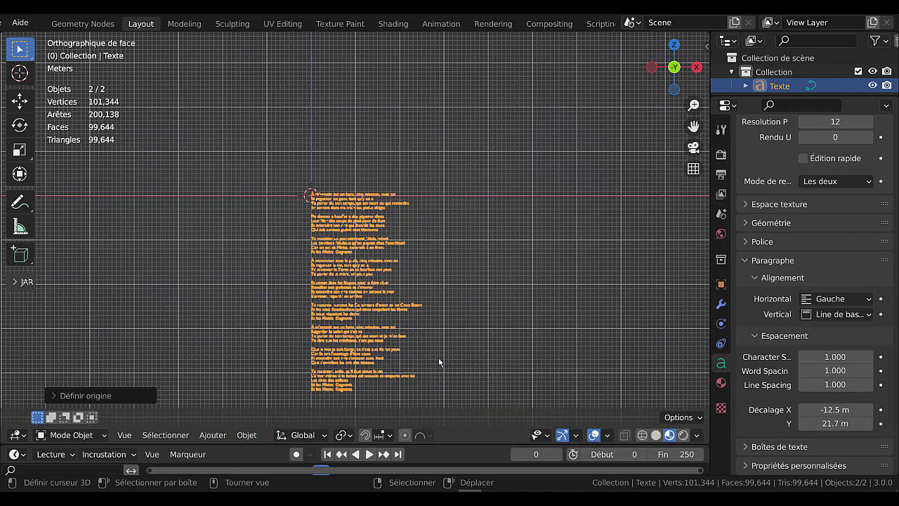
left_click(19, 101)
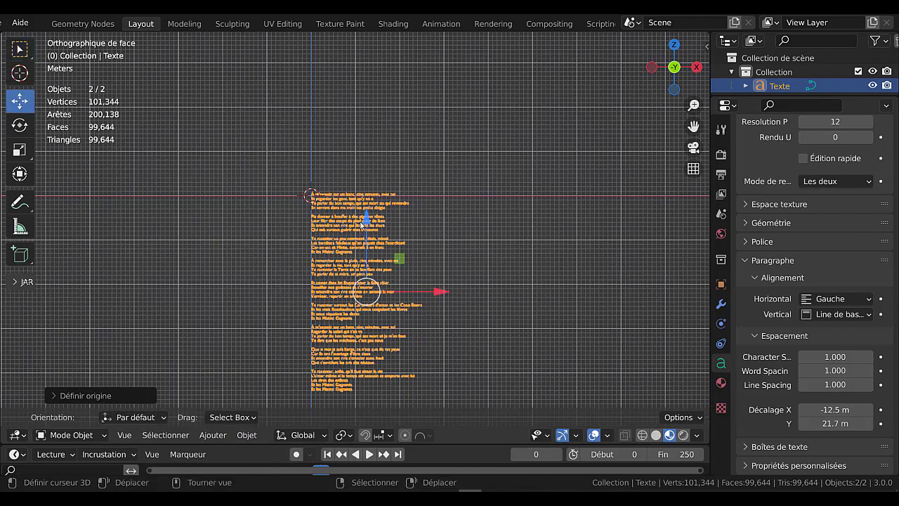
mouse_move(366, 214)
left_mouse_down()
mouse_move(375, 409)
mouse_move(387, 407)
left_mouse_up()
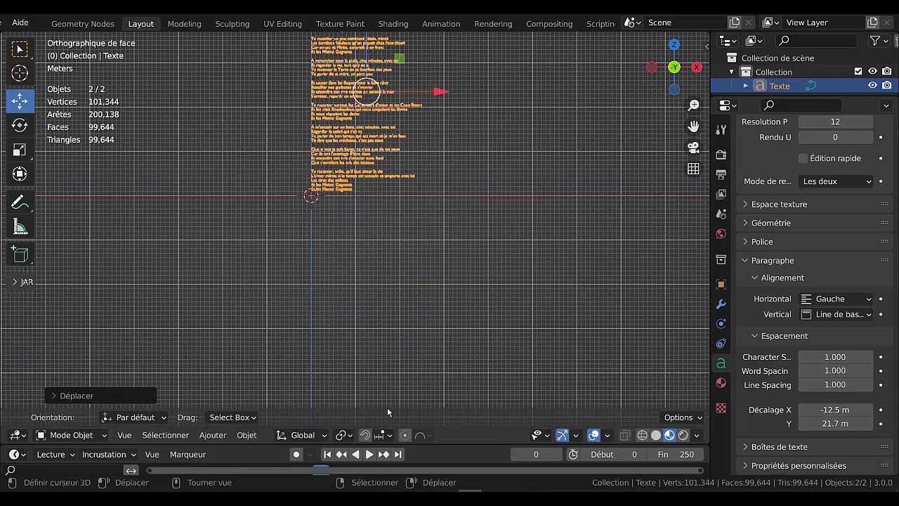
middle_click_drag(403, 380, 412, 455, "shift")
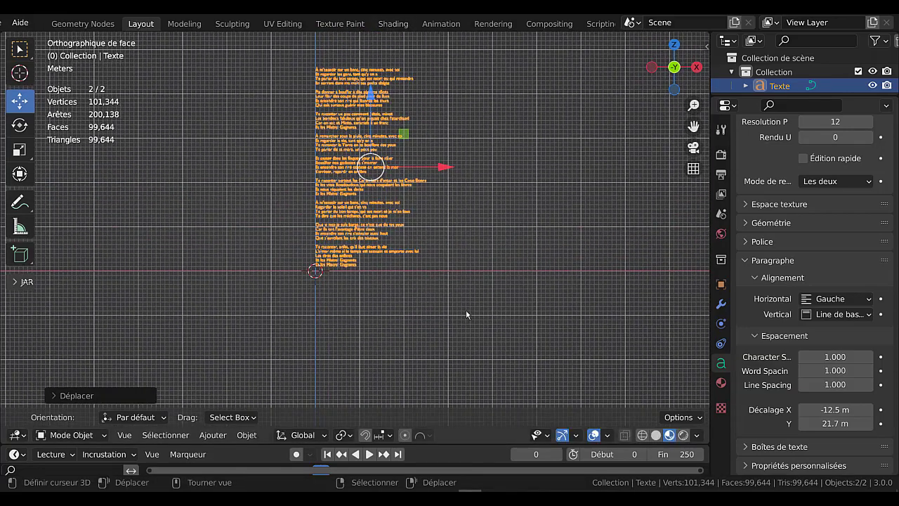
Deselect the text and orbit into a perspective view of the raised lyrics
scroll(446, 311, "up", 2)
scroll(447, 311, "up", 2)
left_click(409, 345)
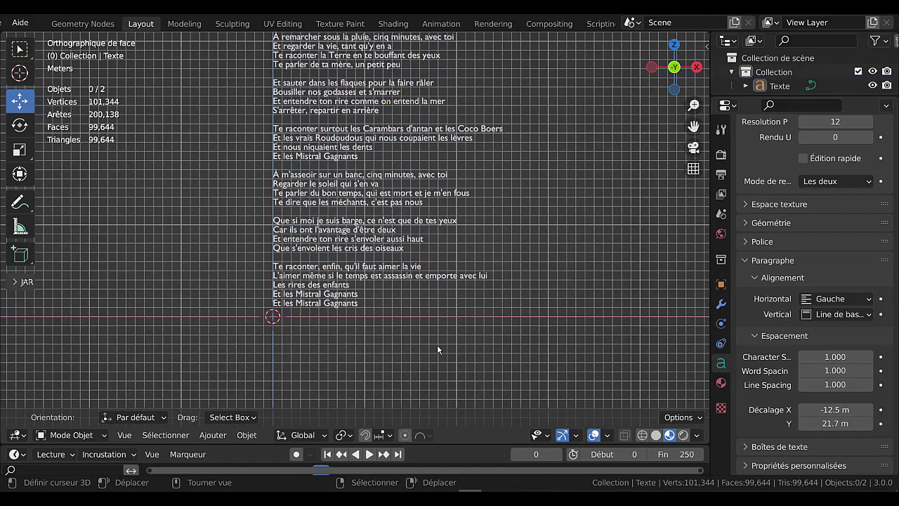
middle_click_drag(478, 260, 466, 420, "shift")
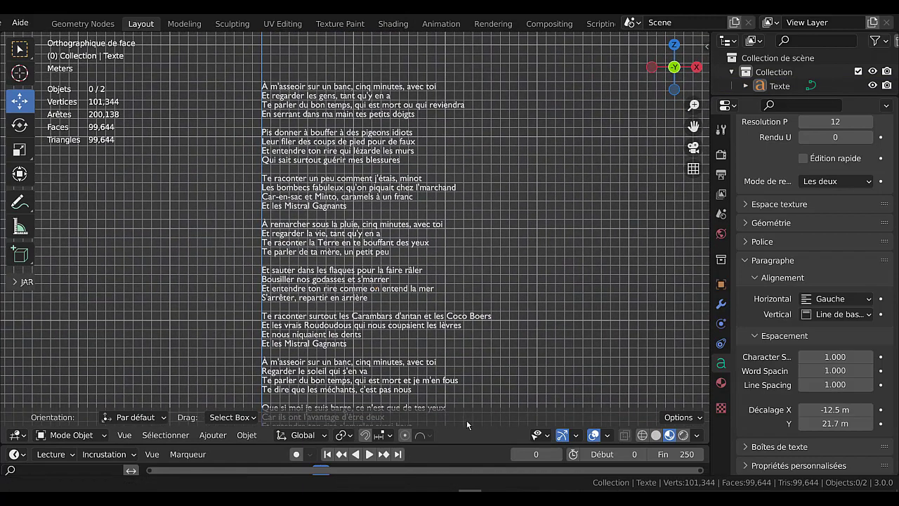
middle_click_drag(553, 342, 464, 337)
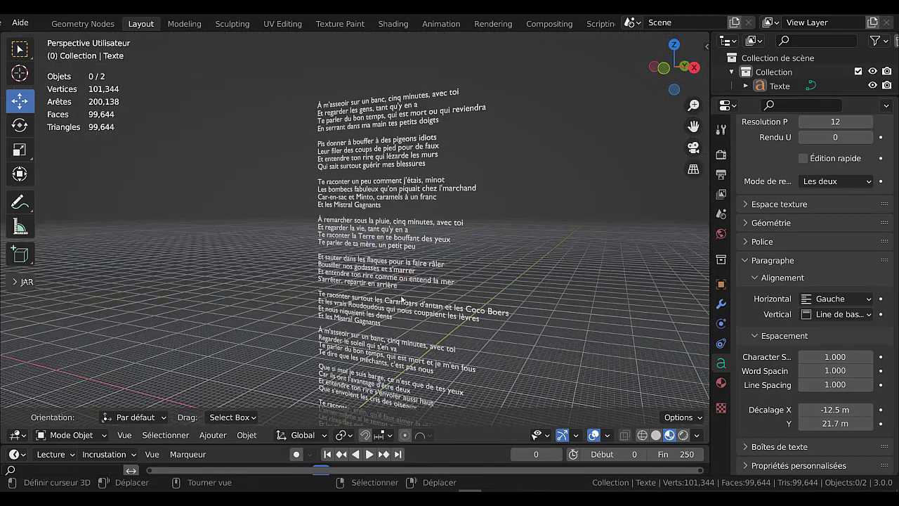
Expand the Geometry panel and test an extrusion depth of about 0.54 m
key("a")
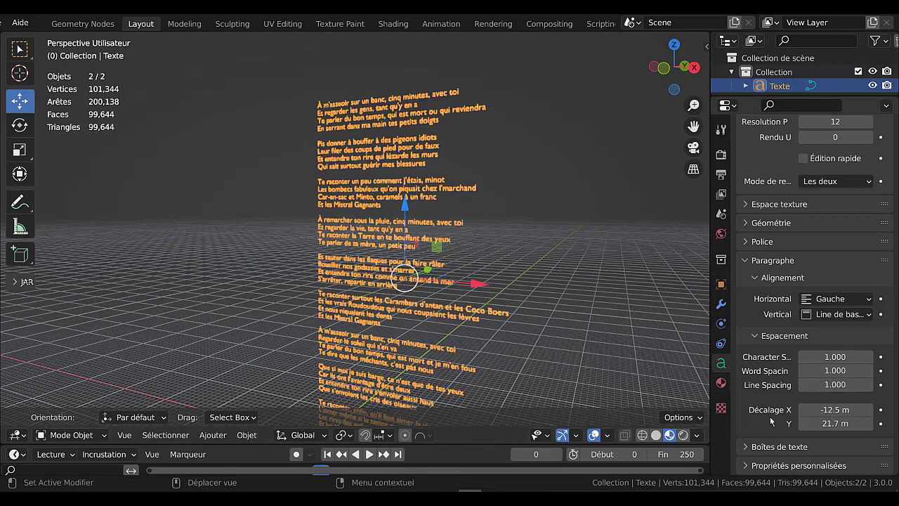
left_click(757, 224)
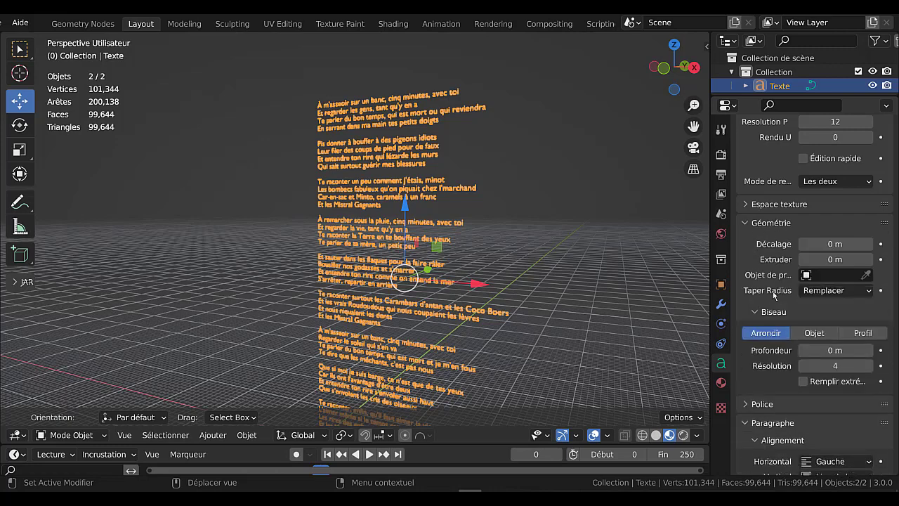
left_click_drag(832, 259, 885, 260)
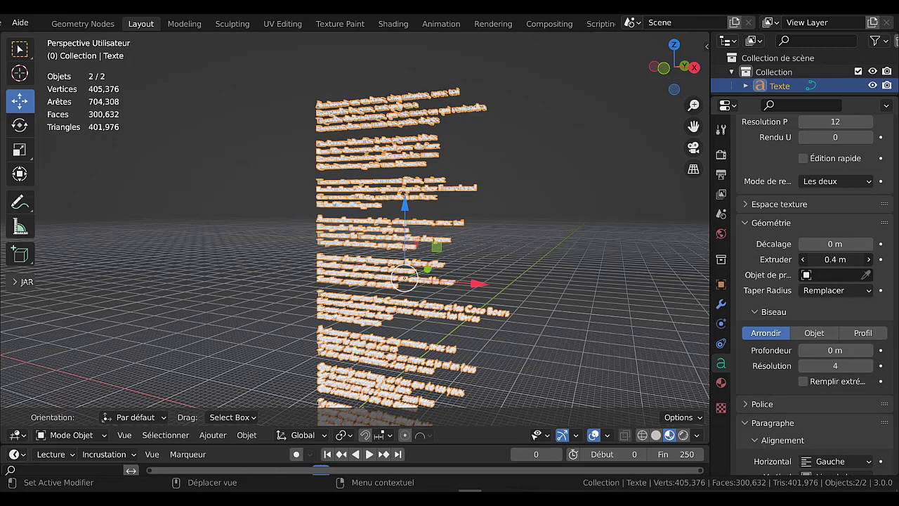
left_click_drag(835, 259, 843, 259)
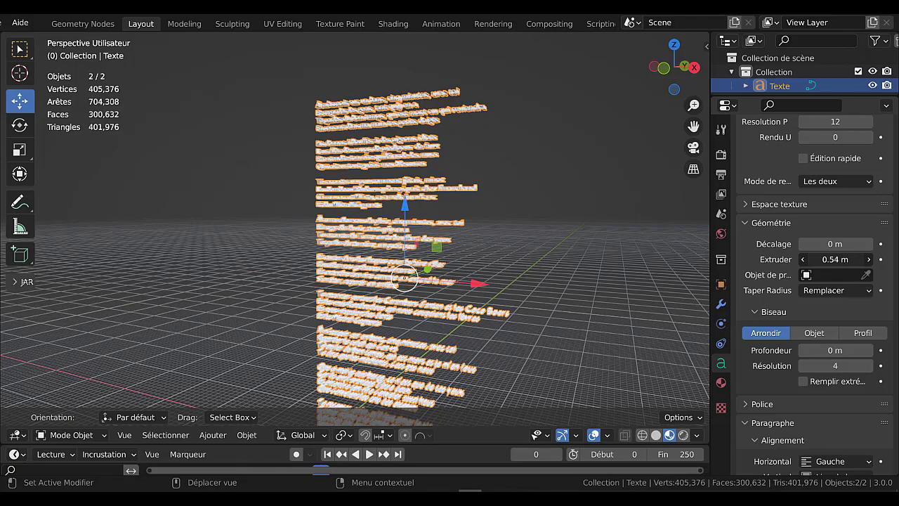
middle_click_drag(579, 328, 584, 310)
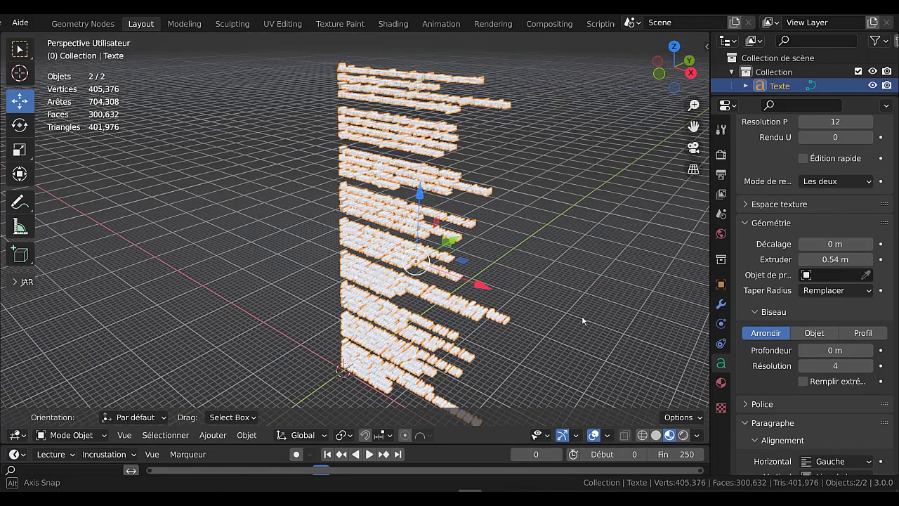
scroll(584, 310, "up", 2)
scroll(583, 310, "up", 1)
scroll(584, 310, "up", 1)
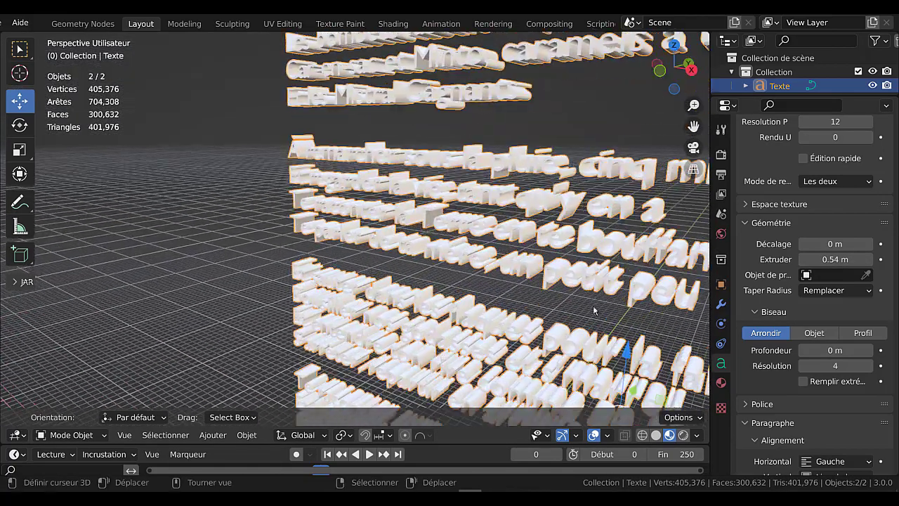
scroll(431, 293, "up", 1)
scroll(431, 293, "up", 1)
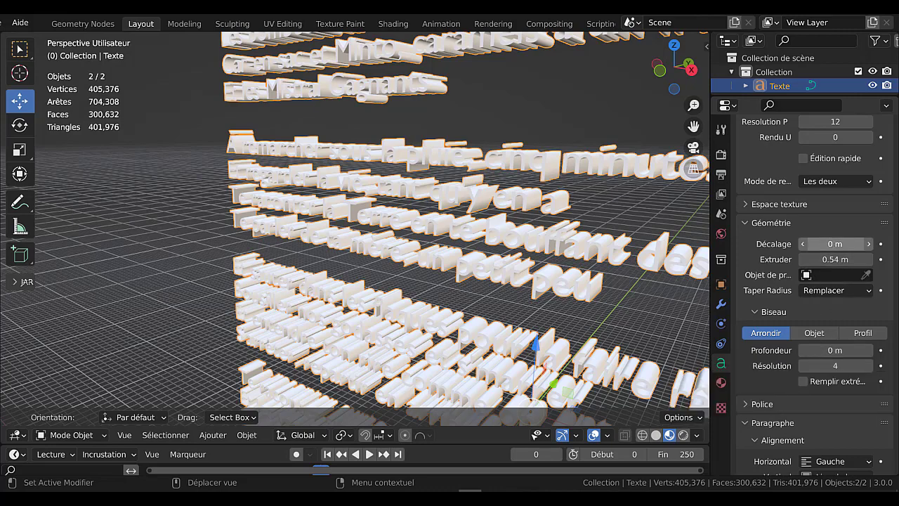
Try 0.01 m and 0.02 m extrusion, then set Extrude back to 0 m
left_click(836, 245)
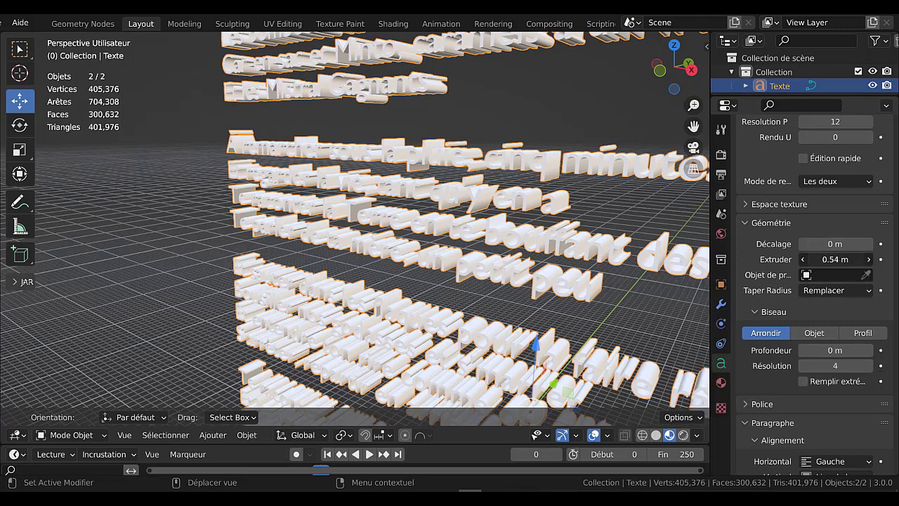
left_click_drag(836, 260, 801, 260)
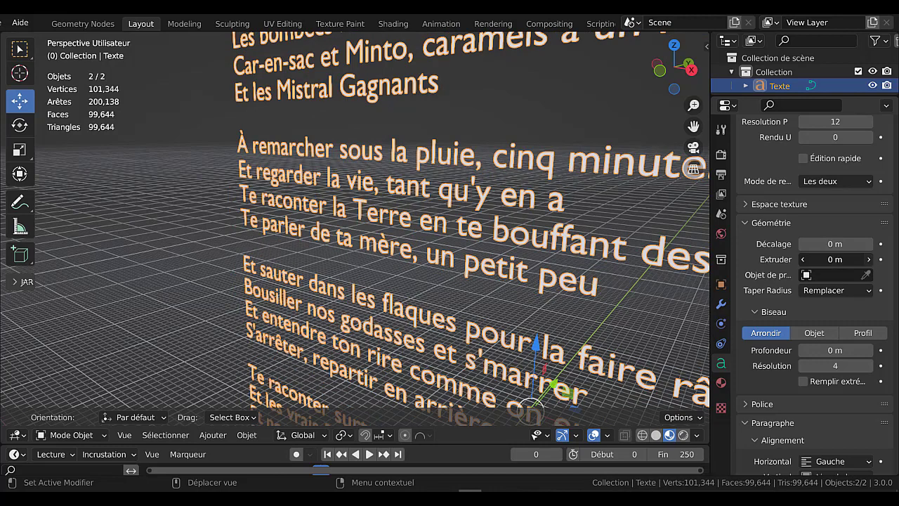
left_click_drag(876, 261, 879, 261)
left_click(869, 259)
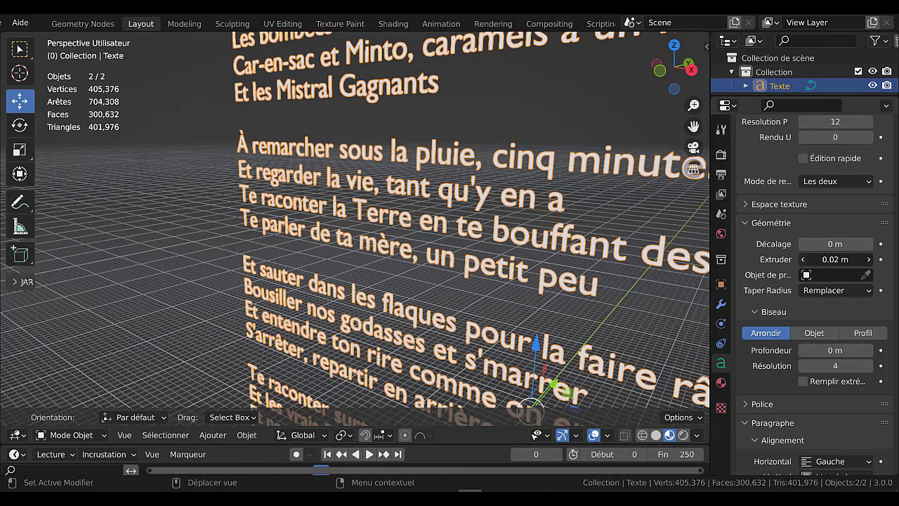
left_click(803, 260)
left_click(804, 260)
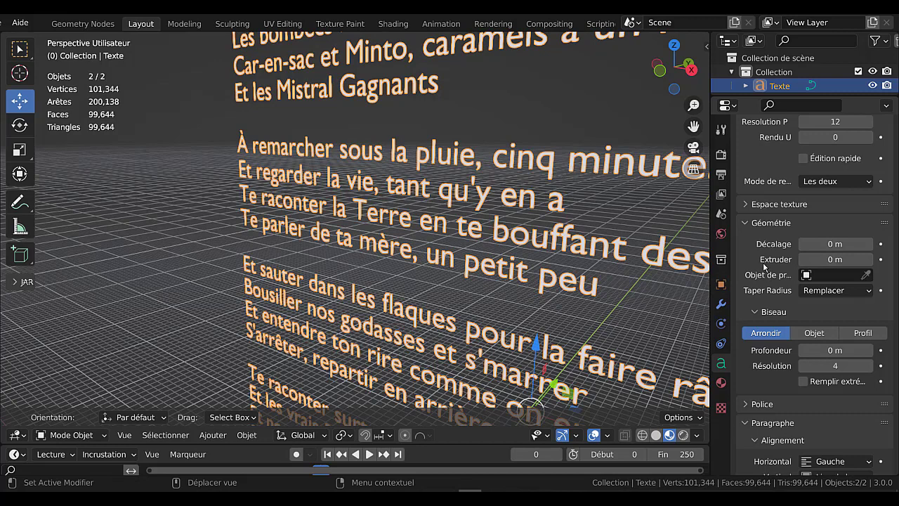
scroll(766, 270, "up", 1)
scroll(767, 273, "down", 1)
scroll(758, 356, "down", 1)
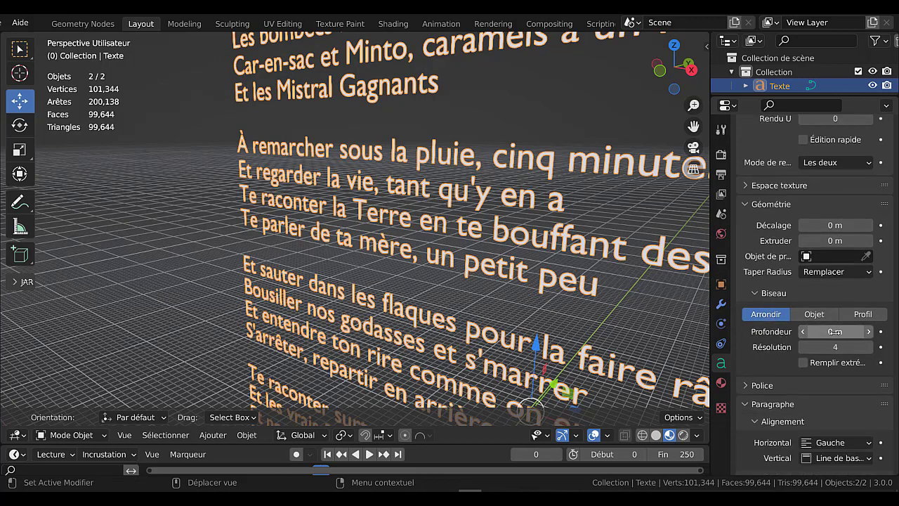
mouse_move(834, 331)
left_mouse_down()
mouse_move(867, 331)
mouse_move(806, 337)
left_mouse_up()
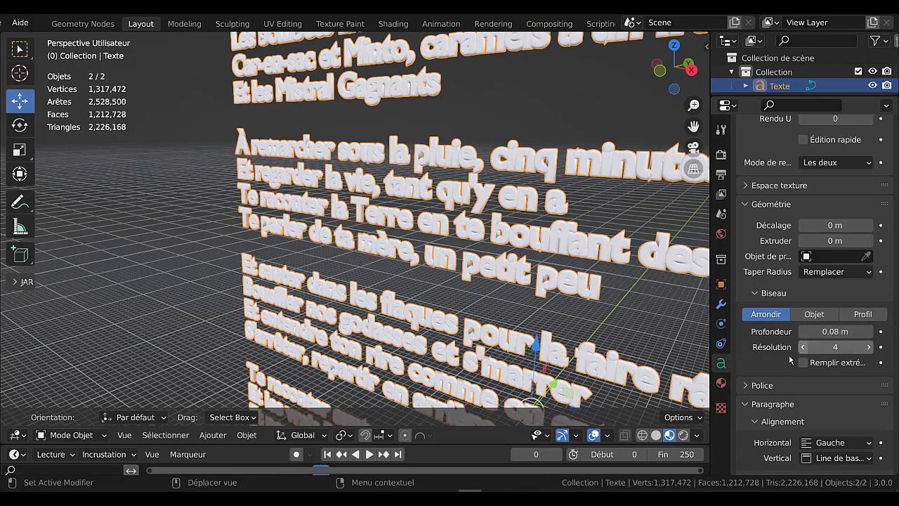
left_click(803, 334)
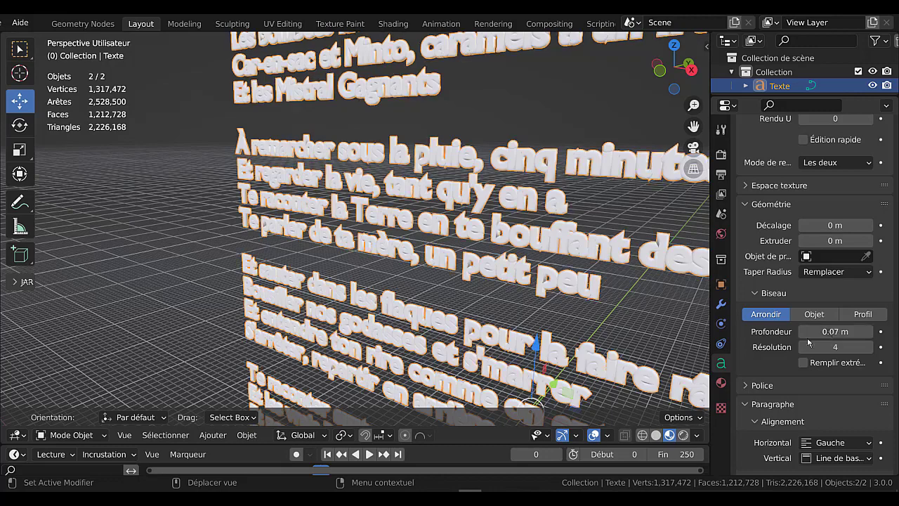
type("0")
key("Return")
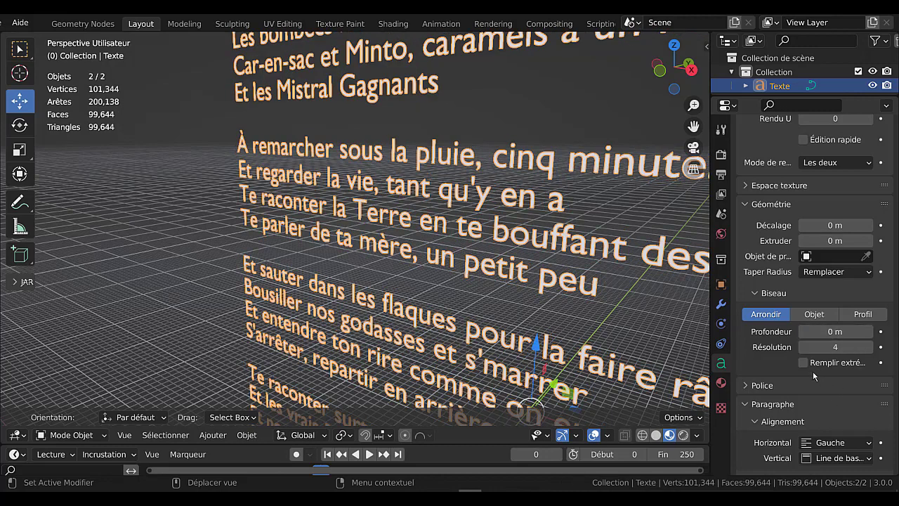
scroll(806, 370, "down", 2)
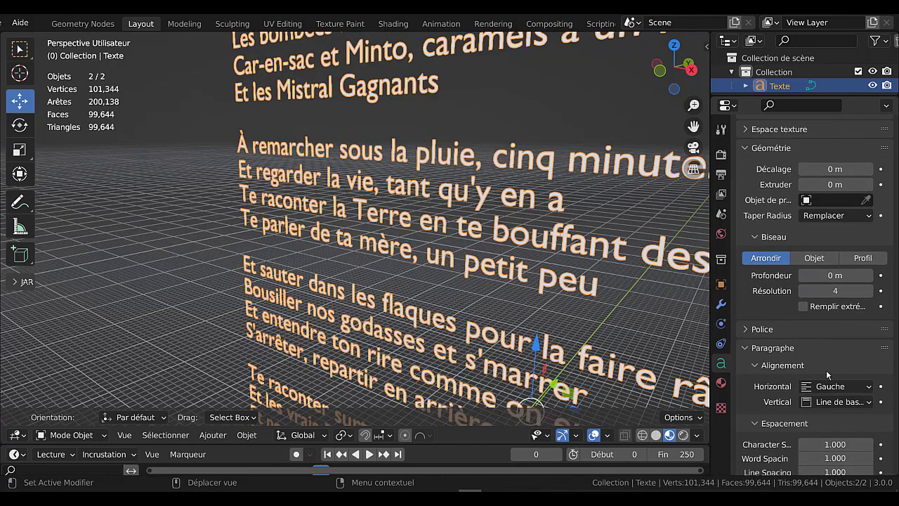
Expand the Font panel and browse for a new Regular font file
scroll(818, 372, "down", 1)
scroll(815, 385, "down", 2)
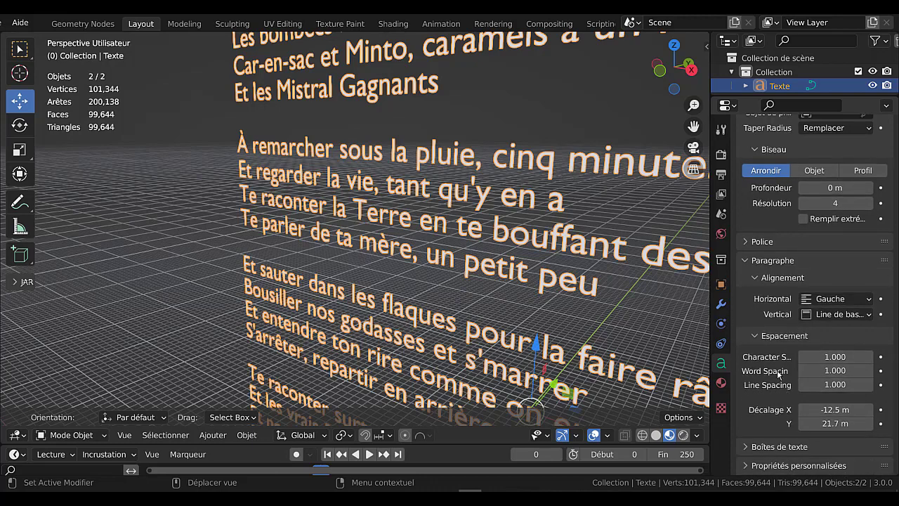
scroll(769, 389, "up", 2)
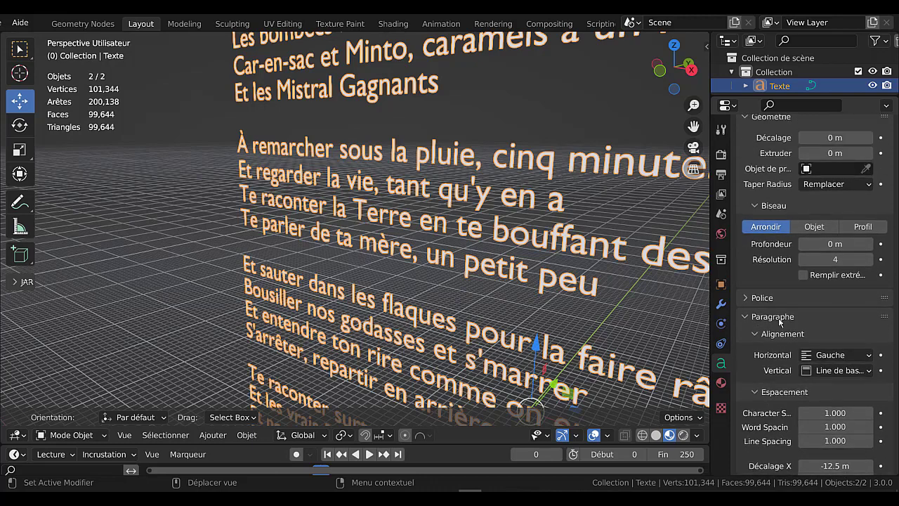
left_click(747, 297)
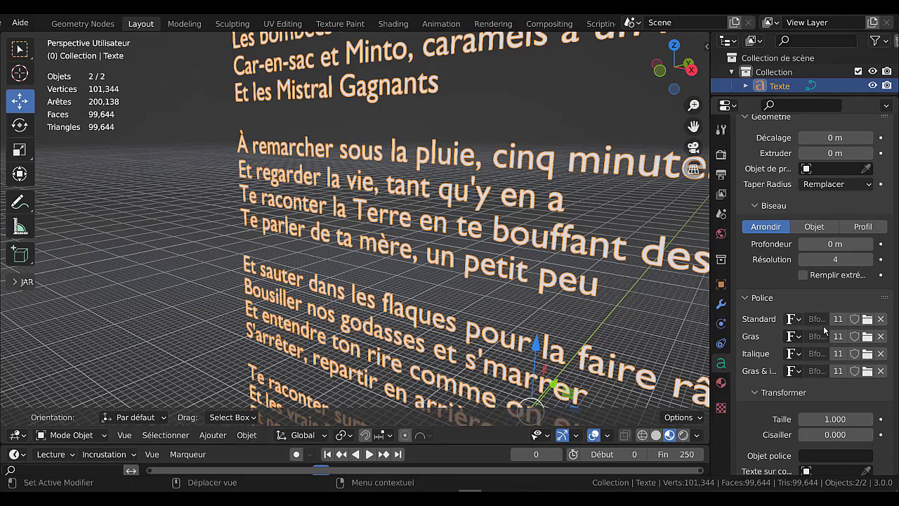
left_click(869, 321)
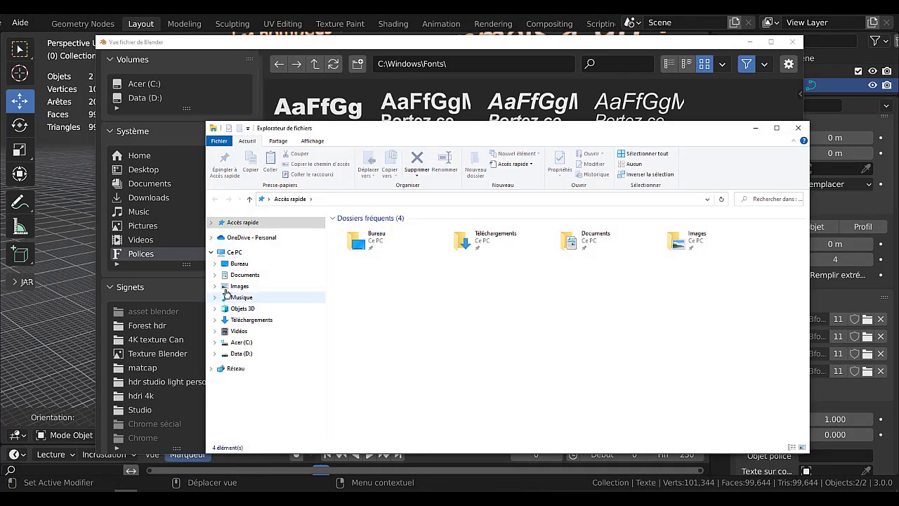
Open the Acer (C:) drive and then its Windows folder in File Explorer
left_click(234, 252)
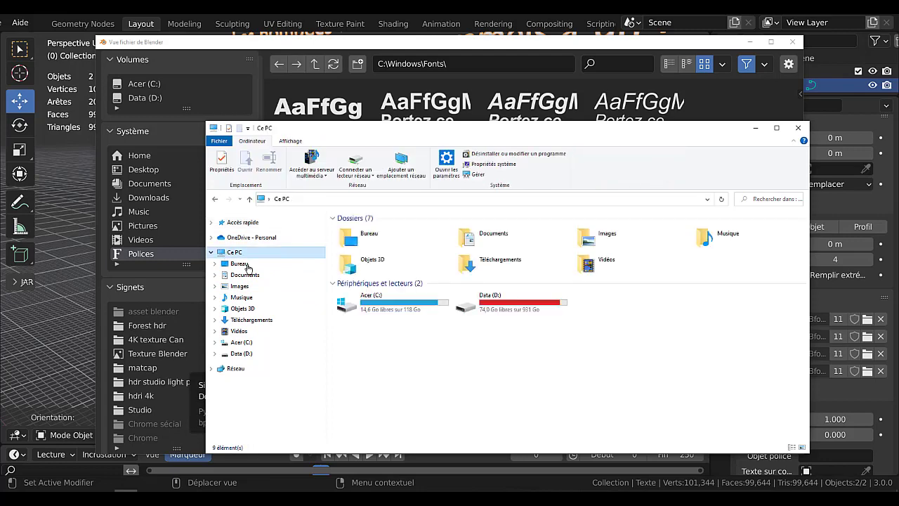
double_click(388, 295)
left_click(387, 301)
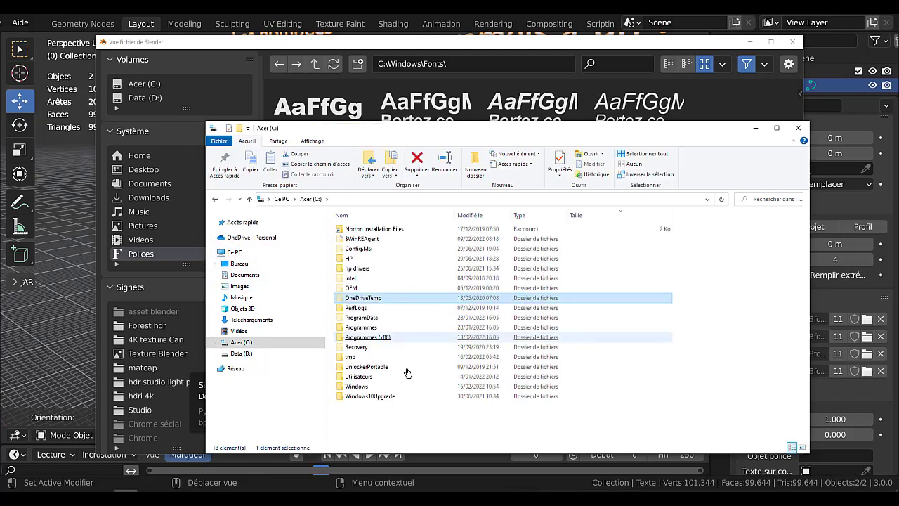
left_click(357, 390)
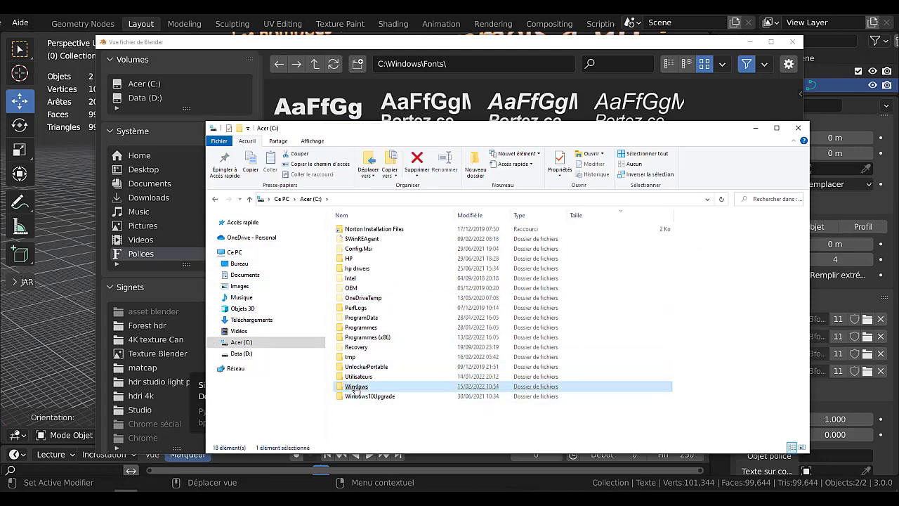
double_click(356, 388)
Find the Fonts folder in Windows and open it to view the installed fonts
scroll(422, 366, "down", 3)
scroll(425, 344, "down", 5)
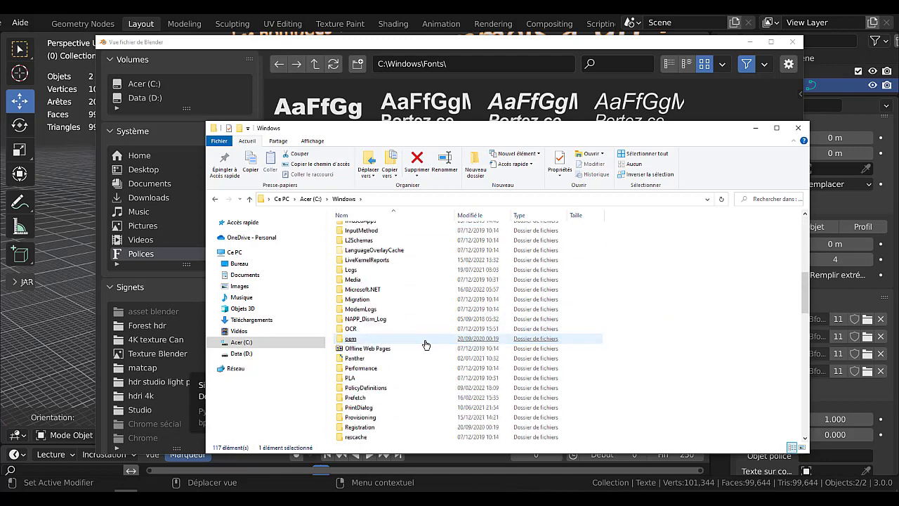
scroll(425, 344, "down", 4)
scroll(425, 344, "down", 5)
scroll(425, 344, "down", 3)
scroll(425, 344, "down", 2)
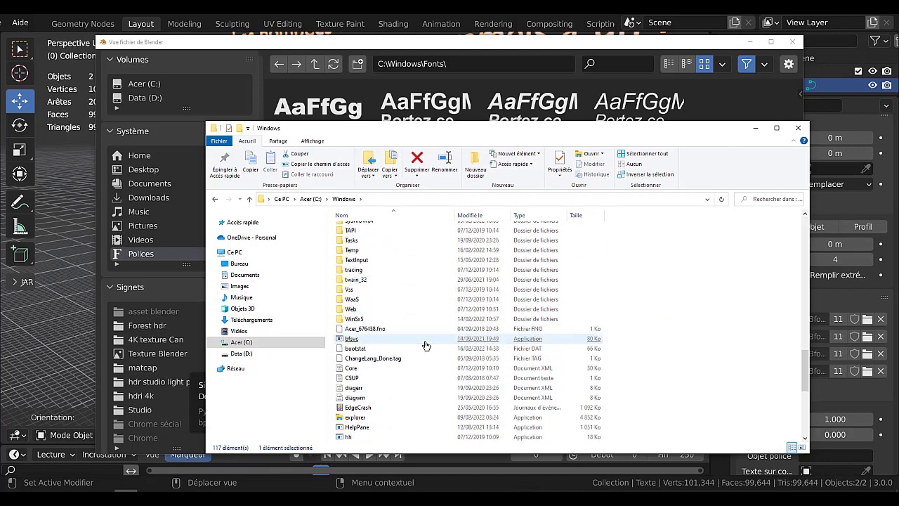
scroll(425, 344, "up", 2)
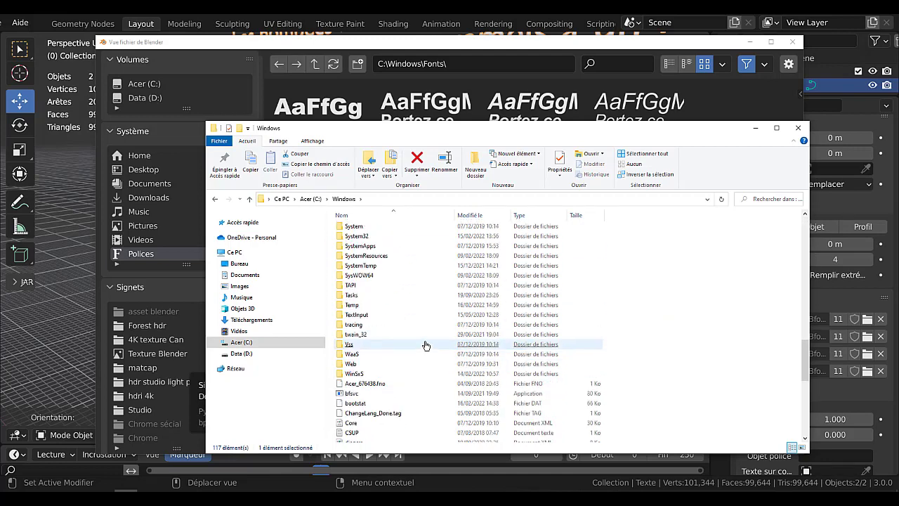
scroll(413, 355, "up", 4)
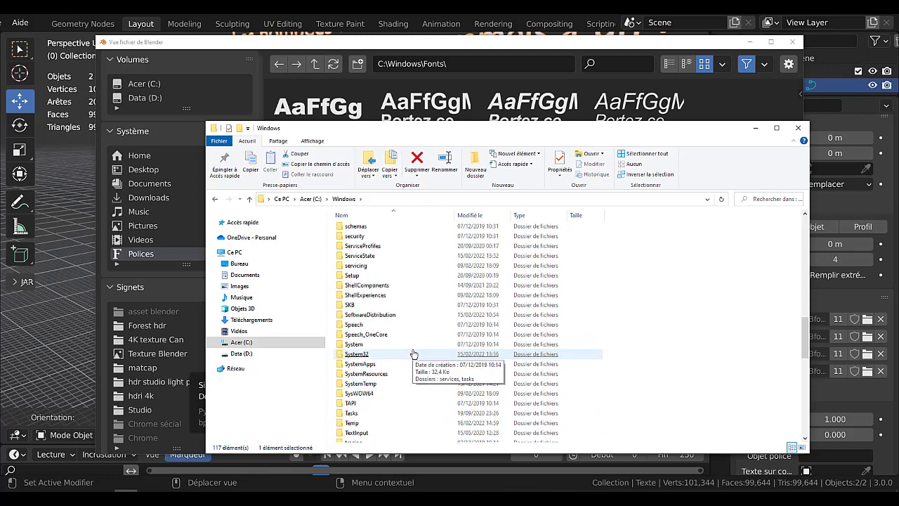
scroll(413, 353, "up", 4)
scroll(414, 353, "up", 3)
scroll(416, 353, "up", 3)
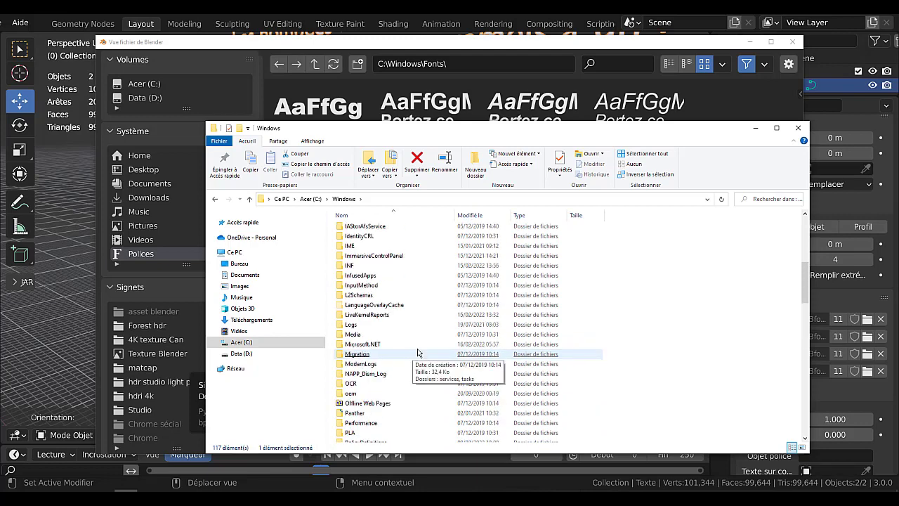
scroll(419, 351, "up", 3)
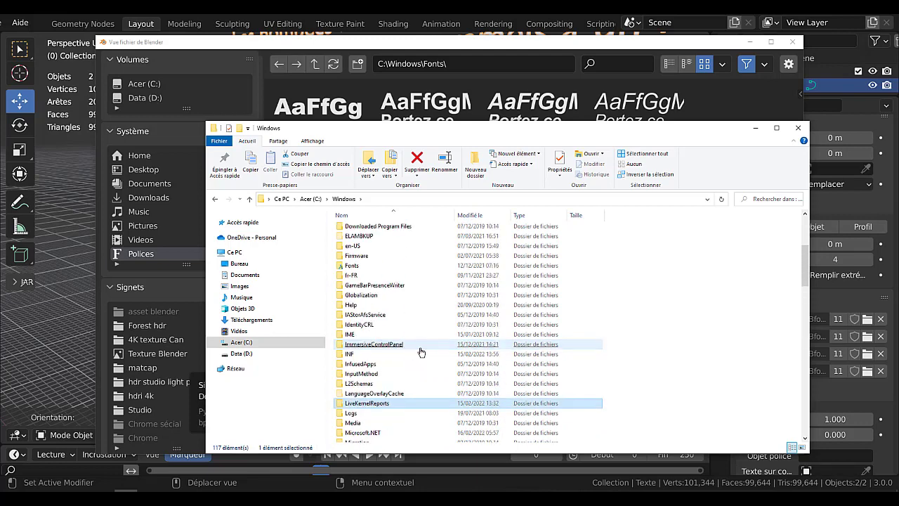
left_click(351, 267)
double_click(351, 268)
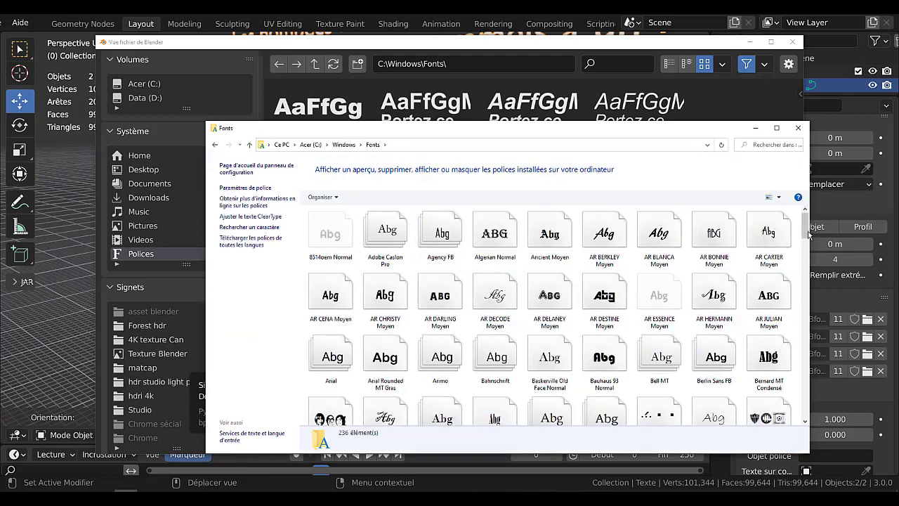
mouse_move(806, 235)
left_mouse_down()
mouse_move(807, 386)
mouse_move(807, 364)
left_mouse_up()
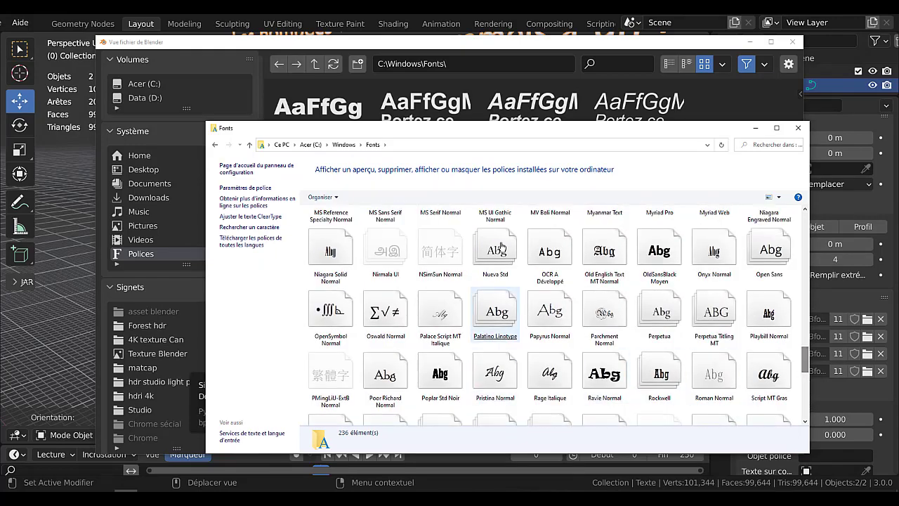
left_click(545, 251)
double_click(545, 252)
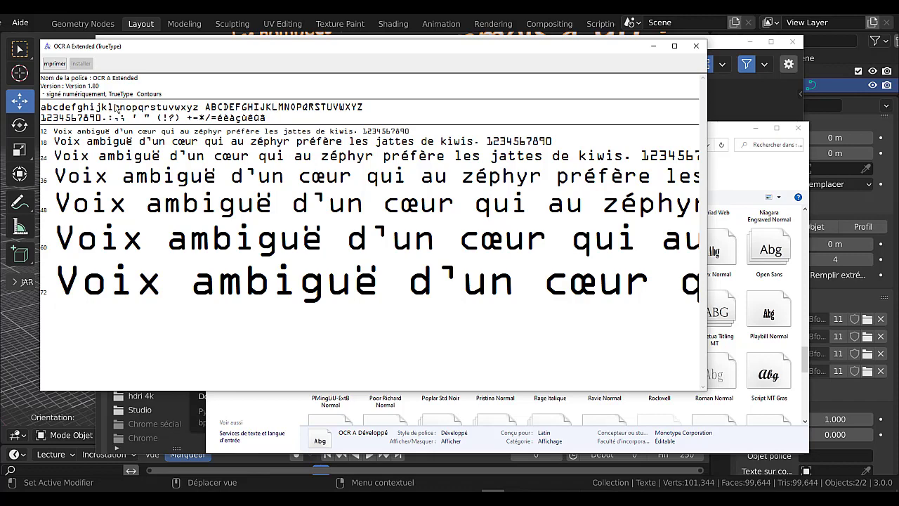
left_click(696, 46)
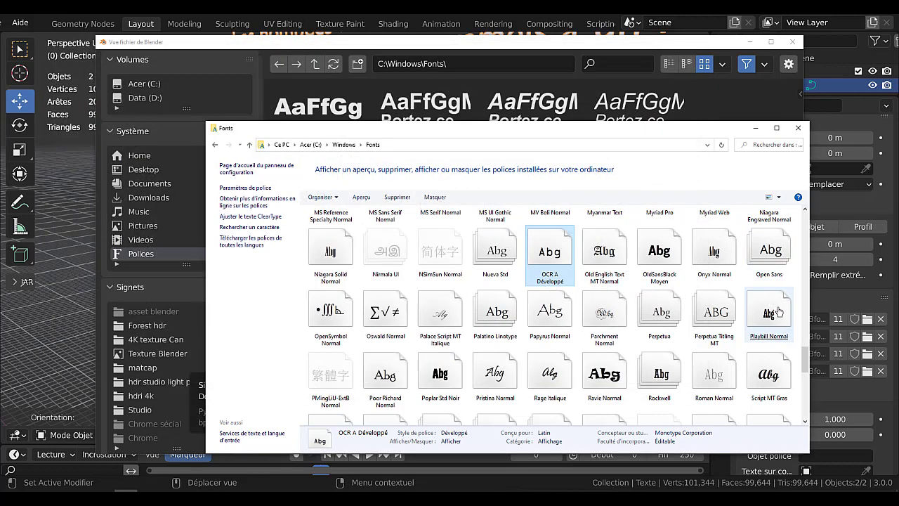
double_click(752, 323)
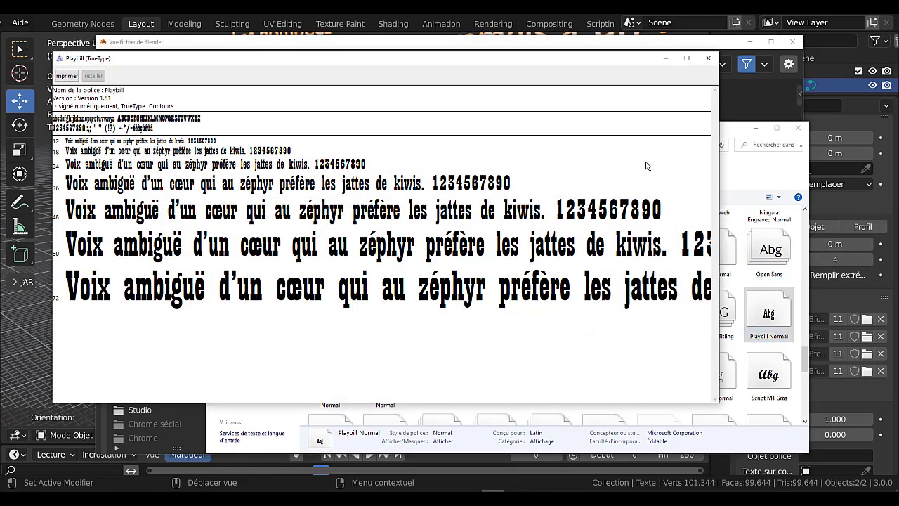
left_click(708, 59)
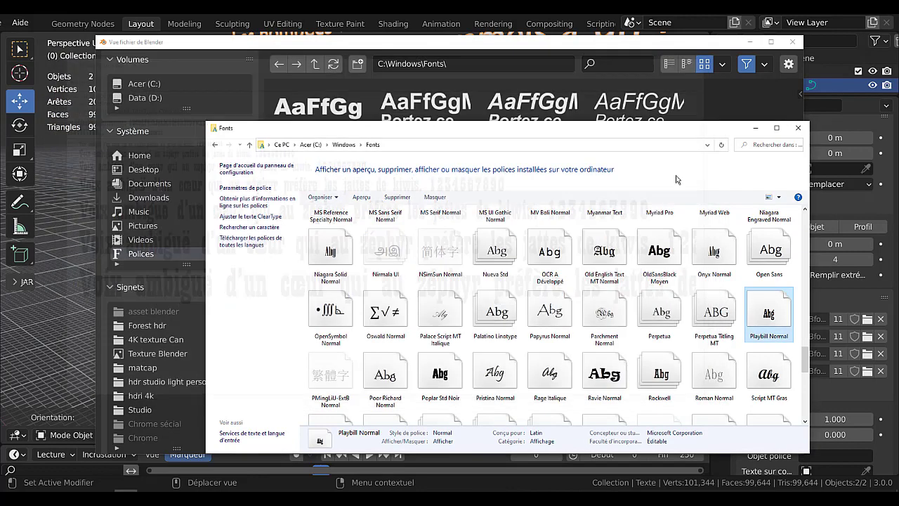
left_click(332, 312)
double_click(332, 311)
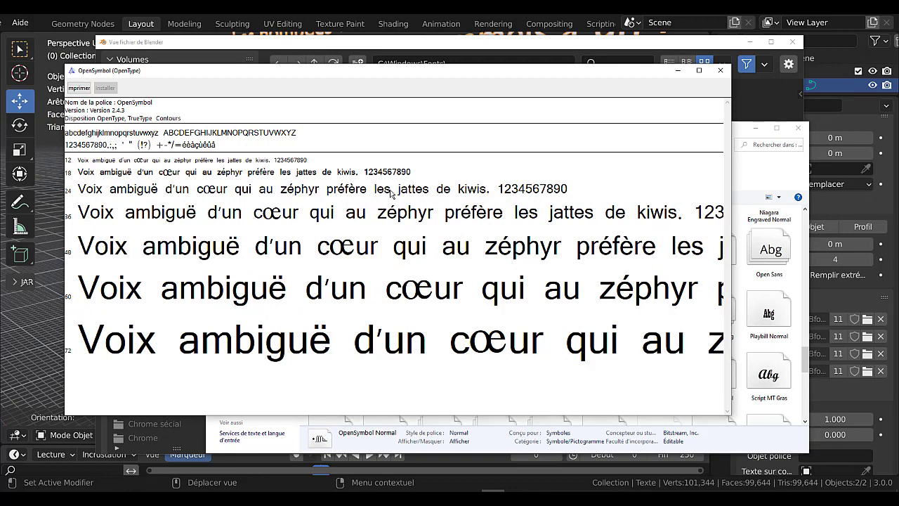
left_click(720, 70)
left_click(587, 362)
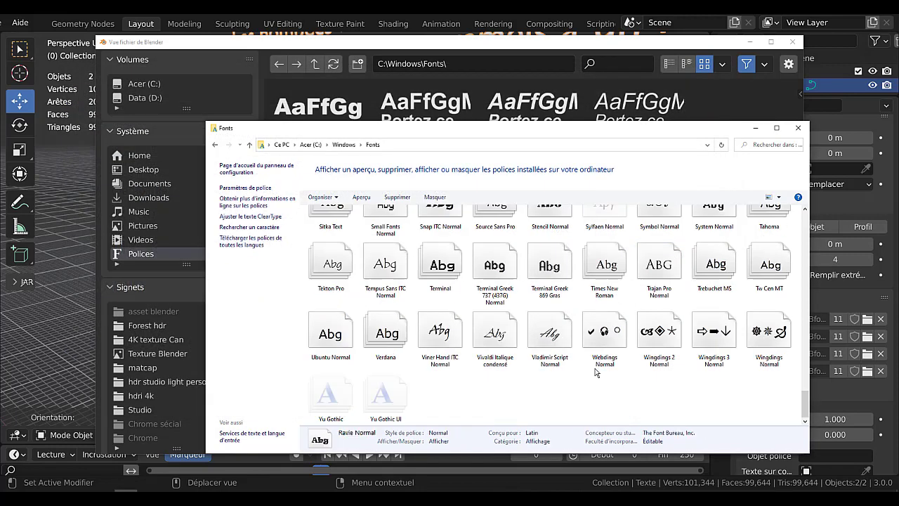
scroll(587, 351, "down", 5)
scroll(602, 307, "up", 2)
left_click(602, 307)
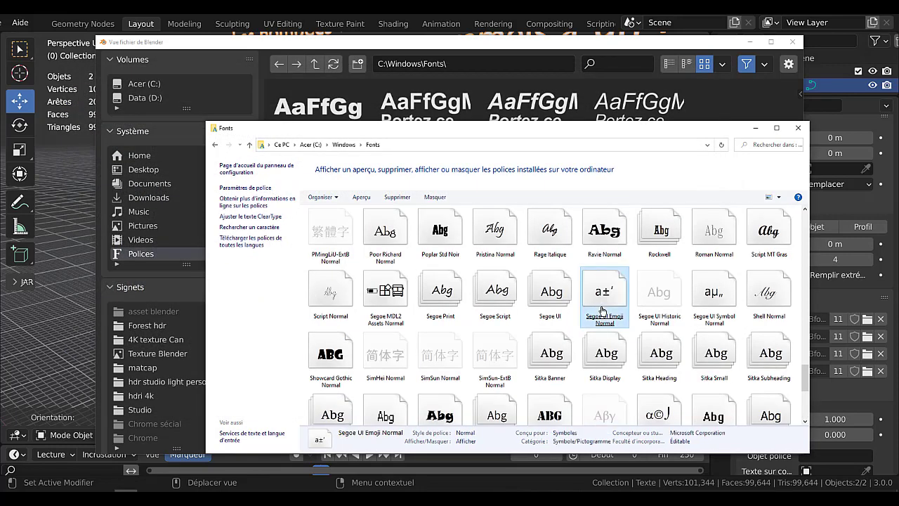
left_click(424, 418)
double_click(424, 419)
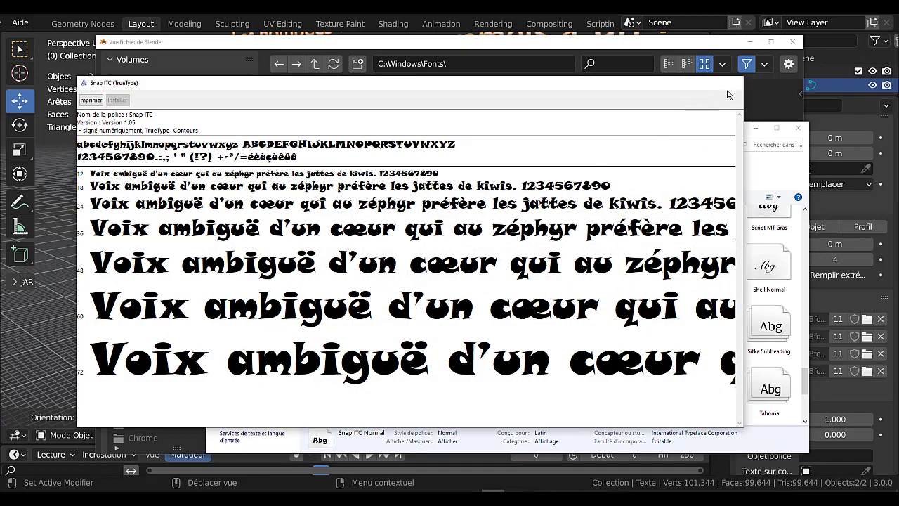
left_click(733, 82)
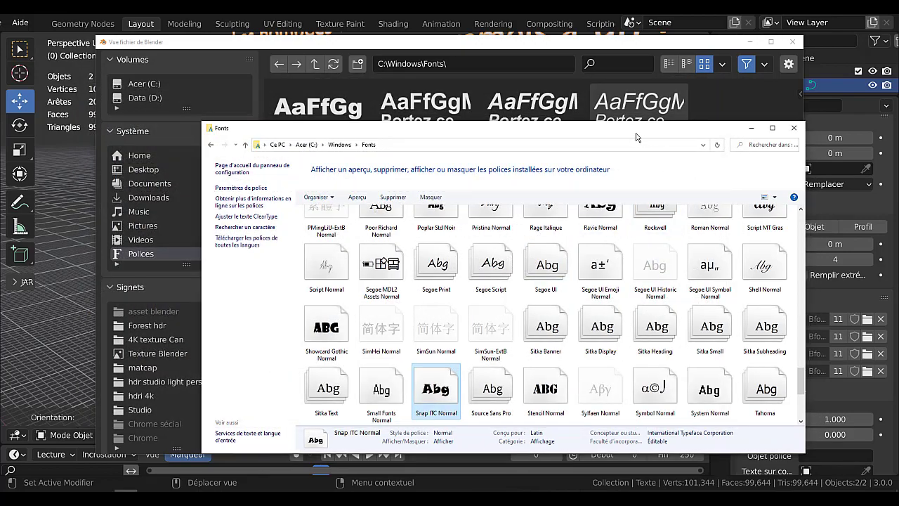
left_click_drag(642, 130, 601, 103)
left_click_drag(764, 355, 765, 387)
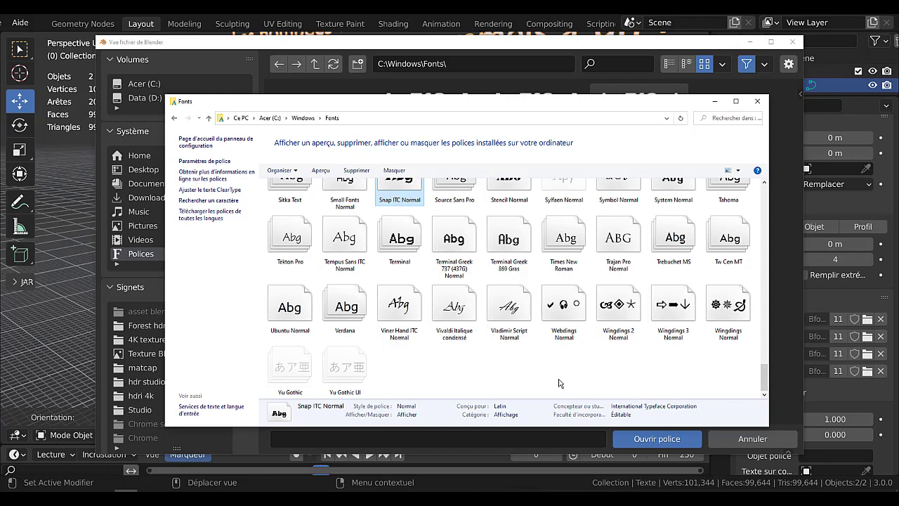
left_click(619, 306)
left_click(563, 304)
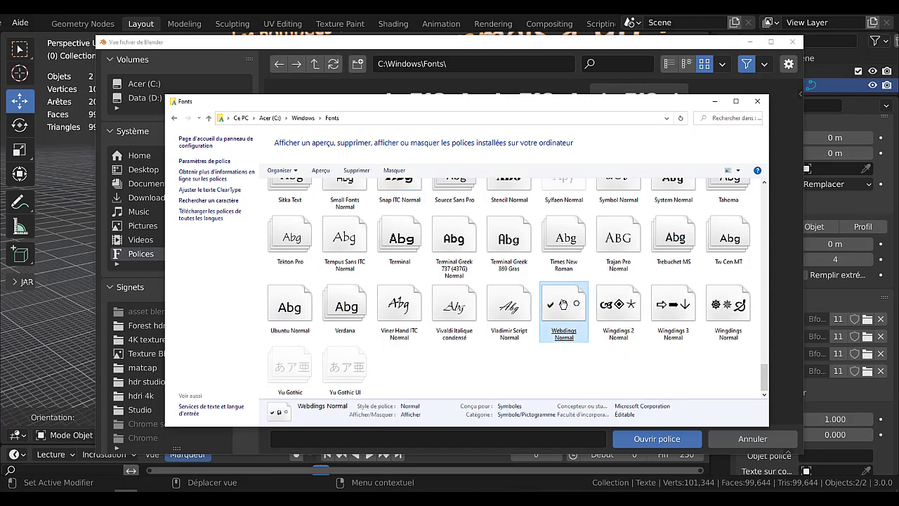
double_click(563, 304)
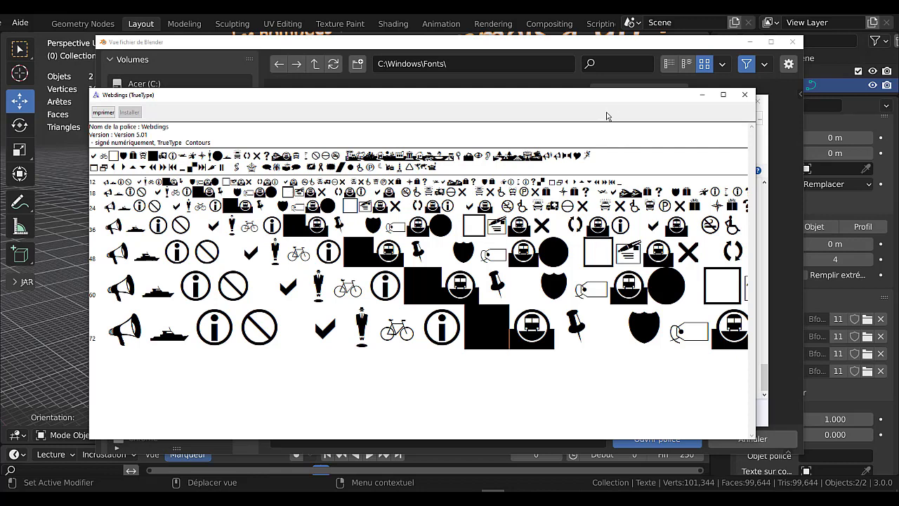
left_click_drag(615, 101, 603, 118)
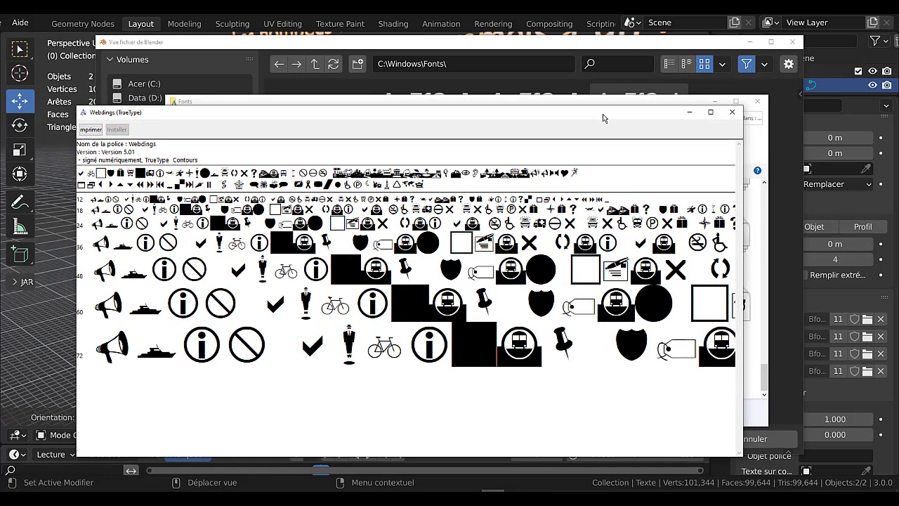
left_click(731, 114)
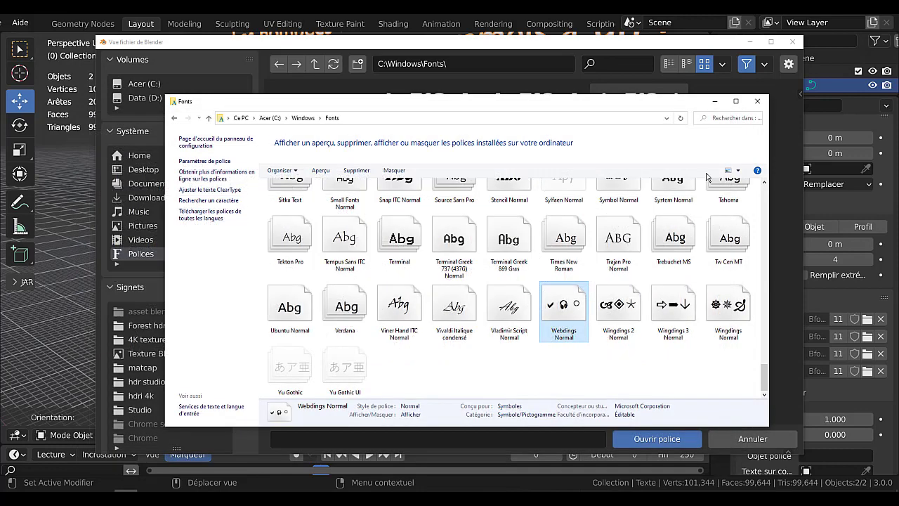
left_click(674, 239)
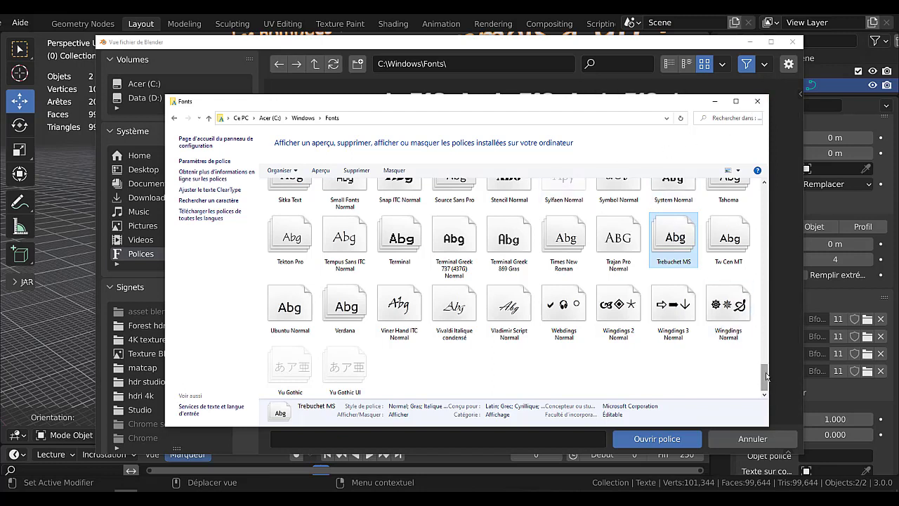
left_click_drag(766, 378, 764, 200)
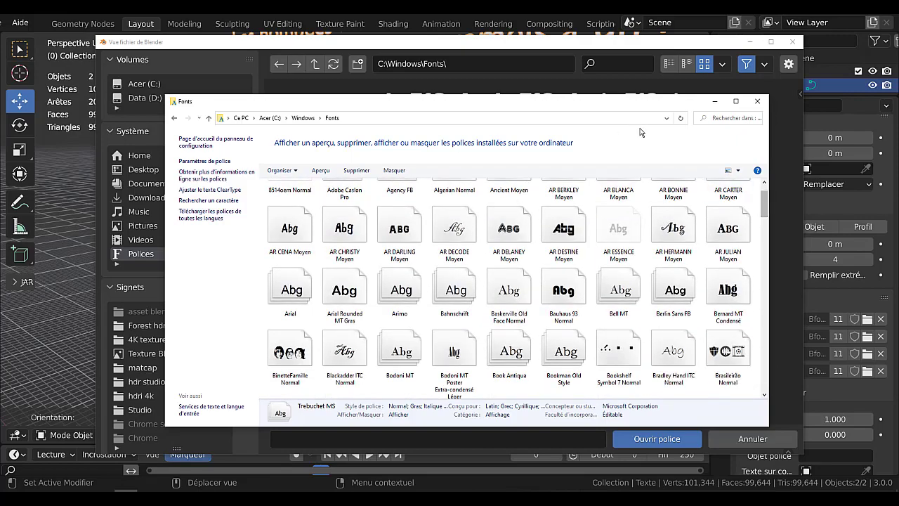
Close the Windows Fonts window and cancel Blender's font browser without loading a font
left_click(756, 104)
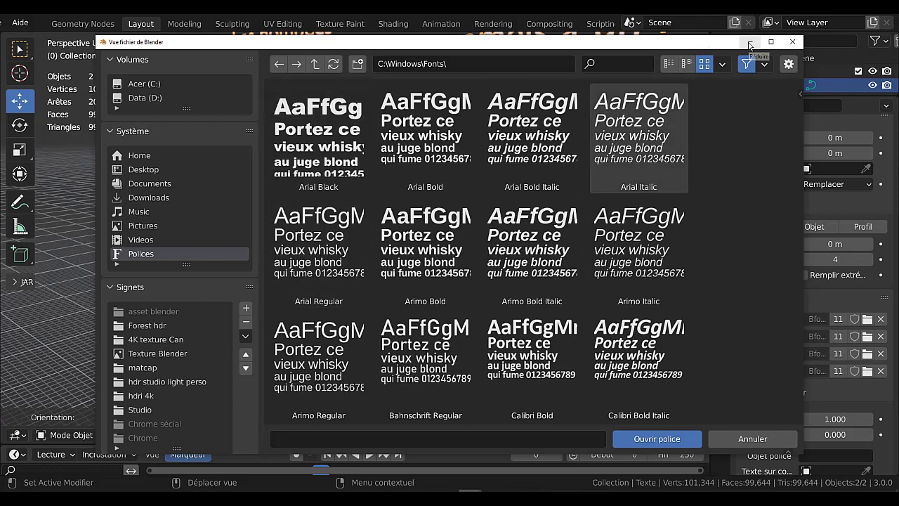
left_click(790, 43)
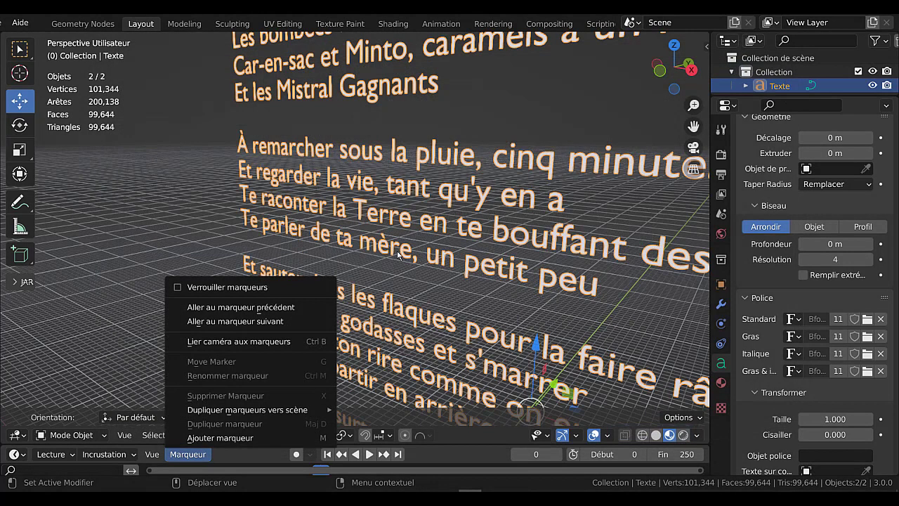
scroll(28, 27, "up", 2)
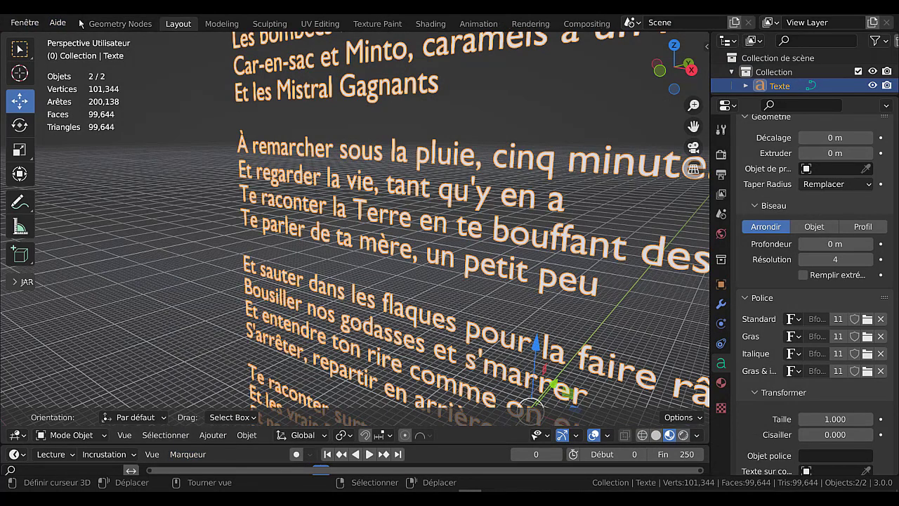
scroll(28, 27, "up", 3)
left_click(40, 26)
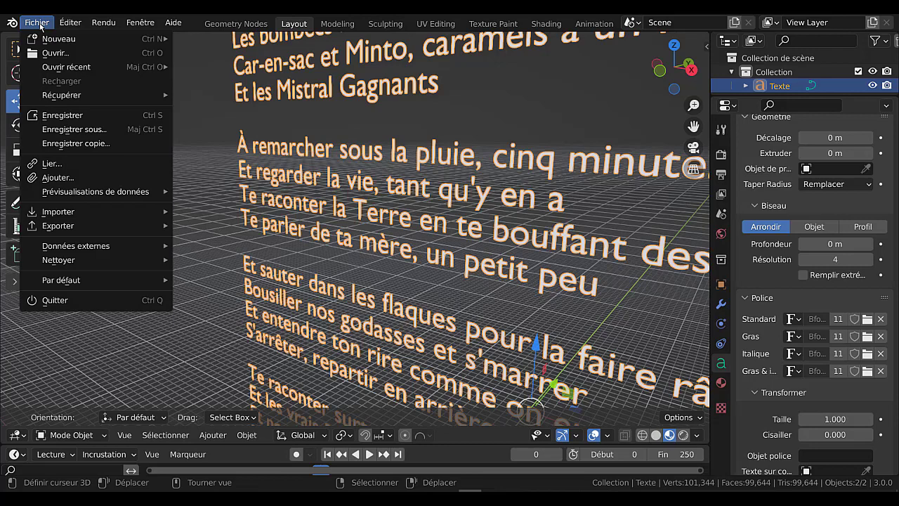
mouse_move(70, 23)
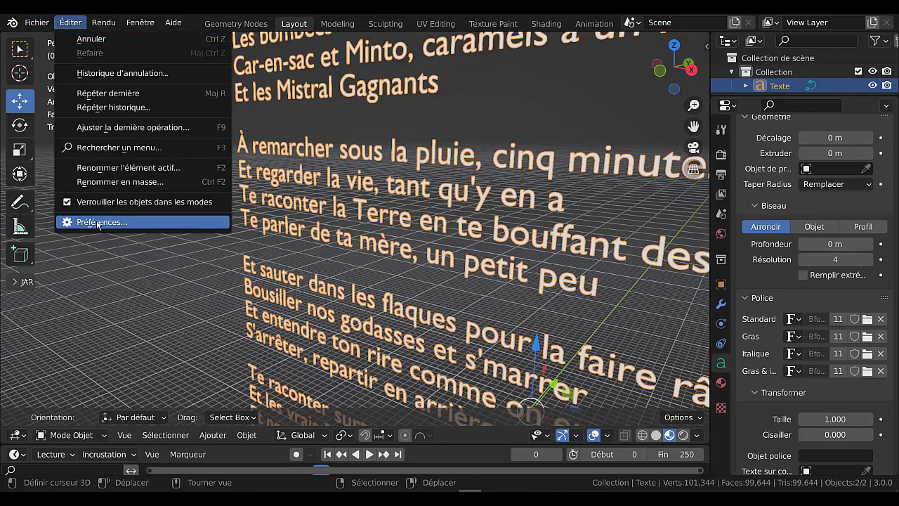
Show the Preferences file paths (Enregistrer & ouvrir > Chemins de fichier) with fonts at C:\Windows\Fonts\
left_click(98, 223)
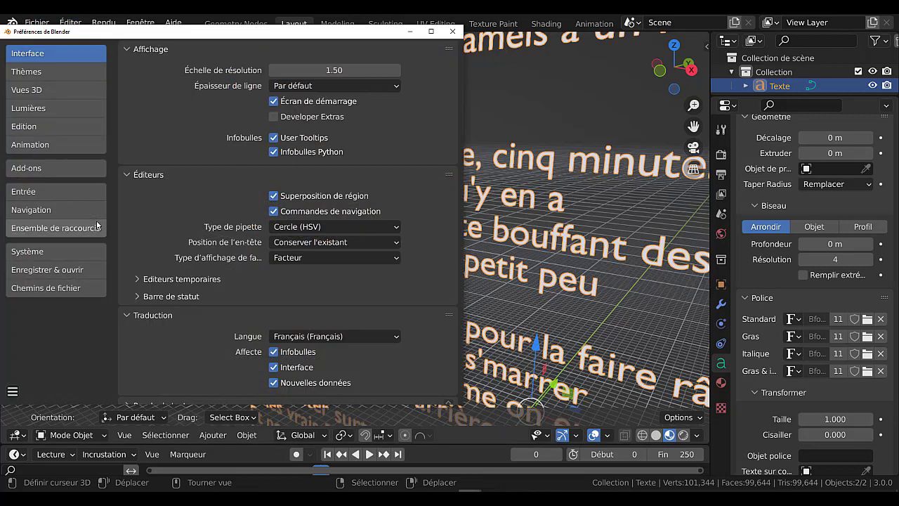
left_click(37, 274)
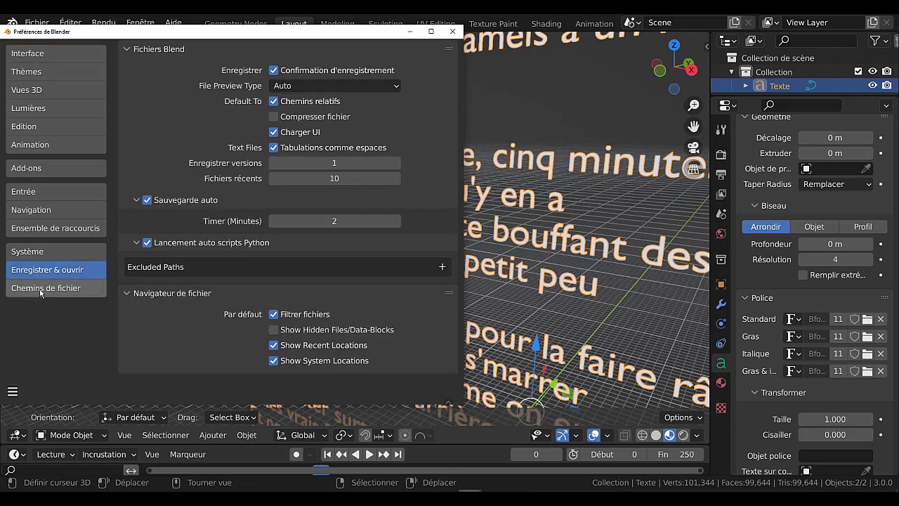
left_click(41, 293)
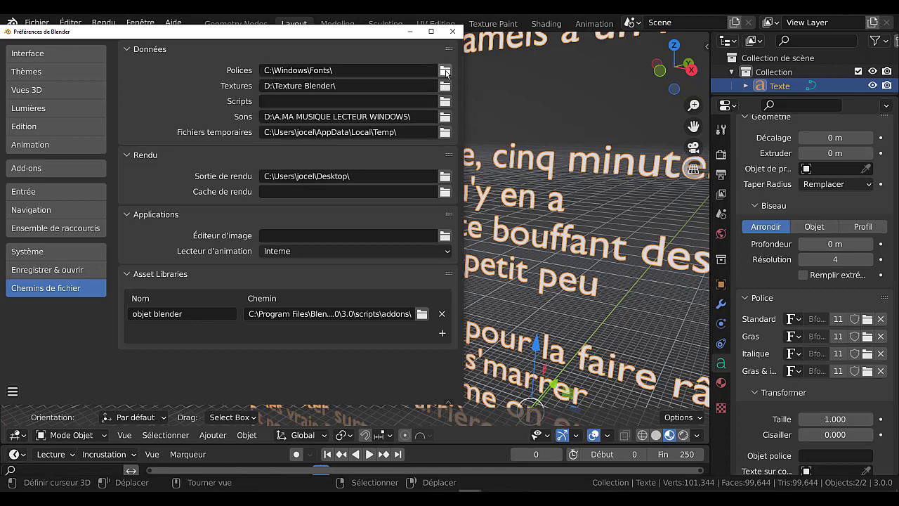
Point the Fonts folder preference to C:\Windows\Fonts\ and close Preferences
left_click(445, 71)
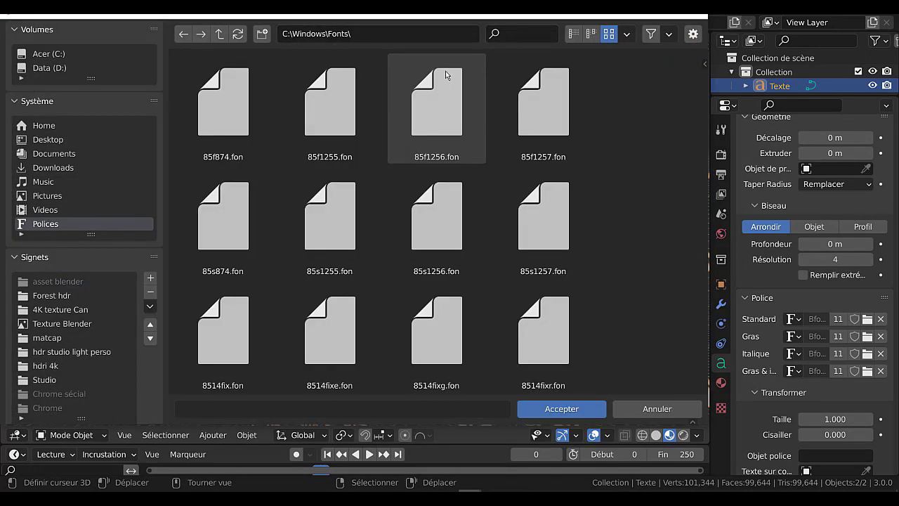
scroll(674, 290, "down", 2)
scroll(675, 289, "up", 2)
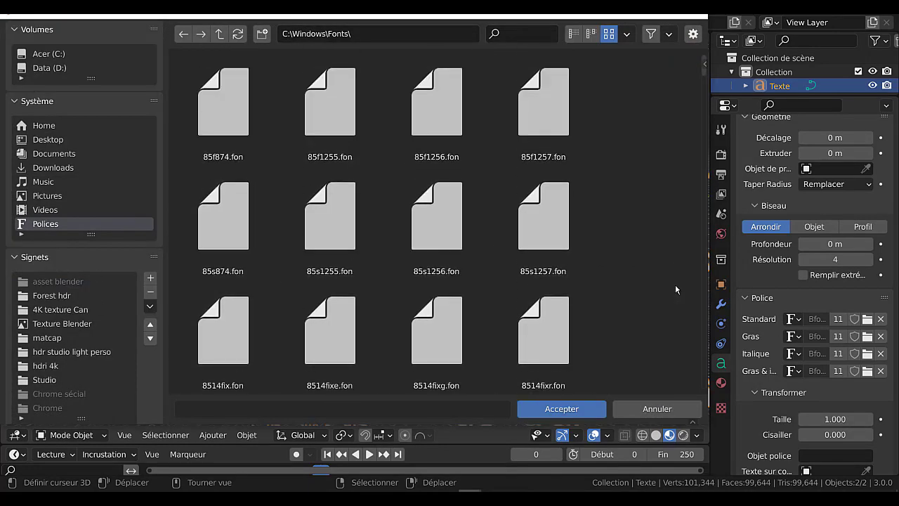
left_click(45, 54)
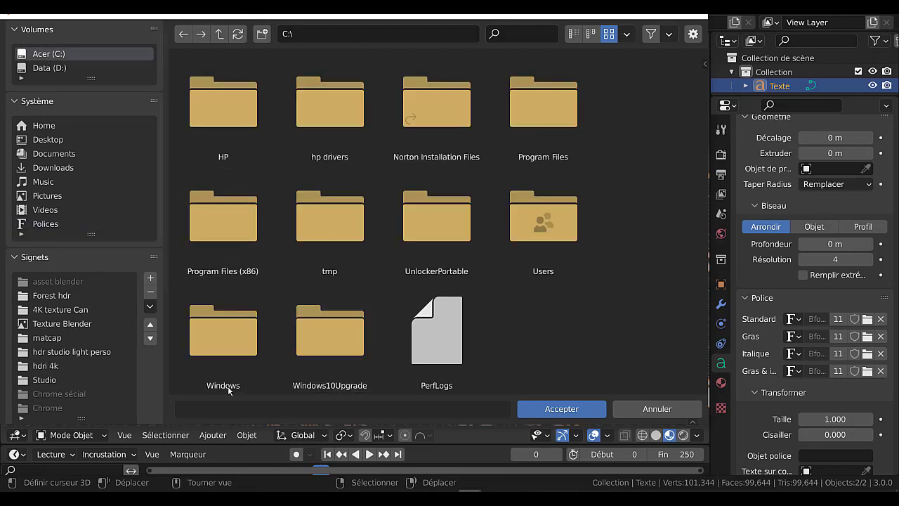
left_click(214, 345)
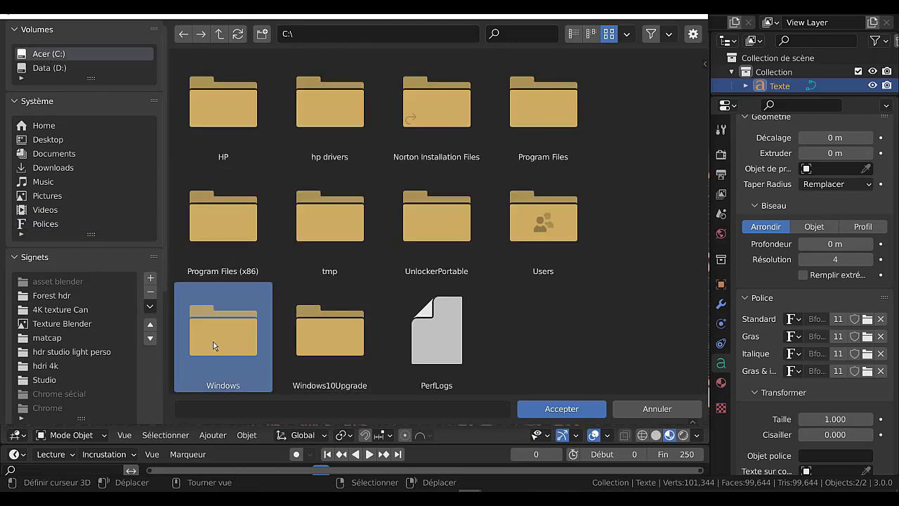
left_click(572, 411)
scroll(646, 309, "down", 3)
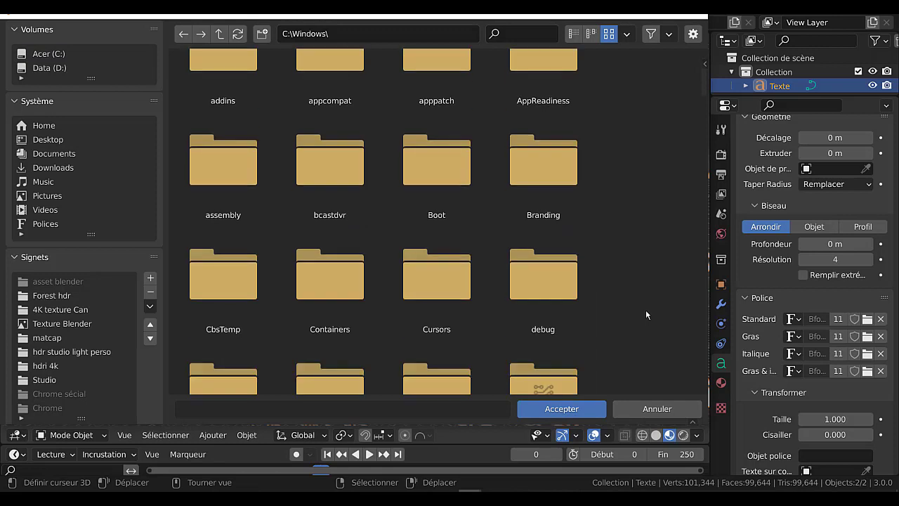
scroll(653, 317, "down", 5)
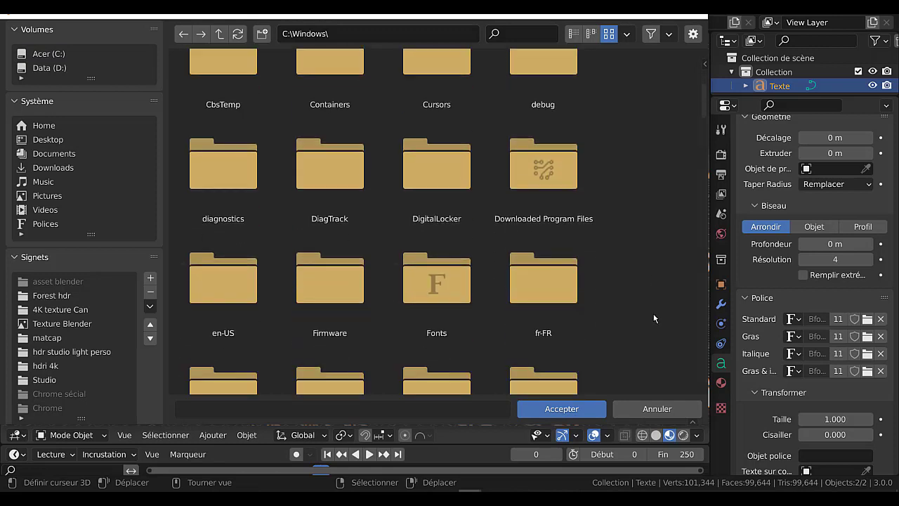
left_click(444, 309)
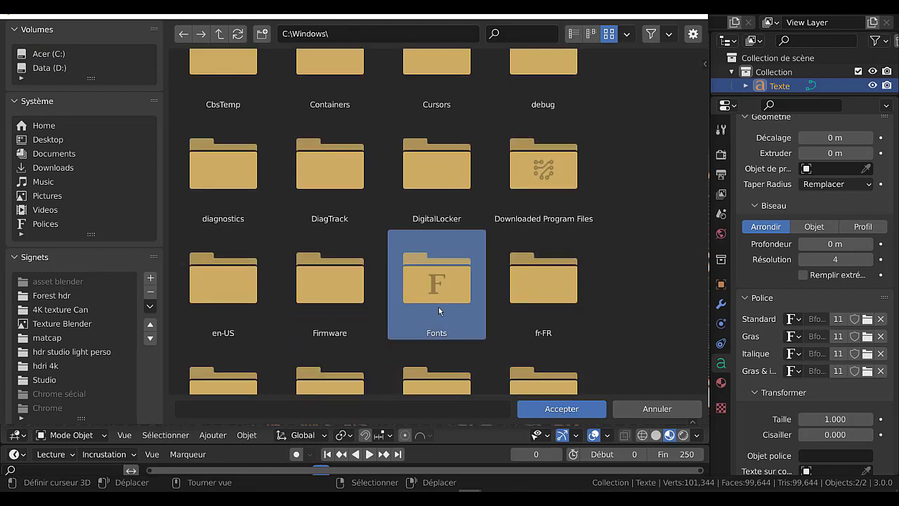
left_click(557, 410)
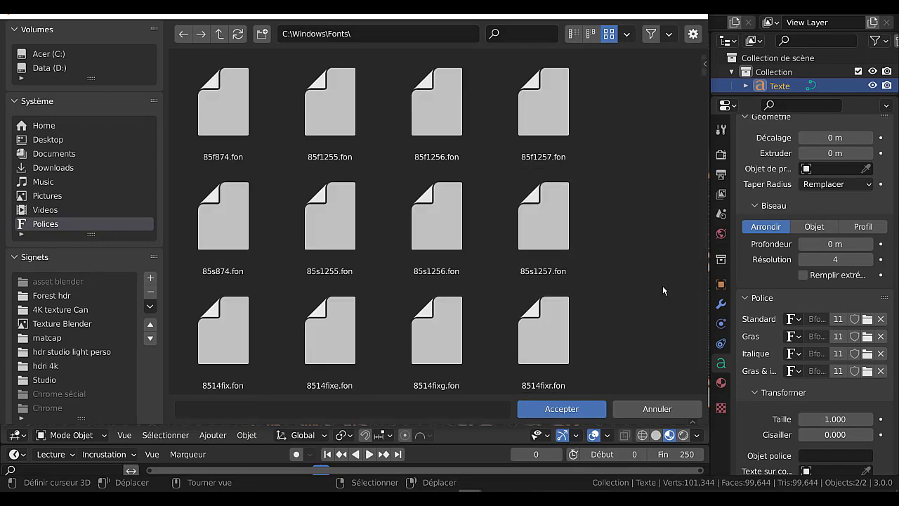
scroll(662, 285, "down", 2)
left_click(575, 409)
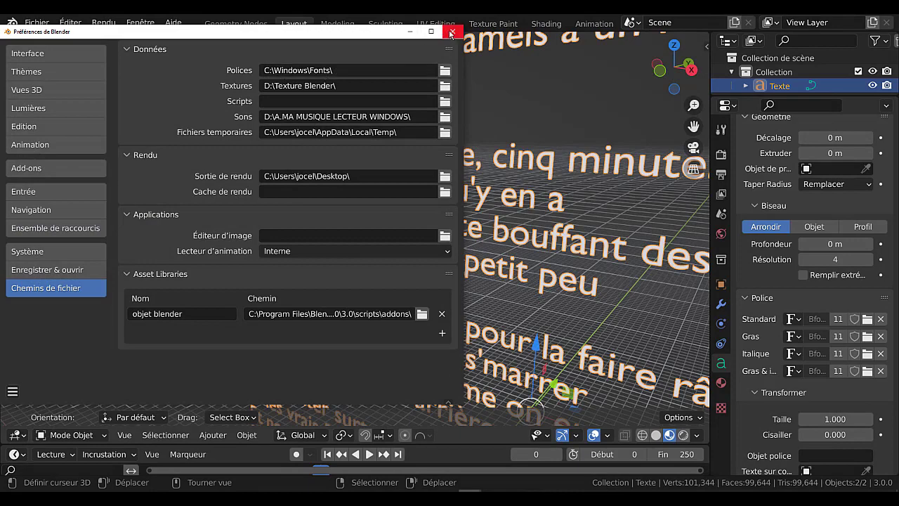
left_click(452, 31)
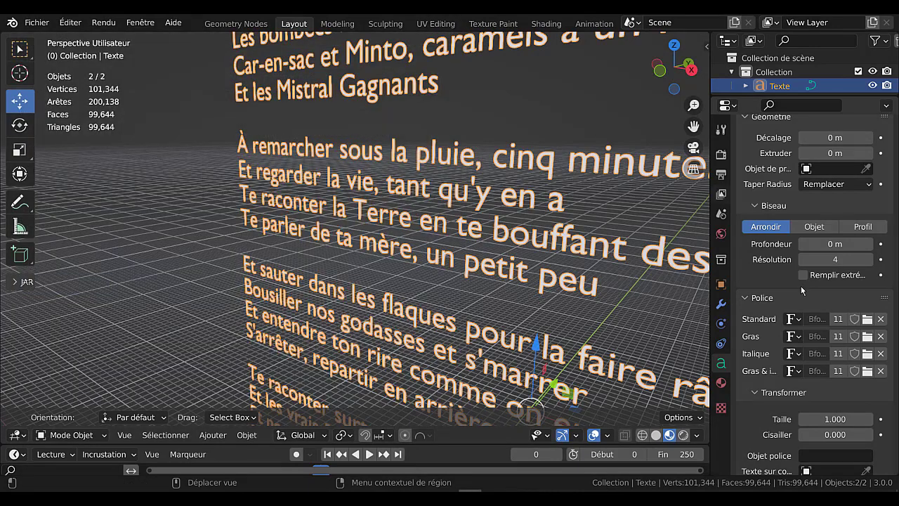
Load Comic Sans MS Bold (comicbd.ttf) as the lyrics text's Standard font
left_click(869, 320)
scroll(764, 332, "down", 3)
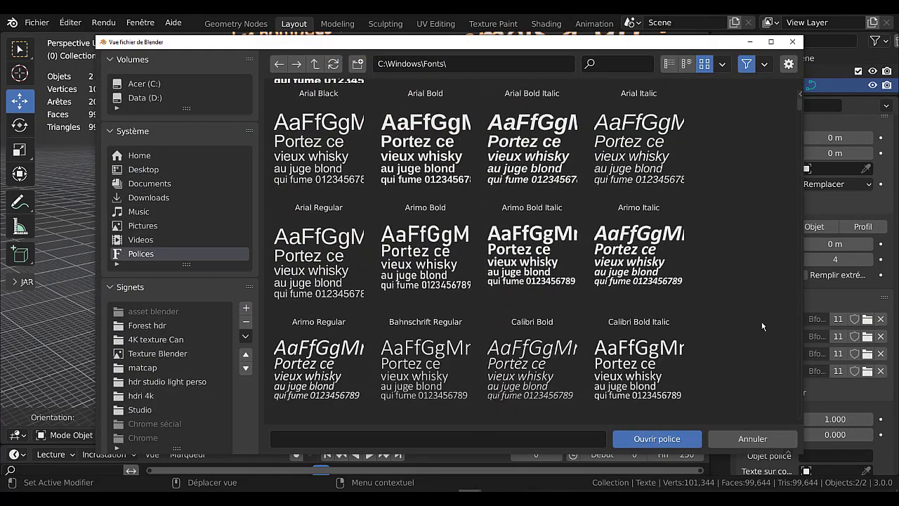
scroll(762, 326, "down", 5)
scroll(762, 330, "down", 3)
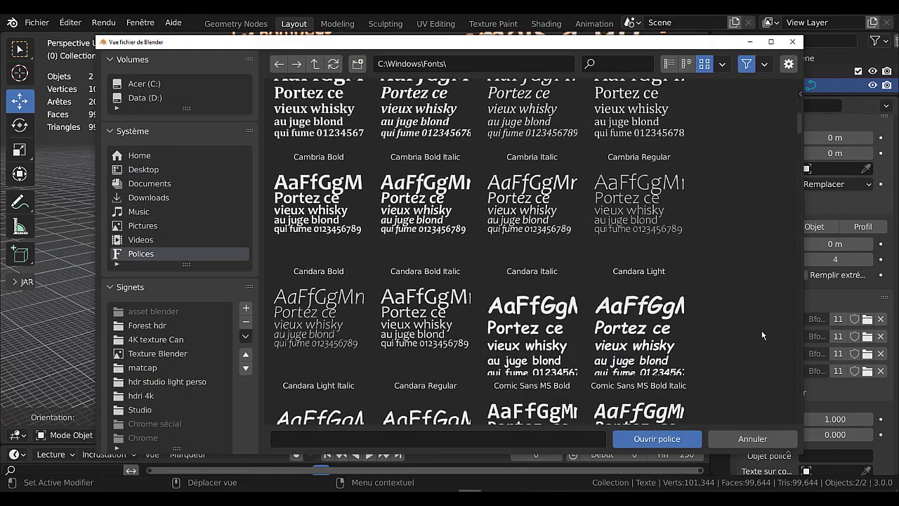
left_click(532, 278)
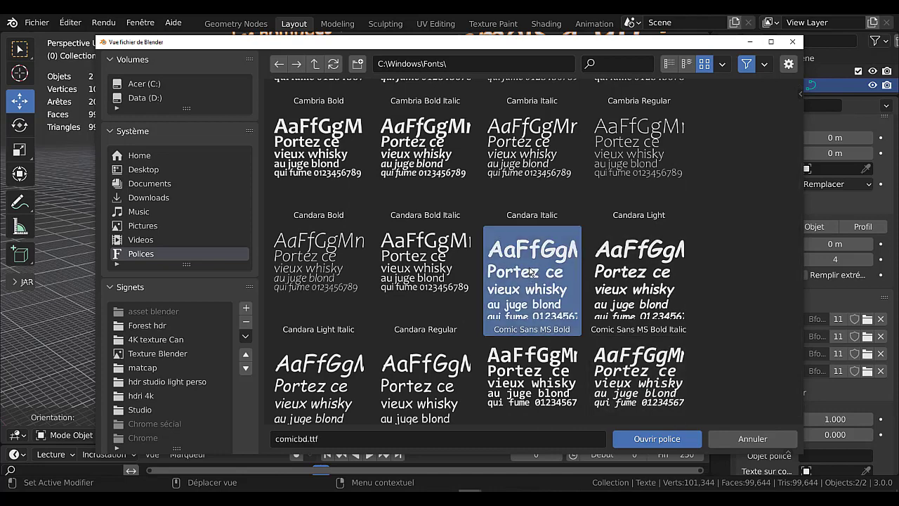
left_click(656, 439)
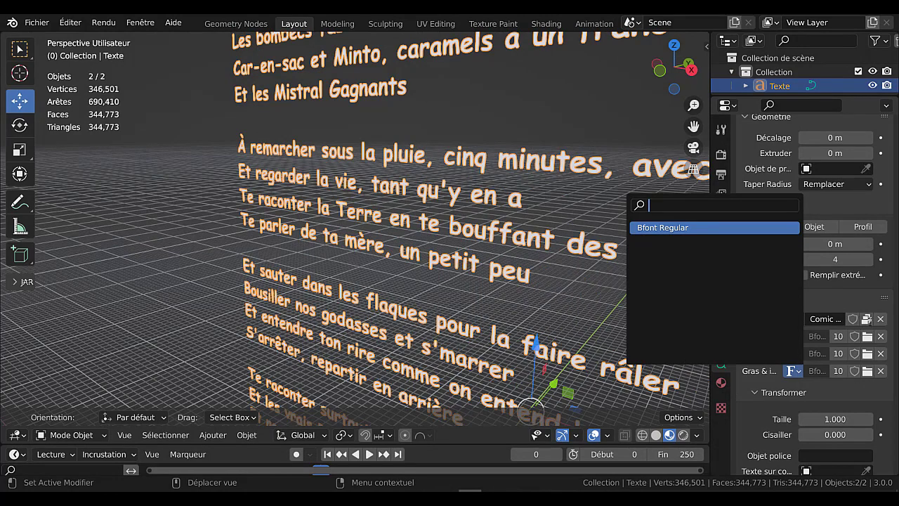
left_click(867, 321)
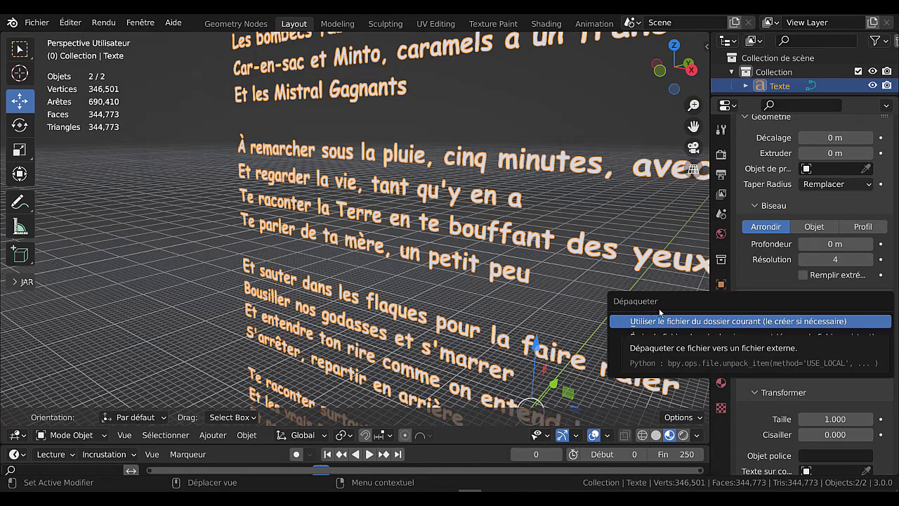
Try unpacking the Comic Sans font file into the current folder
left_click(784, 324)
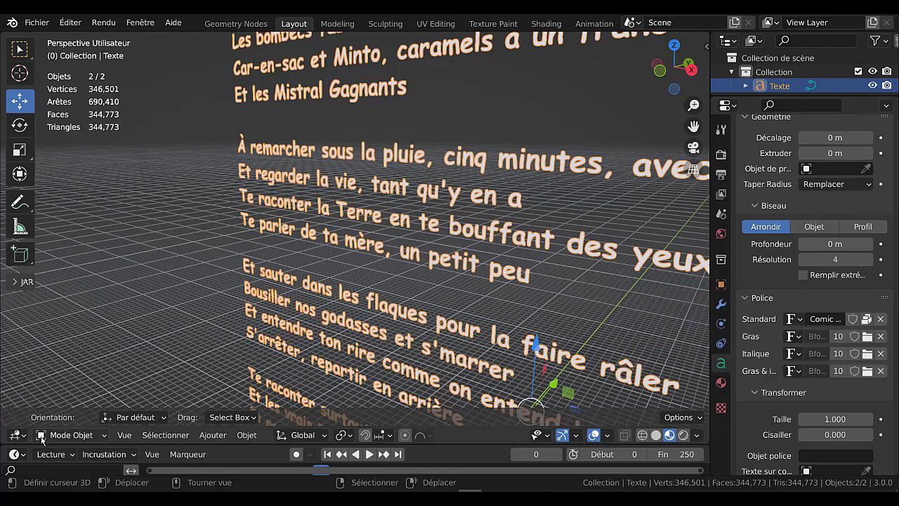
scroll(17, 382, "up", 2)
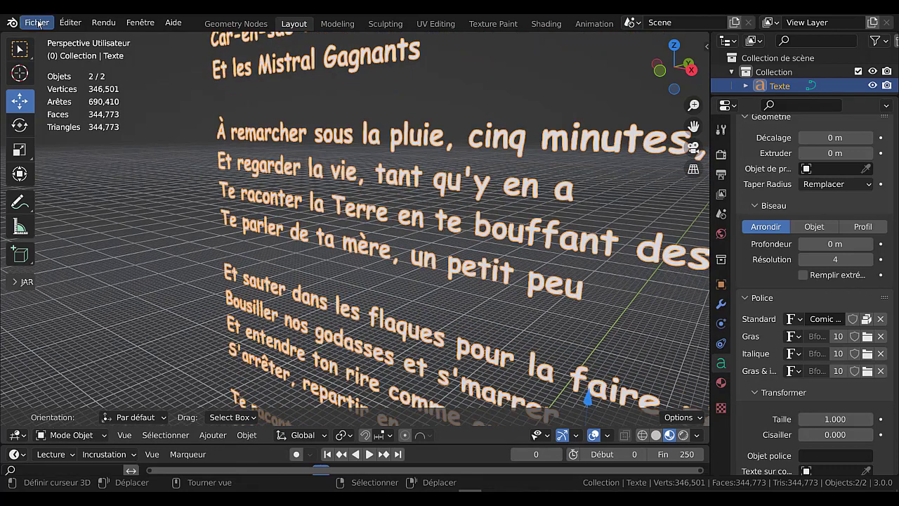
left_click(37, 23)
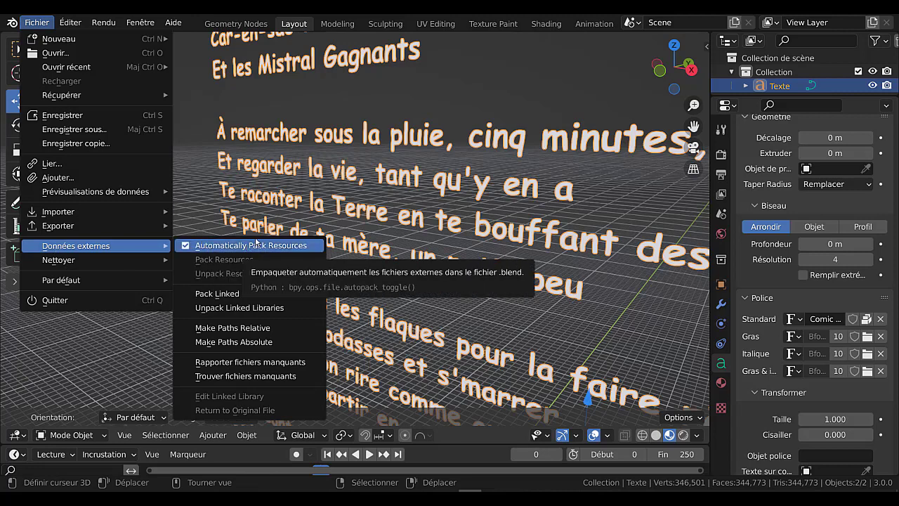
left_click(866, 319)
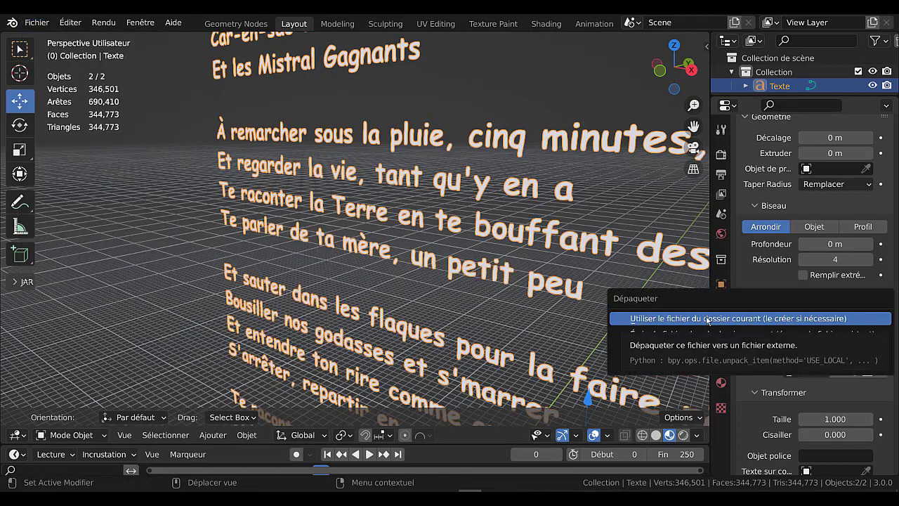
left_click(733, 318)
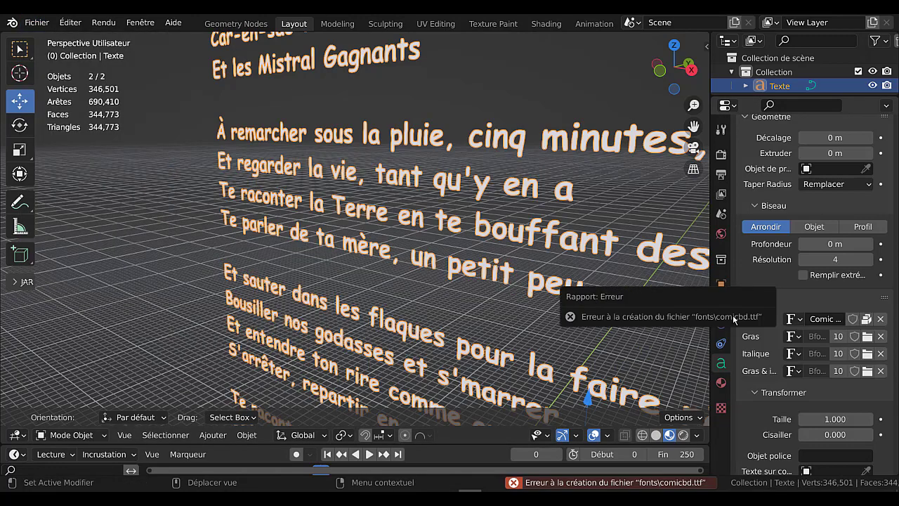
Enable Automatically Pack Resources, pack the Comic font, and retry unpacking it to the current folder
left_click(37, 23)
mouse_move(76, 245)
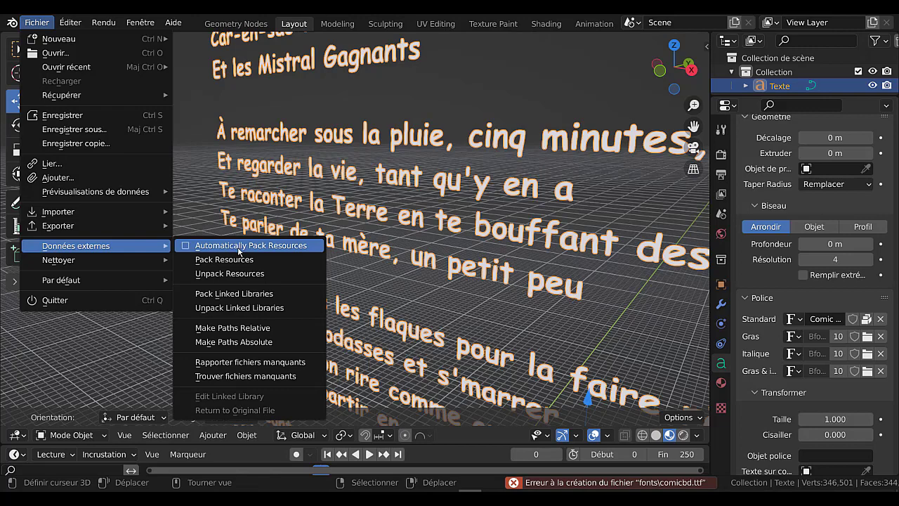
left_click(185, 246)
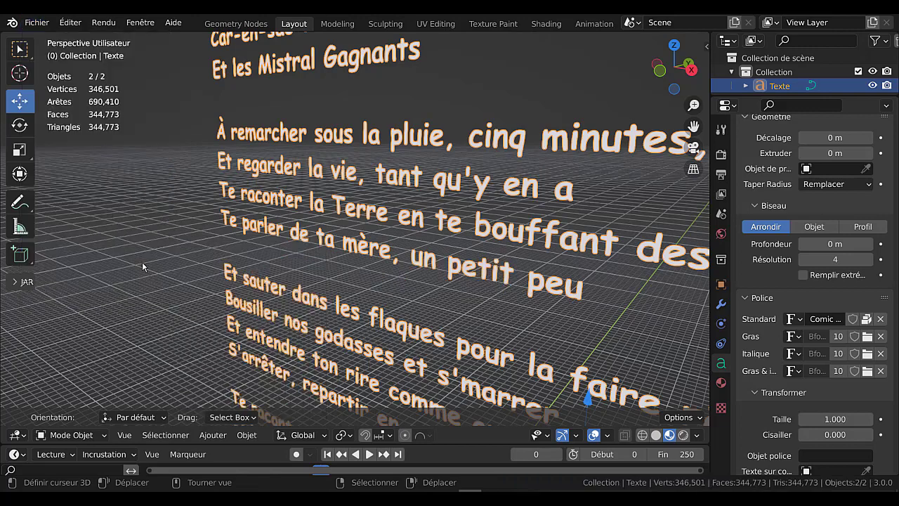
left_click(33, 24)
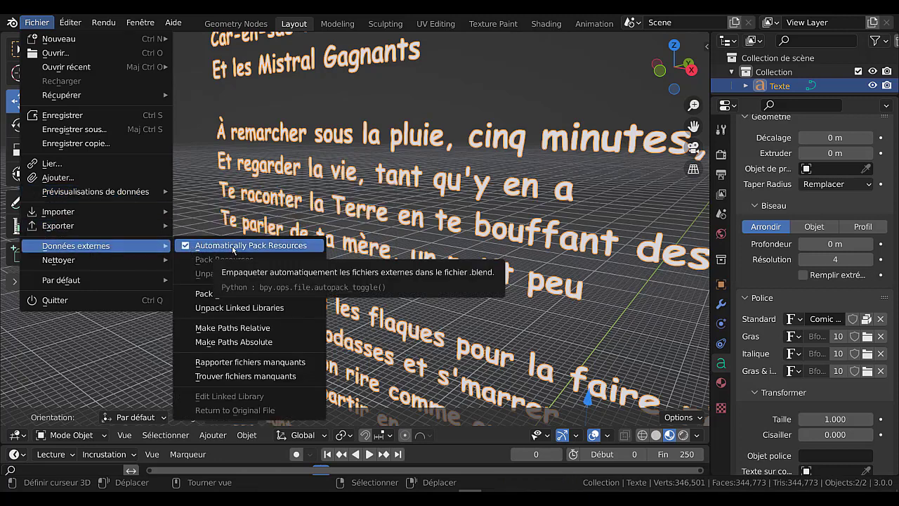
left_click(866, 318)
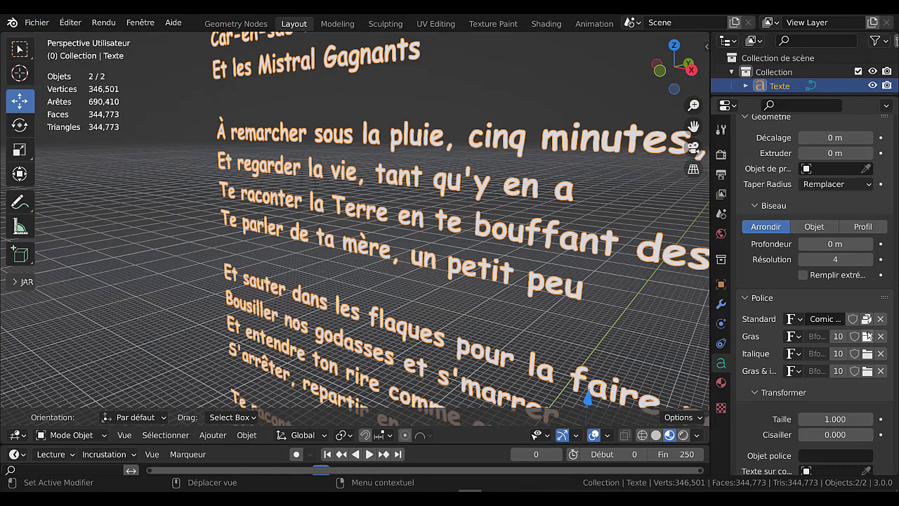
left_click(866, 318)
left_click(866, 319)
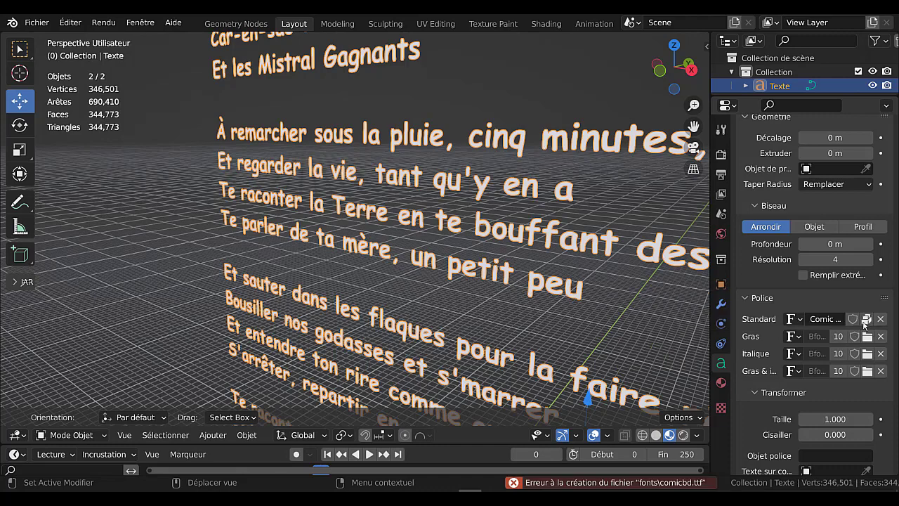
left_click(868, 321)
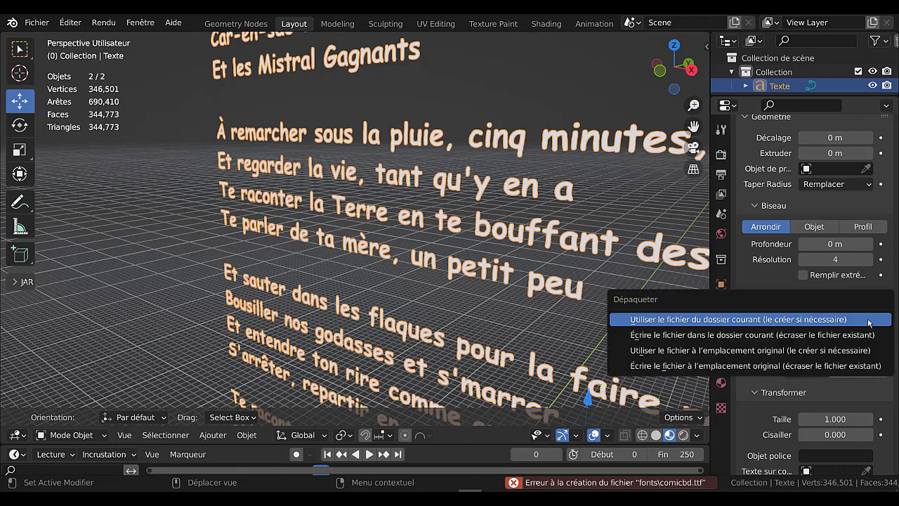
left_click(826, 321)
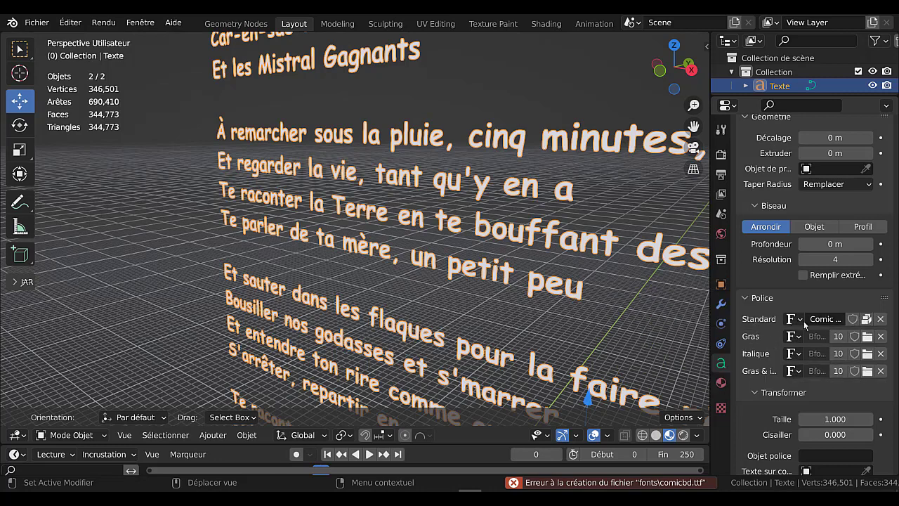
Unlink Comic Sans and load Gentium Basic Bold Italic (GenBasBI.ttf) as the Standard font
left_click(881, 319)
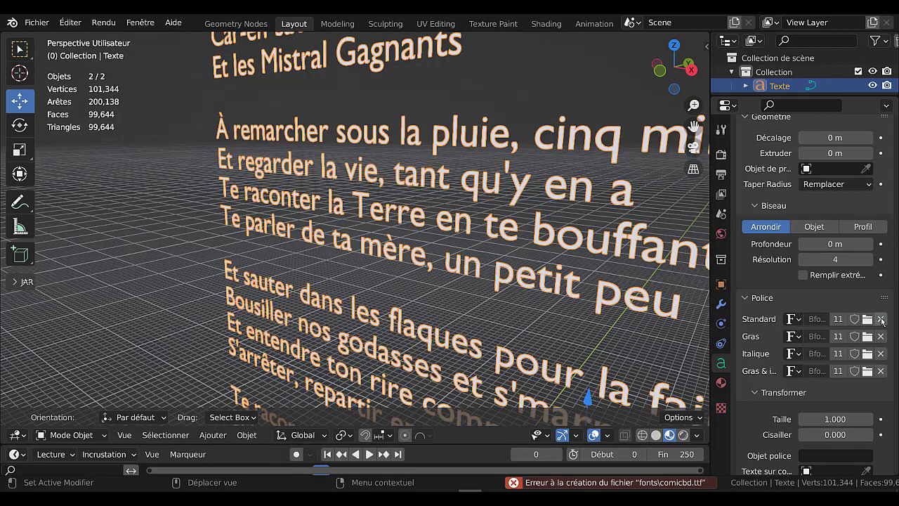
left_click(868, 319)
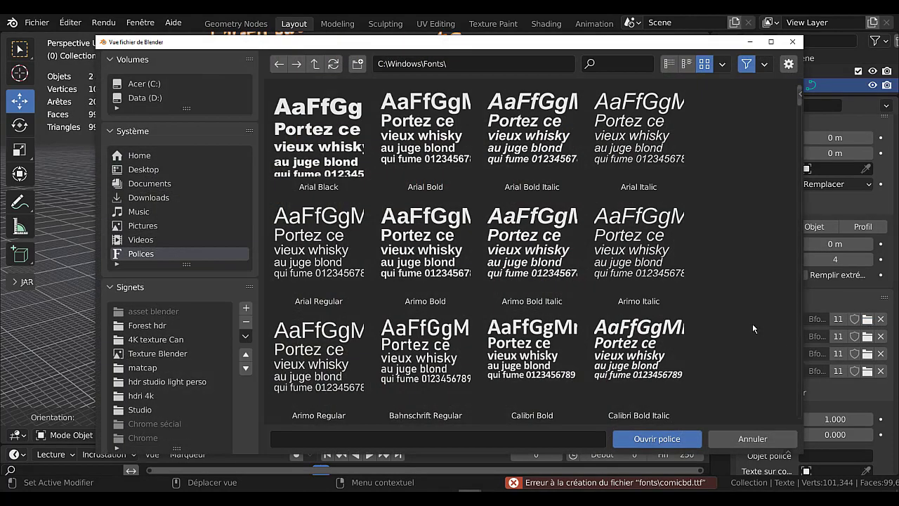
scroll(736, 310, "down", 5)
scroll(736, 309, "down", 5)
scroll(722, 310, "down", 1)
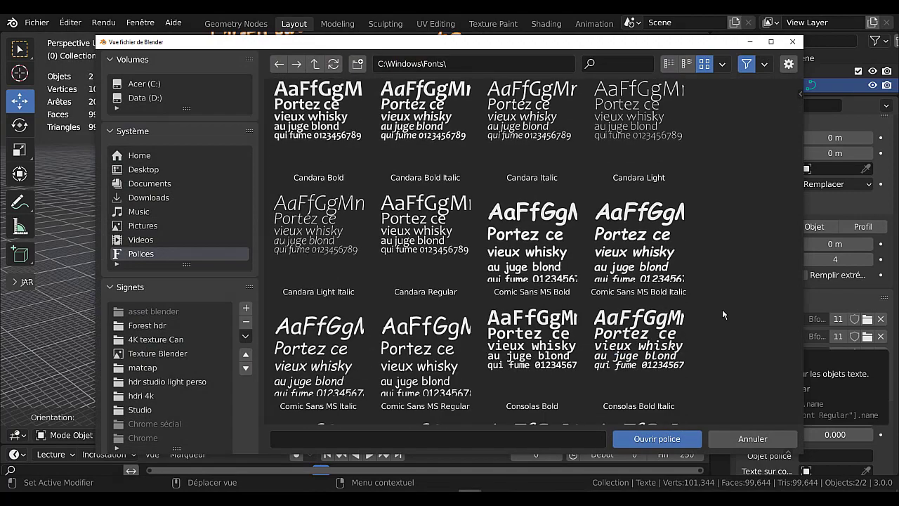
scroll(725, 313, "down", 3)
scroll(725, 316, "down", 4)
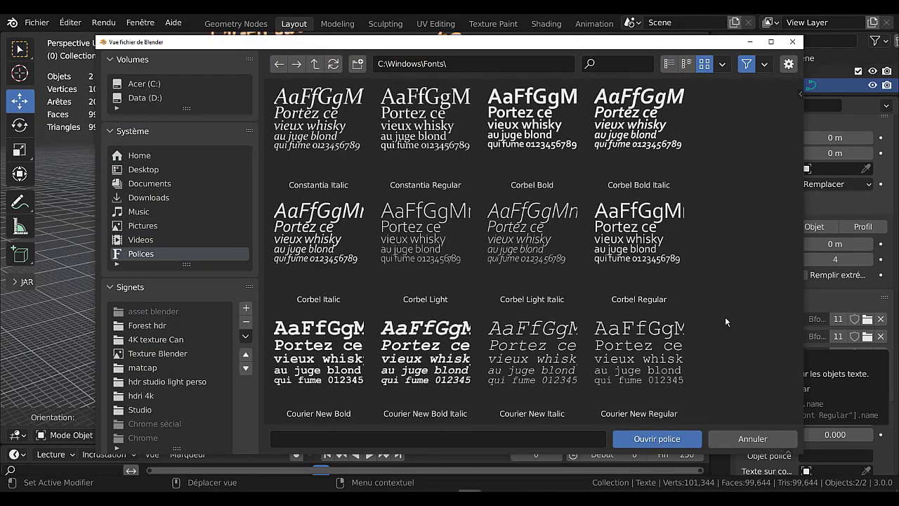
scroll(725, 316, "down", 3)
scroll(725, 316, "down", 4)
scroll(728, 320, "down", 2)
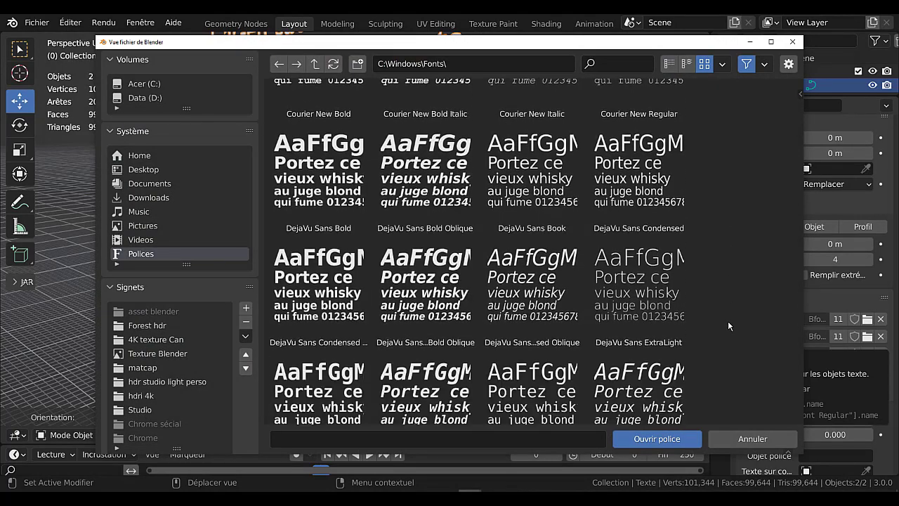
scroll(728, 320, "down", 3)
scroll(728, 320, "down", 4)
scroll(728, 321, "down", 3)
scroll(728, 322, "down", 2)
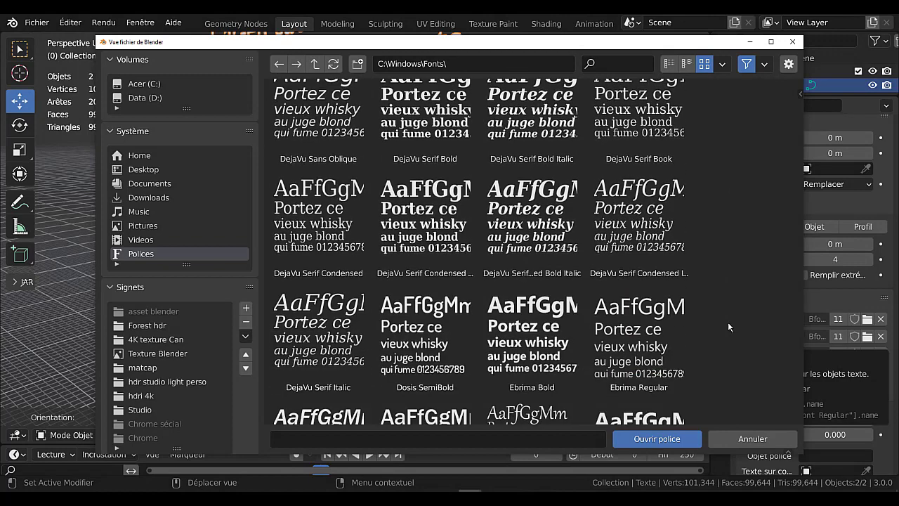
scroll(728, 321, "down", 3)
scroll(728, 322, "down", 1)
scroll(728, 321, "down", 3)
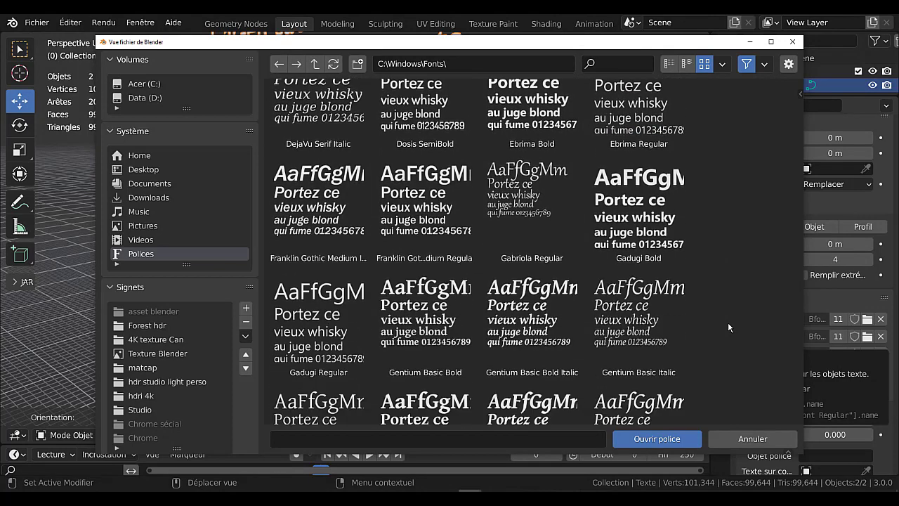
scroll(728, 327, "down", 3)
scroll(728, 326, "down", 1)
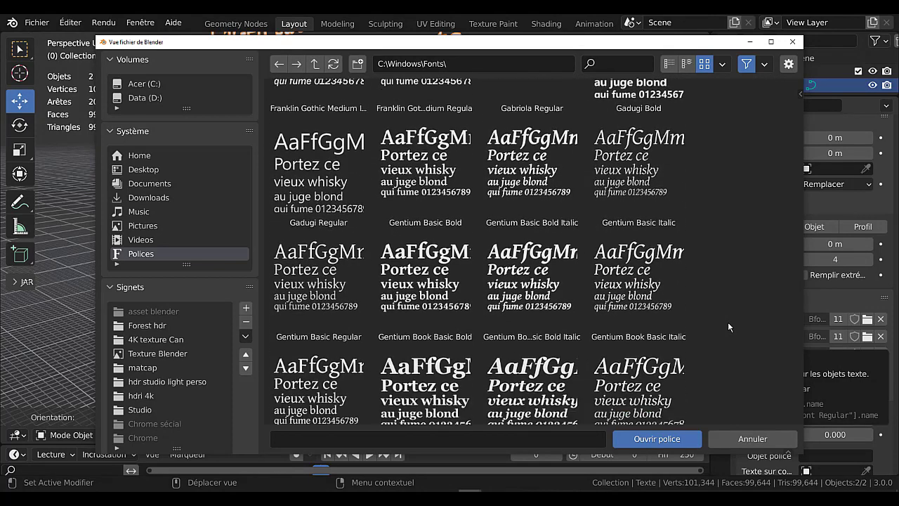
scroll(721, 260, "down", 2)
scroll(720, 259, "up", 3)
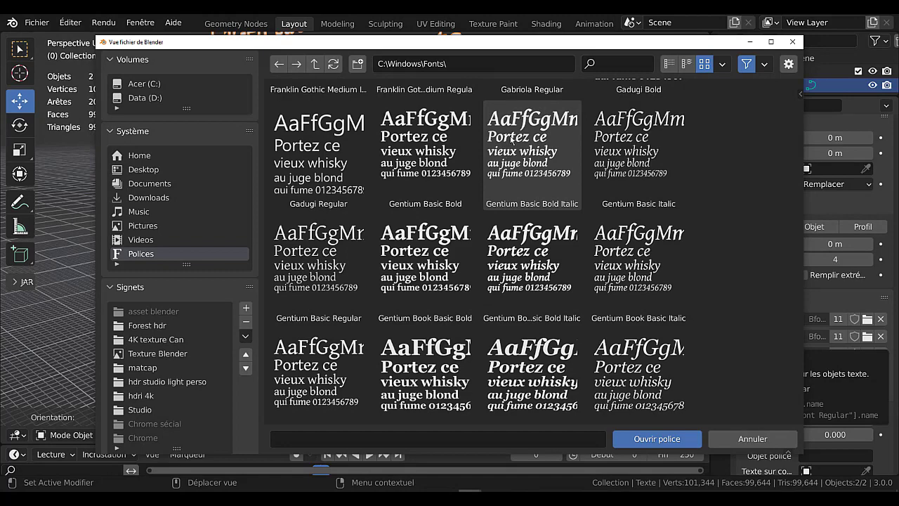
left_click(537, 135)
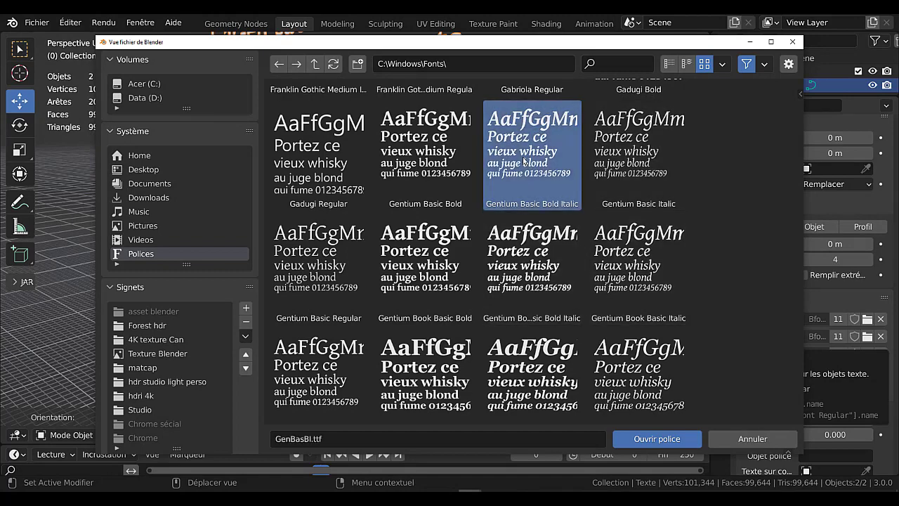
left_click(652, 438)
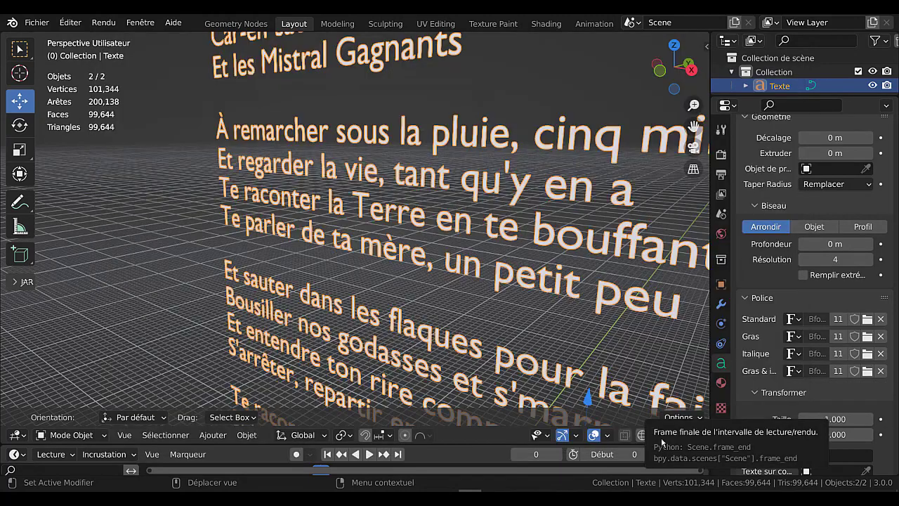
scroll(450, 274, "up", 1)
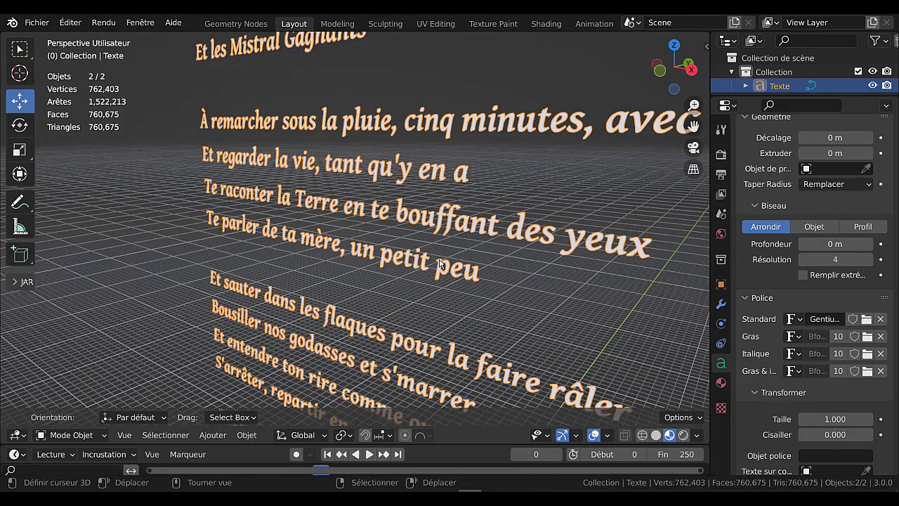
scroll(436, 264, "up", 1)
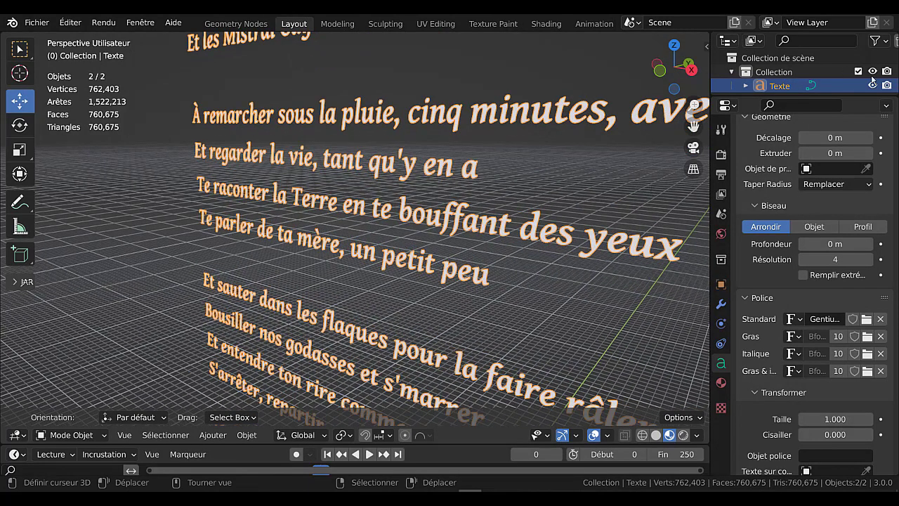
Reopen the Standard font browser in detailed list view and scroll through the Windows fonts
left_click(868, 320)
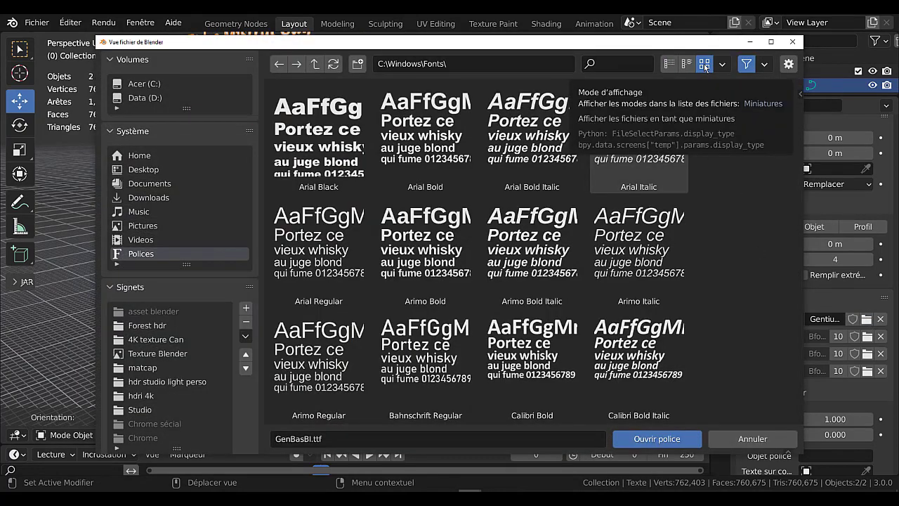
left_click(667, 64)
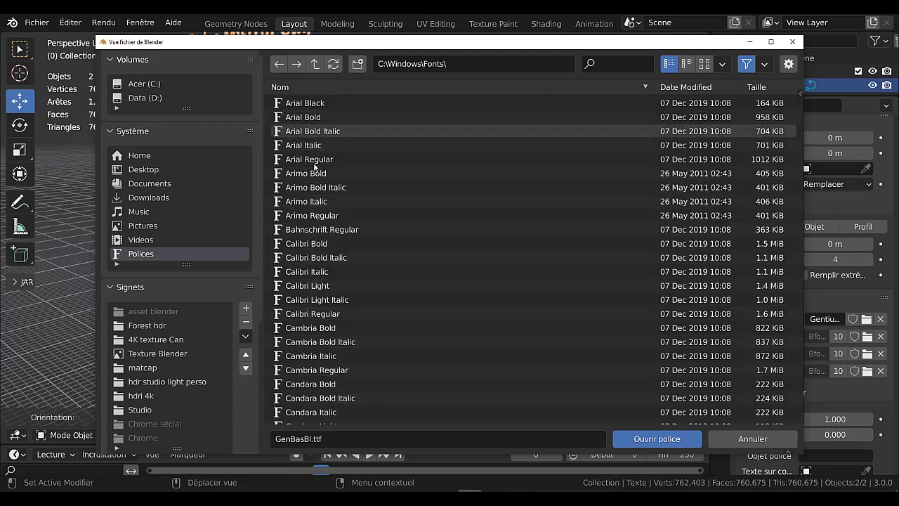
scroll(349, 206, "down", 3)
scroll(347, 218, "down", 5)
scroll(346, 234, "down", 8)
scroll(386, 218, "down", 2)
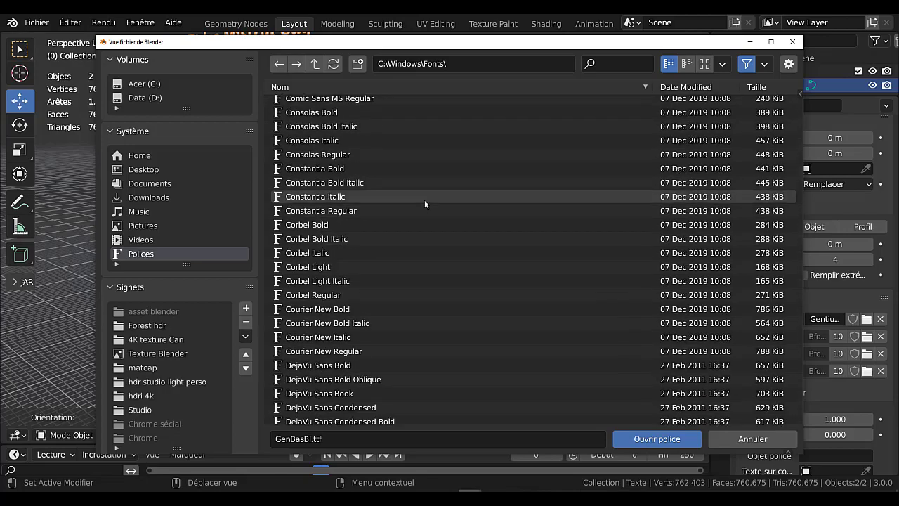
scroll(345, 267, "down", 5)
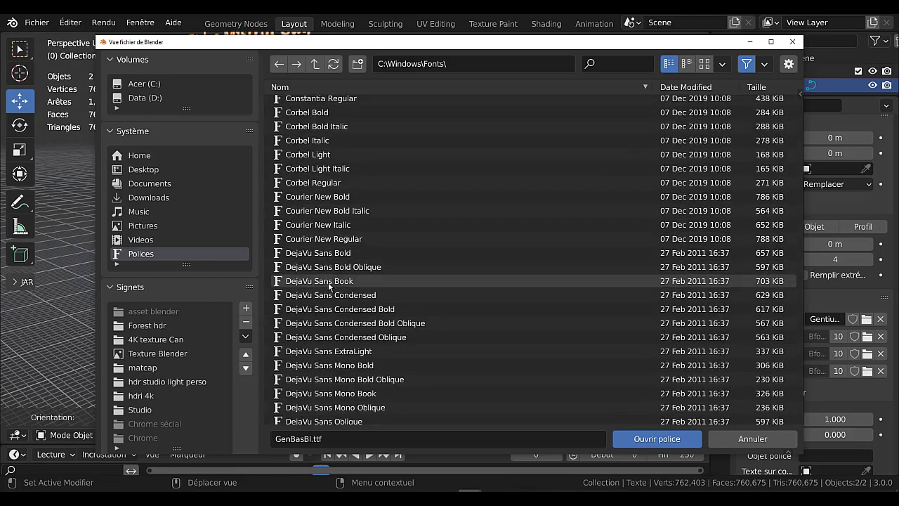
scroll(331, 286, "down", 5)
scroll(336, 291, "down", 6)
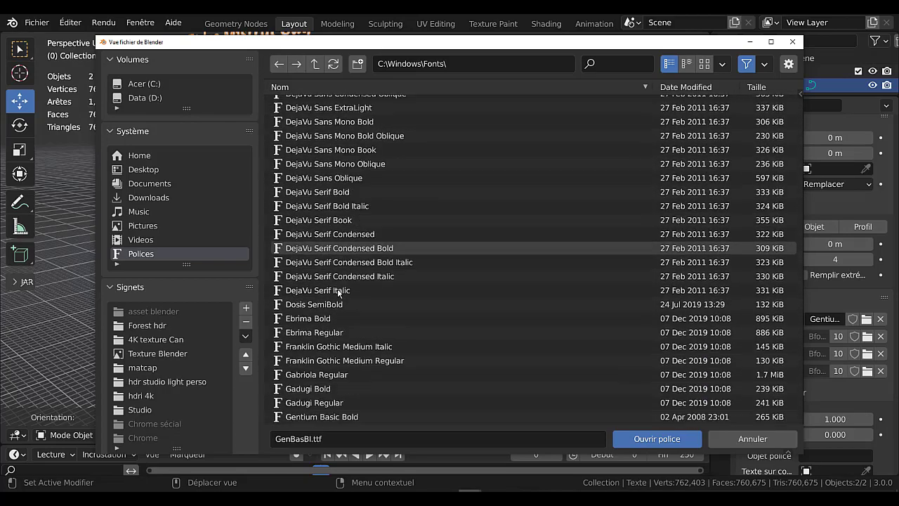
scroll(338, 293, "down", 3)
scroll(343, 306, "down", 6)
scroll(348, 319, "down", 6)
scroll(354, 336, "down", 3)
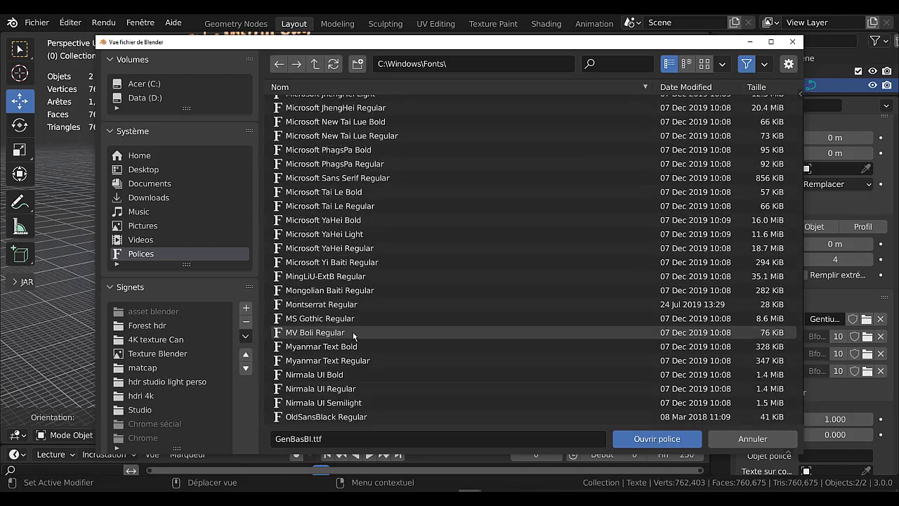
scroll(351, 335, "down", 5)
scroll(349, 335, "down", 4)
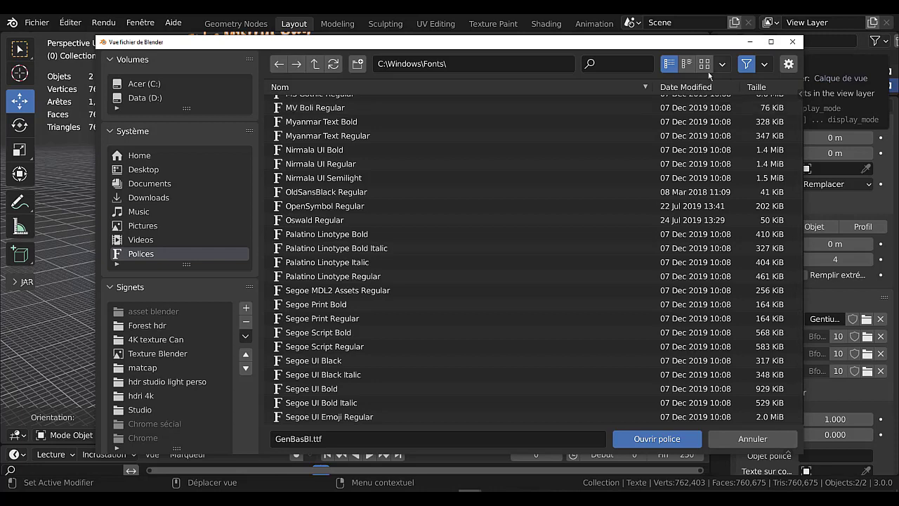
Switch to the compact multi-column list and load Gadugi Bold (gadugib.ttf) onto the lyrics
left_click(688, 64)
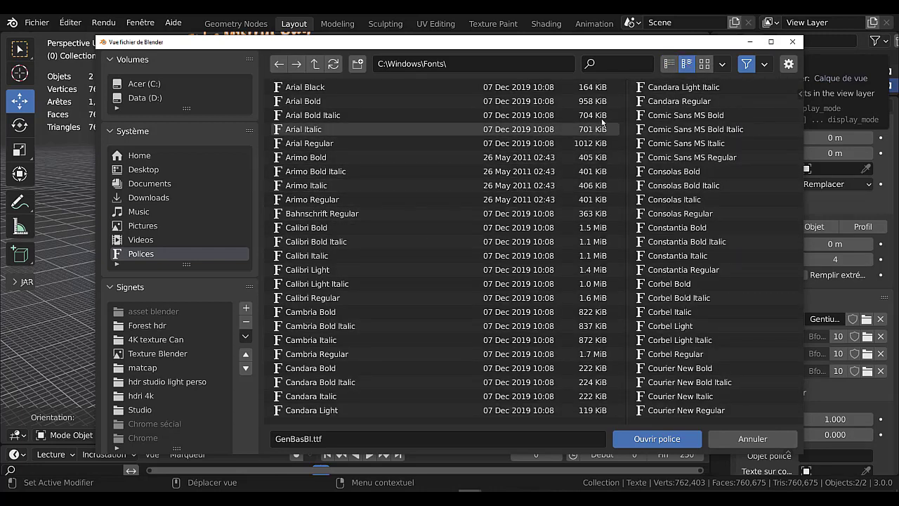
scroll(583, 189, "down", 3)
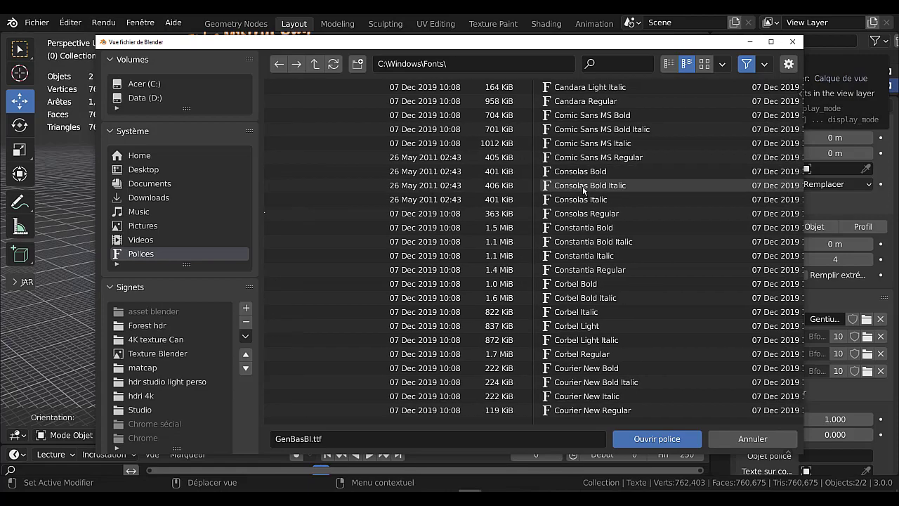
scroll(582, 187, "down", 4)
scroll(582, 190, "down", 3)
scroll(583, 190, "down", 8)
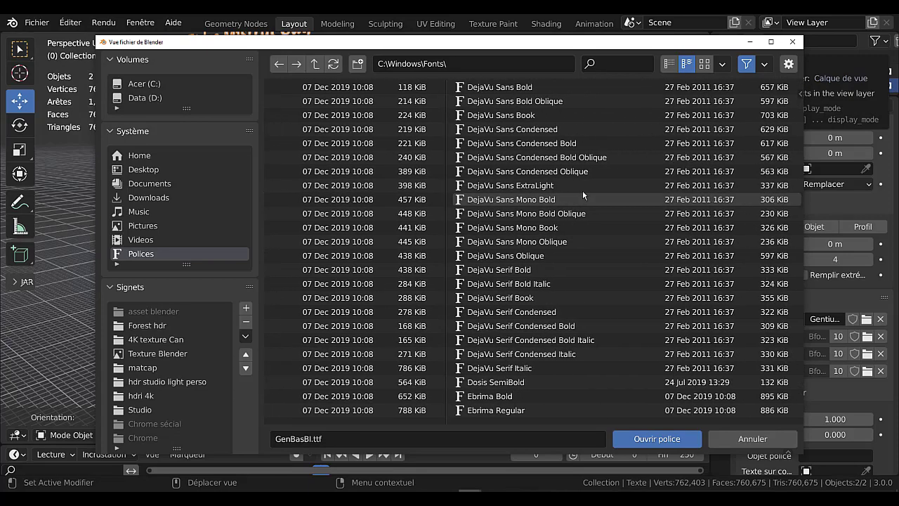
scroll(604, 130, "down", 5)
scroll(583, 147, "down", 5)
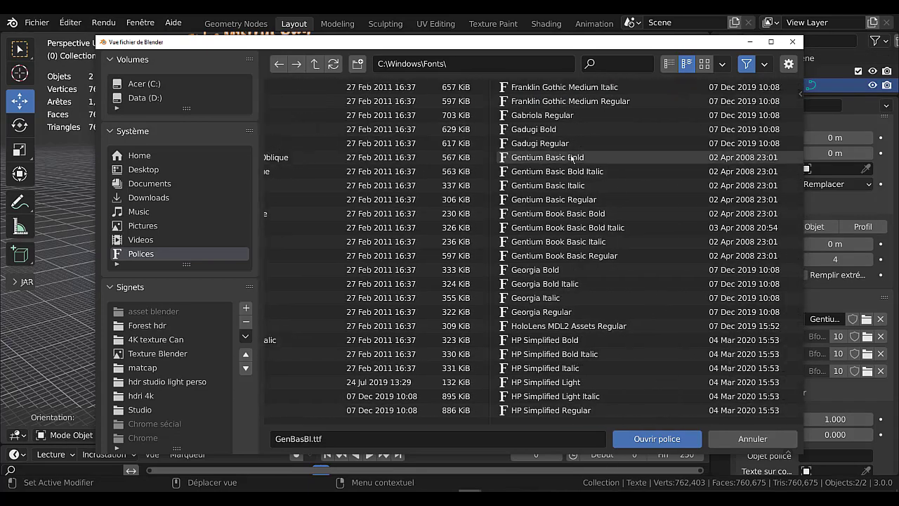
left_click(522, 131)
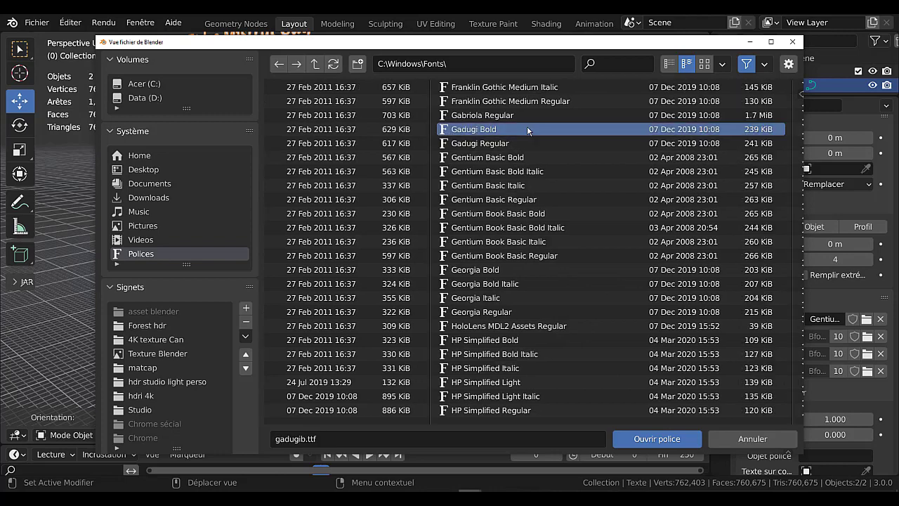
left_click(673, 440)
Zoom and orbit the viewport until the Gadugi lyrics face the view straight on
scroll(456, 216, "down", 2)
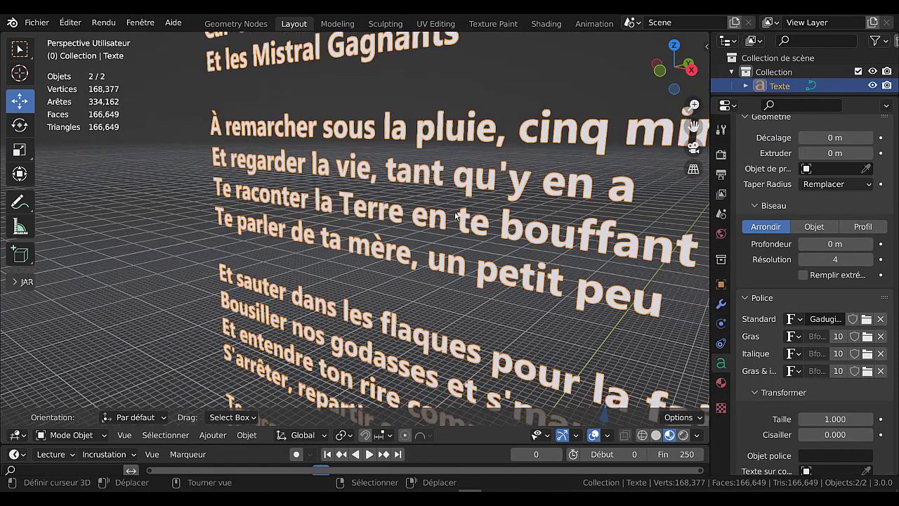
scroll(457, 216, "down", 3)
scroll(458, 223, "up", 2)
scroll(457, 224, "up", 2)
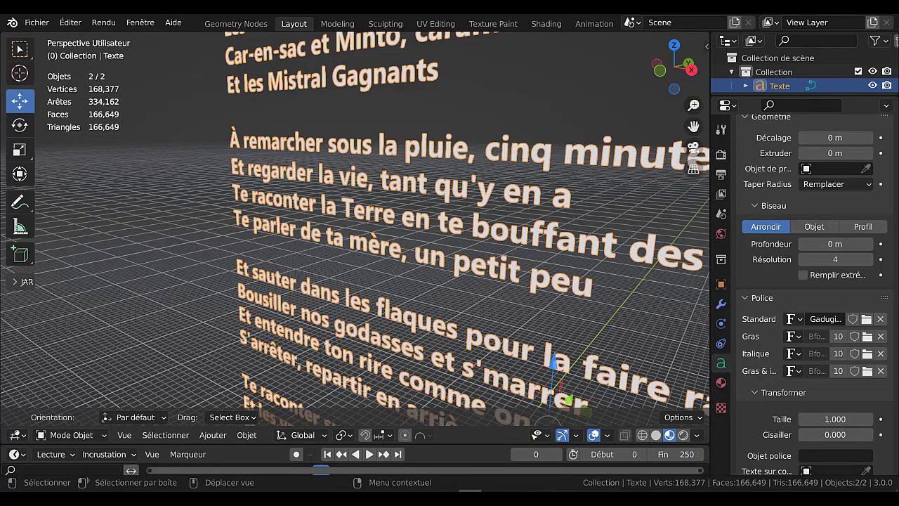
middle_click_drag(337, 267, 445, 268)
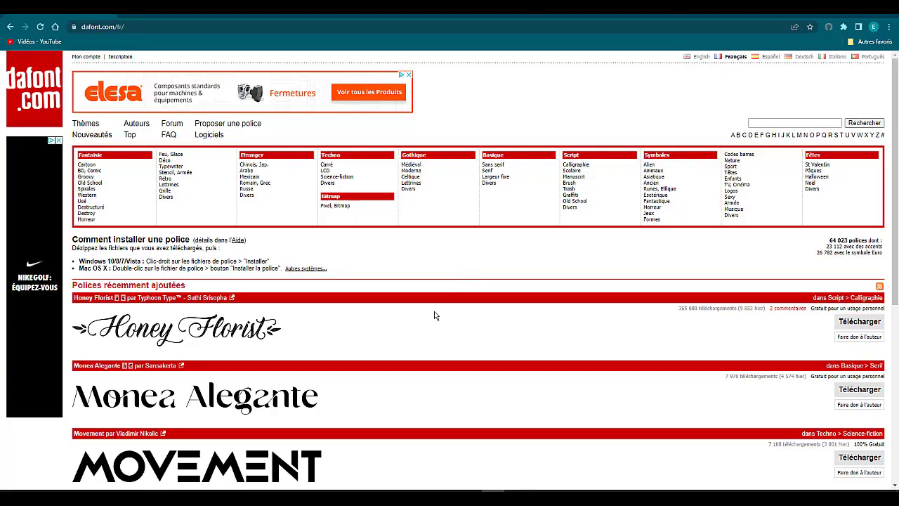
scroll(442, 316, "down", 3)
scroll(446, 317, "up", 2)
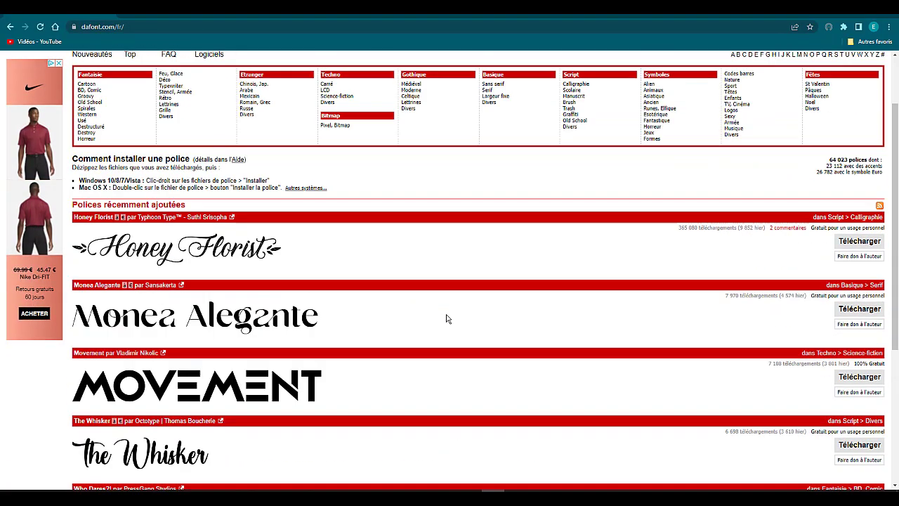
scroll(446, 319, "up", 2)
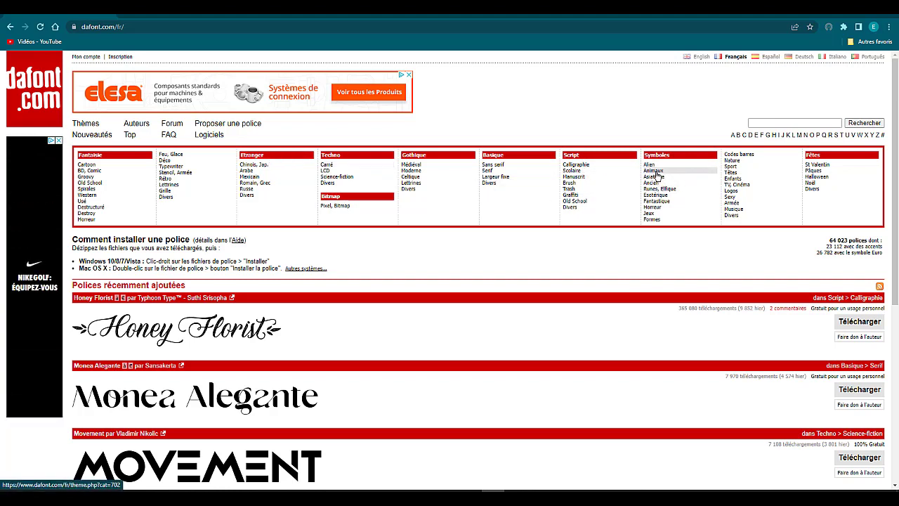
From dafont's Symboles > Animaux fonts, save Butterflies as butterflies.zip on the Desktop
left_click(657, 174)
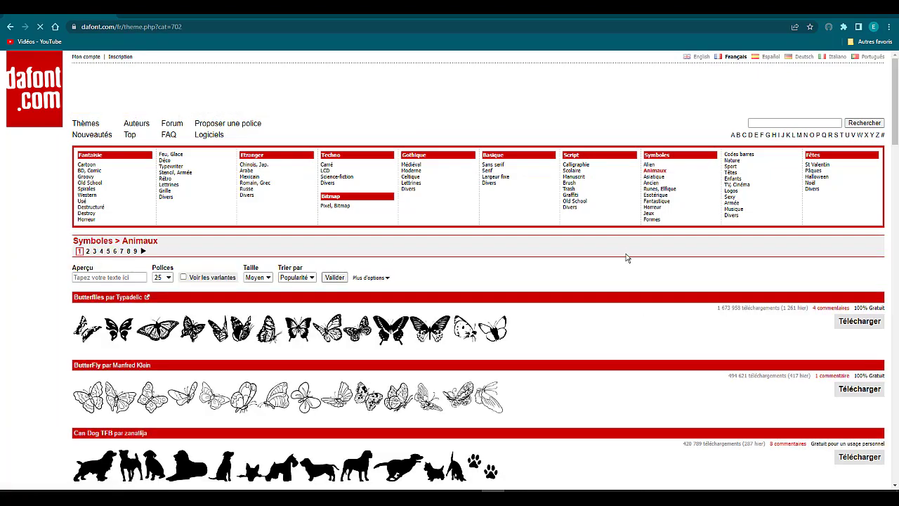
scroll(627, 331, "down", 4)
scroll(625, 333, "down", 2)
scroll(437, 307, "up", 3)
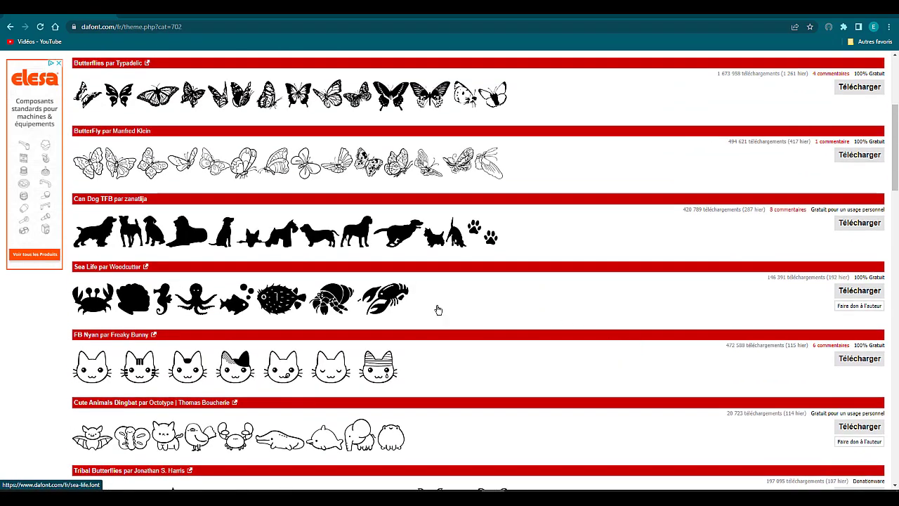
scroll(437, 307, "up", 2)
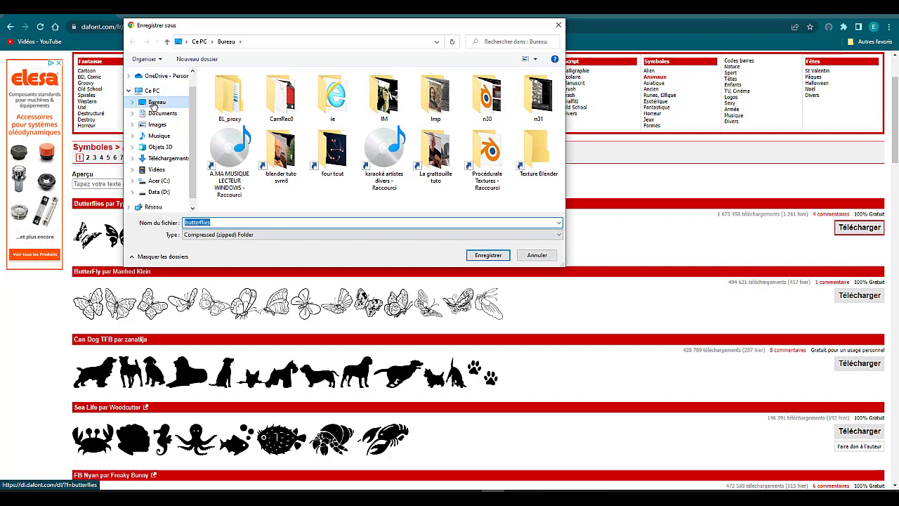
left_click(491, 257)
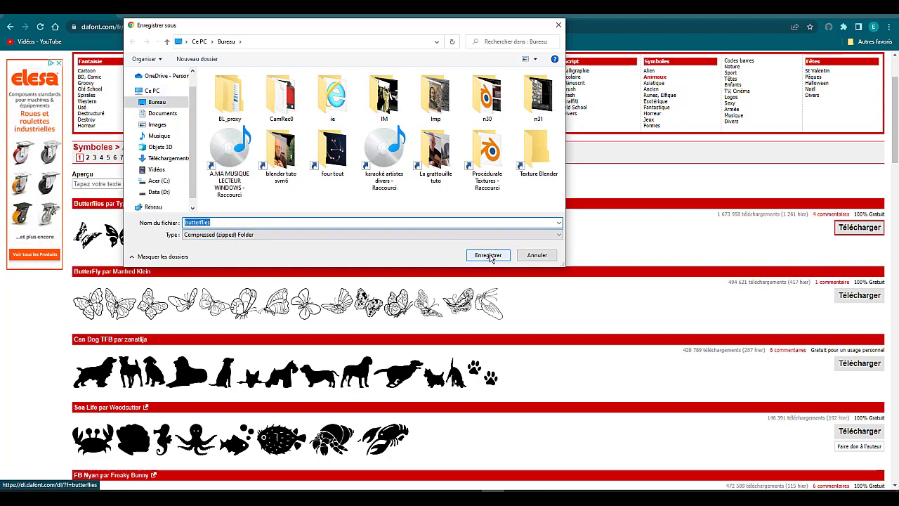
left_click(490, 257)
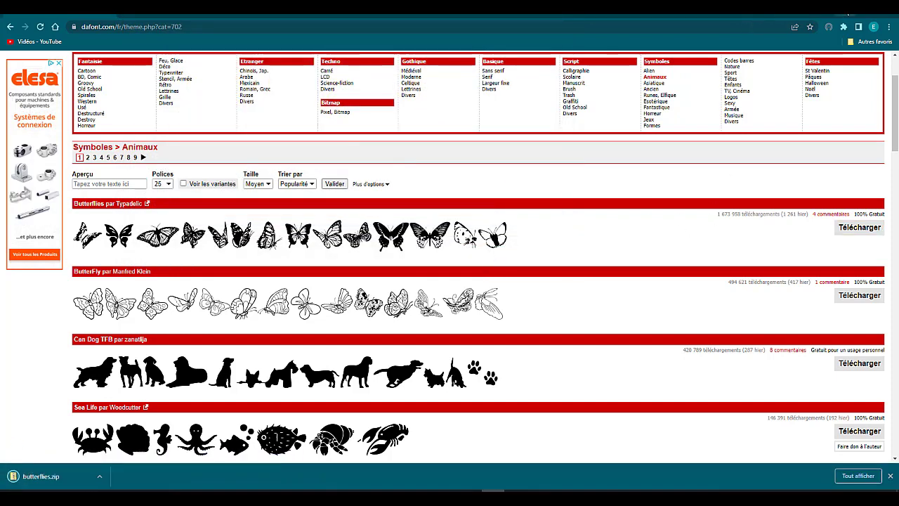
Extract butterflies.zip on the Desktop with 7-Zip Extraire ici, placing the font and README beside it
left_click(818, 8)
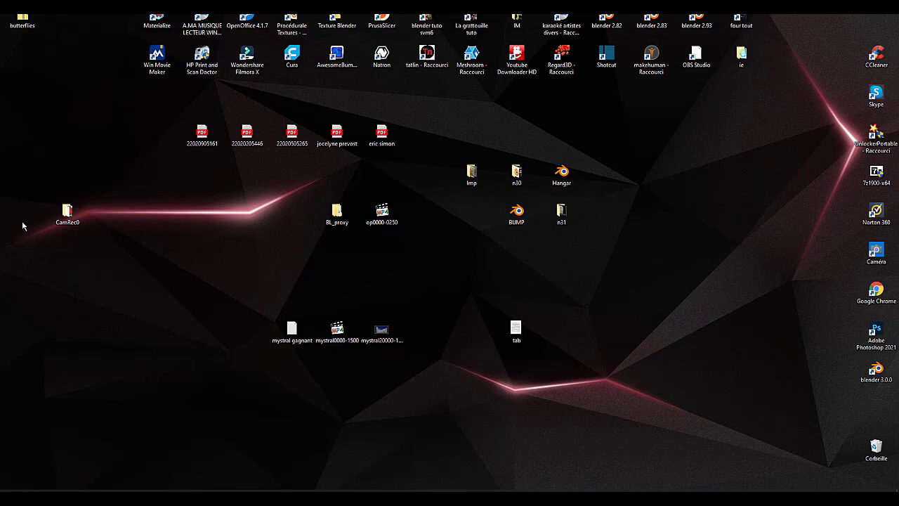
left_click_drag(22, 20, 465, 289)
left_click_drag(608, 330, 608, 331)
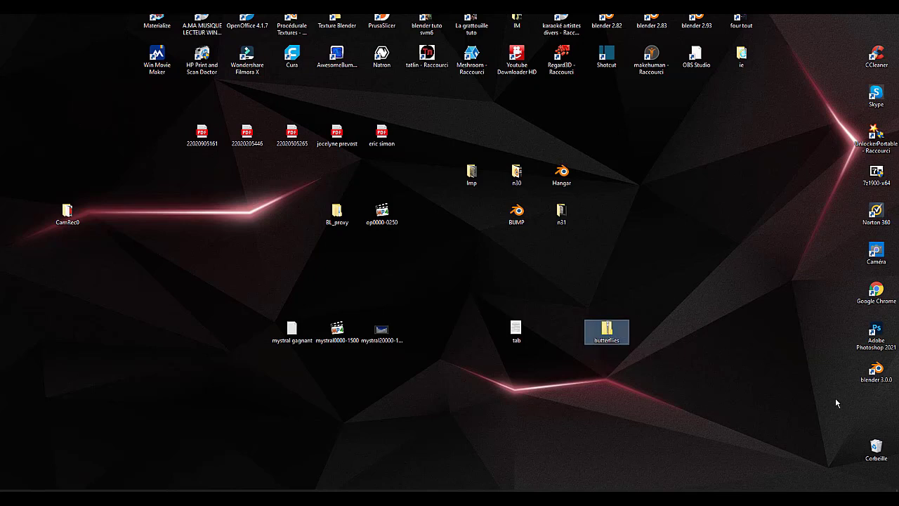
right_click(606, 336)
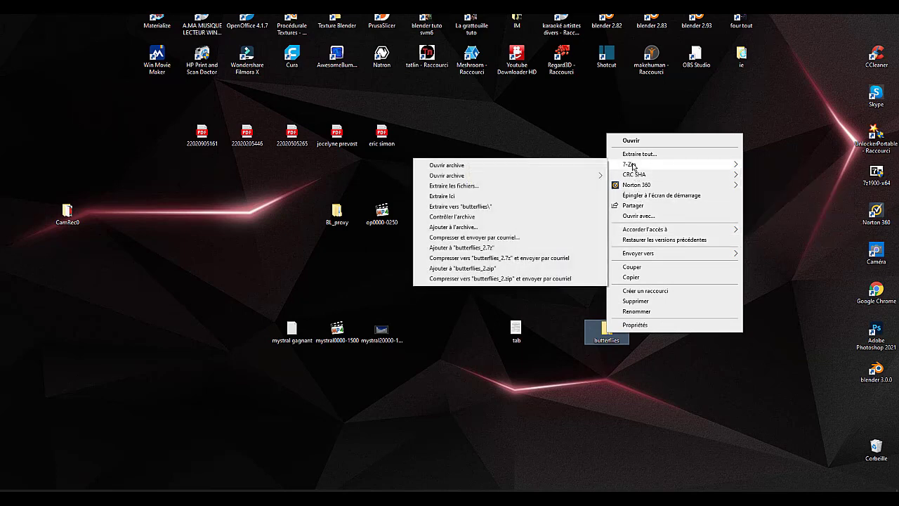
mouse_move(629, 164)
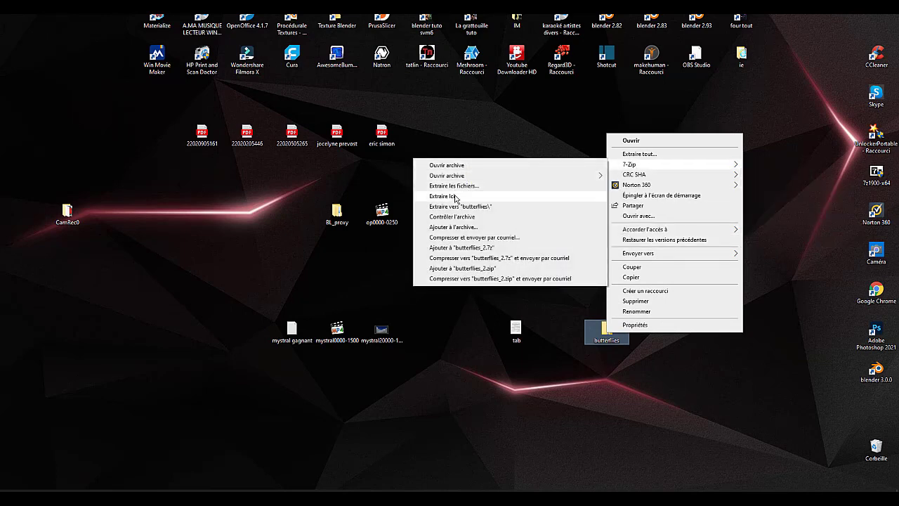
left_click(454, 197)
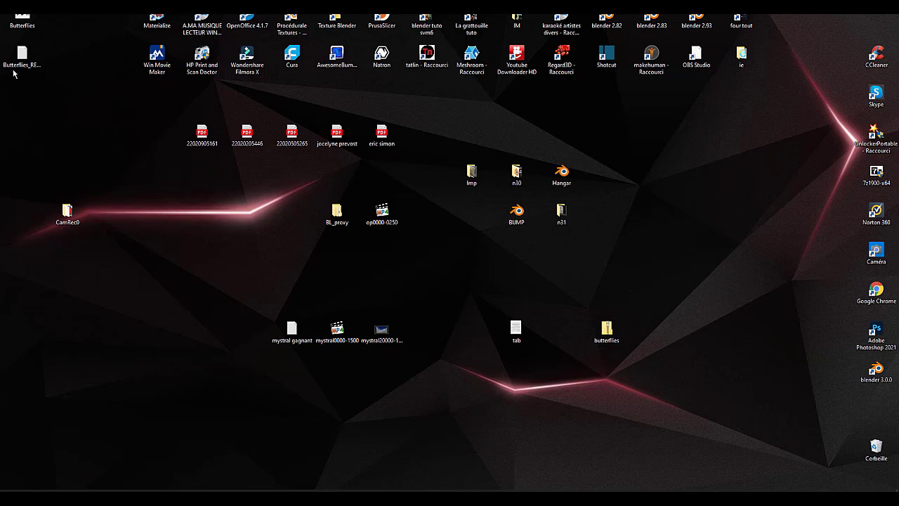
mouse_move(22, 21)
left_mouse_down()
mouse_move(707, 275)
mouse_move(696, 290)
left_mouse_up()
mouse_move(22, 56)
left_mouse_down()
mouse_move(608, 299)
mouse_move(602, 283)
left_mouse_up()
Preview the Butterflies font, then browse File Explorer to Acer (C:) > Windows > Fonts
double_click(698, 290)
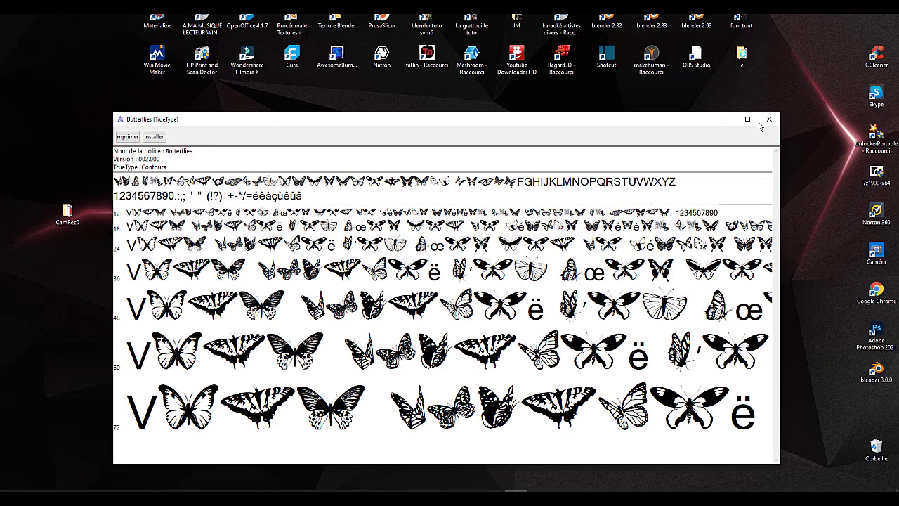
left_click(769, 120)
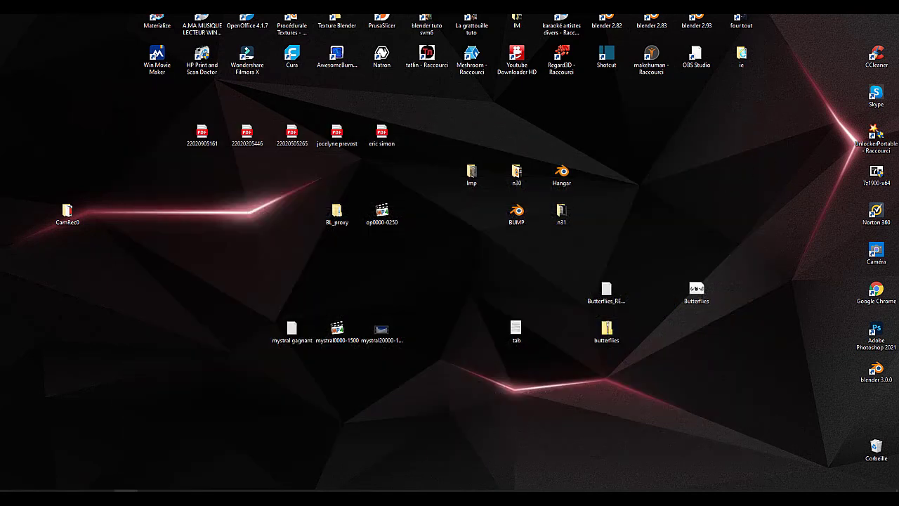
key("super+e")
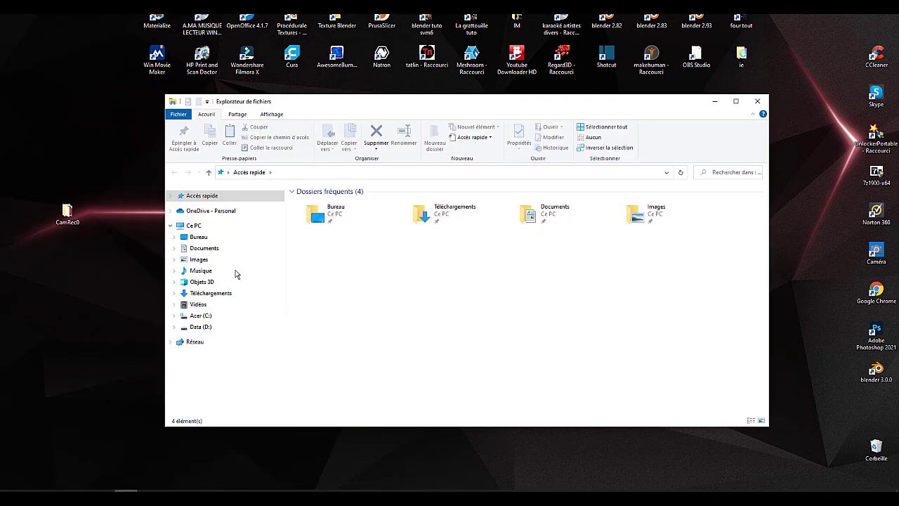
left_click(198, 227)
left_click(354, 275)
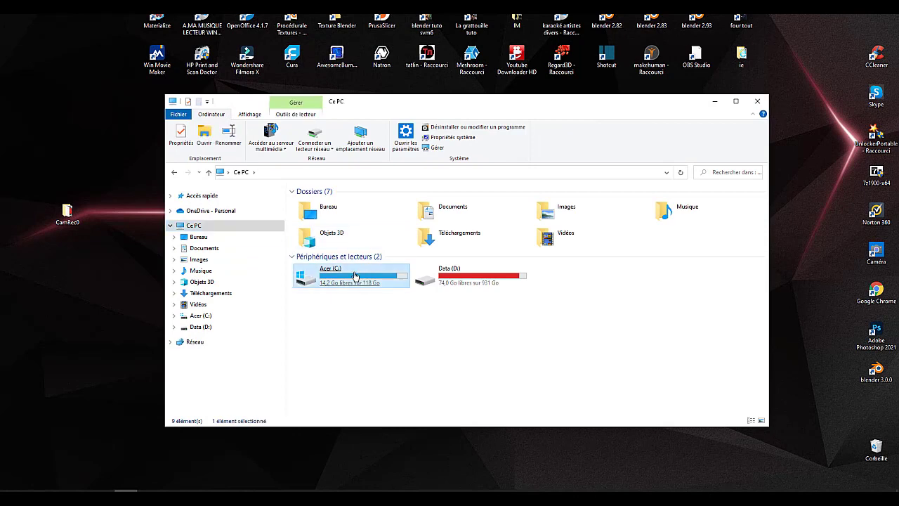
double_click(355, 275)
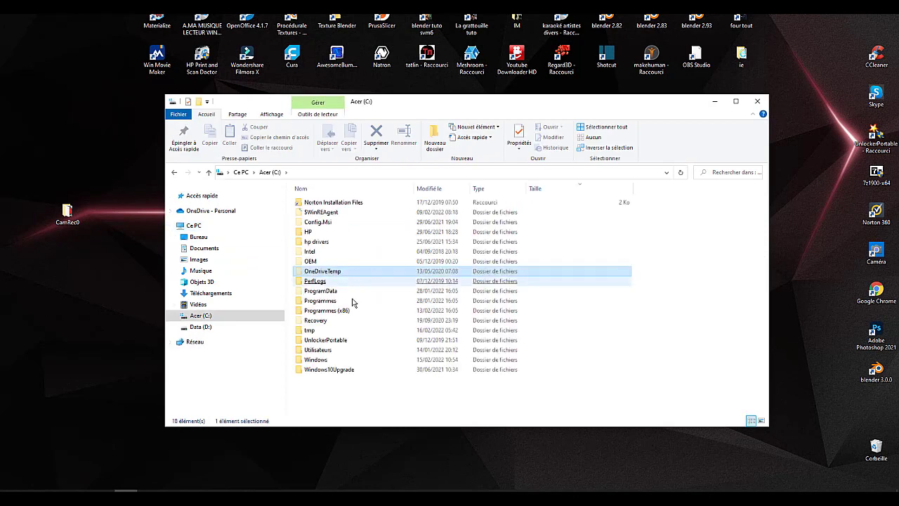
double_click(314, 357)
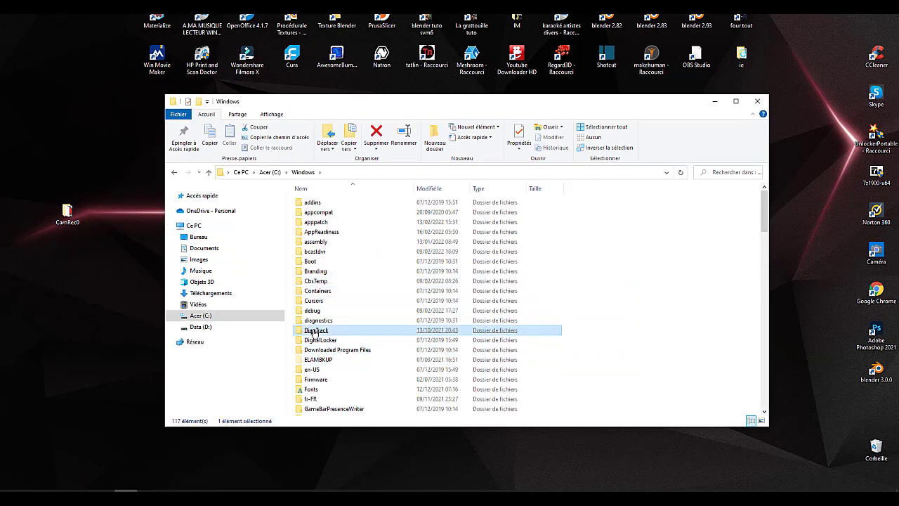
left_click(316, 330)
left_click(313, 311)
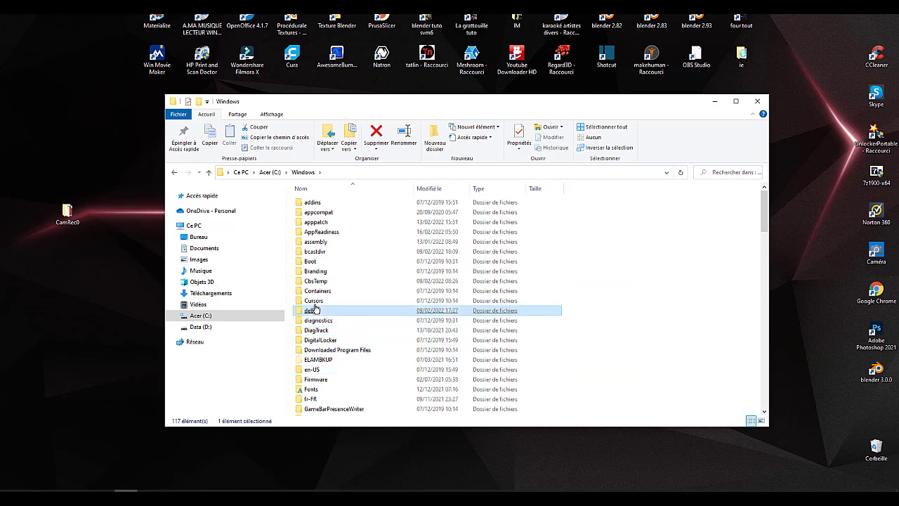
left_click(322, 341)
scroll(322, 343, "down", 3)
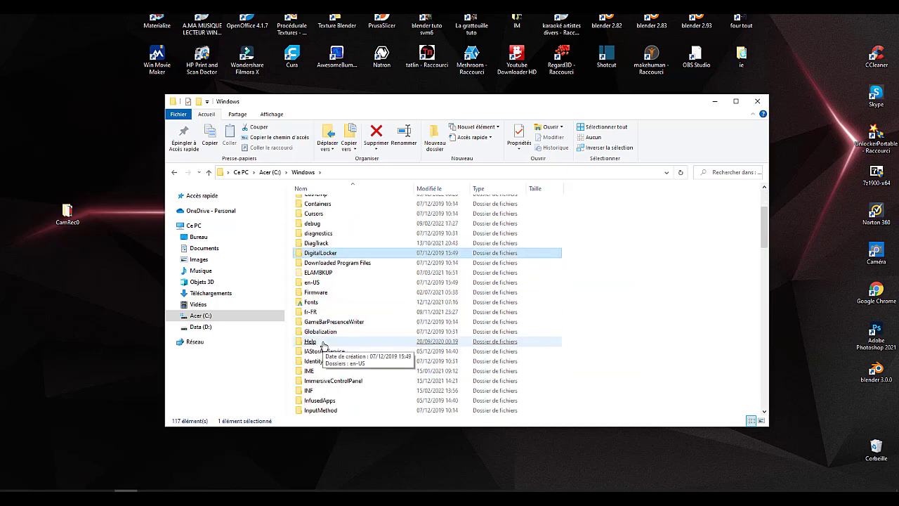
scroll(323, 345, "down", 2)
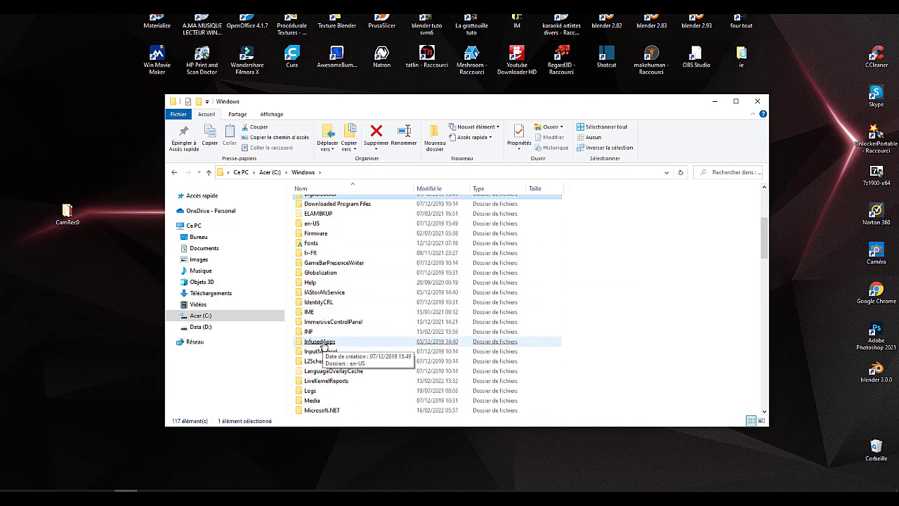
double_click(309, 243)
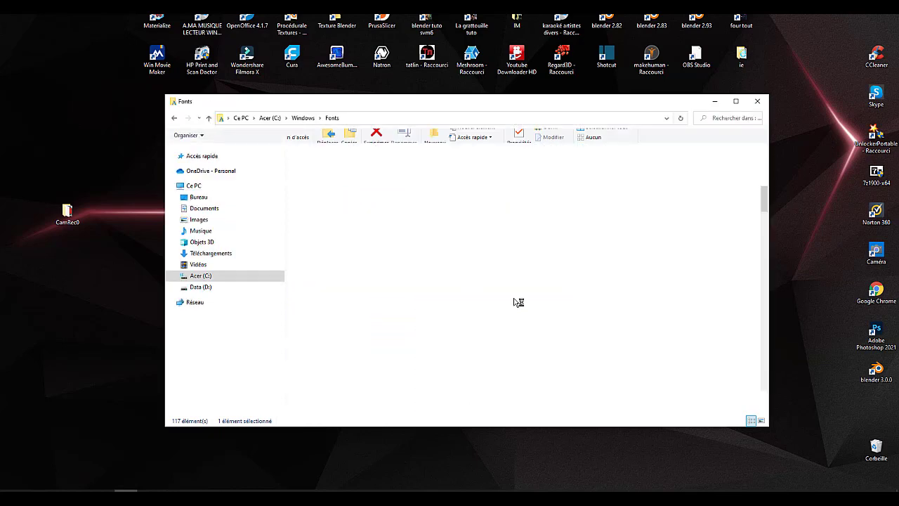
Drag the Butterflies font file into the Fonts folder to install it, then close the window
mouse_move(613, 106)
left_mouse_down()
mouse_move(444, 113)
mouse_move(432, 99)
left_mouse_up()
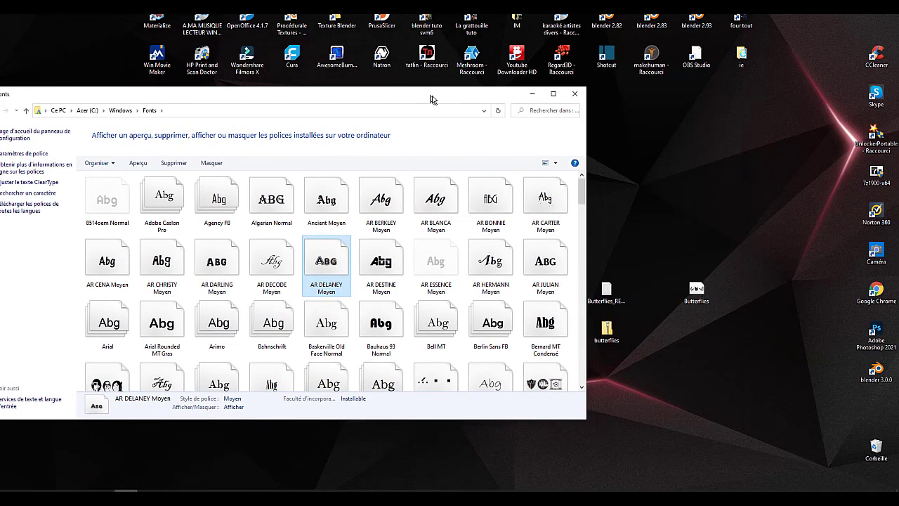
mouse_move(696, 292)
left_mouse_down()
mouse_move(548, 399)
mouse_move(442, 277)
left_mouse_up()
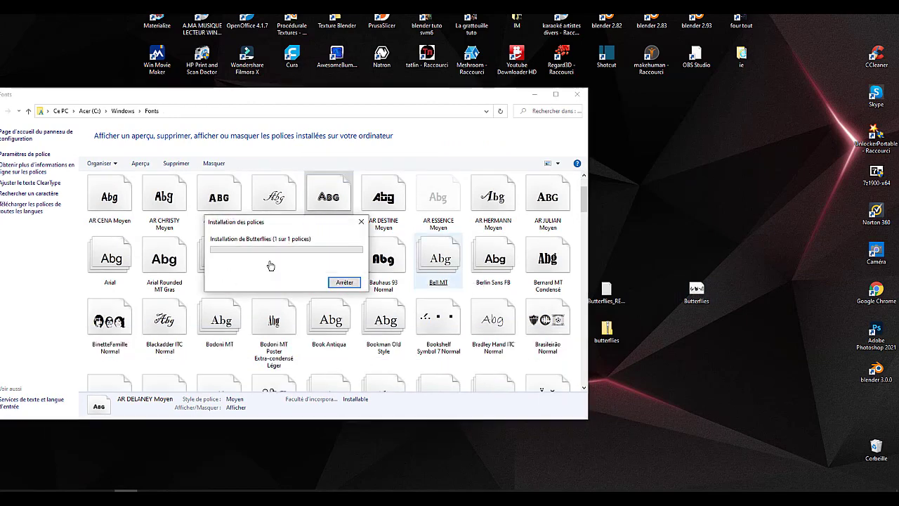
left_click(438, 324)
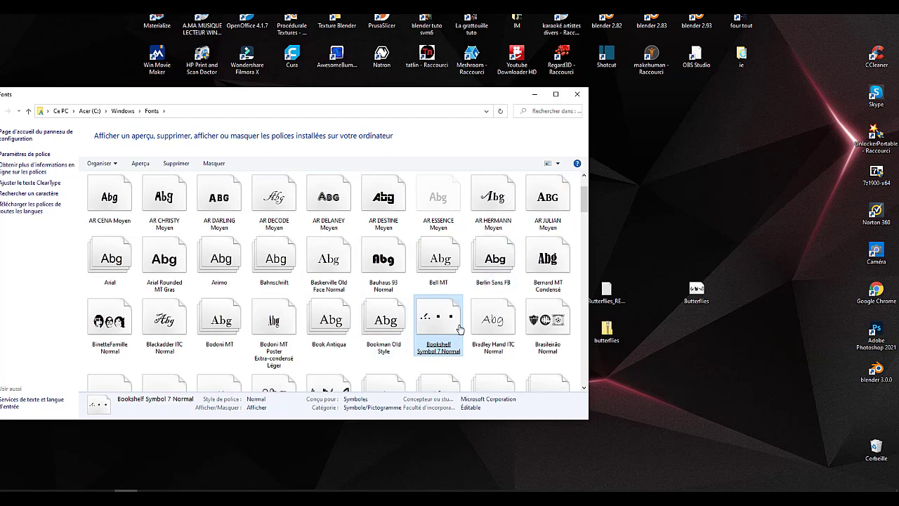
scroll(492, 330, "down", 5)
left_click(493, 355)
scroll(548, 355, "down", 5)
left_click(570, 362)
scroll(570, 362, "down", 10)
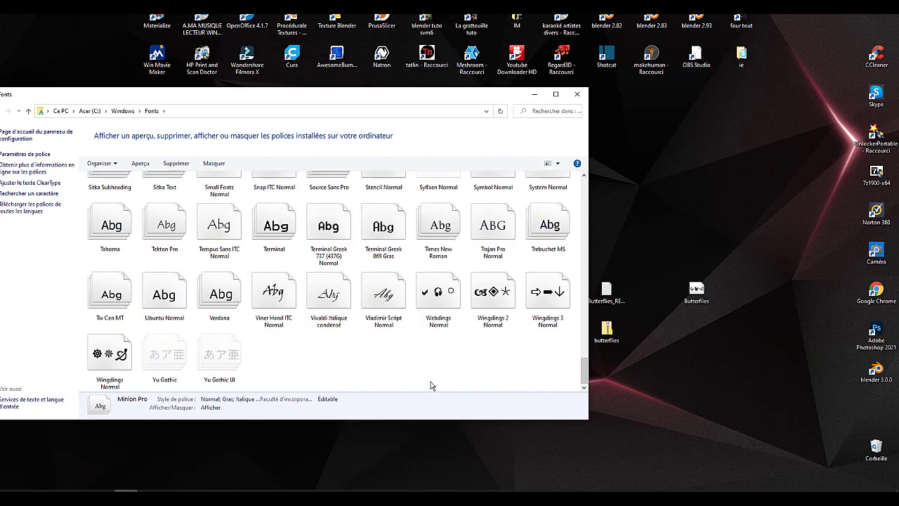
scroll(445, 383, "up", 5)
scroll(454, 367, "up", 5)
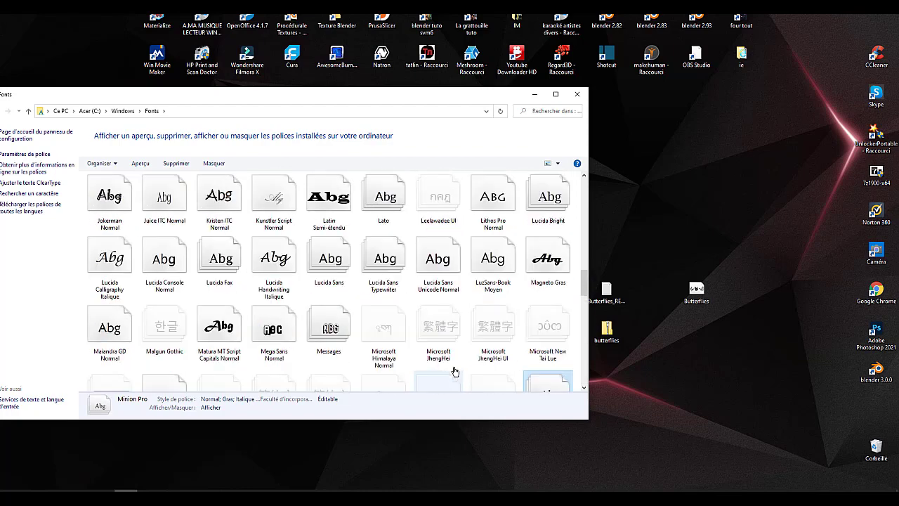
left_click(454, 367)
scroll(454, 367, "up", 5)
scroll(463, 367, "up", 5)
scroll(462, 367, "up", 2)
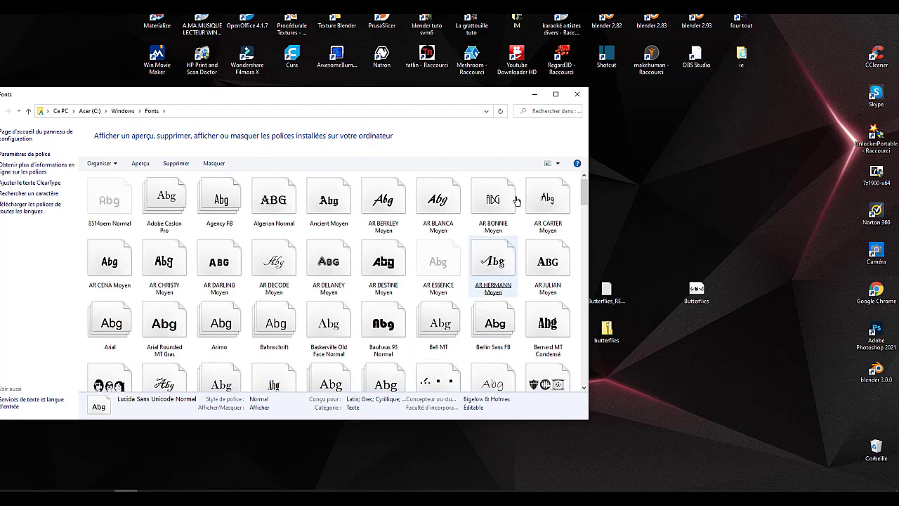
left_click(578, 95)
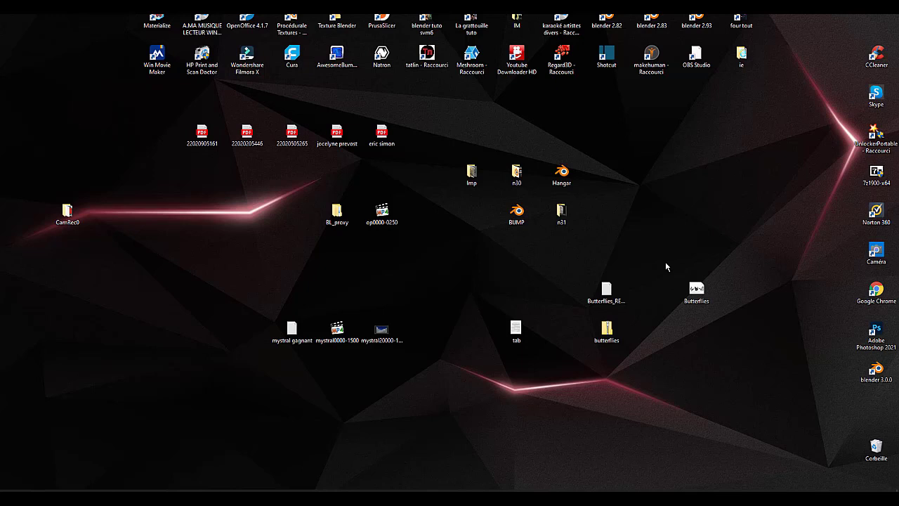
Delete the Butterflies font file from the desktop and return to Blender
right_click(696, 291)
left_click(719, 260)
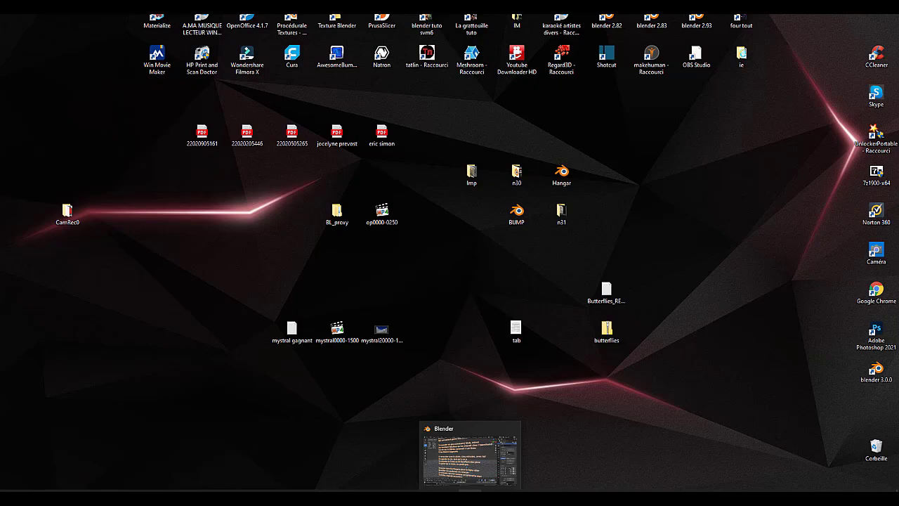
left_click(469, 457)
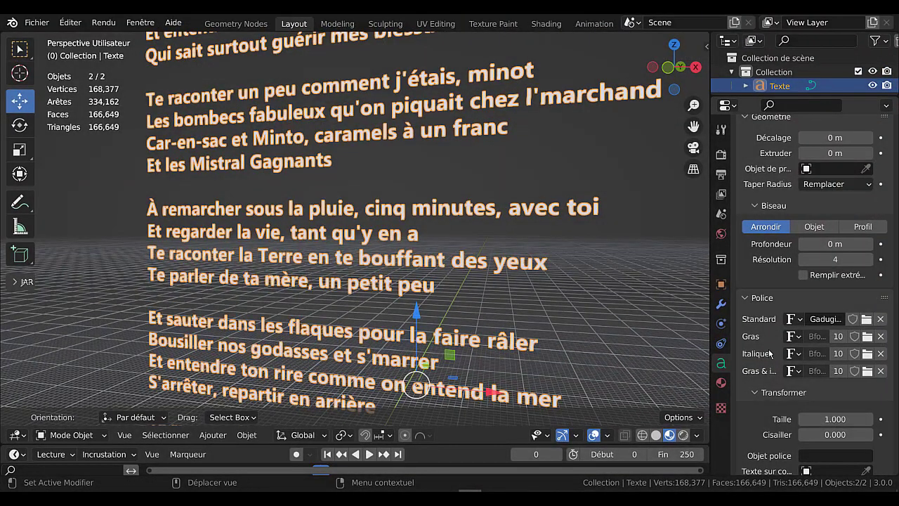
Preview the C:\Windows\Fonts fonts as thumbnails, then close the font browser without loading one
left_click(867, 320)
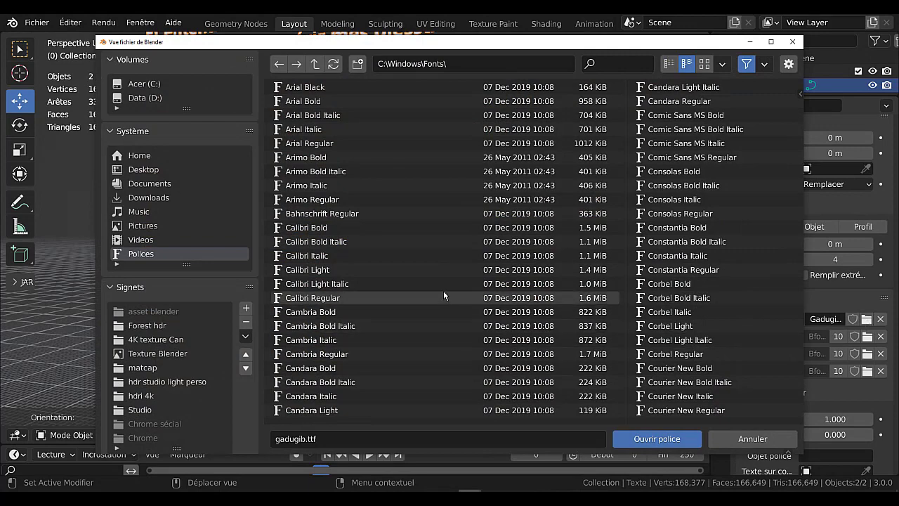
scroll(444, 290, "down", 5)
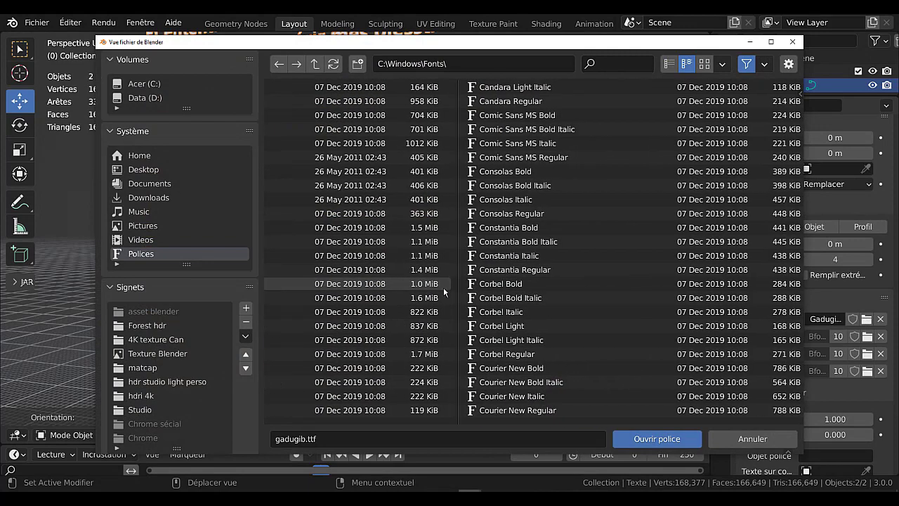
scroll(569, 311, "down", 1)
scroll(569, 311, "down", 1)
scroll(555, 309, "down", 1)
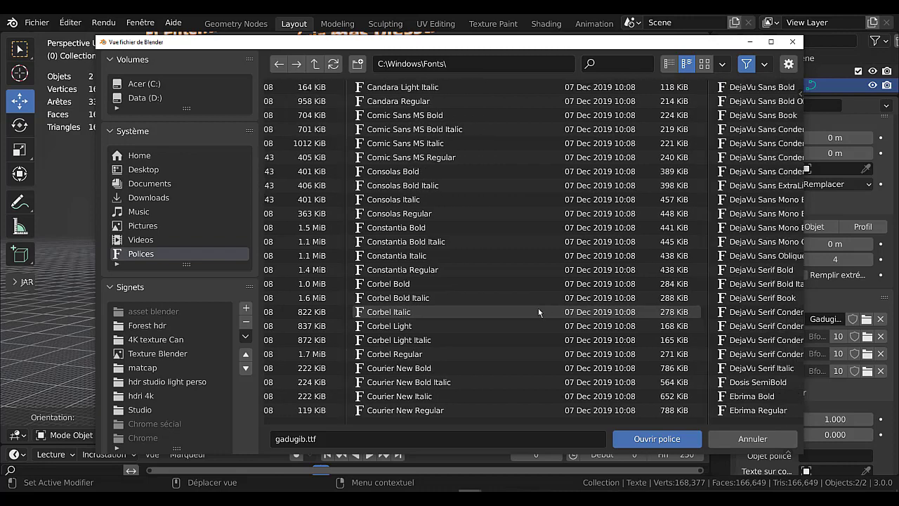
scroll(538, 311, "down", 1)
scroll(514, 308, "up", 2)
scroll(450, 323, "up", 2)
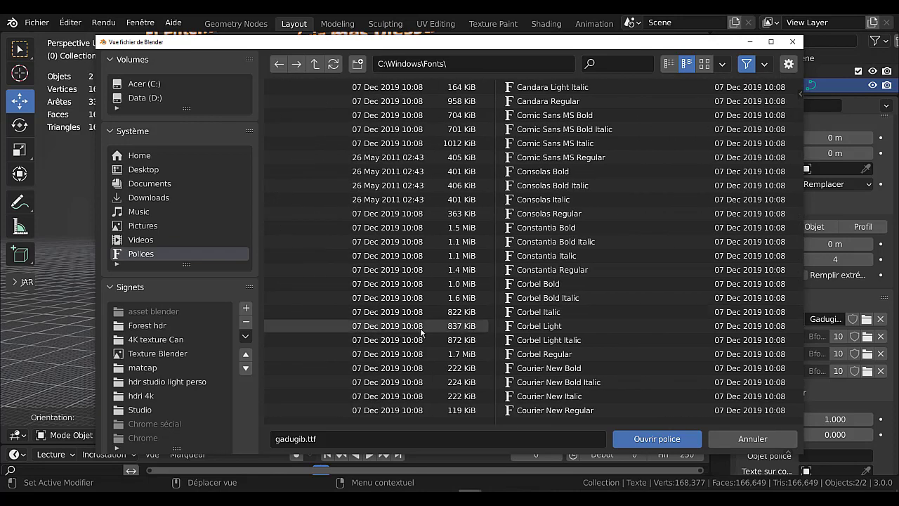
scroll(414, 332, "up", 3)
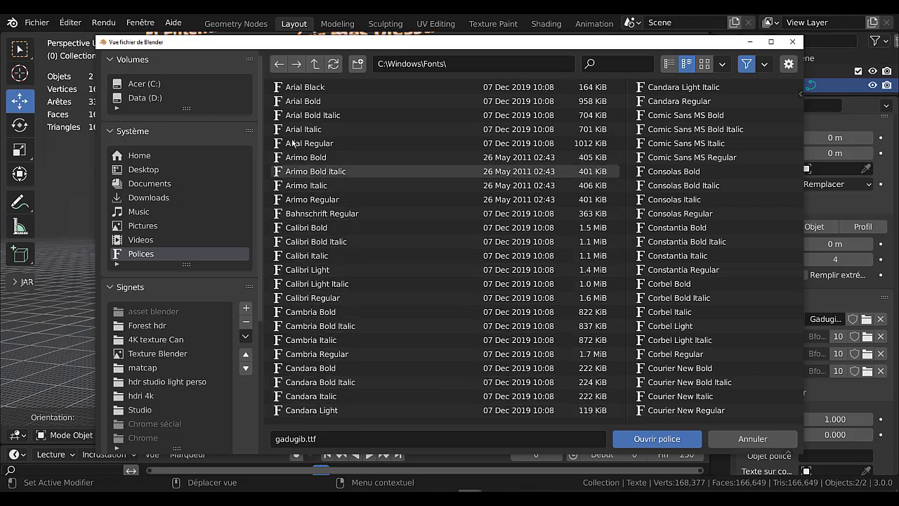
left_click(705, 64)
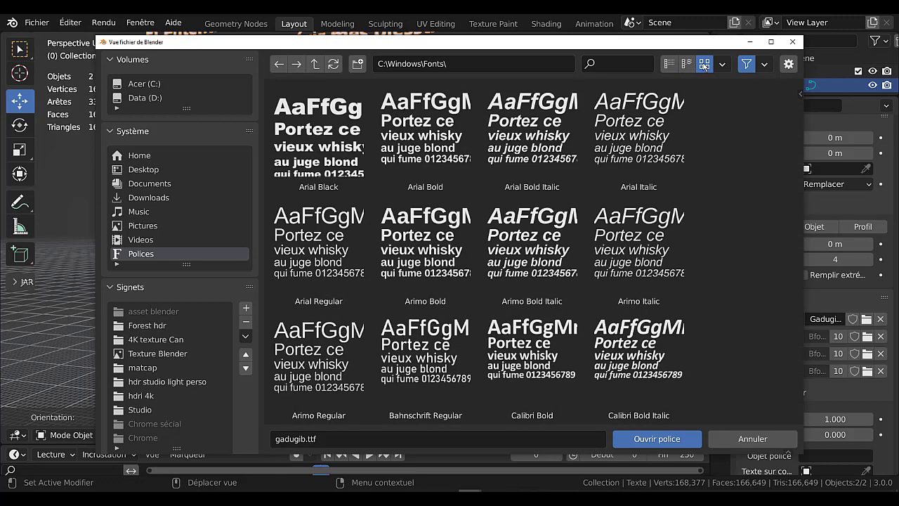
mouse_move(796, 101)
left_mouse_down()
mouse_move(785, 237)
mouse_move(797, 430)
mouse_move(788, 281)
mouse_move(756, 112)
left_mouse_up()
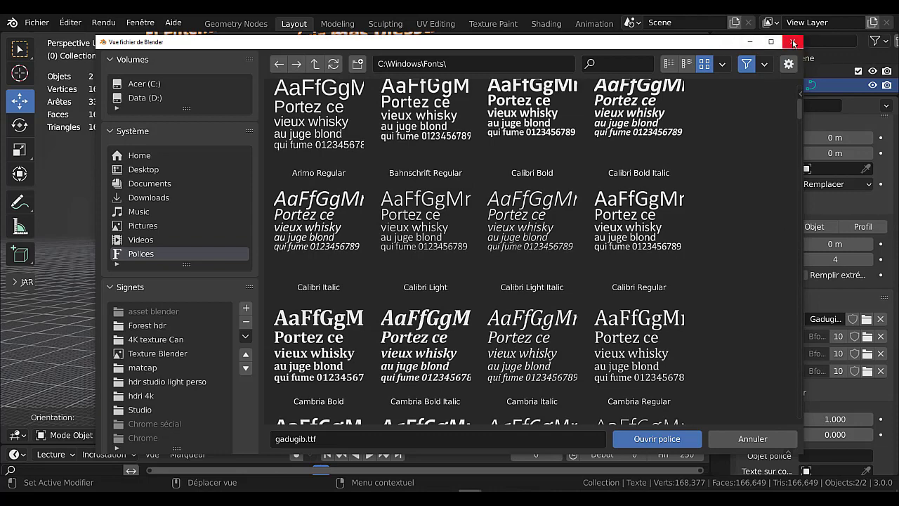
left_click(793, 43)
Add a new text object (Texte.001) to the scene from the Ajouter menu
scroll(422, 281, "down", 4)
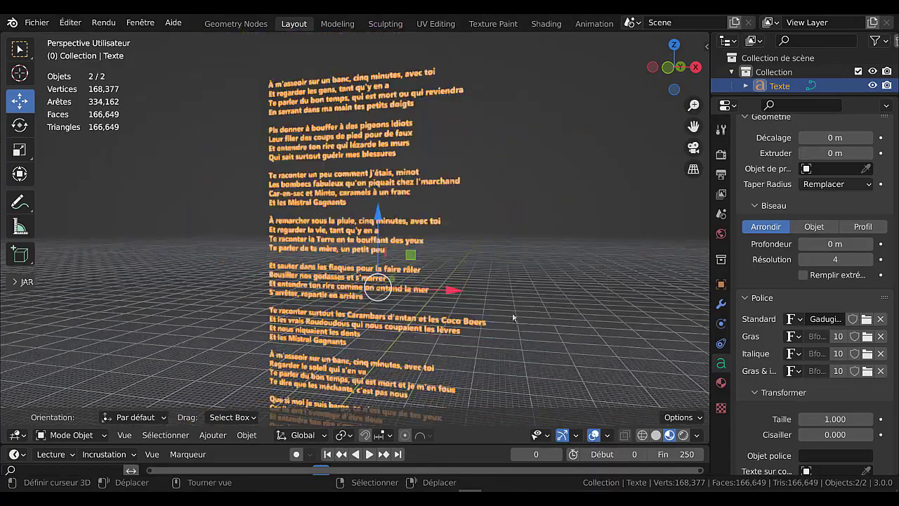
mouse_move(422, 281)
middle_mouse_down()
mouse_move(445, 352)
mouse_move(218, 412)
middle_mouse_up()
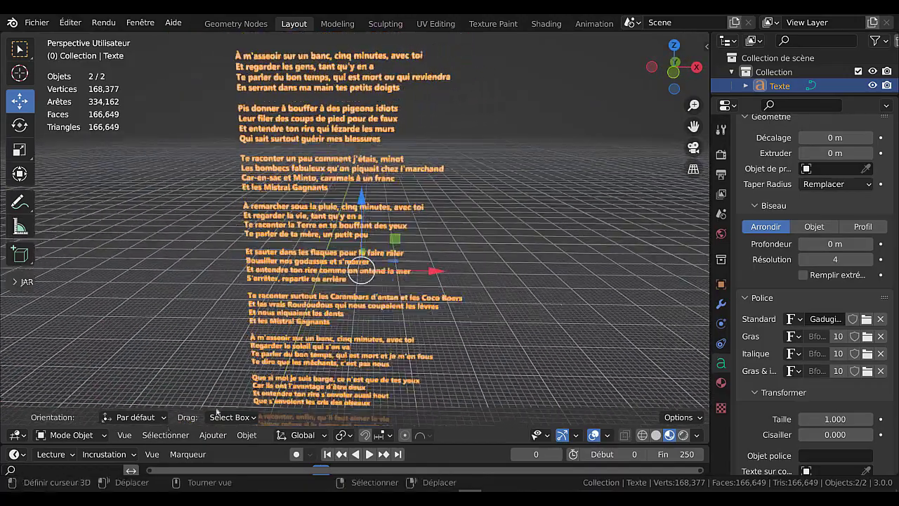
left_click(205, 439)
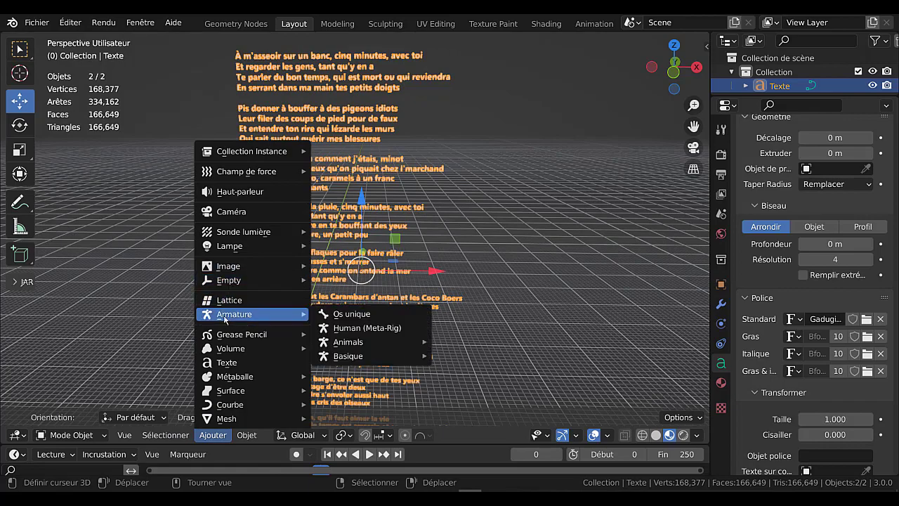
left_click(226, 363)
middle_click_drag(271, 362, 420, 347)
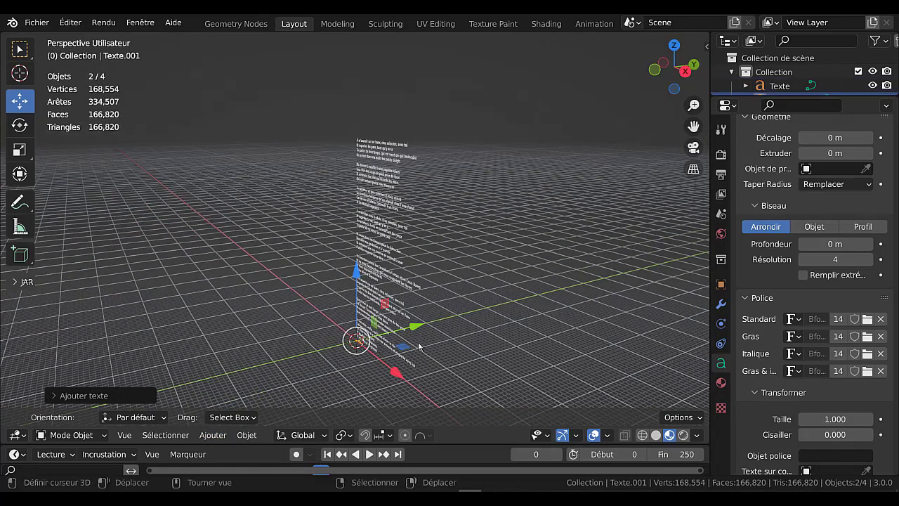
Move the new text object to the right of the lyrics and begin scaling it up
key("g")
left_click(523, 344)
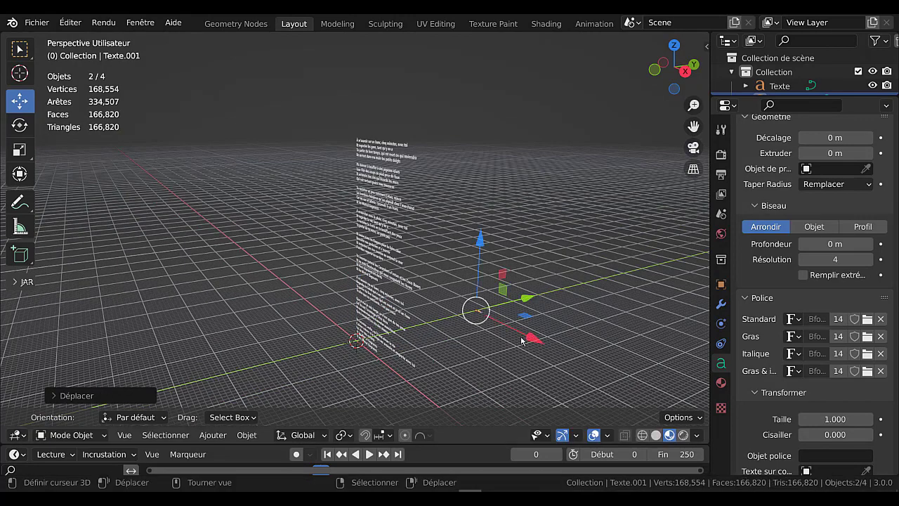
scroll(523, 344, "up", 2)
scroll(524, 332, "down", 2)
key("s")
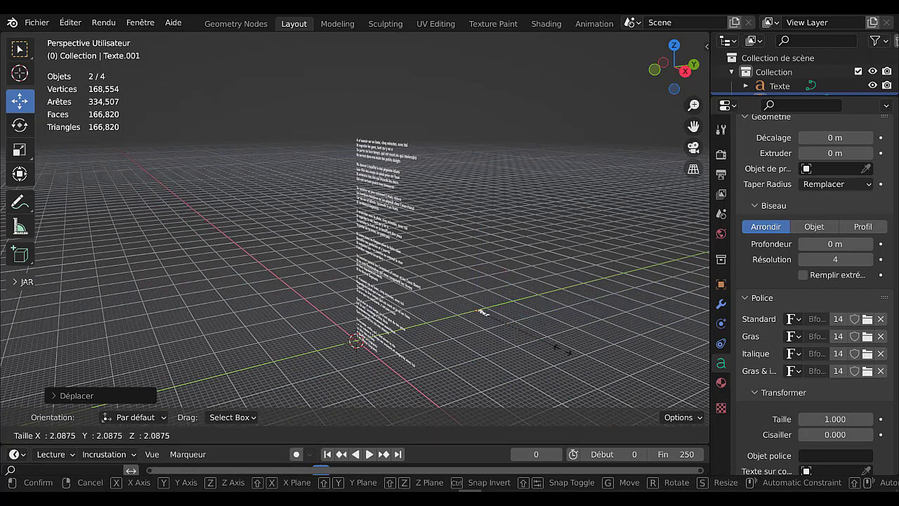
Confirm the new text at roughly 2.09 scale and enter its Edit Mode
left_click(349, 87)
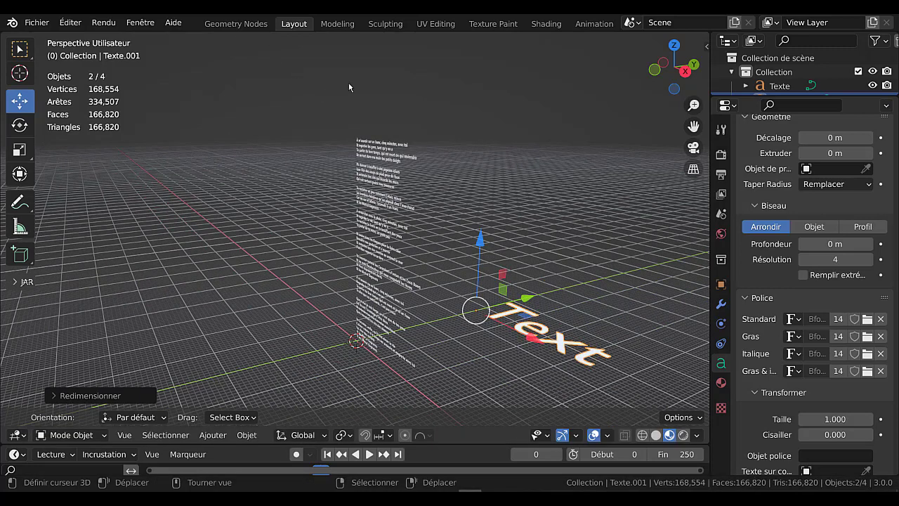
key("Tab")
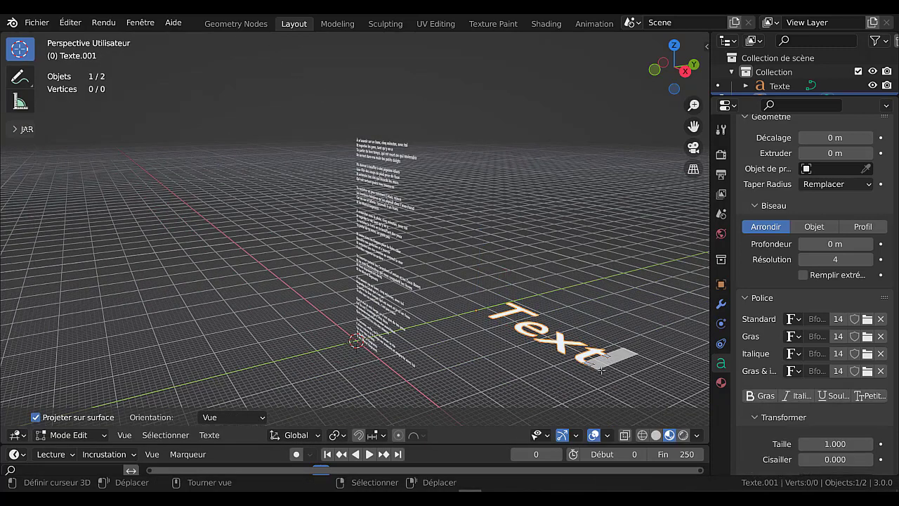
scroll(769, 393, "down", 2)
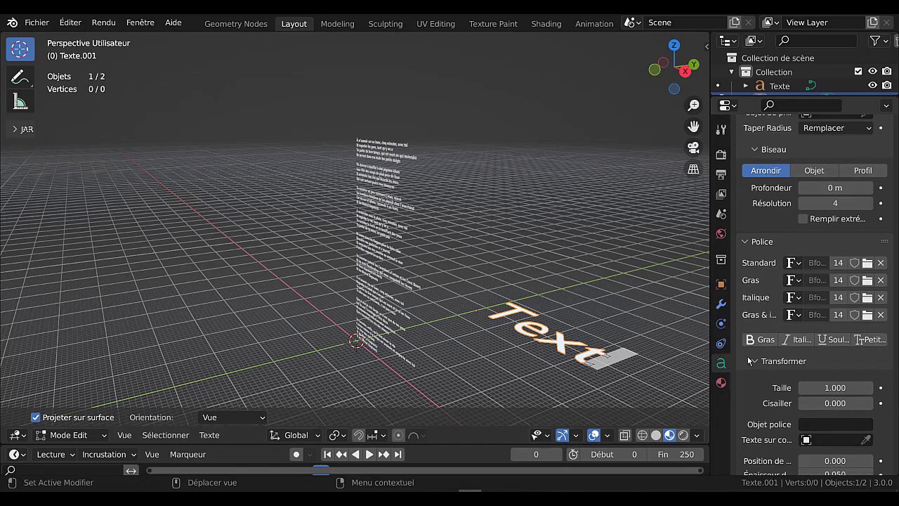
Browse C:\Windows\Fonts in list view for the new text's regular font, then close the browser
left_click(868, 264)
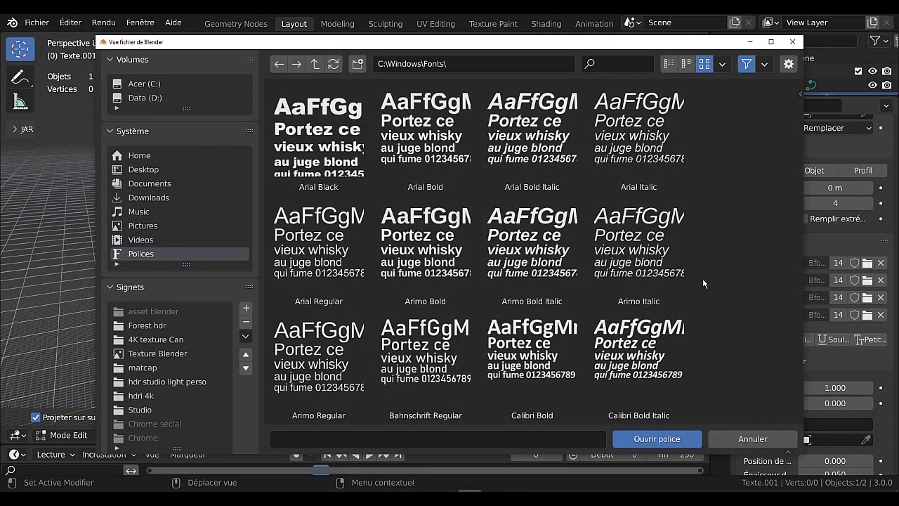
key("ctrl+f")
left_click(669, 65)
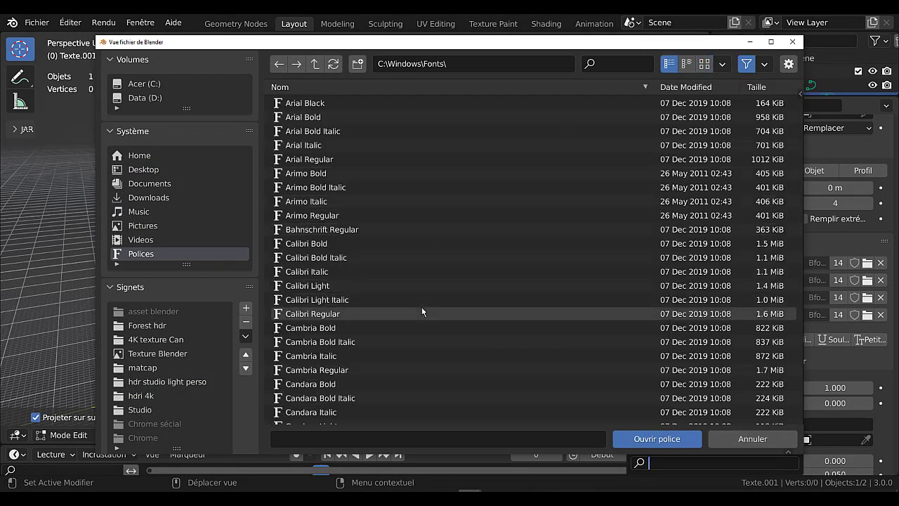
scroll(417, 316, "down", 1)
scroll(417, 315, "down", 2)
scroll(417, 316, "down", 3)
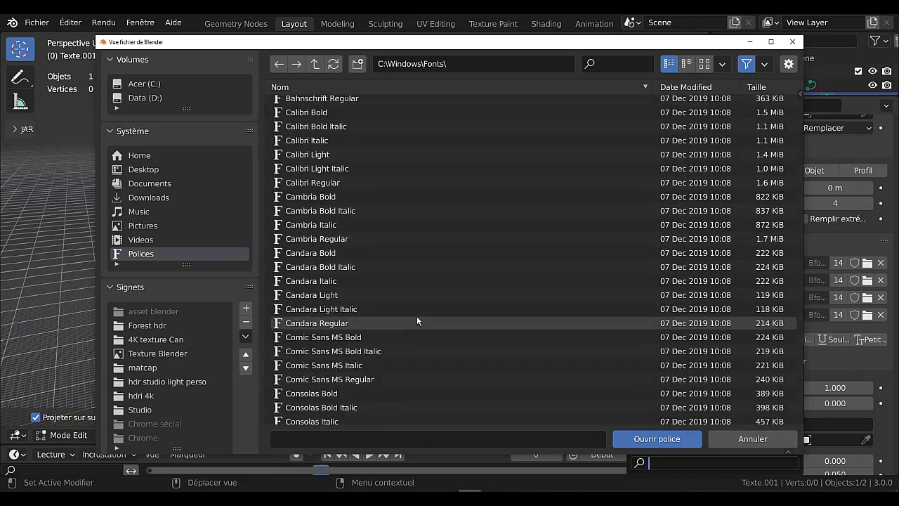
scroll(417, 321, "down", 2)
scroll(416, 320, "down", 3)
scroll(417, 320, "down", 3)
scroll(416, 320, "down", 3)
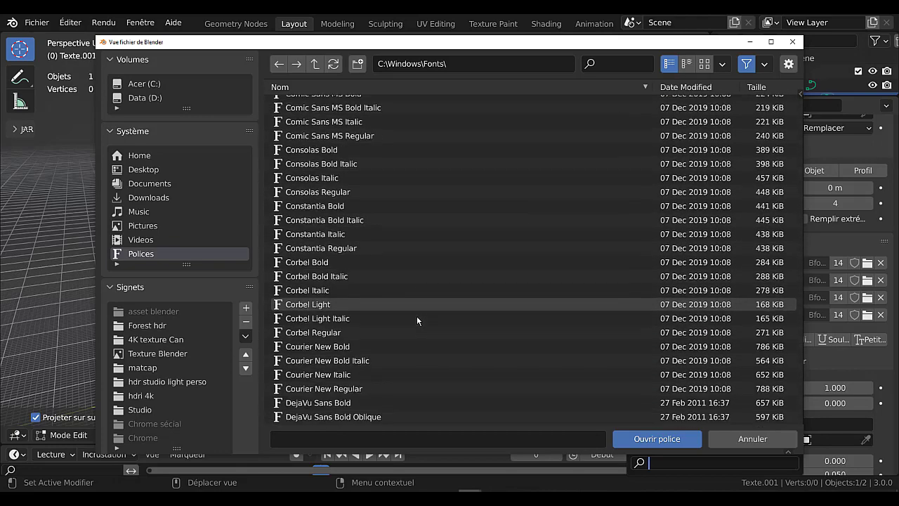
scroll(417, 316, "down", 4)
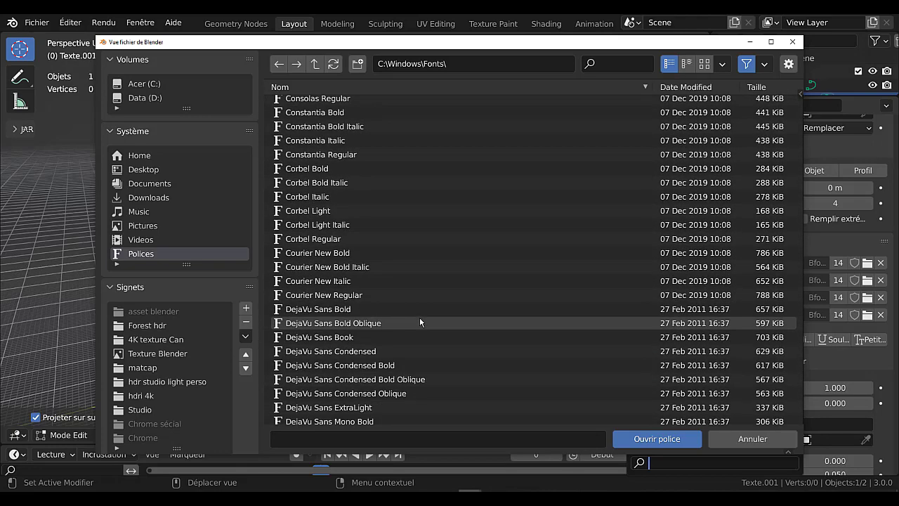
scroll(419, 322, "up", 3)
scroll(421, 319, "up", 1)
scroll(421, 319, "up", 2)
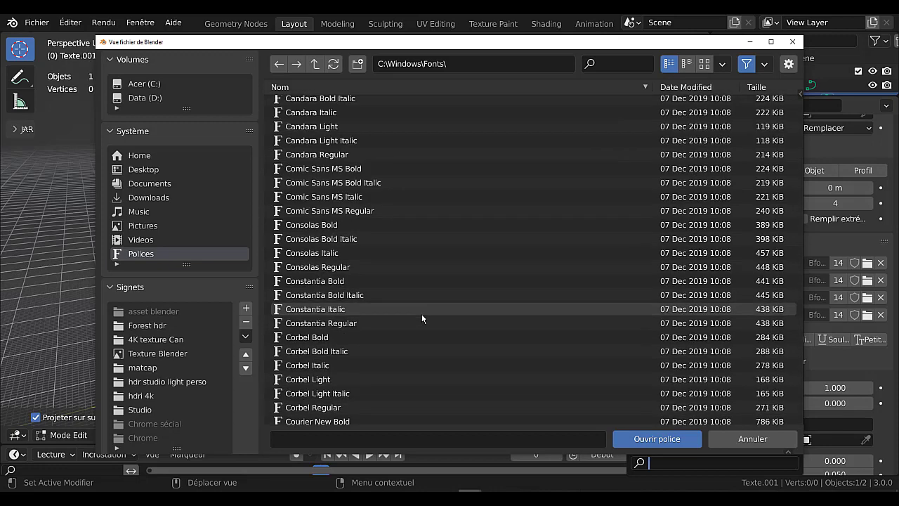
scroll(421, 314, "up", 1)
scroll(446, 257, "up", 5)
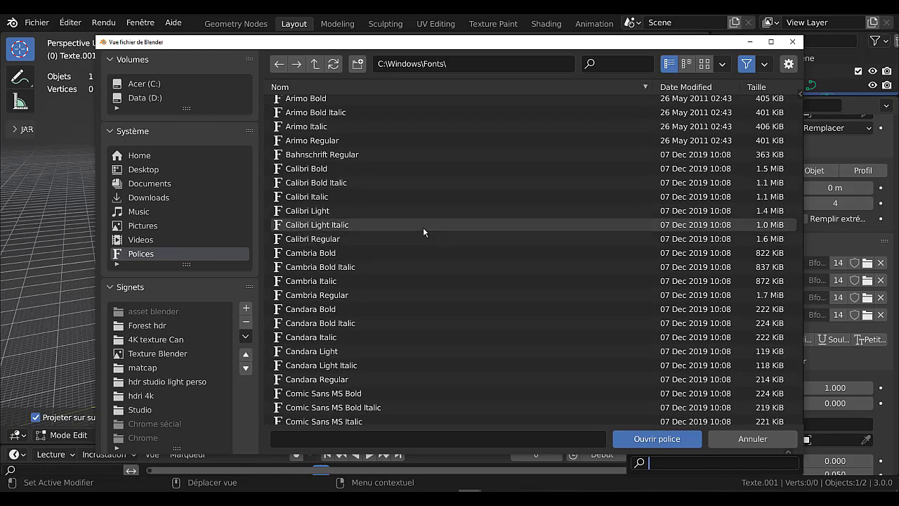
scroll(423, 226, "up", 1)
scroll(423, 226, "up", 1)
scroll(423, 226, "up", 1)
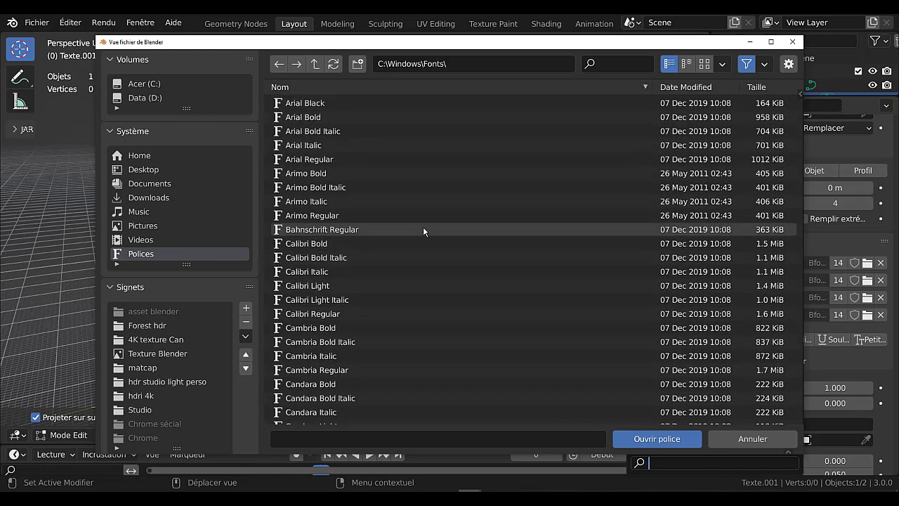
scroll(423, 226, "down", 1)
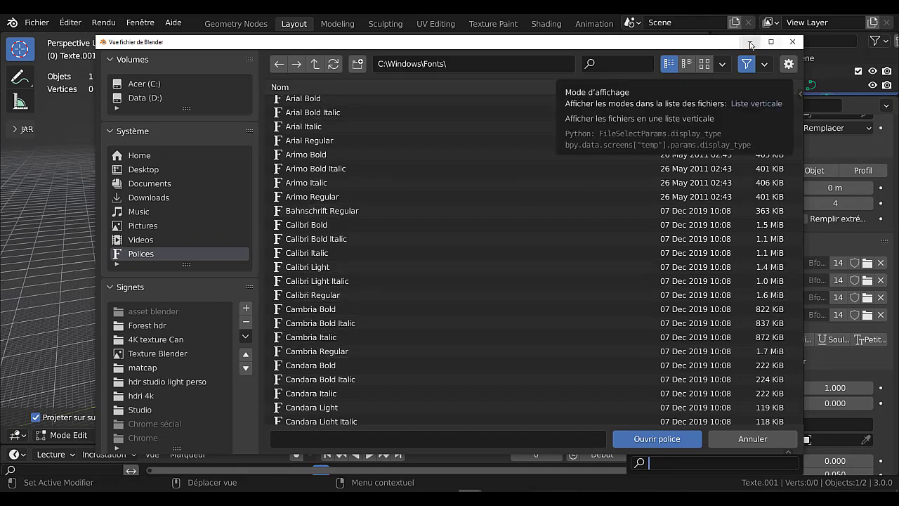
key("Escape")
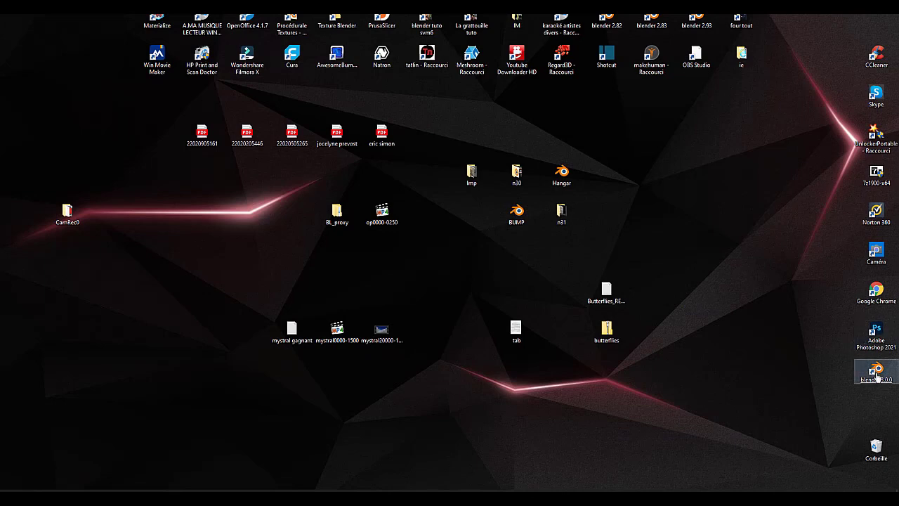
Move butterflies.zip to the desktop's left side and read the Butterflies README file
left_click_drag(608, 328, 110, 312)
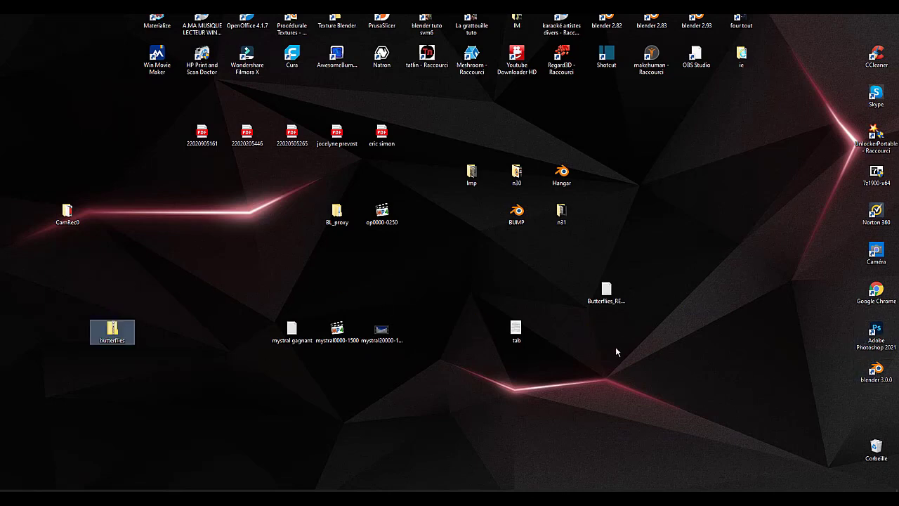
double_click(606, 299)
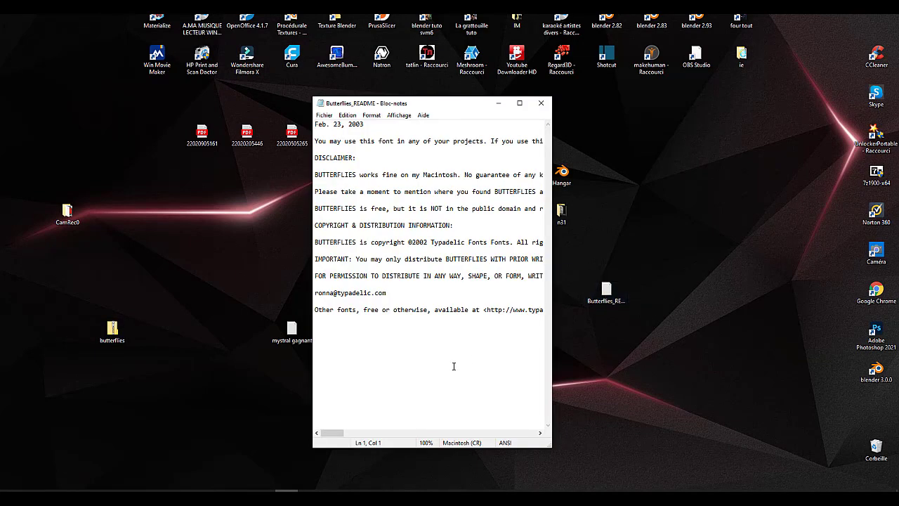
left_click(541, 106)
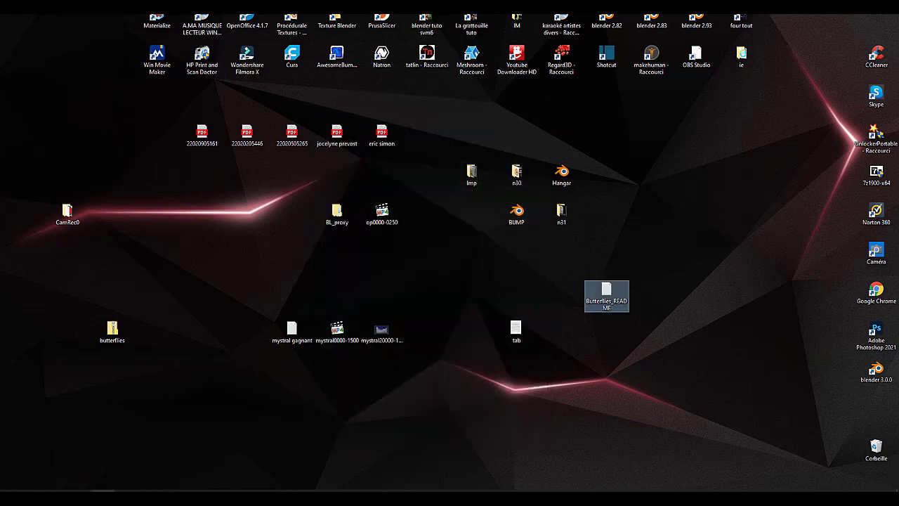
Navigate a new File Explorer window to Acer (C:) > Windows > Fonts
key("super+e")
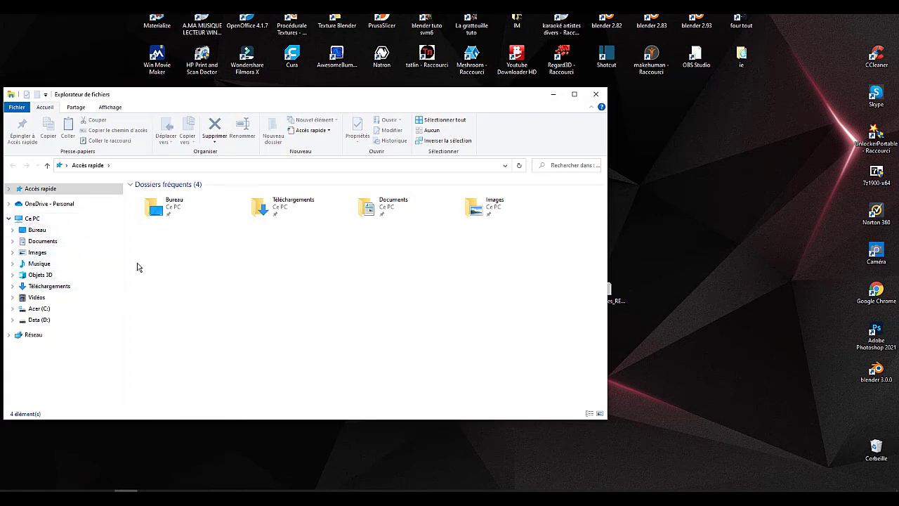
left_click(160, 213)
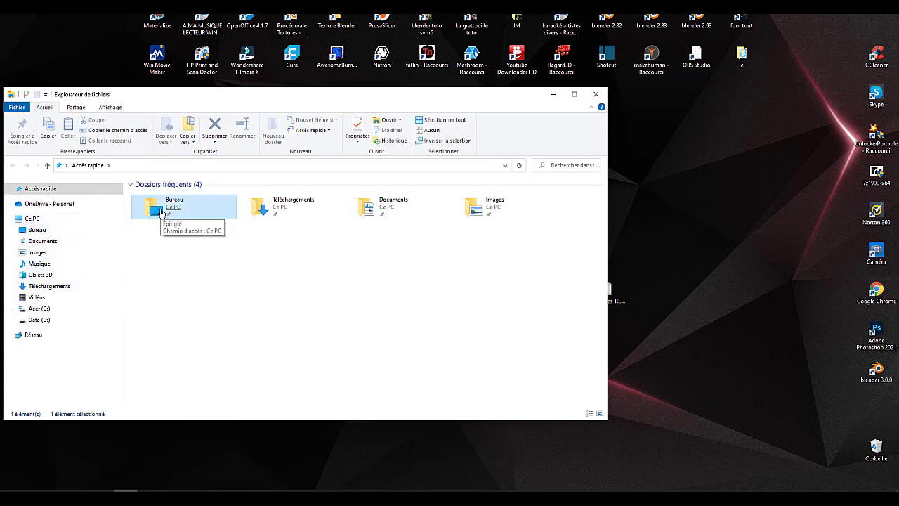
left_click(32, 219)
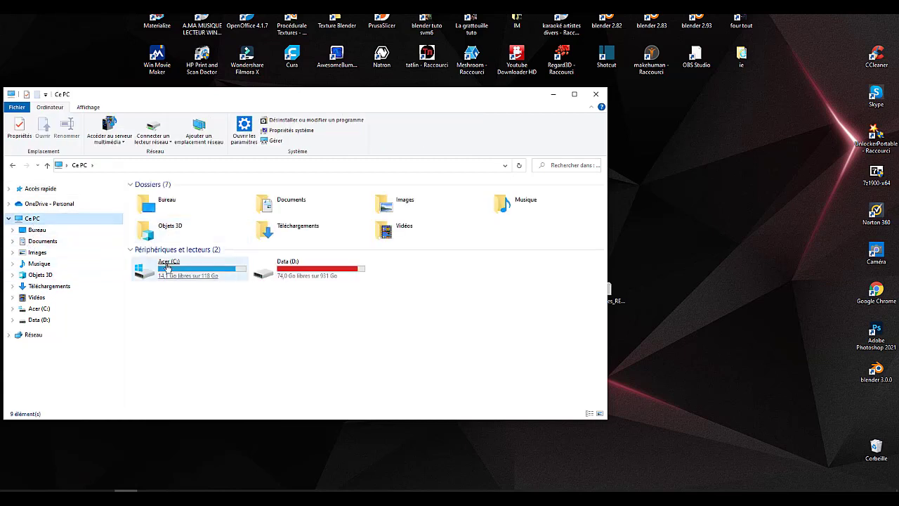
left_click(181, 270)
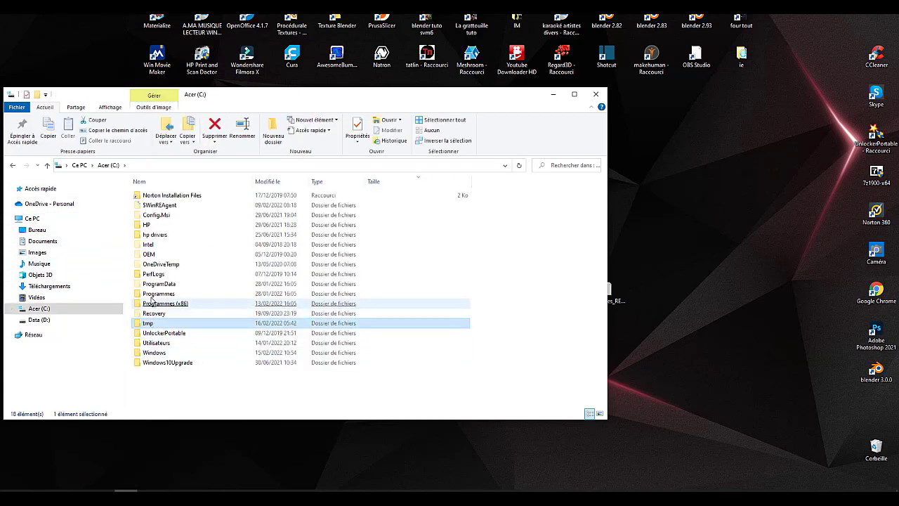
left_click(158, 294)
double_click(153, 353)
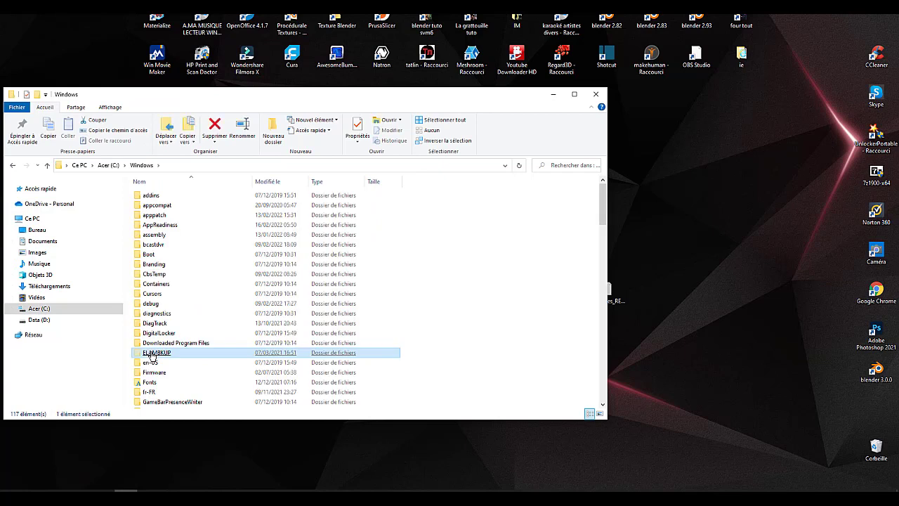
type("cu")
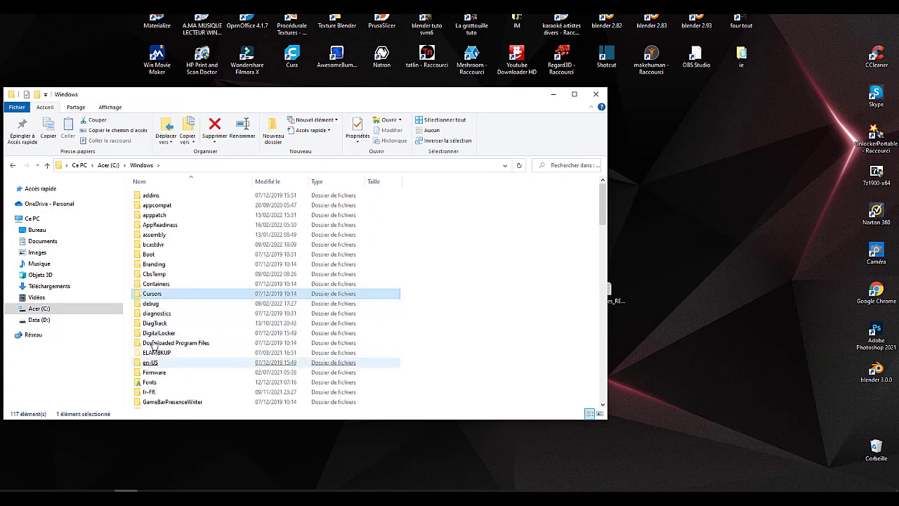
type("en")
left_click(151, 316)
key("Down")
key("Down")
key("Down")
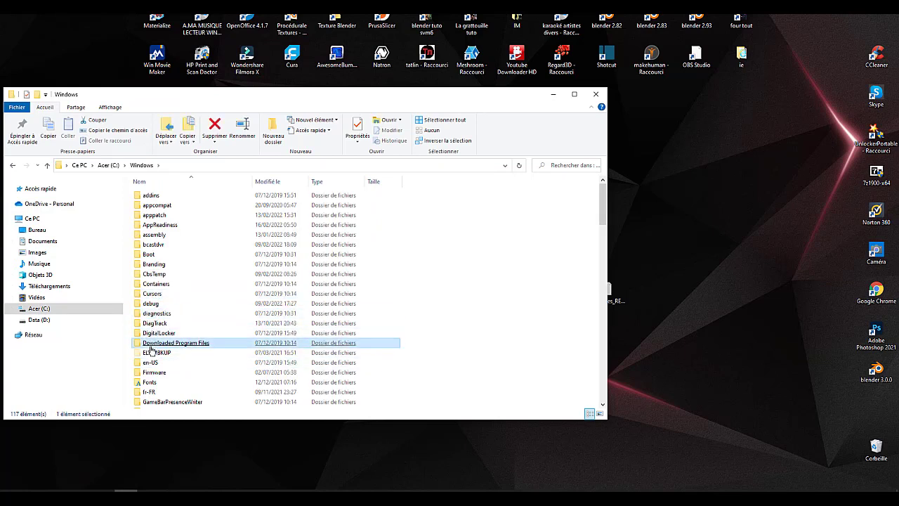
key("Down")
key("Down")
key("Down")
key("Down")
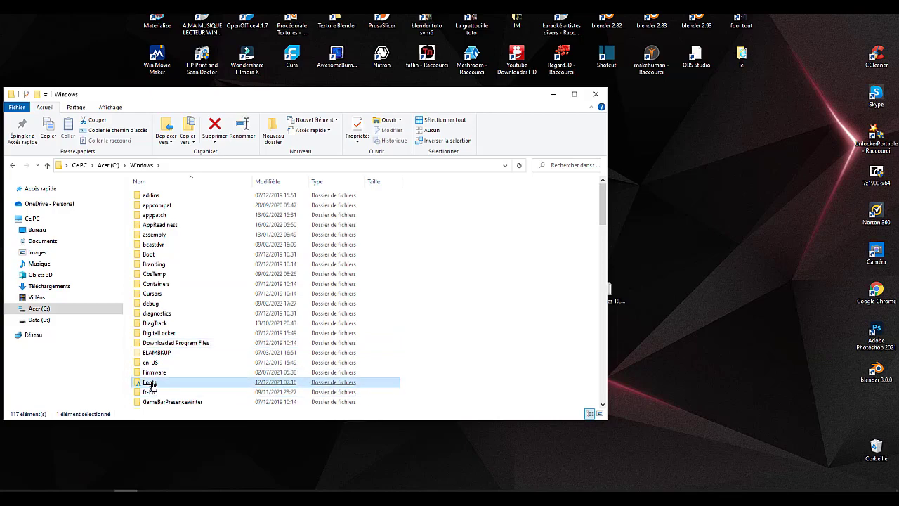
key("Return")
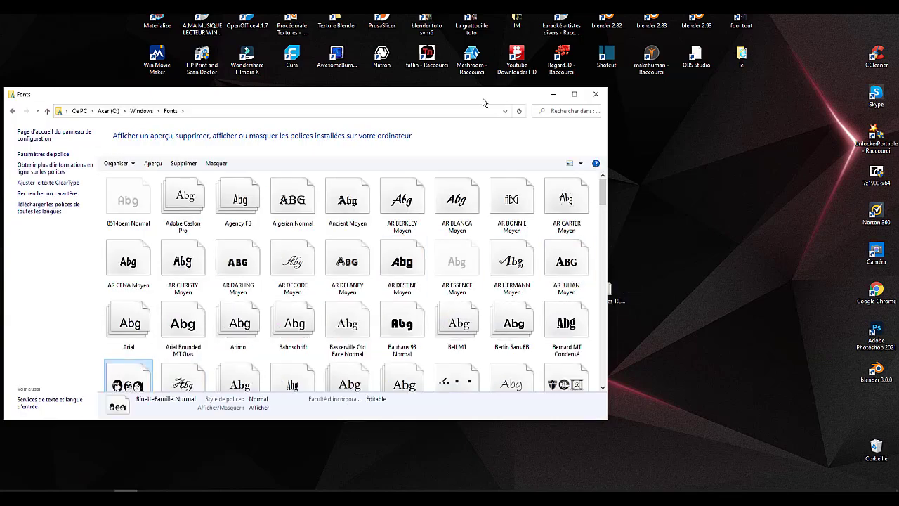
Try twice to install butterflies.zip into Fonts, dismissing the 'Impossible d'installer' error each time
left_click_drag(483, 103, 684, 82)
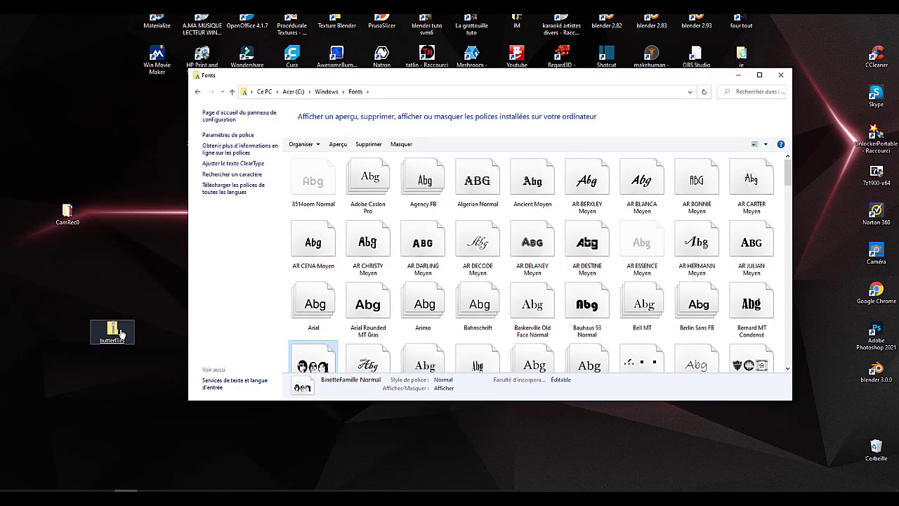
mouse_move(121, 334)
left_mouse_down()
mouse_move(422, 299)
mouse_move(425, 306)
left_mouse_up()
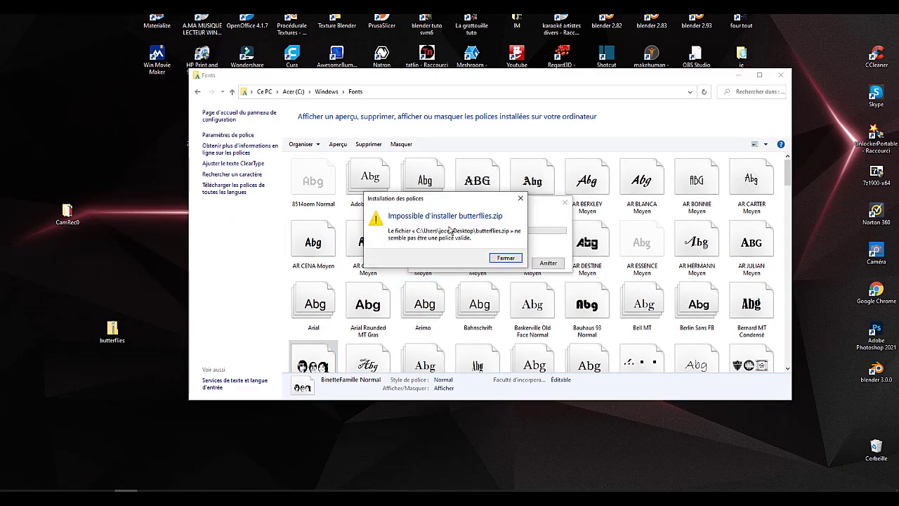
left_click(505, 258)
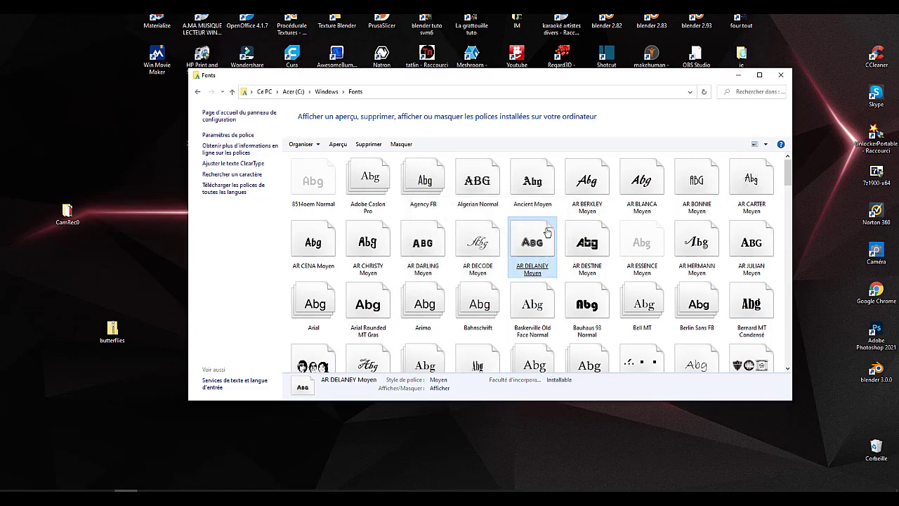
mouse_move(788, 176)
left_mouse_down()
mouse_move(806, 340)
mouse_move(803, 158)
left_mouse_up()
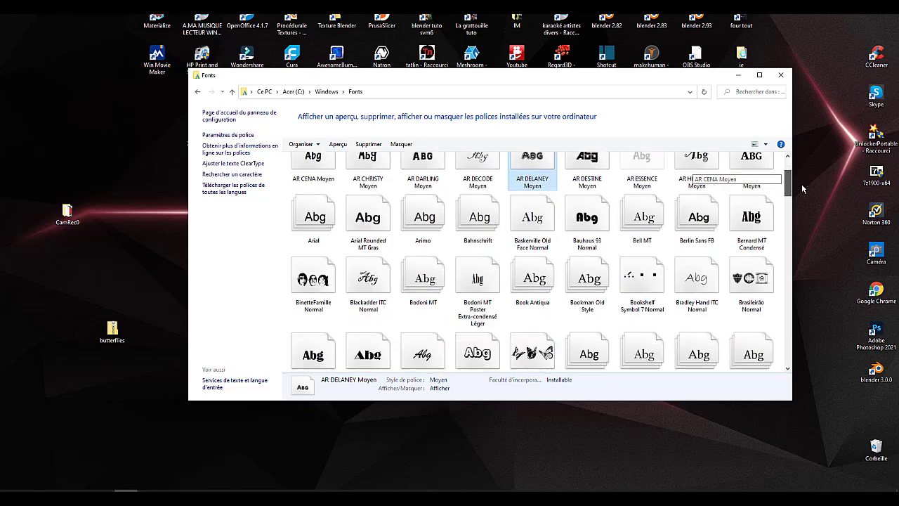
left_click_drag(110, 327, 364, 302)
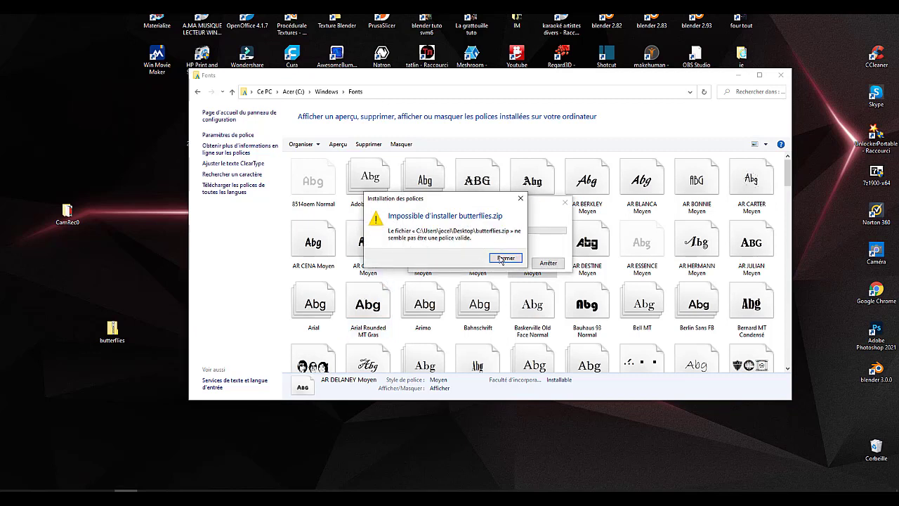
left_click(503, 258)
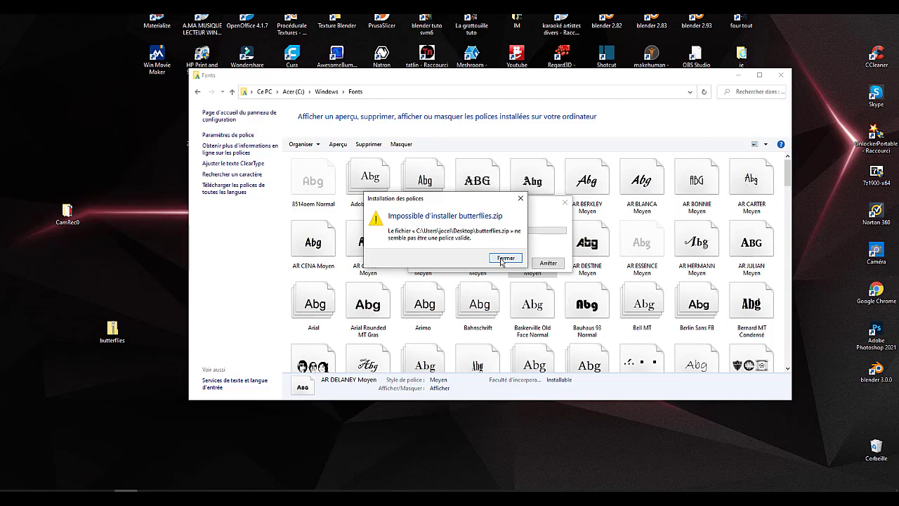
Preview the AR BERKLEY font, then return to the dafont.com page
double_click(569, 205)
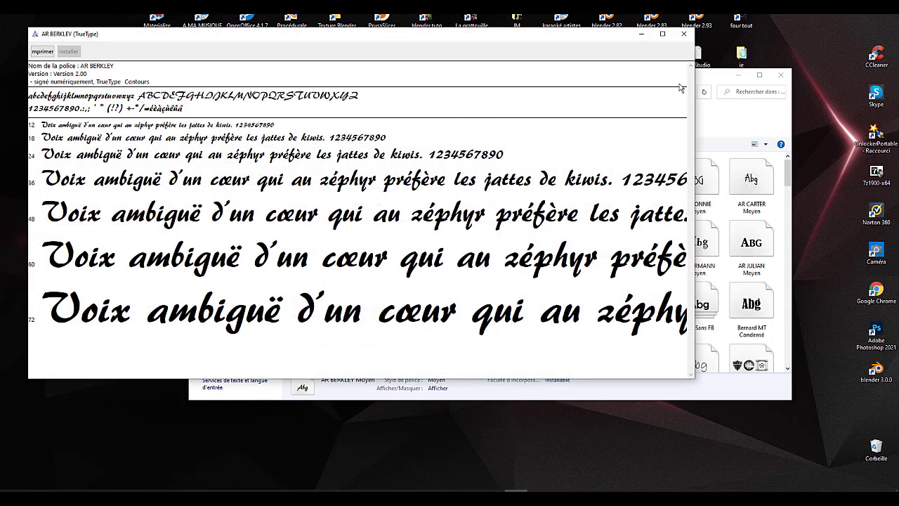
left_click(683, 36)
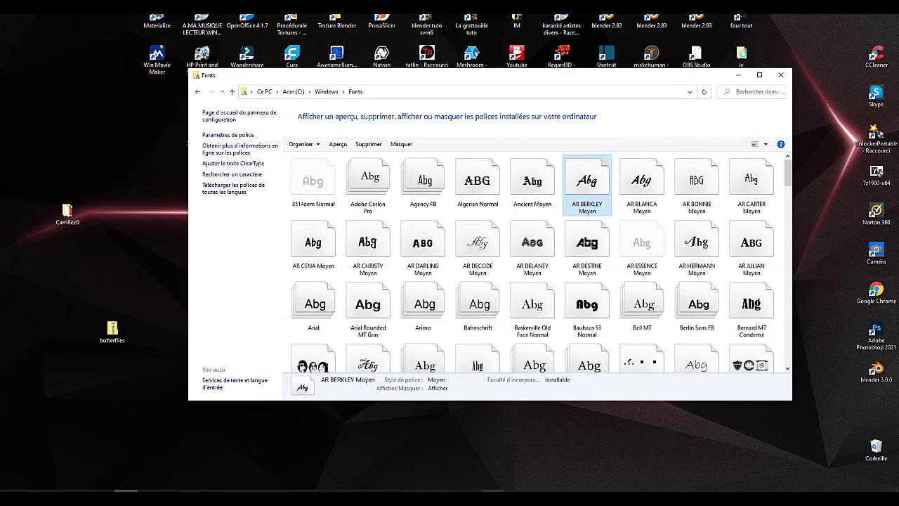
left_click(491, 487)
Download the Varsity font as varsity_2.zip to the Desktop, dismissing the Norton popup
scroll(608, 379, "down", 3)
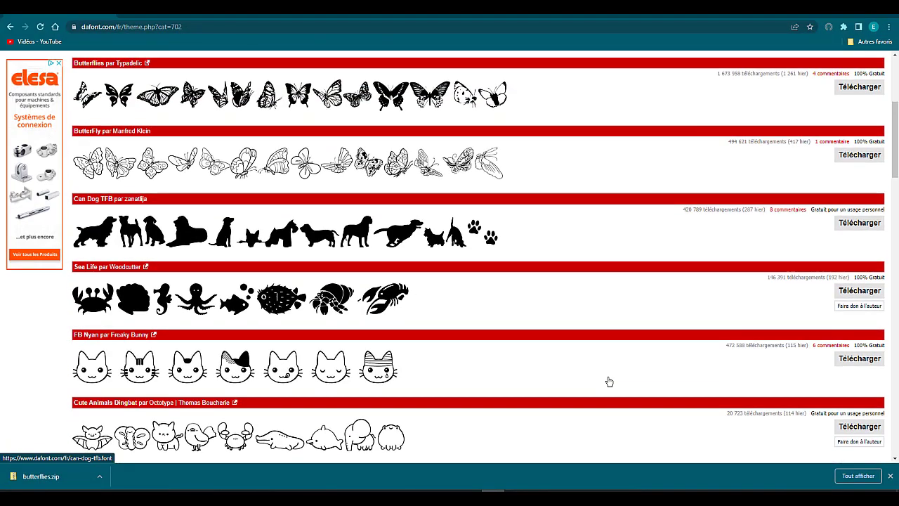
scroll(609, 381, "up", 3)
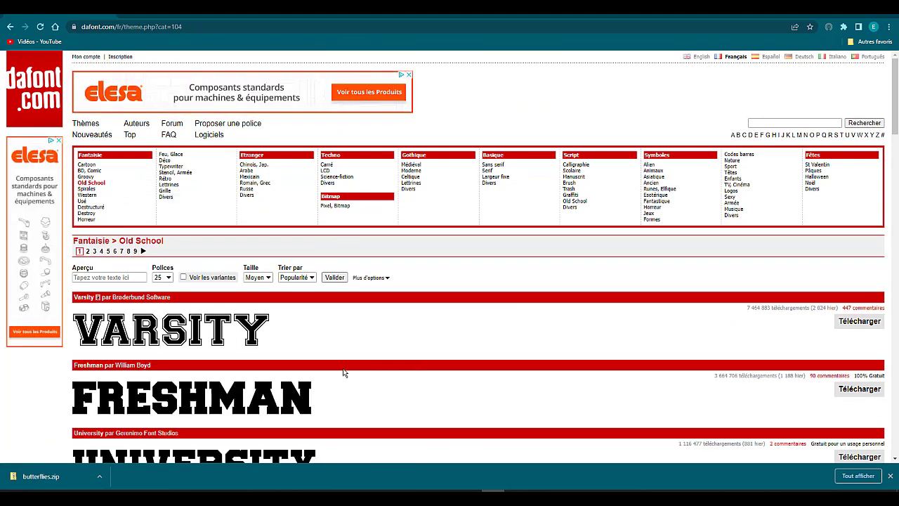
left_click(861, 324)
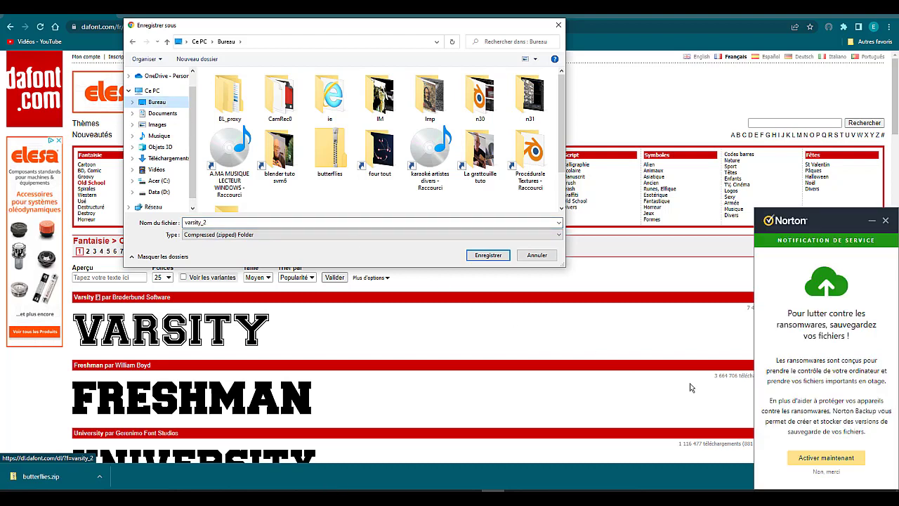
left_click(884, 221)
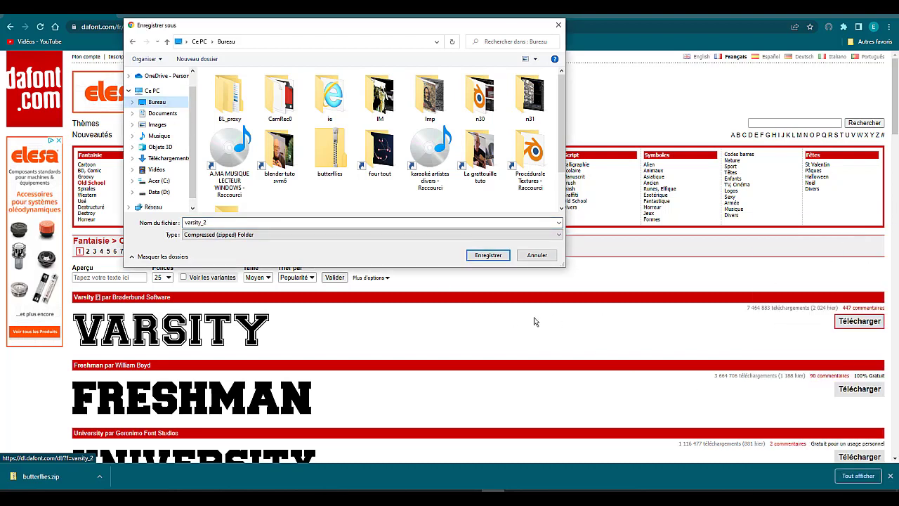
left_click(490, 255)
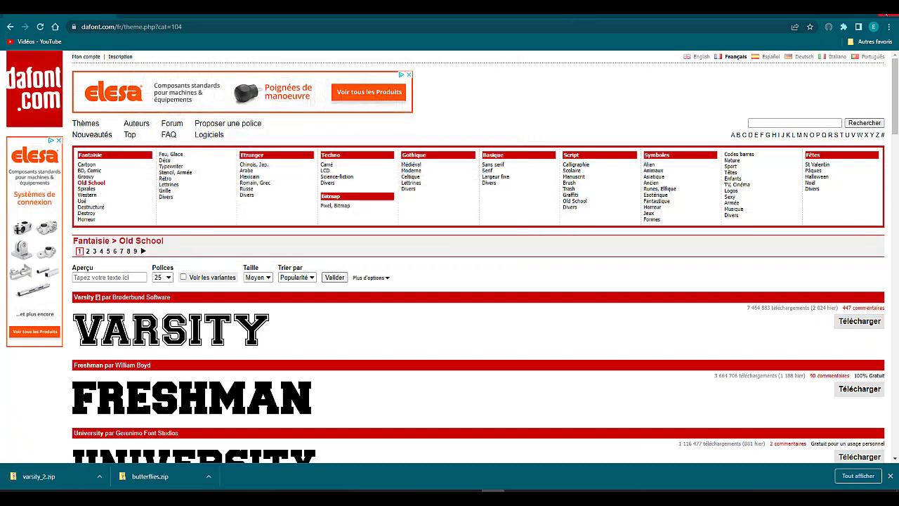
left_click(850, 12)
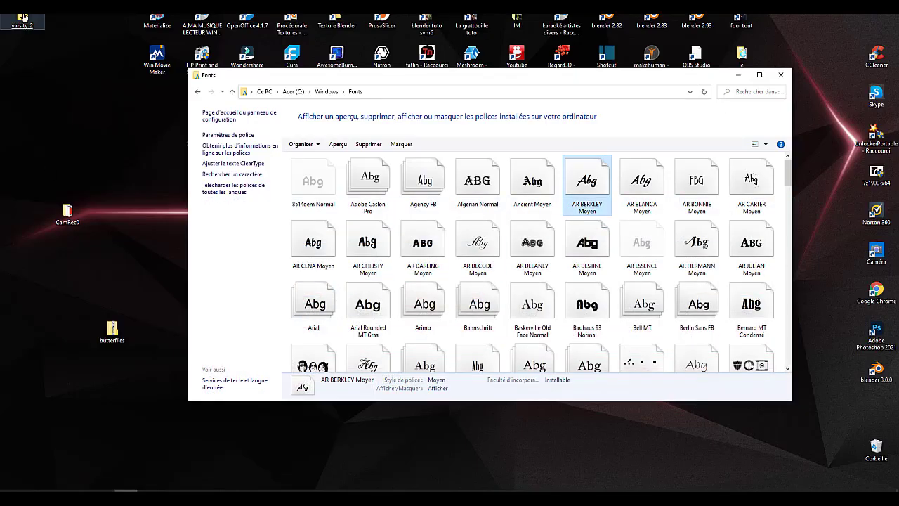
Drop varsity_2.zip on Fonts, dismiss the invalid-font error, and right-click the zip on the desktop
mouse_move(76, 150)
left_mouse_down()
mouse_move(80, 290)
mouse_move(365, 309)
left_mouse_up()
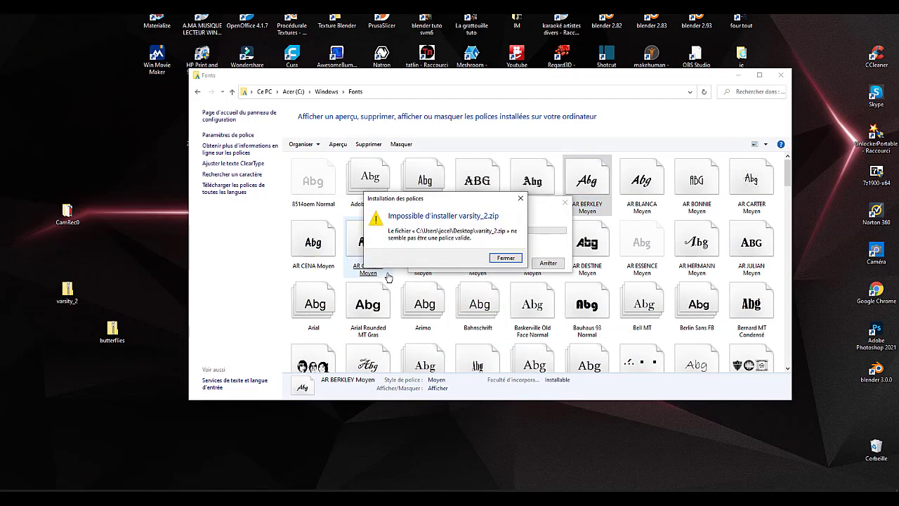
left_click(506, 258)
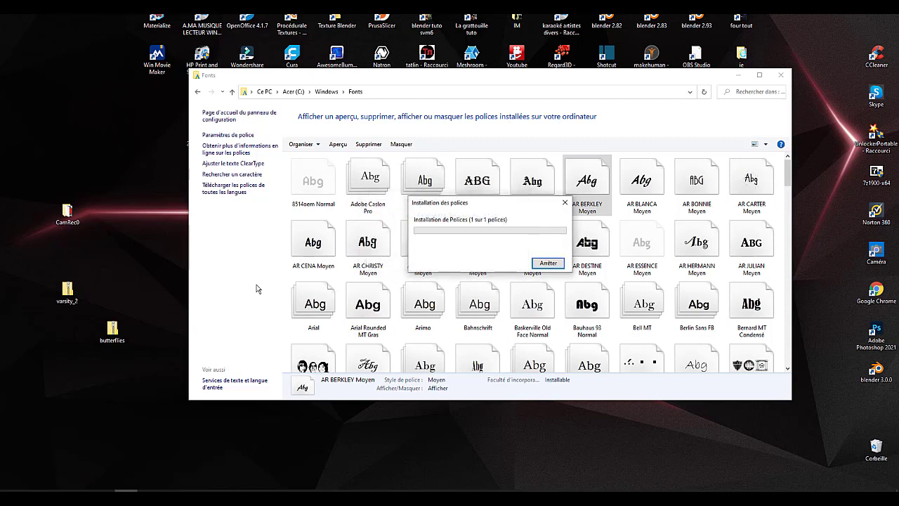
right_click(66, 298)
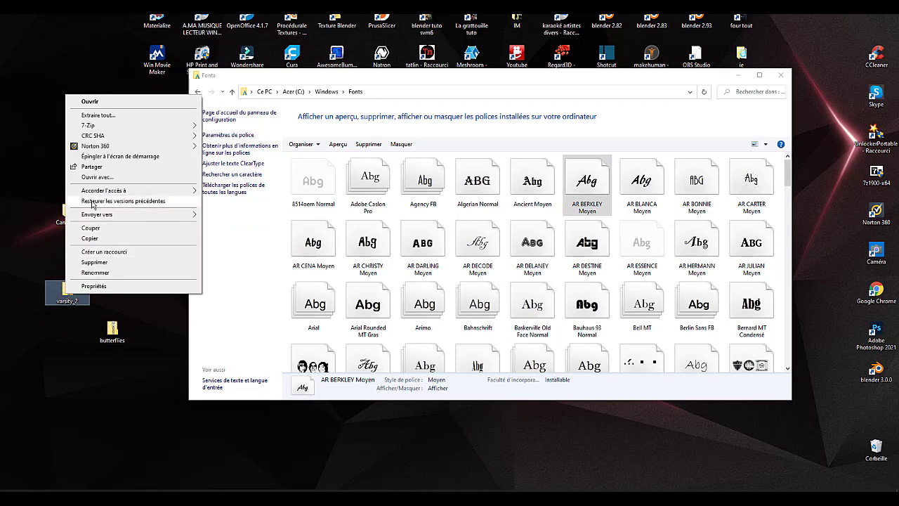
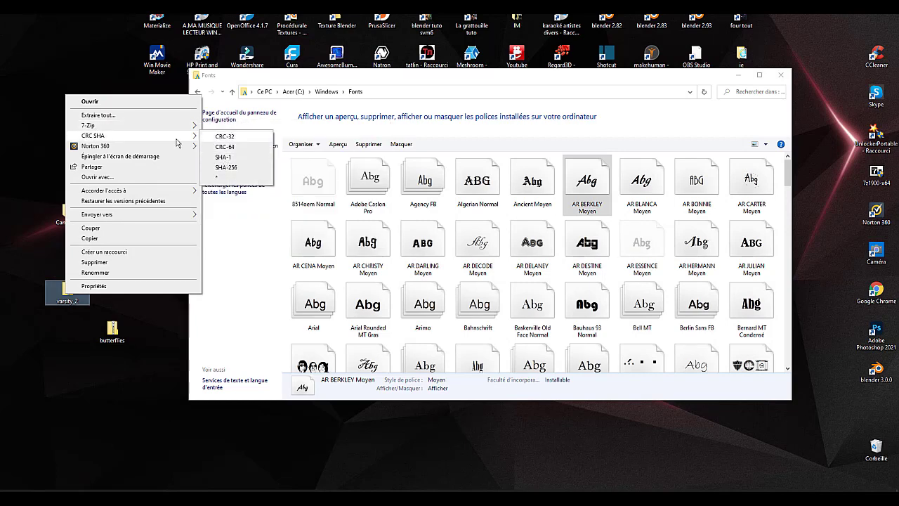
Extract varsity_regular with 7-Zip and drag it into the Fonts folder to install it
left_click(227, 157)
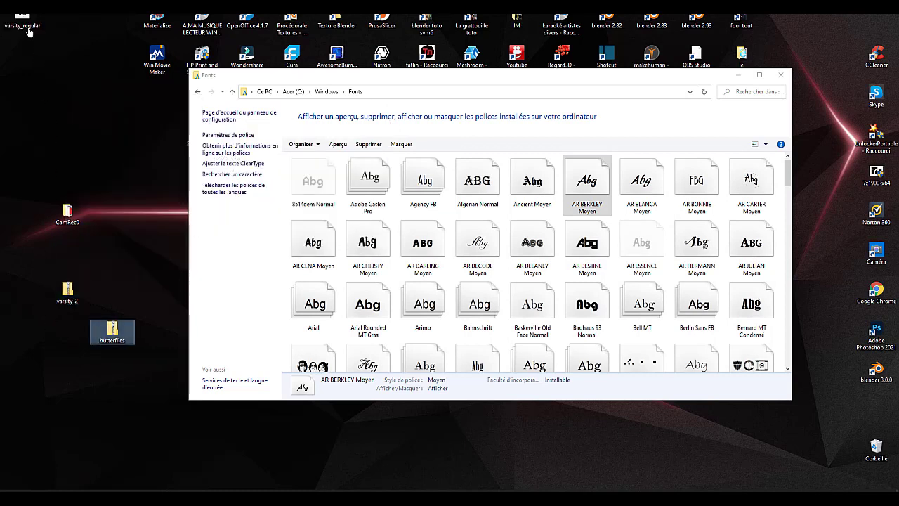
left_click_drag(29, 32, 477, 309)
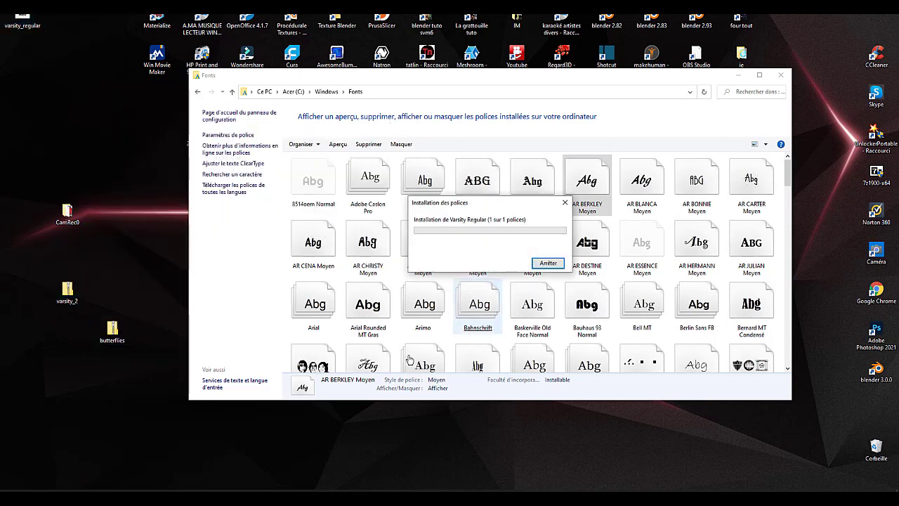
left_click(455, 228)
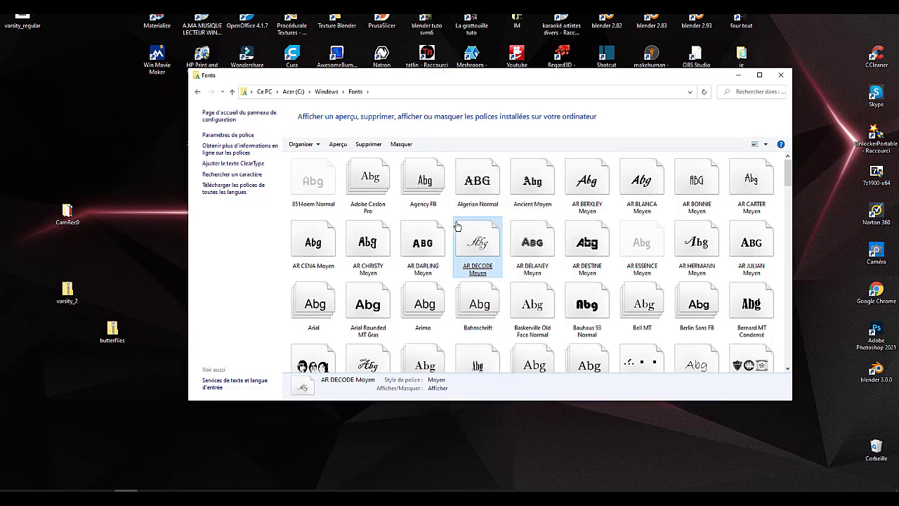
left_click_drag(788, 182, 799, 238)
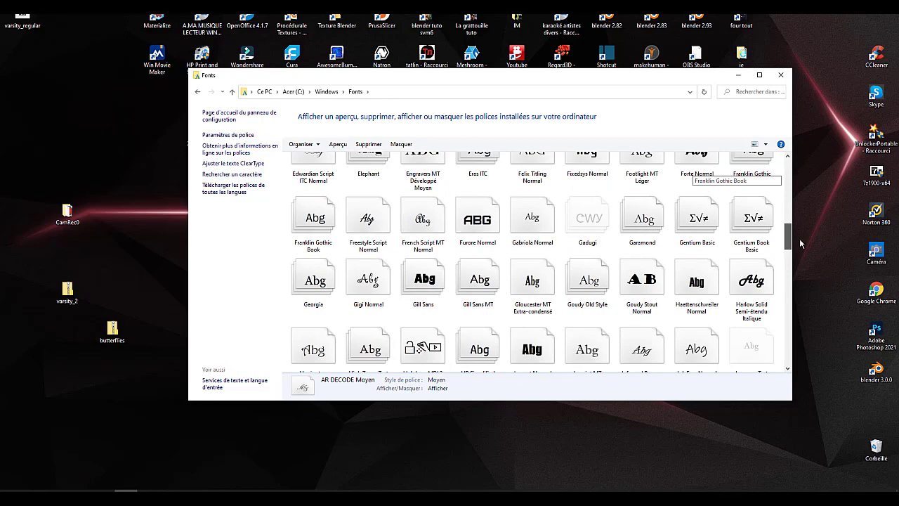
left_click_drag(799, 243, 807, 360)
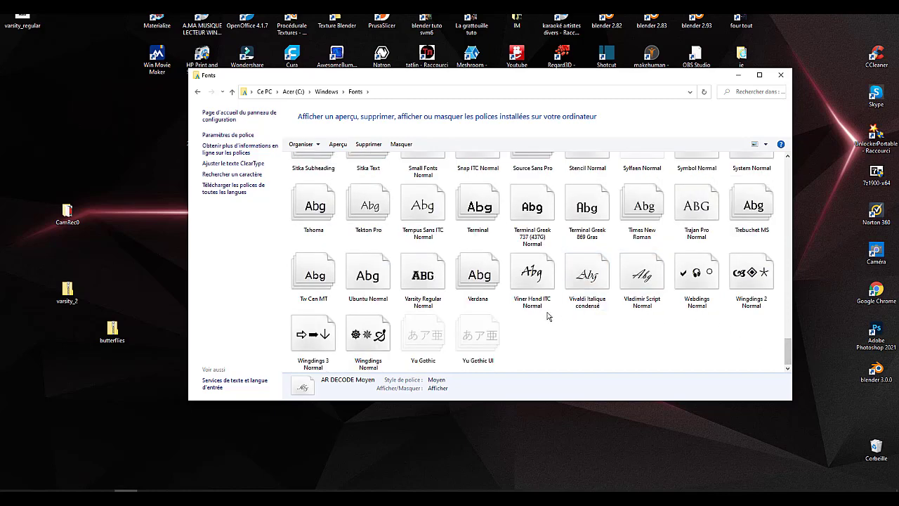
Preview the installed Varsity Regular font, then close the preview and the Fonts folder
double_click(417, 271)
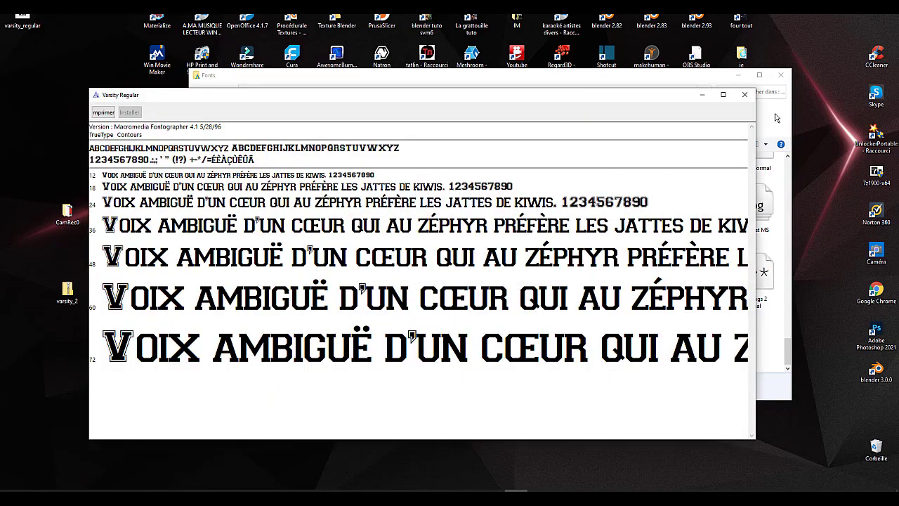
left_click(745, 95)
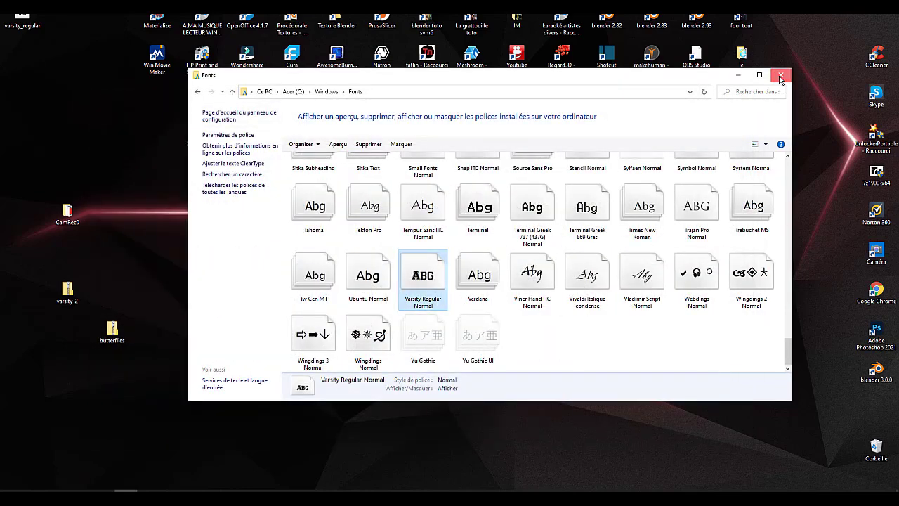
left_click(781, 76)
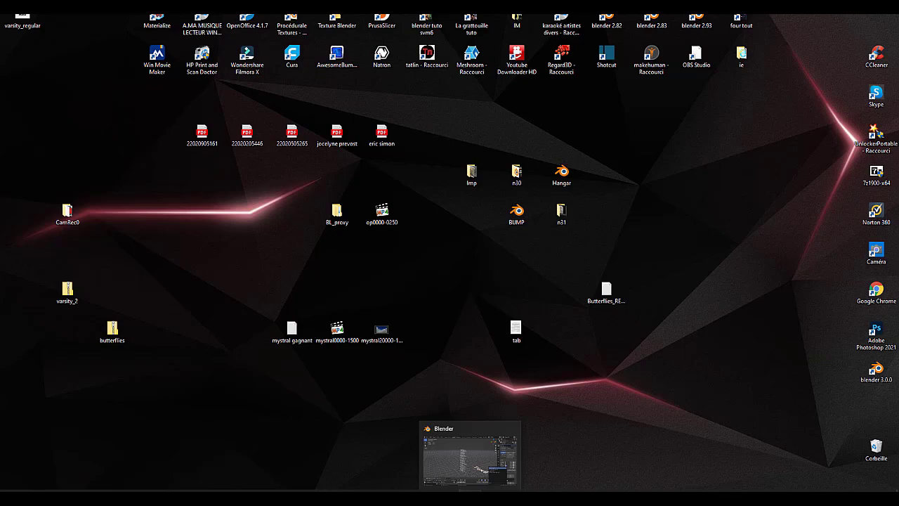
Scroll through C:\Windows\Fonts in Blender's font browser, then cancel it
left_click(469, 457)
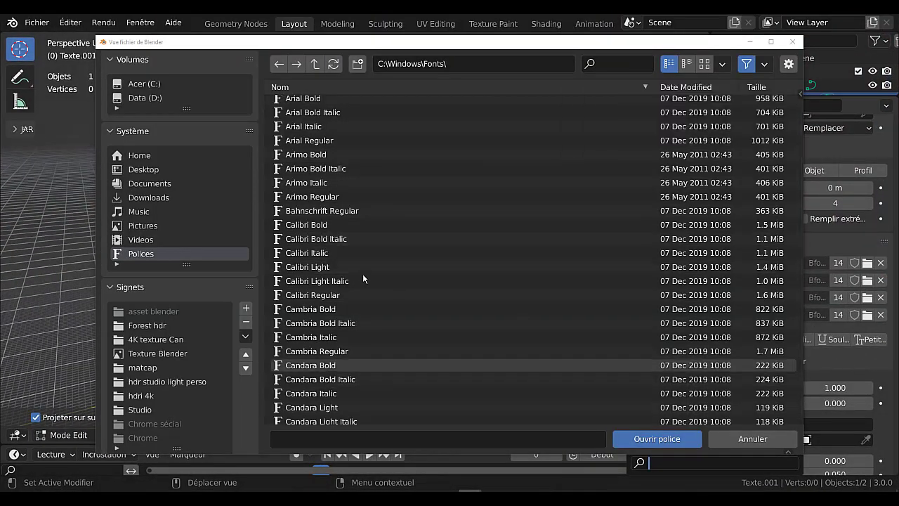
scroll(365, 276, "down", 1)
scroll(379, 309, "down", 5)
scroll(385, 317, "down", 4)
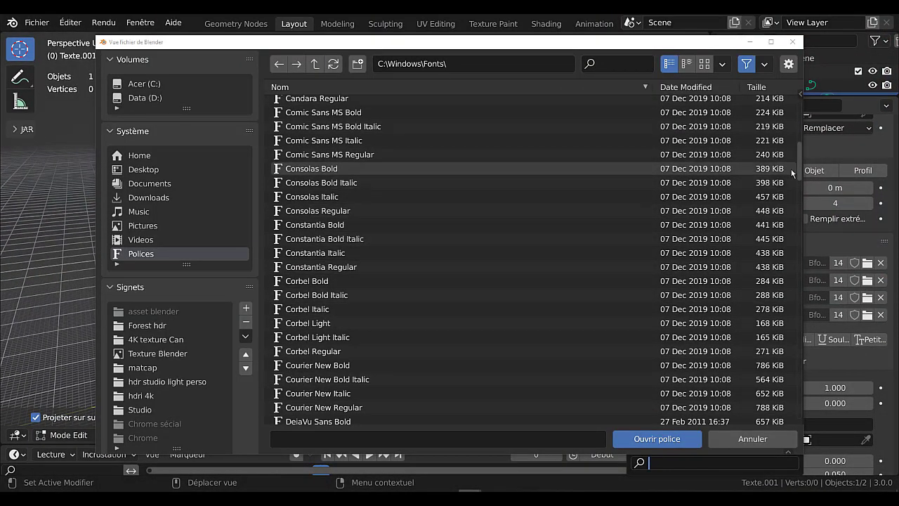
left_click_drag(798, 174, 801, 415)
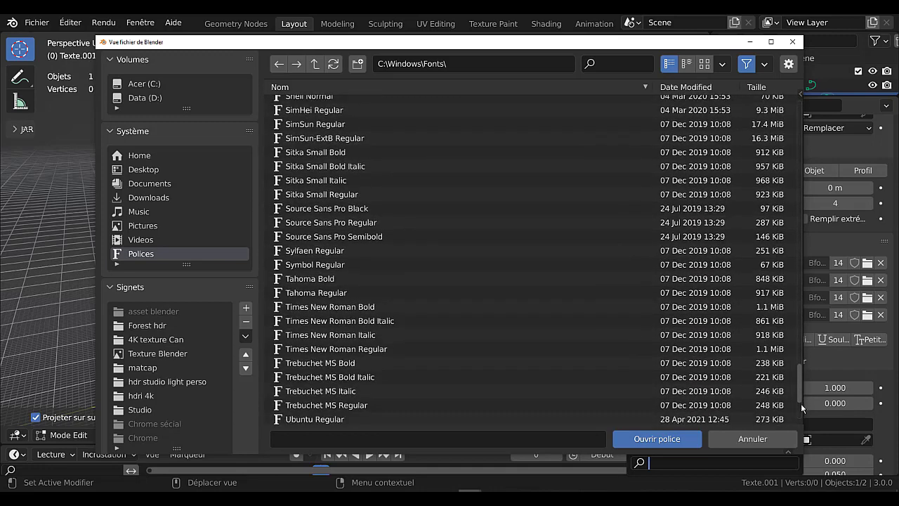
left_click_drag(802, 415, 803, 420)
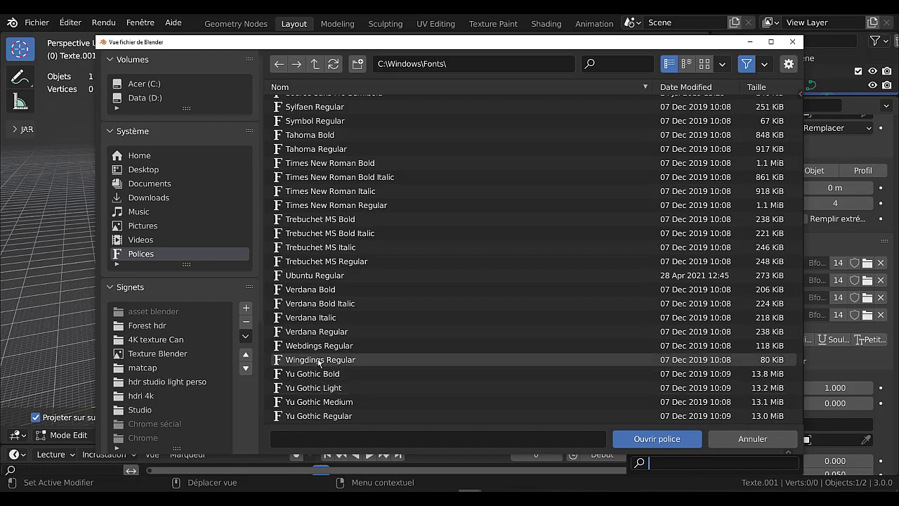
scroll(330, 400, "up", 2)
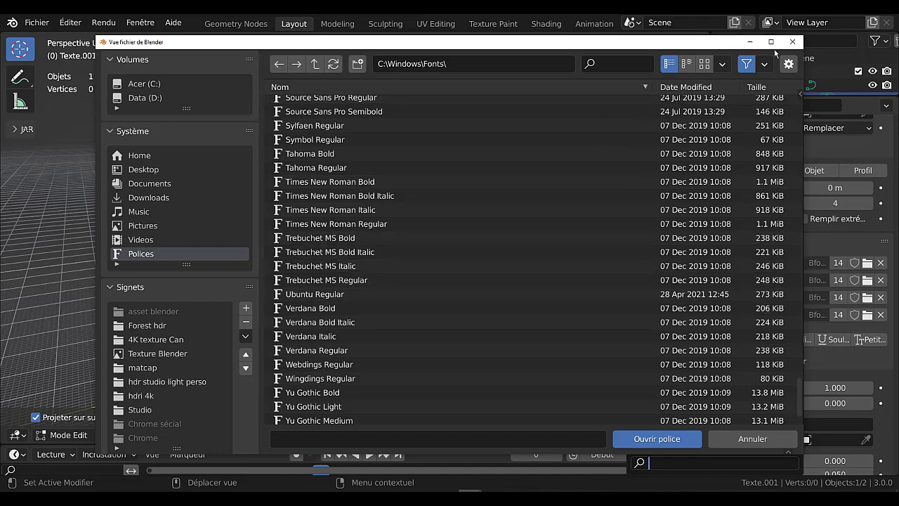
left_click(792, 41)
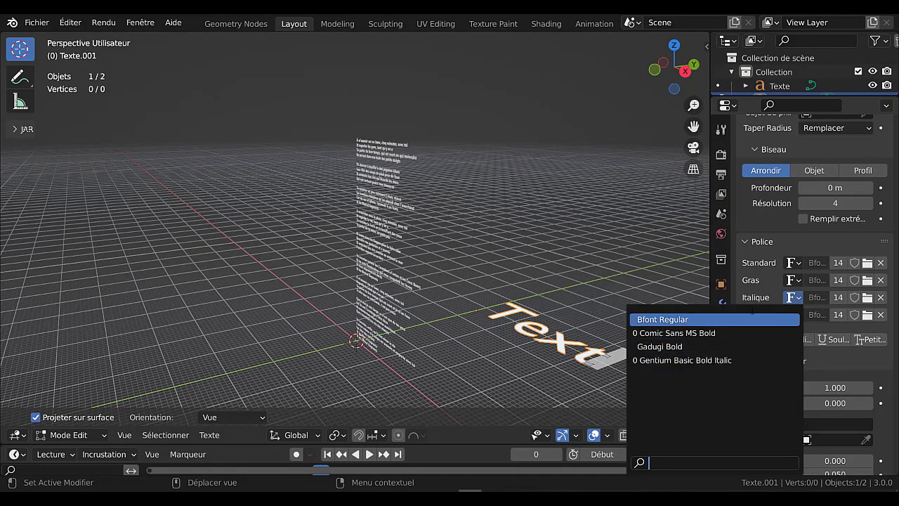
Reopen the font browser, scan the list again for Varsity, and cancel without loading a font
left_click(870, 262)
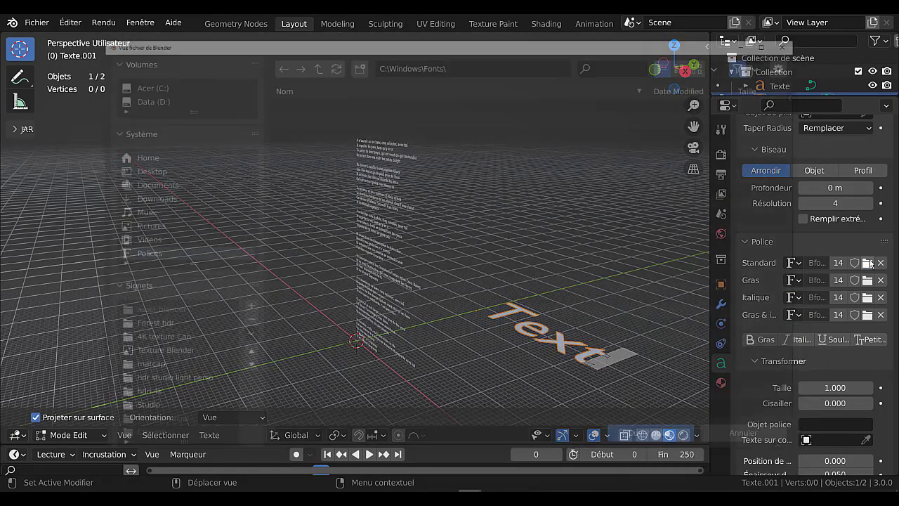
scroll(420, 303, "down", 3)
scroll(420, 303, "down", 5)
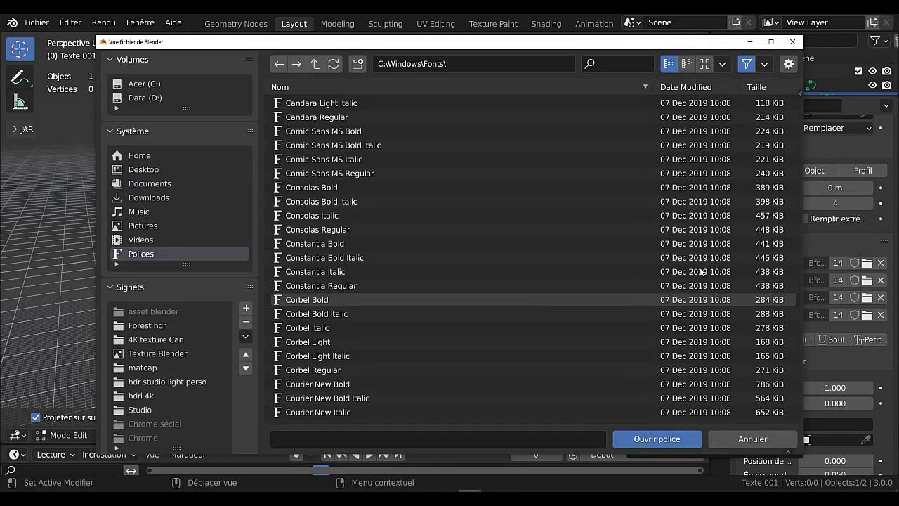
scroll(798, 190, "down", 1)
left_click_drag(798, 190, 796, 430)
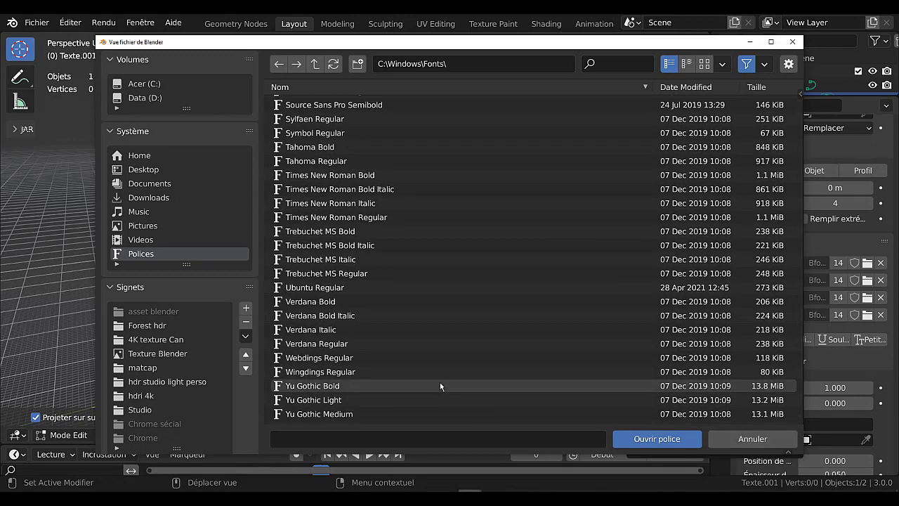
scroll(375, 403, "down", 1)
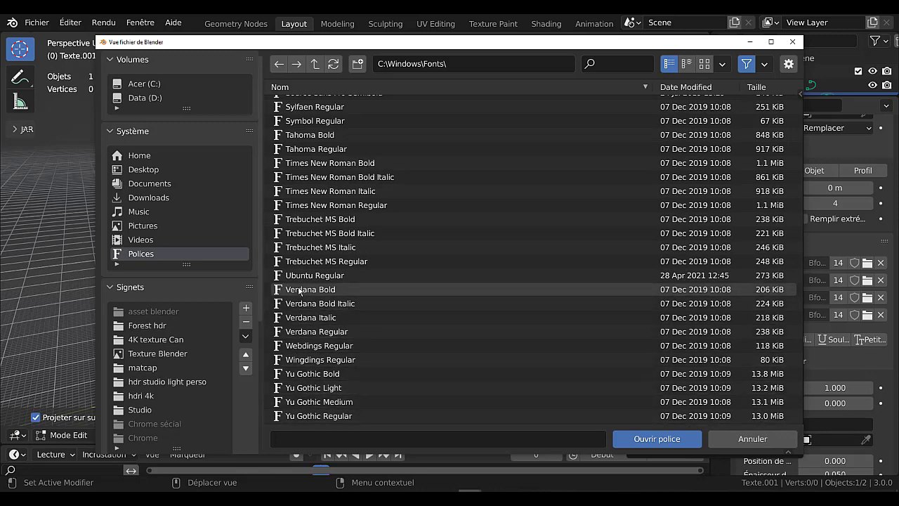
scroll(477, 280, "up", 3)
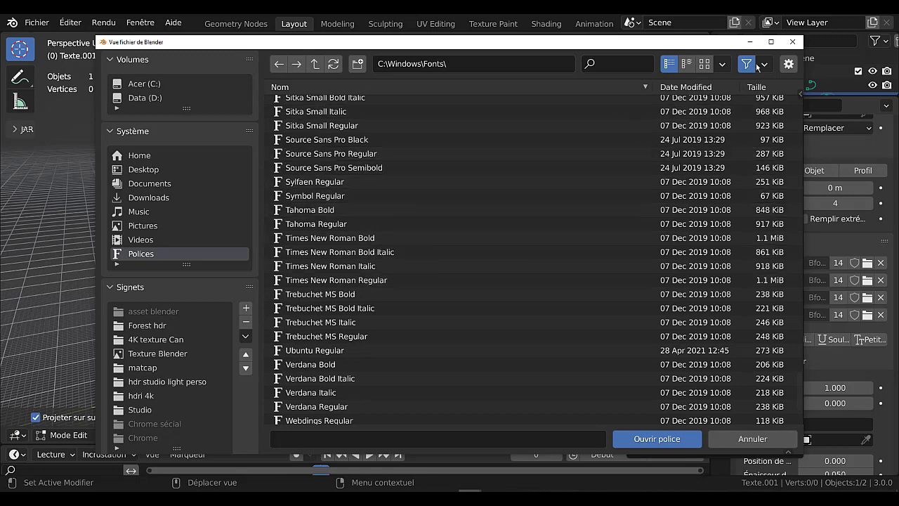
left_click(791, 43)
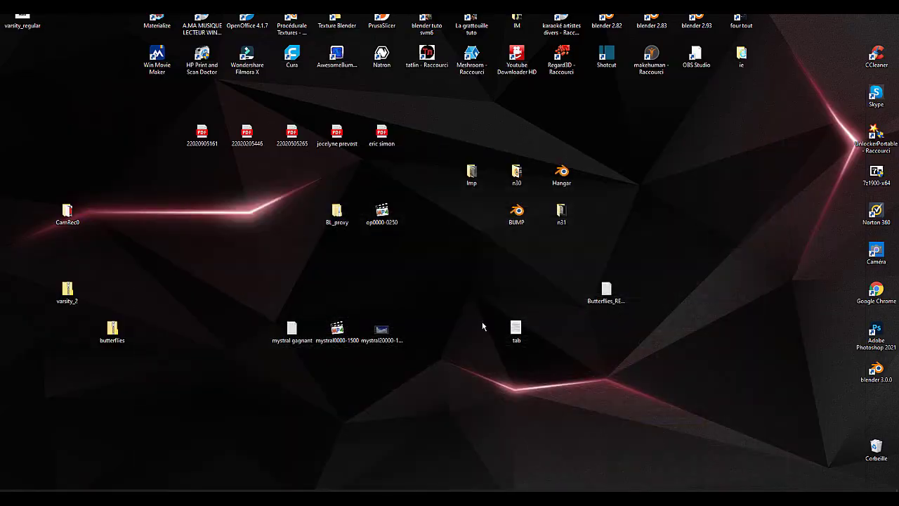
Relaunch Blender 3.0.0, dismiss the splash, and add a Text object via Ajouter > Texte
double_click(875, 373)
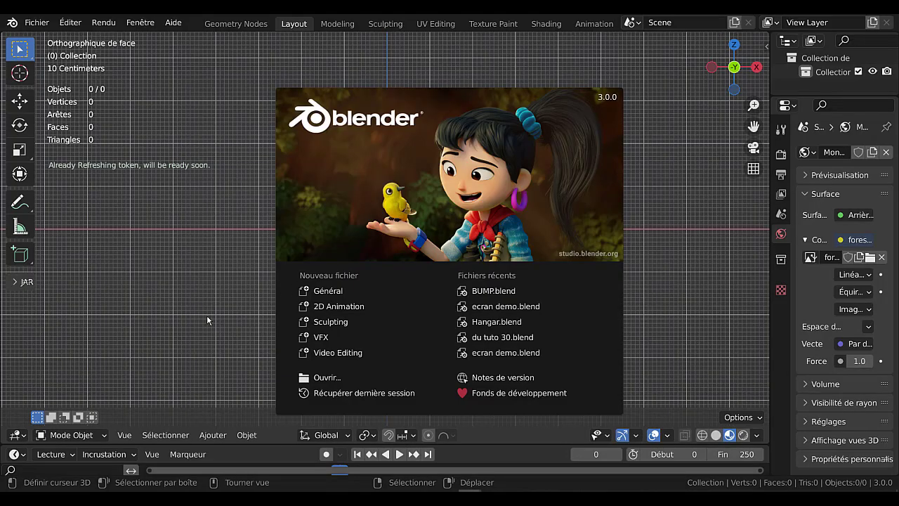
left_click(210, 321)
left_click(218, 436)
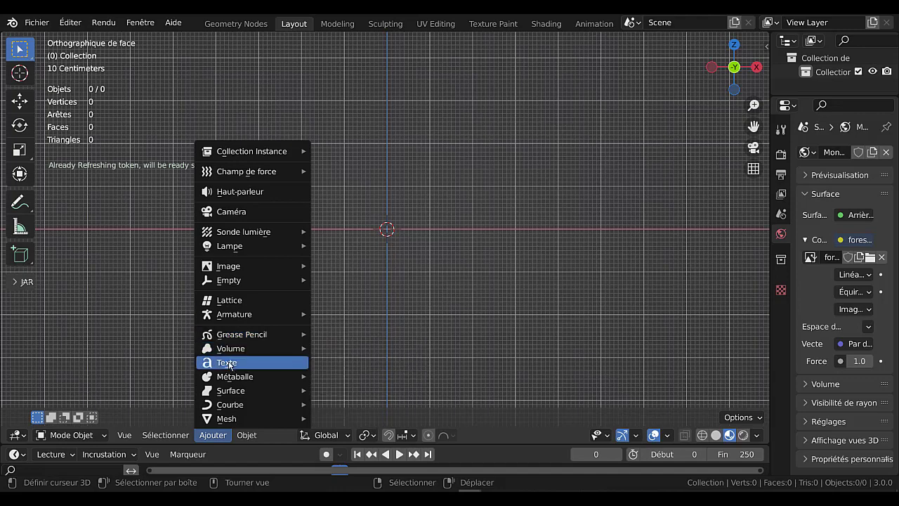
left_click(230, 363)
middle_click_drag(465, 272, 470, 347)
scroll(472, 332, "up", 2)
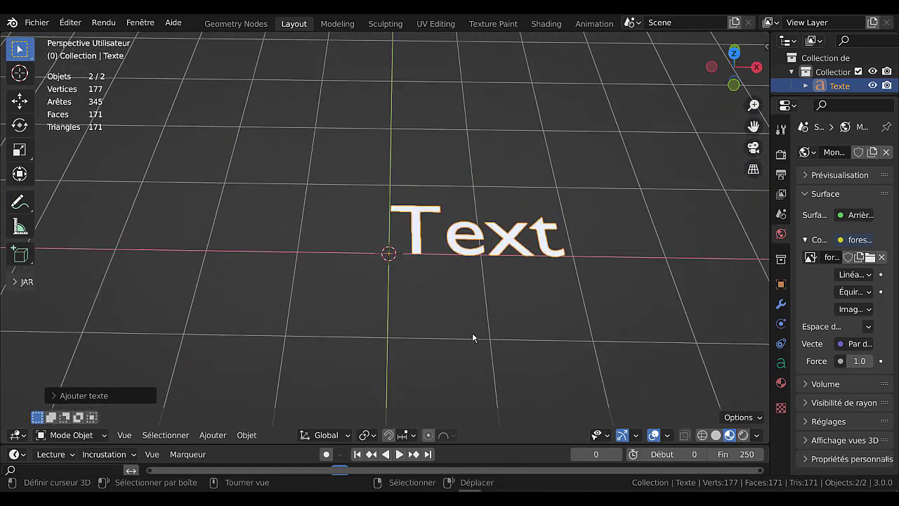
scroll(473, 335, "up", 2)
middle_click_drag(554, 334, 360, 314, "shift")
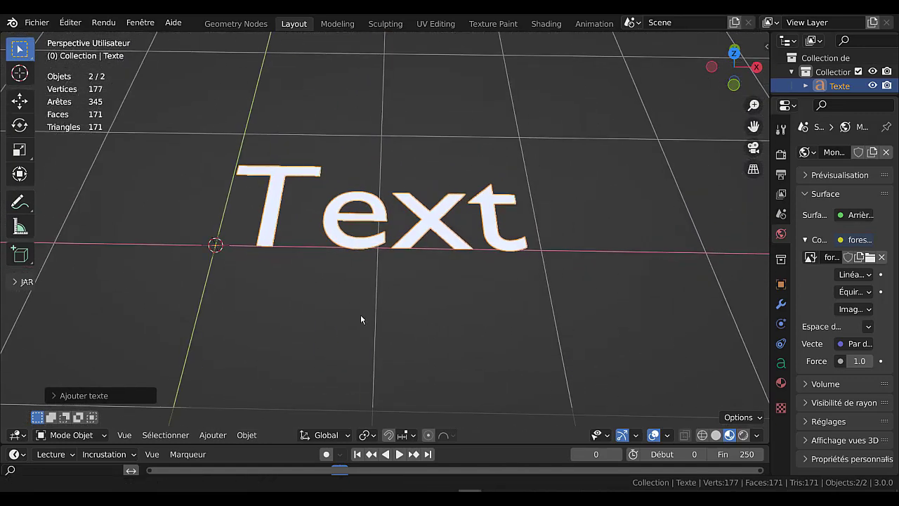
Browse the Ajouter menu again and widen the properties editor by dragging its border left
left_click(247, 435)
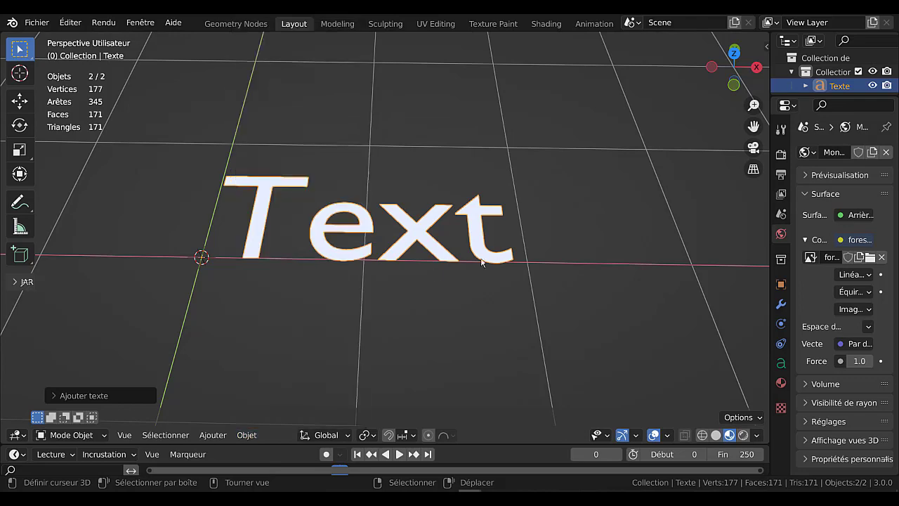
left_click(215, 436)
scroll(548, 323, "down", 3)
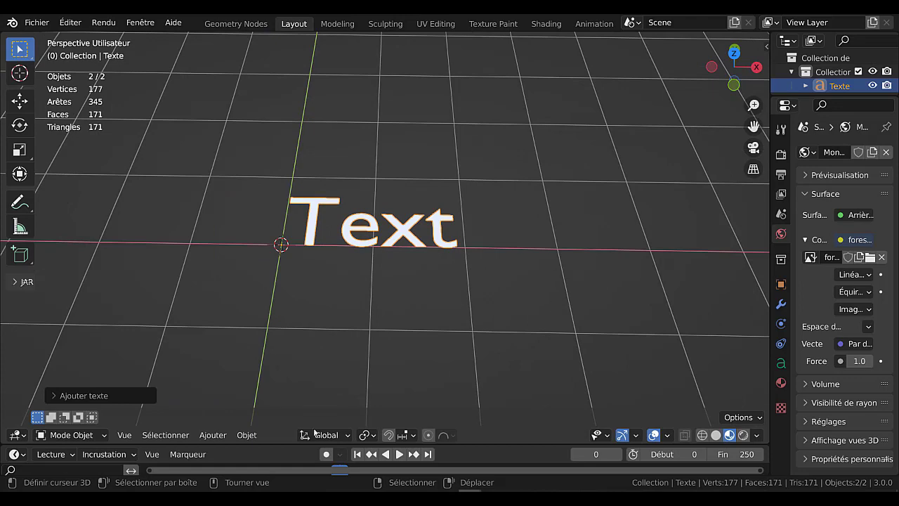
left_click(213, 435)
left_click_drag(769, 312, 673, 309)
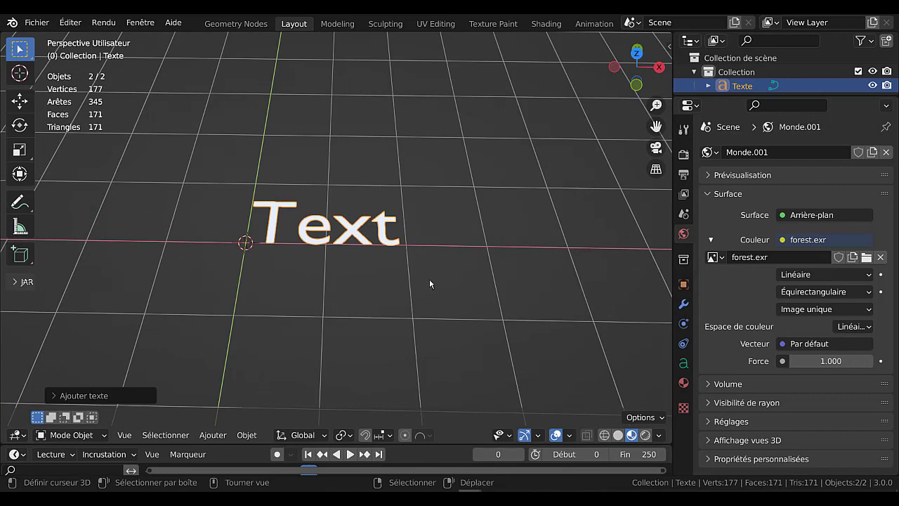
Show the Text object's data properties and expand the Police font panel
left_click(684, 363)
scroll(804, 370, "down", 3)
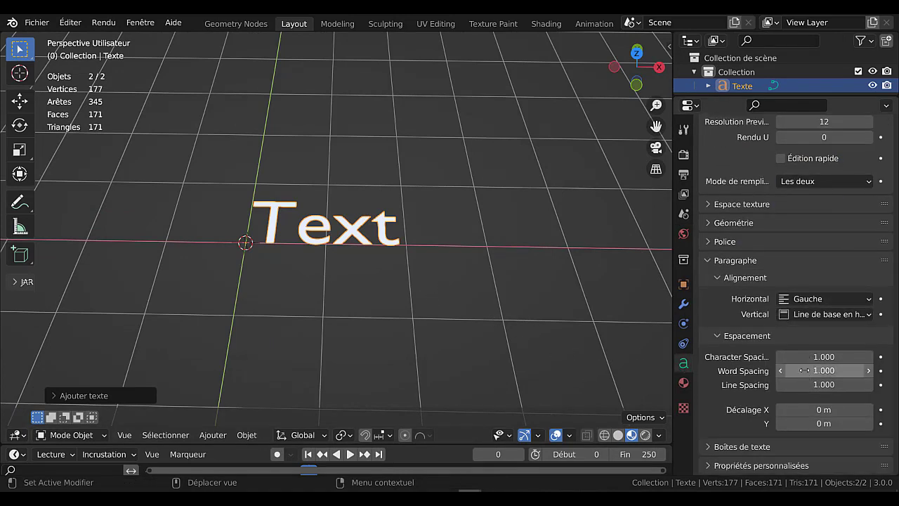
scroll(805, 370, "up", 3)
scroll(805, 373, "down", 1)
scroll(806, 373, "down", 1)
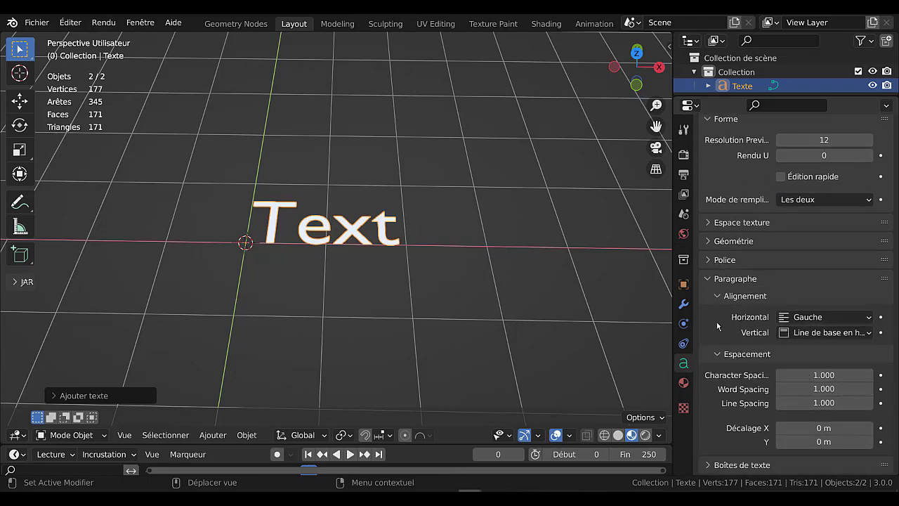
left_click(706, 260)
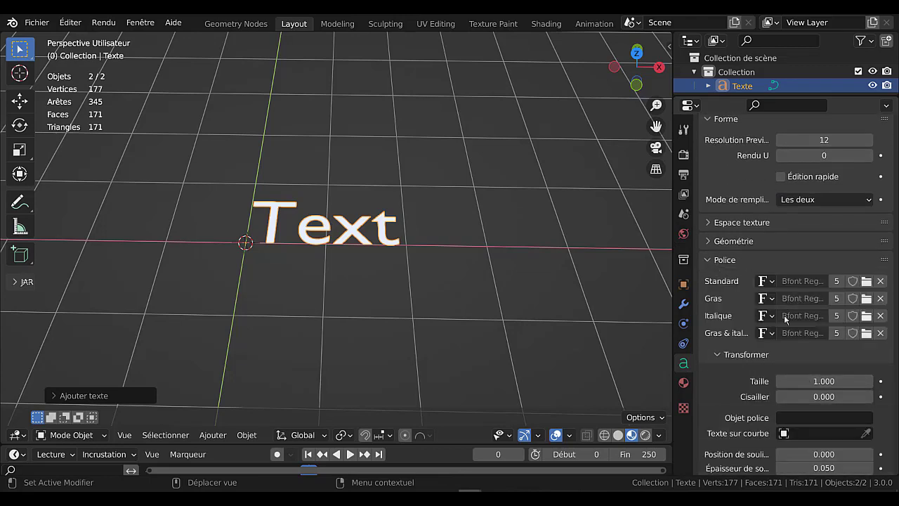
Browse C:\Windows\Fonts in list view for the Standard font, then cancel without choosing
left_click(866, 281)
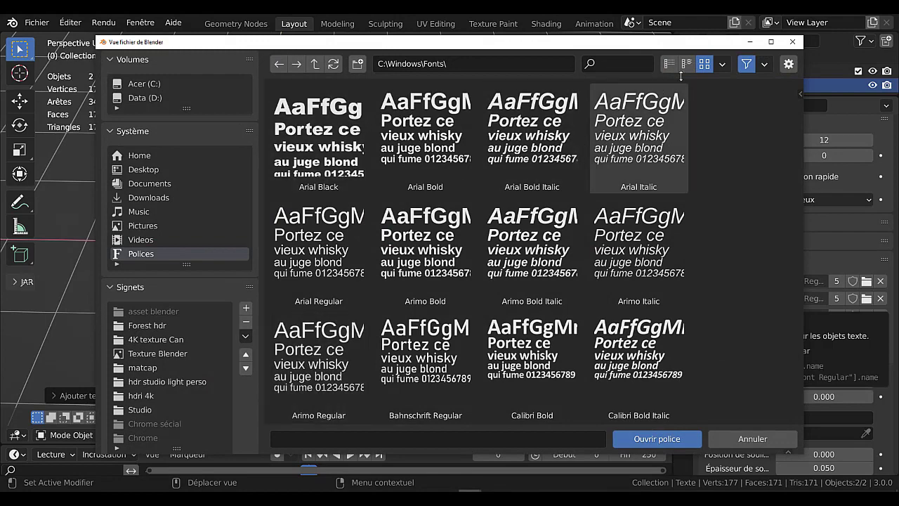
left_click(669, 64)
scroll(530, 299, "down", 5)
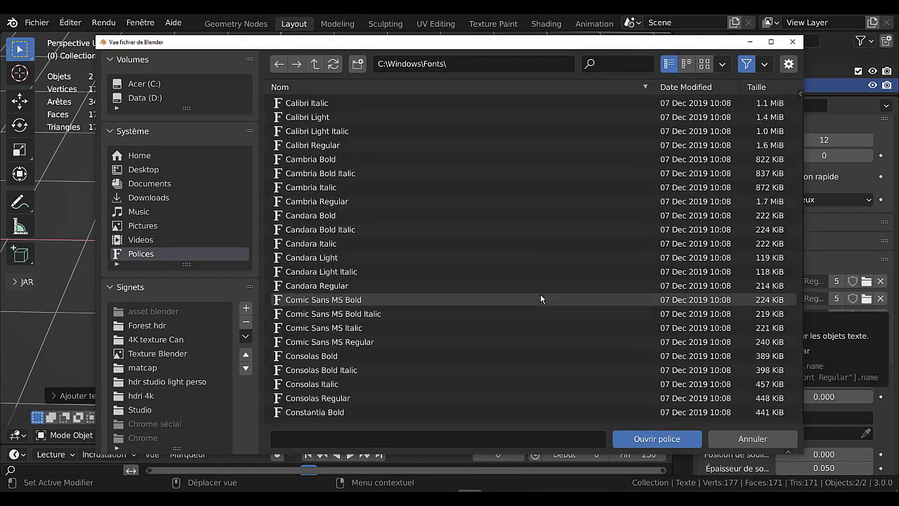
scroll(540, 294, "down", 2)
mouse_move(798, 156)
left_mouse_down()
mouse_move(798, 412)
mouse_move(796, 428)
mouse_move(780, 426)
left_mouse_up()
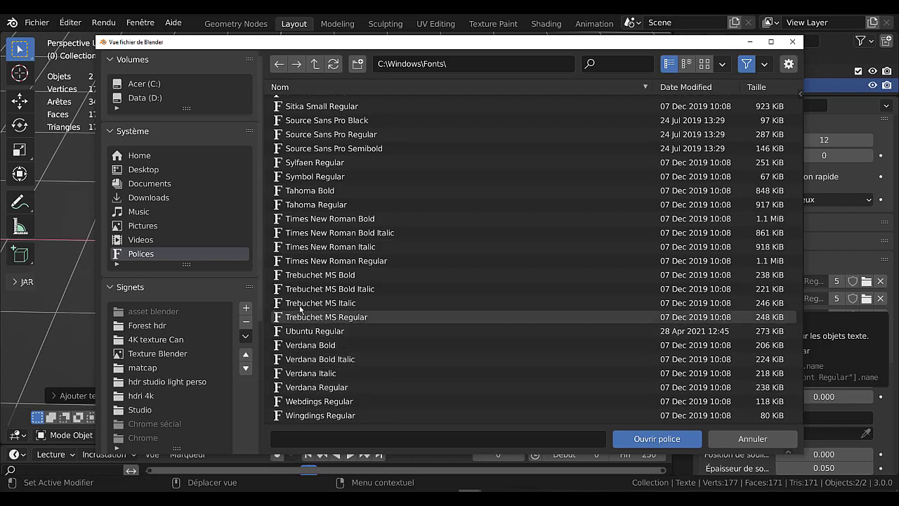
scroll(318, 344, "down", 2)
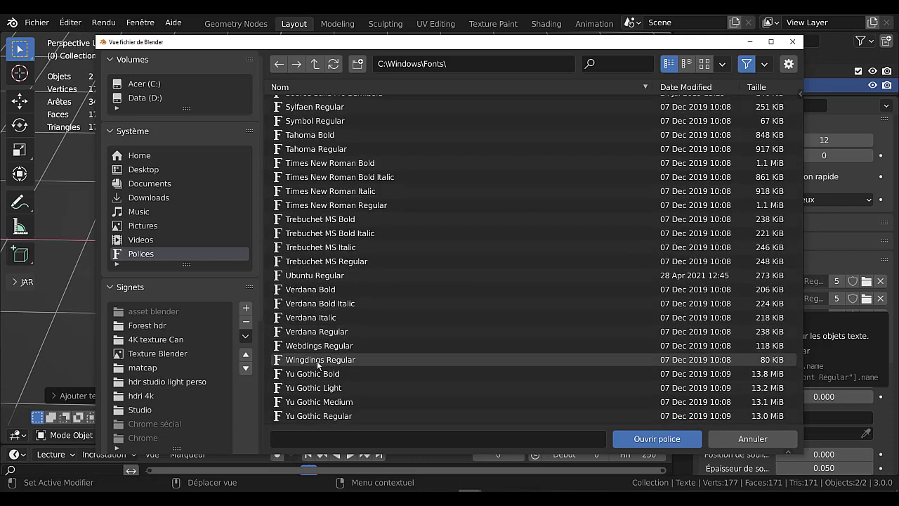
scroll(318, 365, "up", 2)
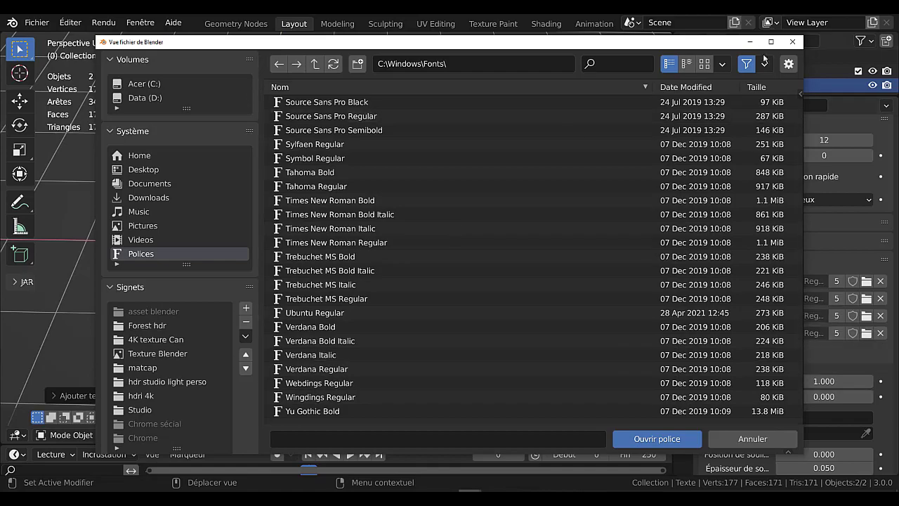
left_click(792, 41)
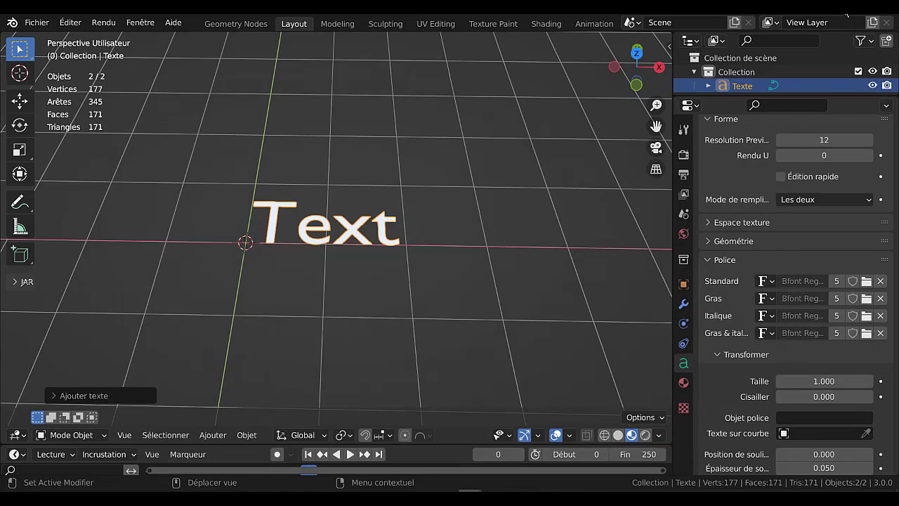
key("super+d")
left_click_drag(33, 32, 693, 336)
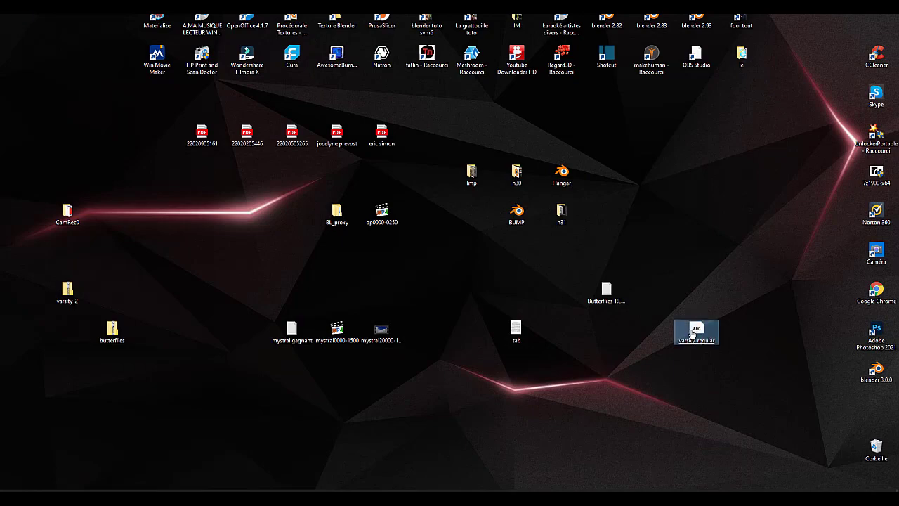
double_click(694, 335)
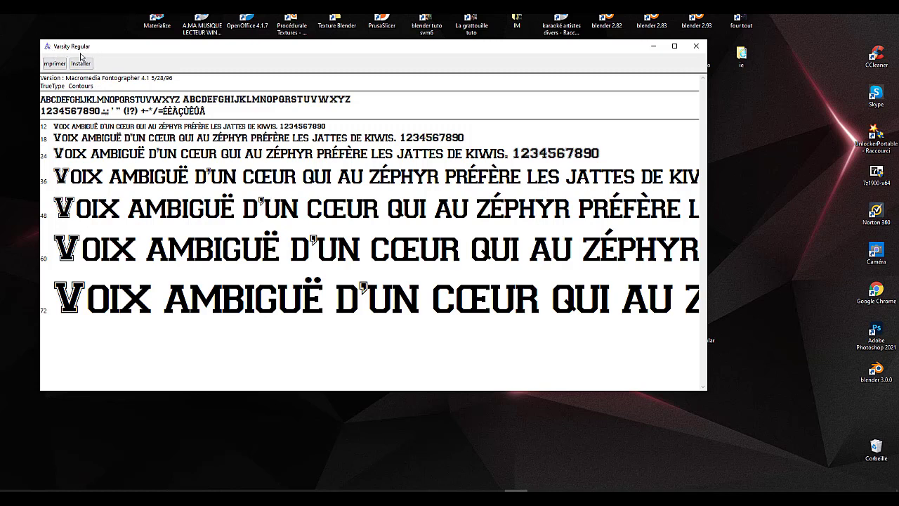
left_click(694, 48)
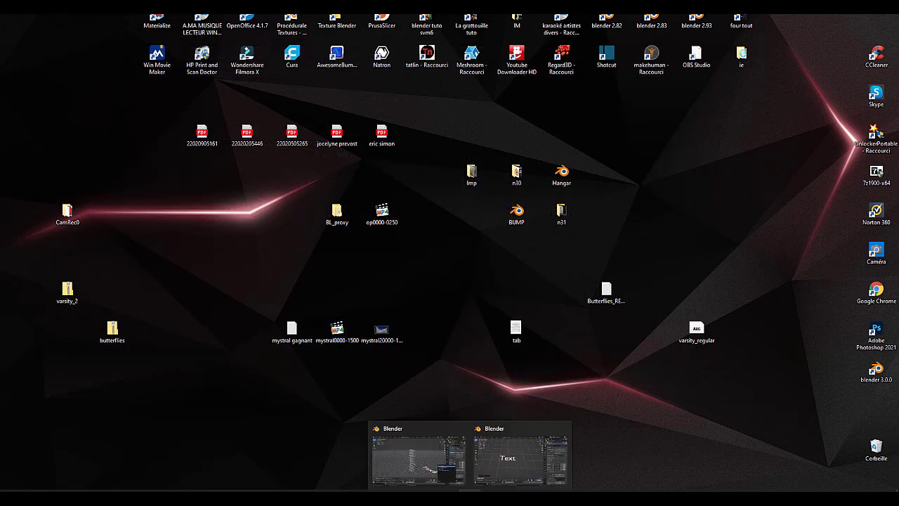
Search the Standard font browser for 'var', then clear the search
left_click(520, 457)
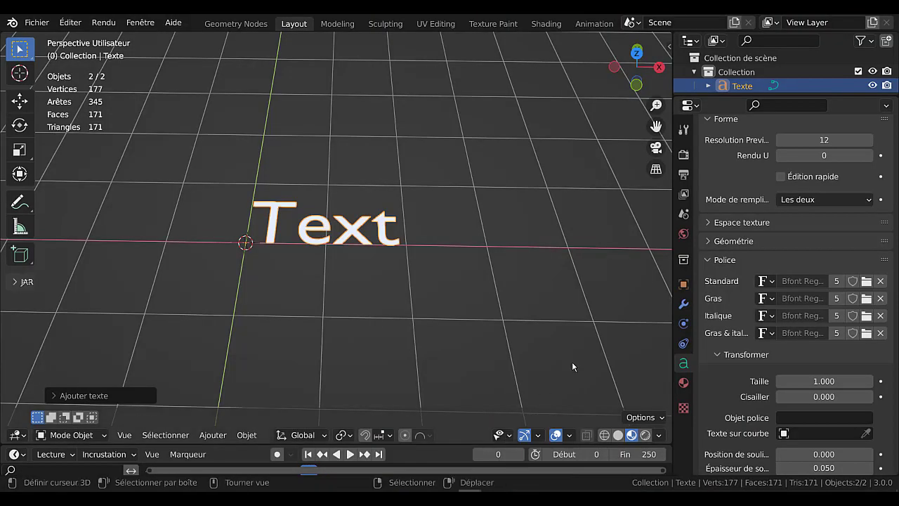
left_click(866, 298)
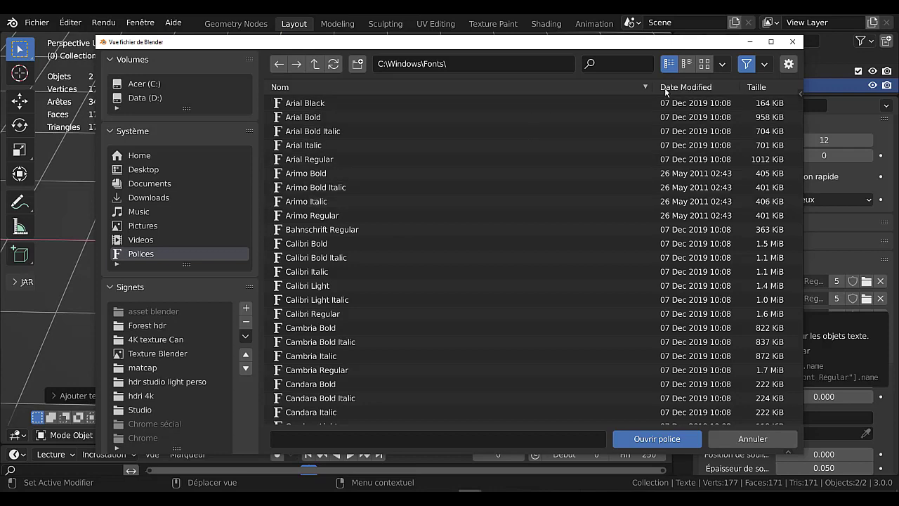
left_click(609, 65)
type("v")
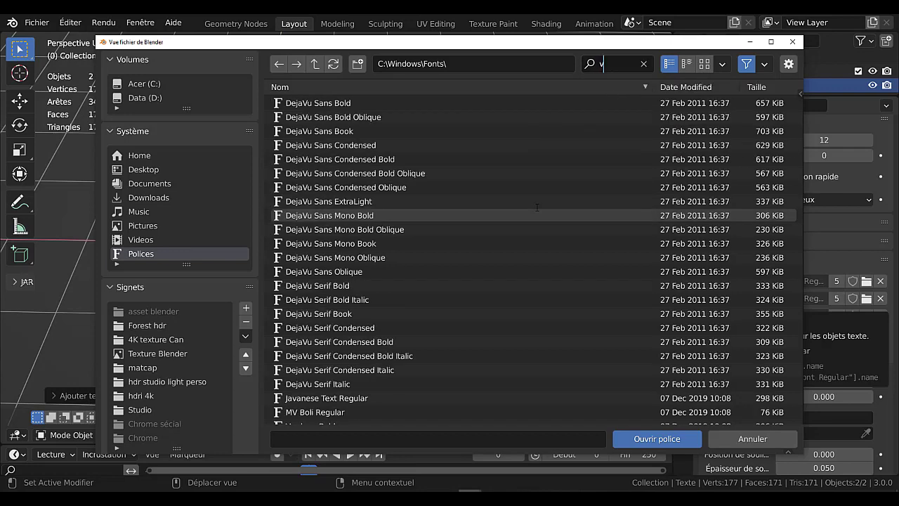
type("a")
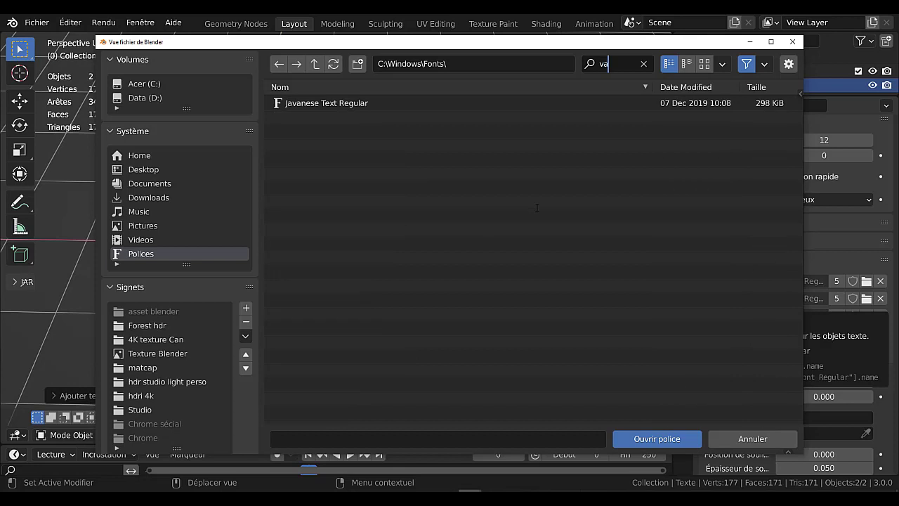
type("r")
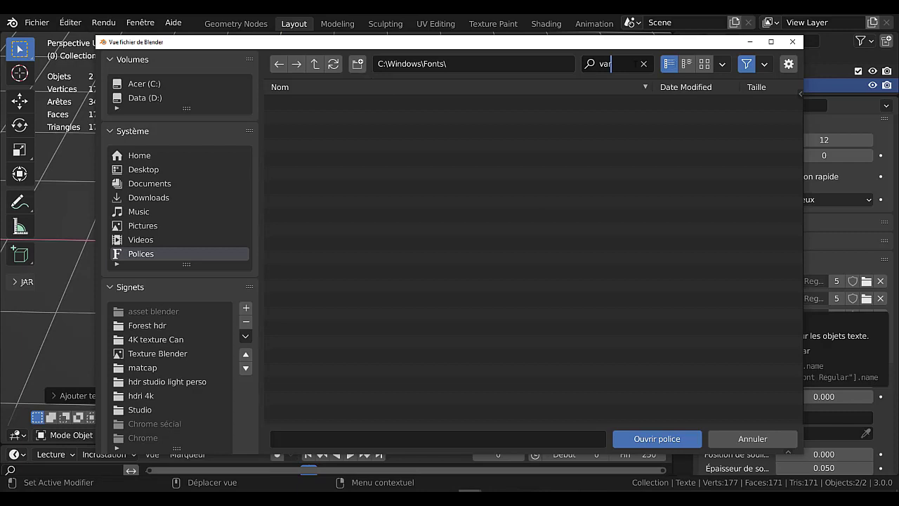
key("BackSpace")
key("BackSpace")
key("BackSpace")
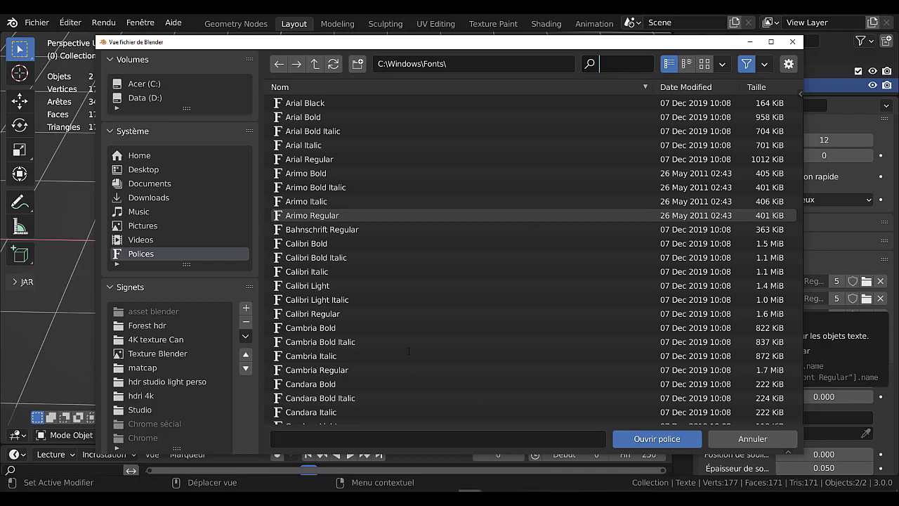
Scroll through the whole C:\Windows\Fonts list looking for a Varsity face
scroll(467, 312, "down", 2)
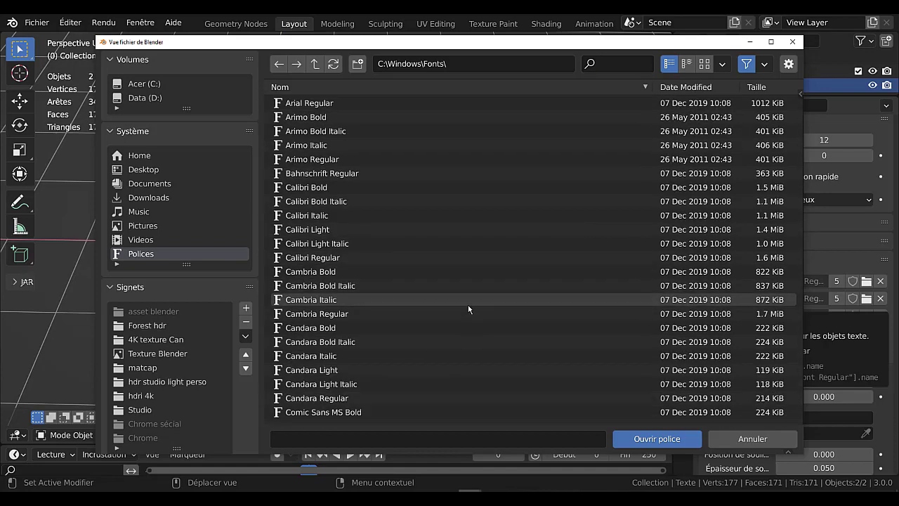
scroll(467, 312, "down", 5)
scroll(651, 300, "down", 3)
scroll(652, 295, "down", 1)
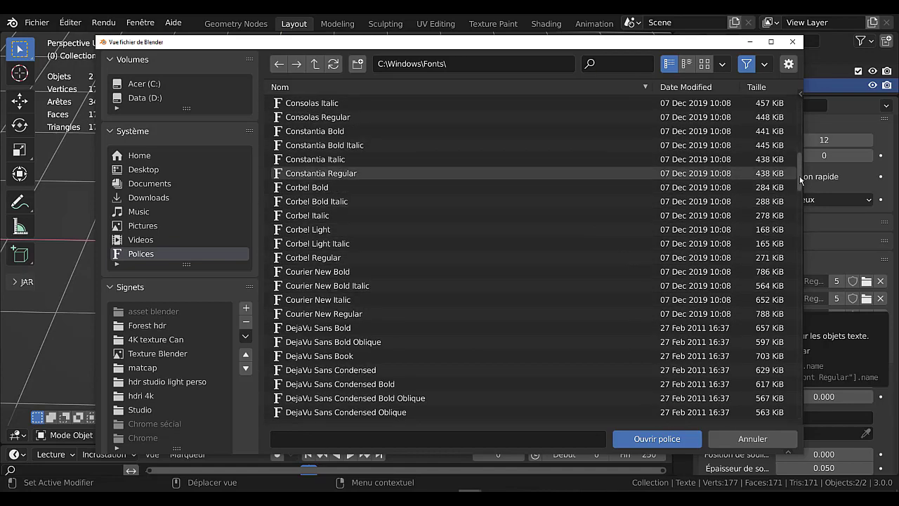
mouse_move(799, 194)
left_mouse_down()
mouse_move(794, 374)
mouse_move(804, 434)
left_mouse_up()
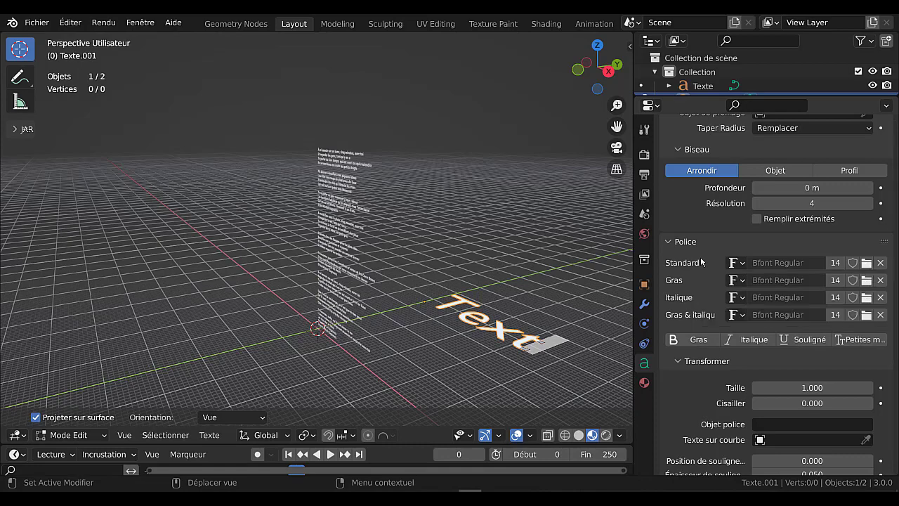
Load Varsity Regular from the Desktop as the Standard font with Ouvrir police
left_click(866, 263)
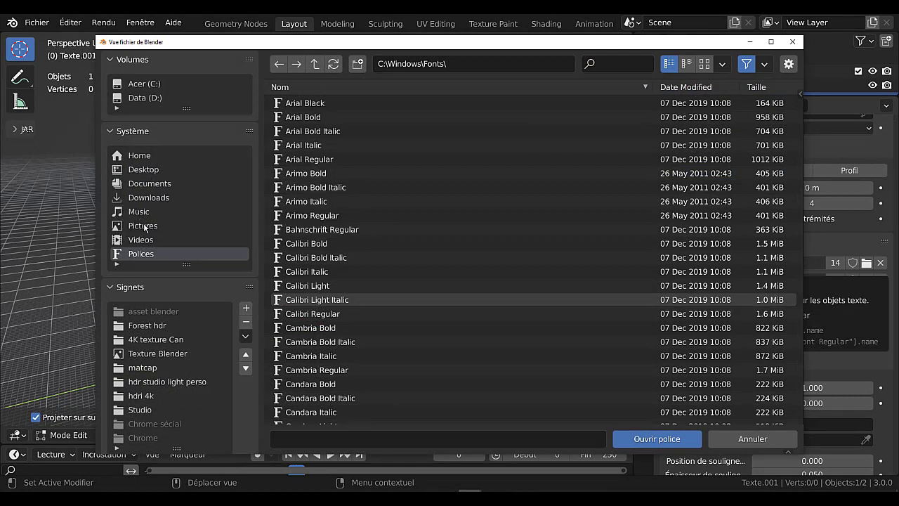
left_click(141, 172)
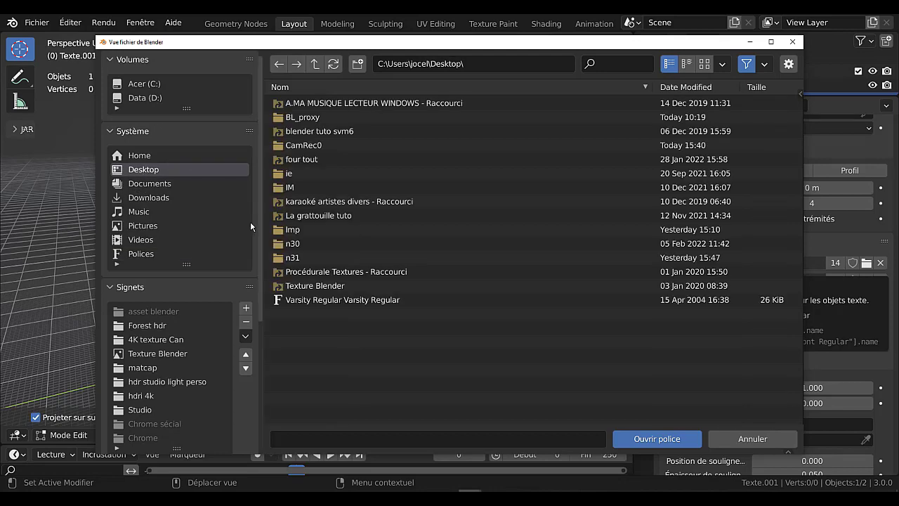
left_click(355, 302)
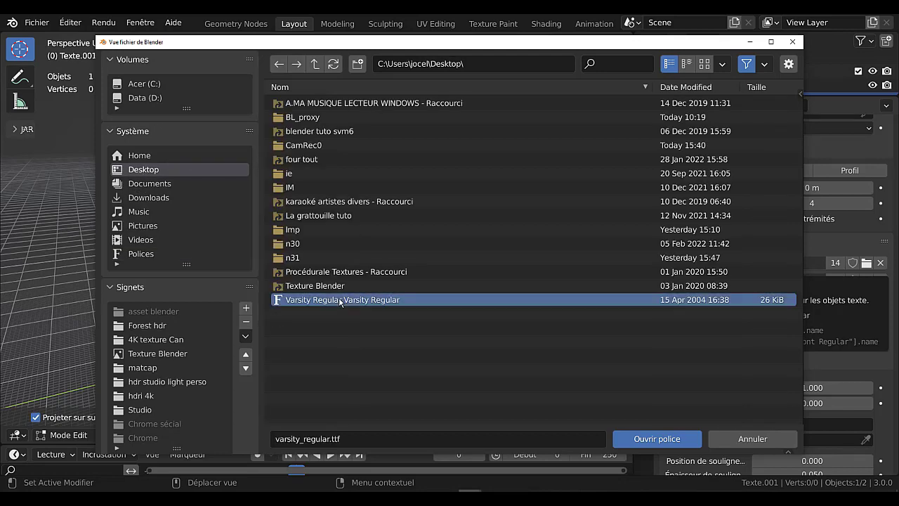
left_click(657, 439)
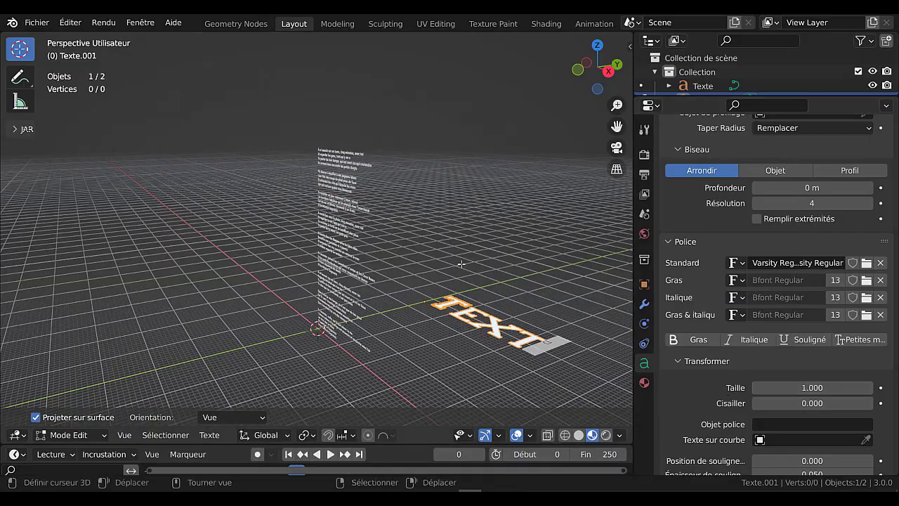
Leave text editing and delete the extra TEXT object
scroll(467, 303, "up", 2)
scroll(467, 303, "up", 2)
scroll(518, 252, "up", 2)
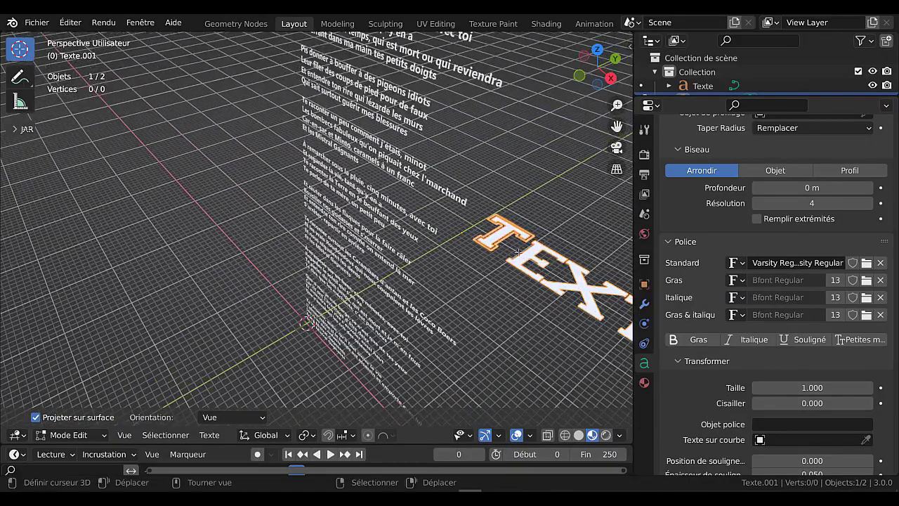
middle_click_drag(502, 298, 403, 286)
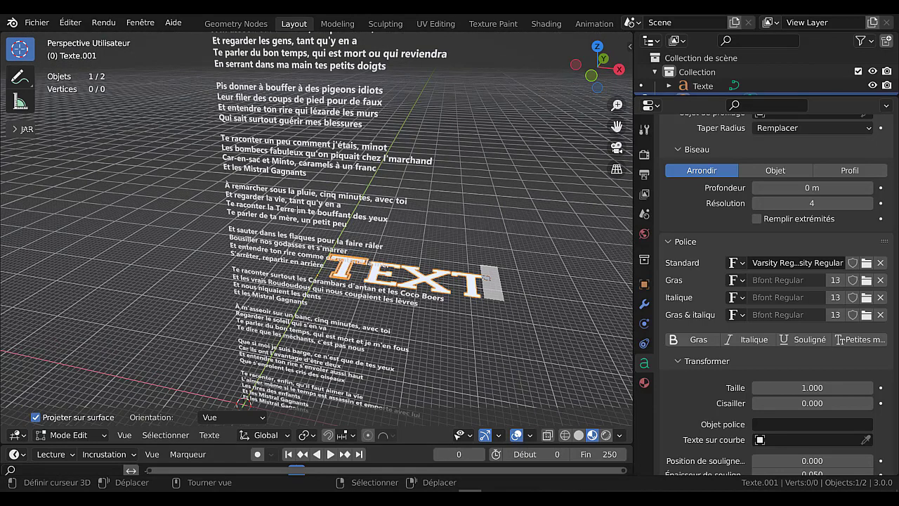
key("Tab")
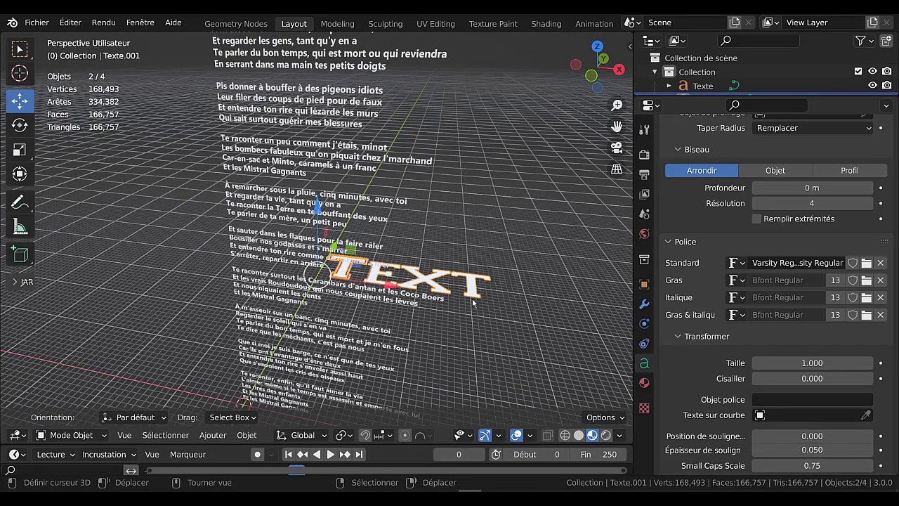
key("x")
left_click(474, 301)
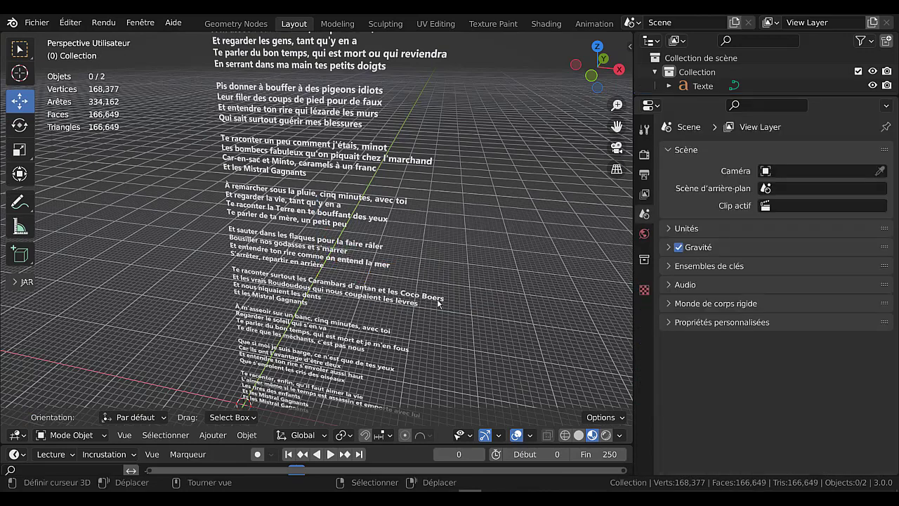
Select the lyrics text and set its Standard font to Varsity Regular
left_click(342, 255)
scroll(836, 380, "down", 1)
scroll(836, 380, "down", 3)
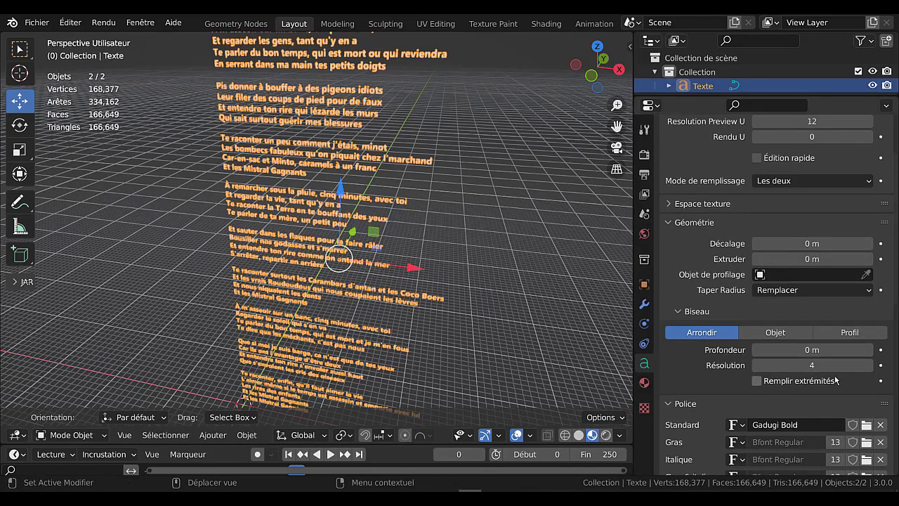
scroll(836, 380, "down", 2)
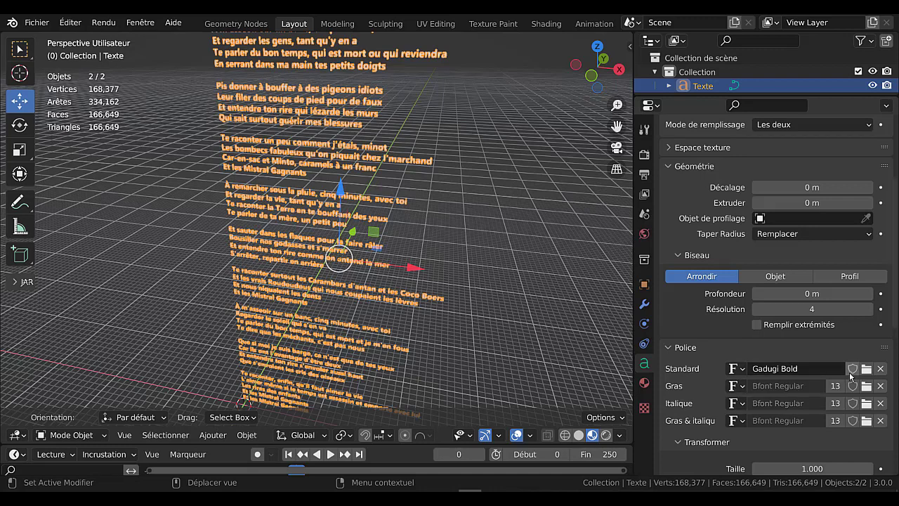
left_click(736, 370)
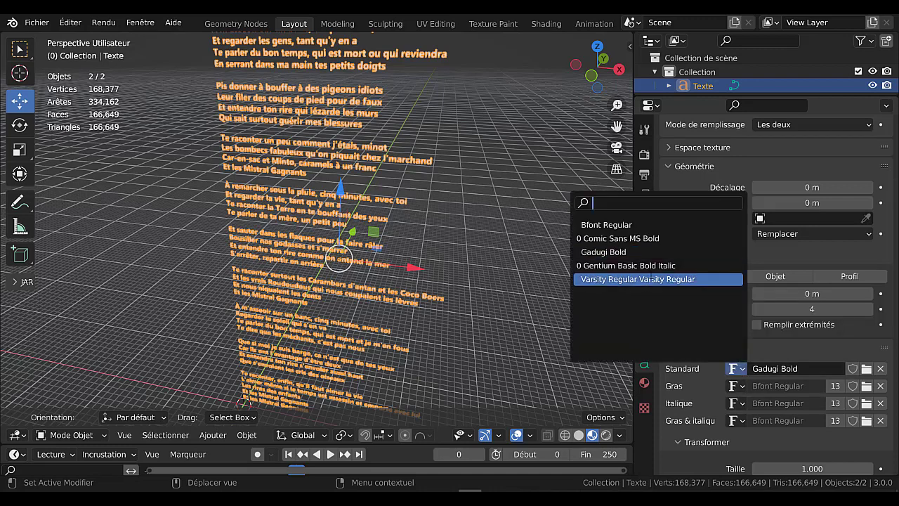
left_click(653, 280)
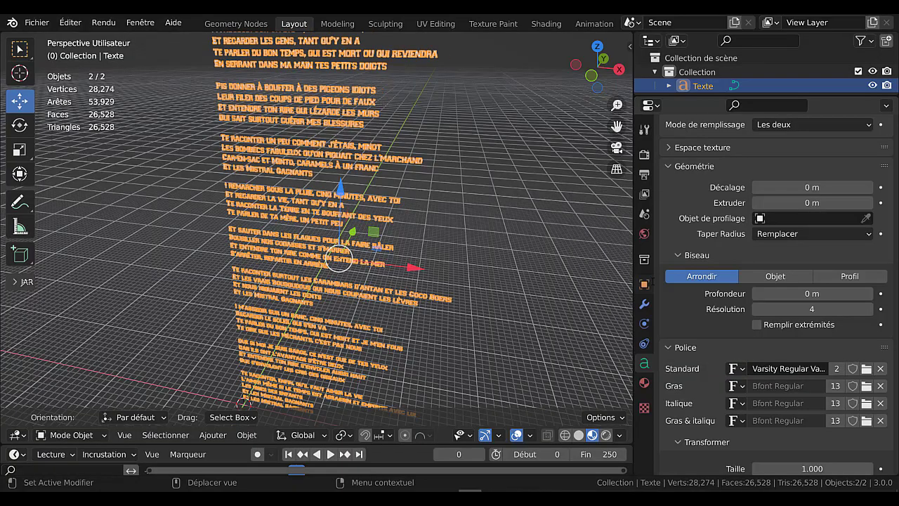
Orbit to inspect the lyrics from the side and reopen the font dropdown
scroll(520, 277, "up", 3)
scroll(507, 280, "up", 3)
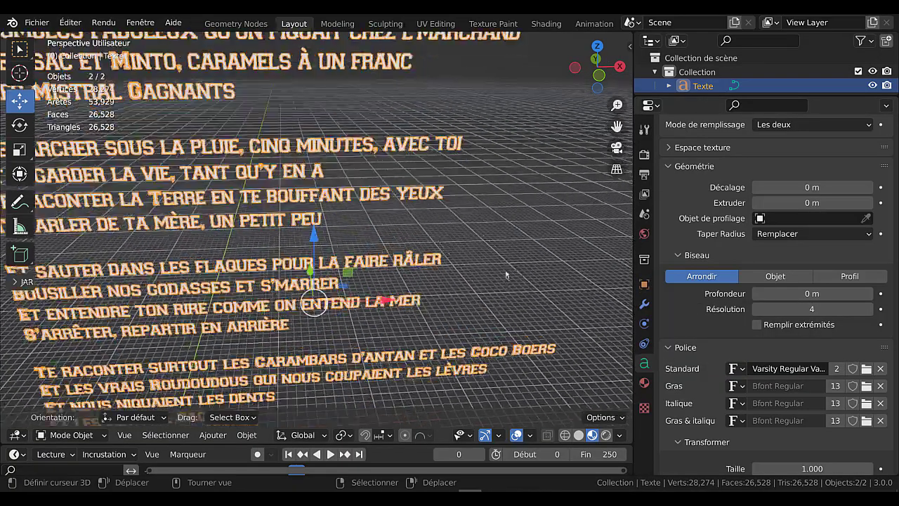
middle_click_drag(507, 280, 460, 256)
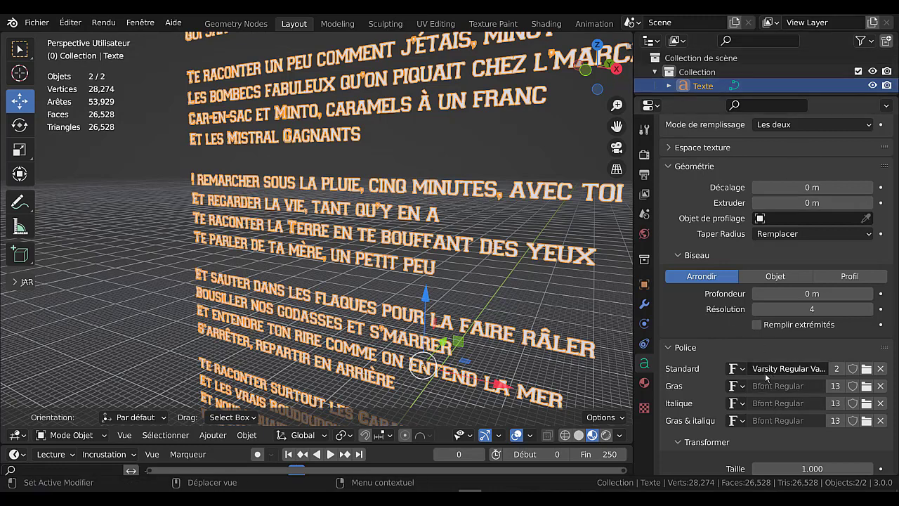
left_click(736, 371)
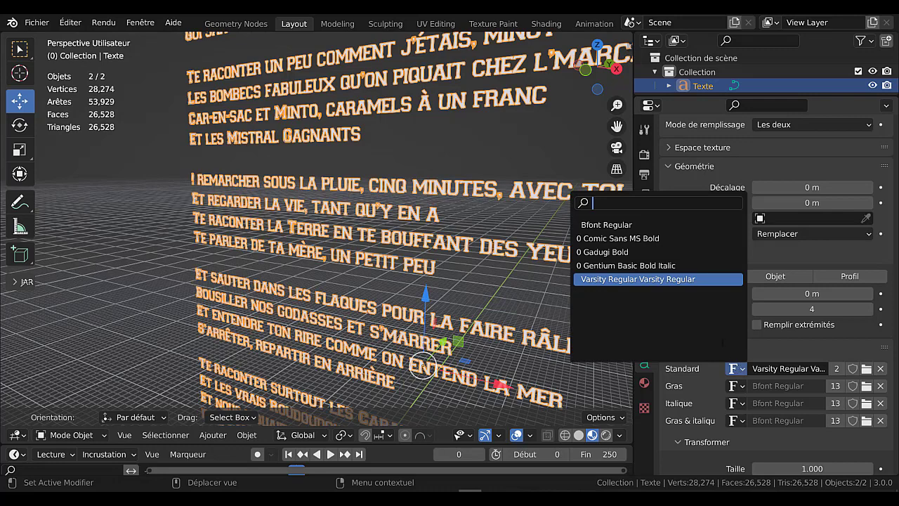
Load Butterflies Regular from the refreshed Desktop listing as the lyrics' Standard font
left_click(866, 368)
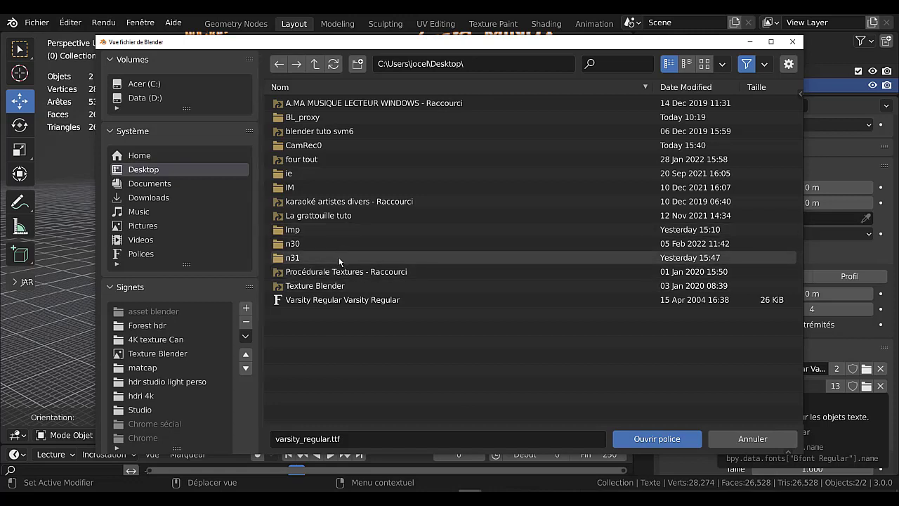
left_click(792, 43)
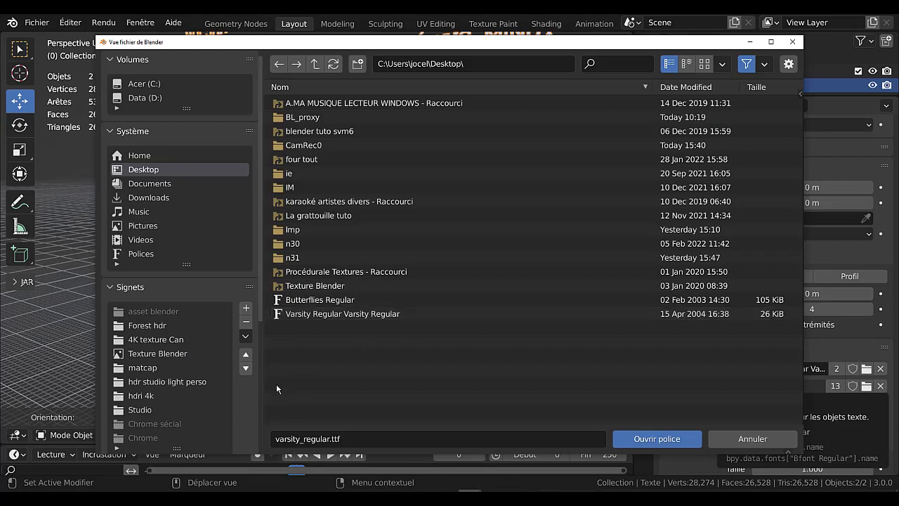
left_click(304, 302)
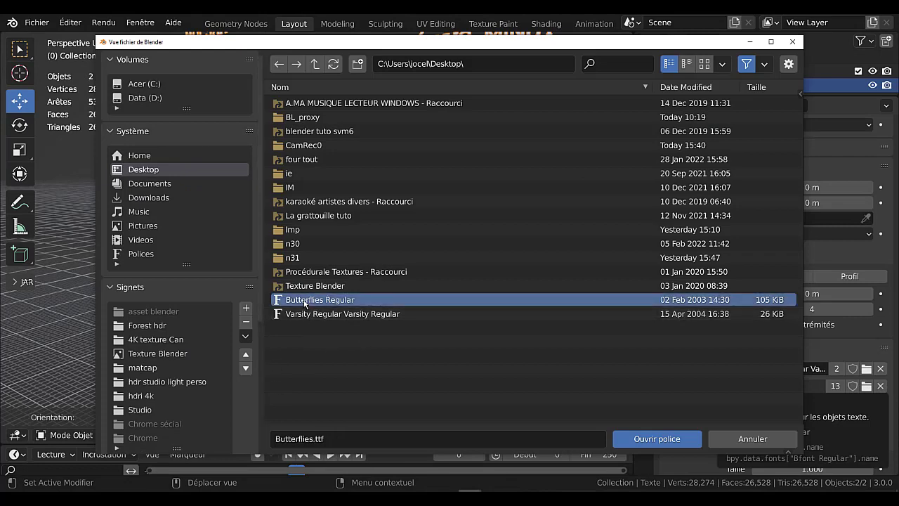
left_click(646, 439)
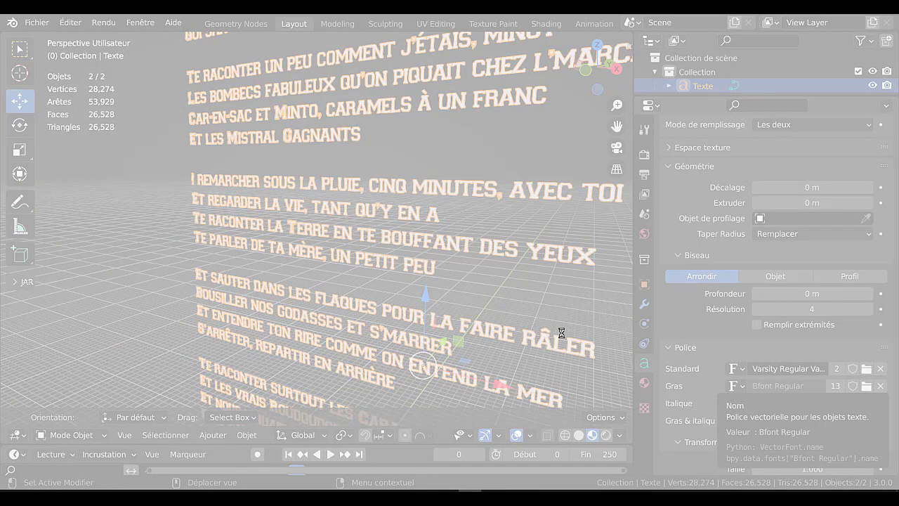
View the butterfly text edge-on, then reload Varsity Regular from the Desktop as the Standard font
key("KP_4")
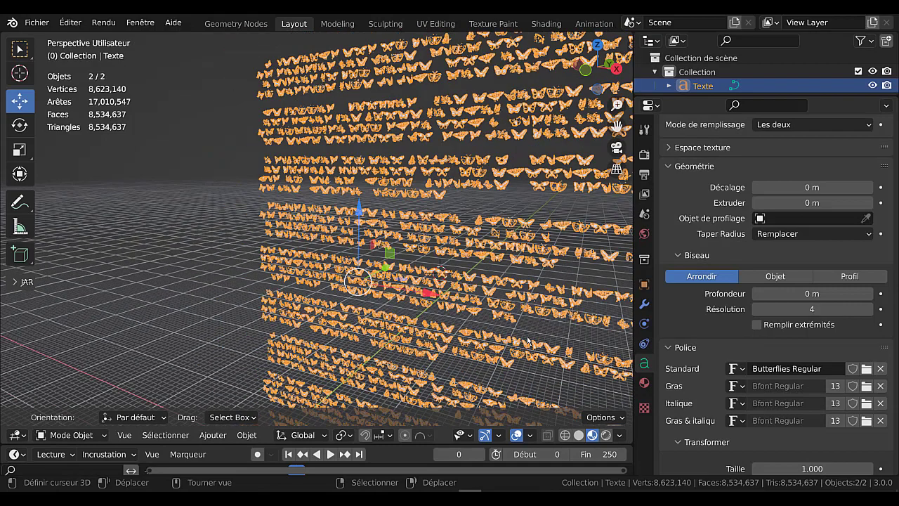
scroll(528, 341, "up", 3)
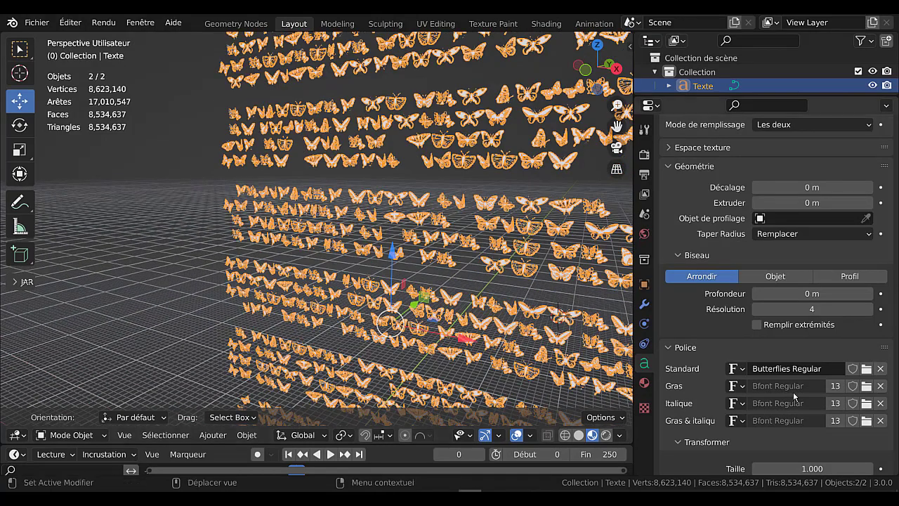
left_click(867, 369)
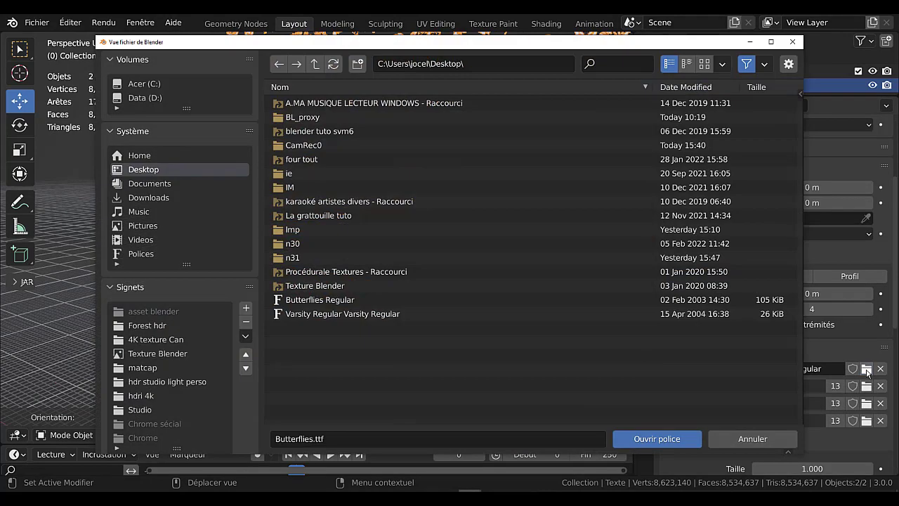
left_click(309, 315)
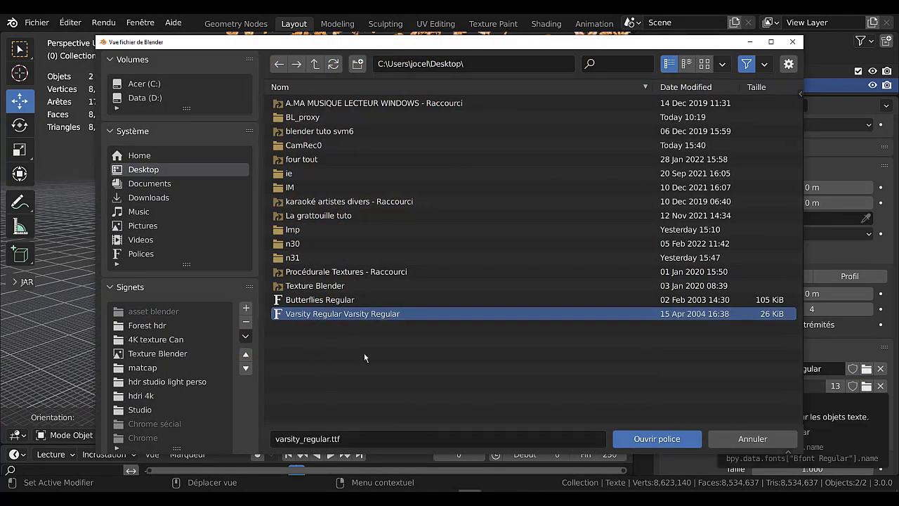
left_click(678, 442)
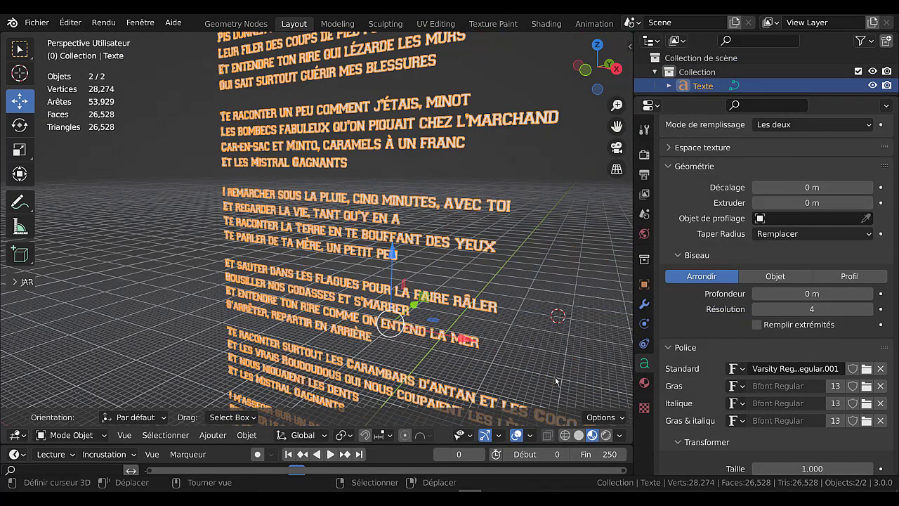
Orbit the lyrics, check the dafont.com page in Chrome, and return to Blender
middle_click_drag(557, 381, 477, 366)
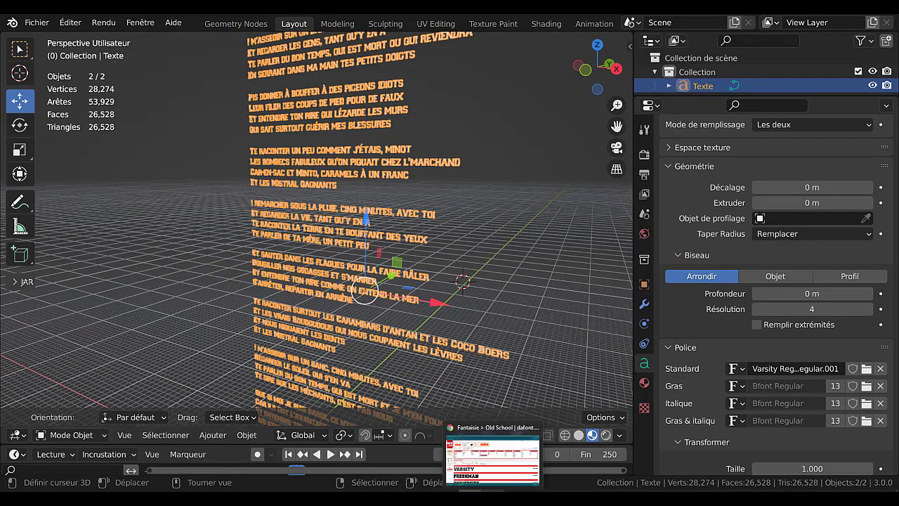
left_click(483, 472)
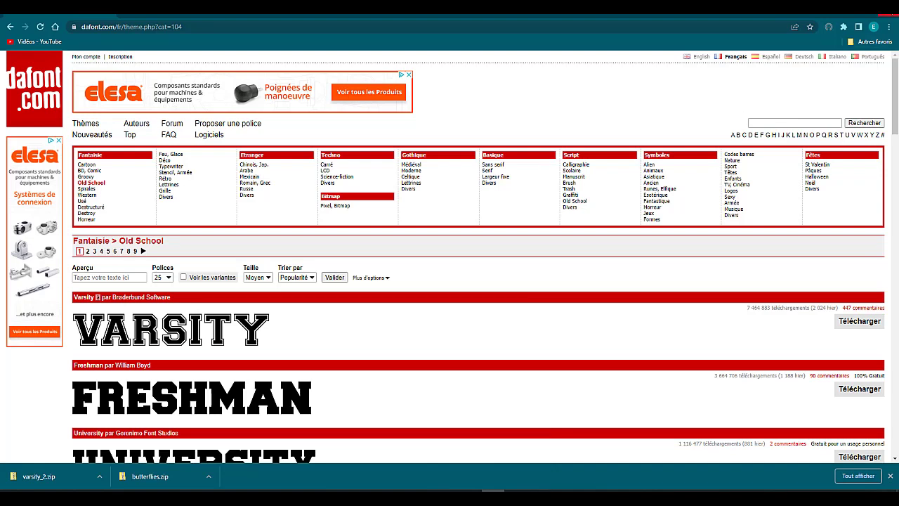
key("alt+Tab")
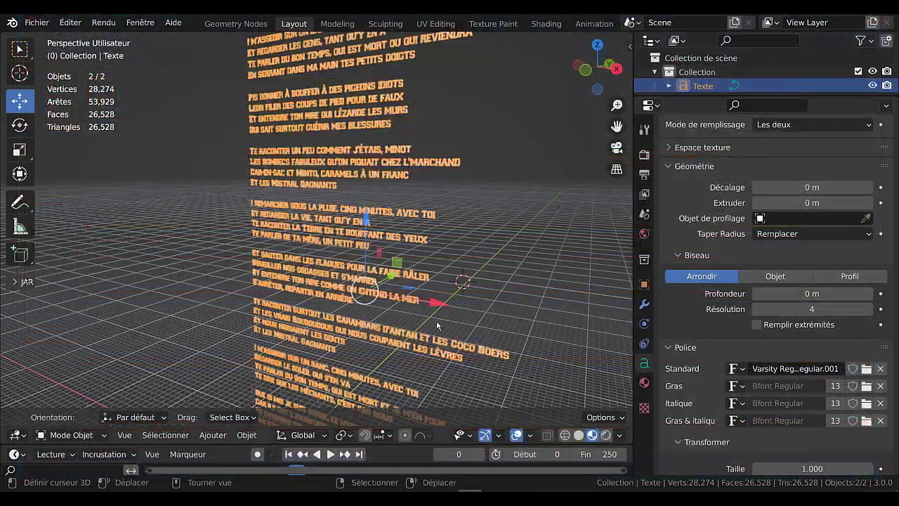
middle_click_drag(493, 345, 501, 312)
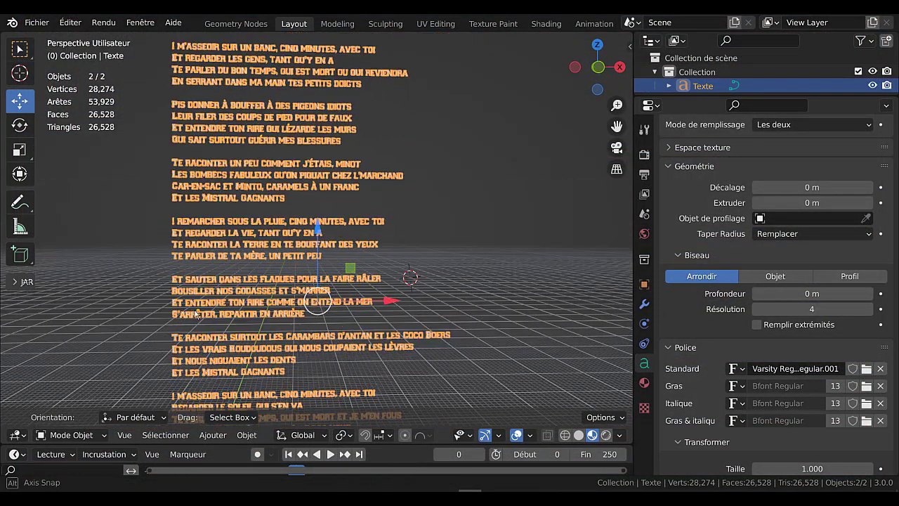
key("KP_1")
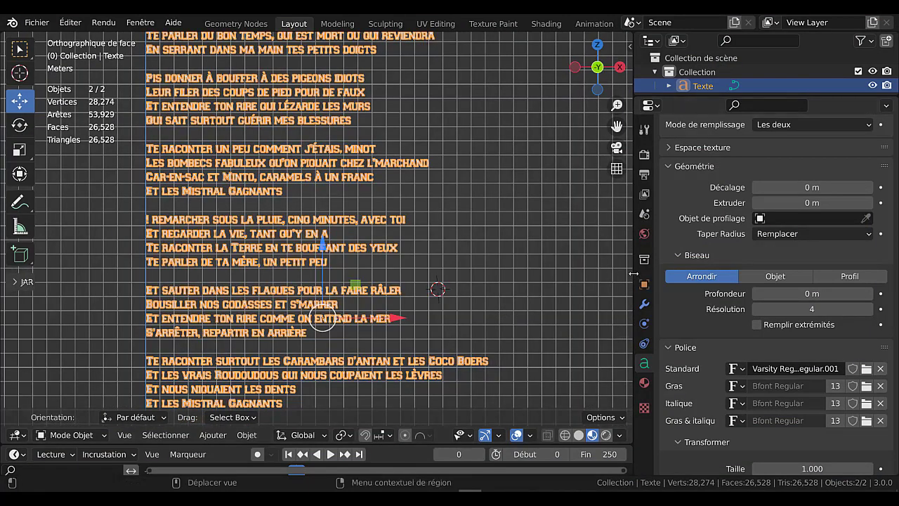
left_click_drag(633, 273, 745, 275)
scroll(593, 289, "down", 3)
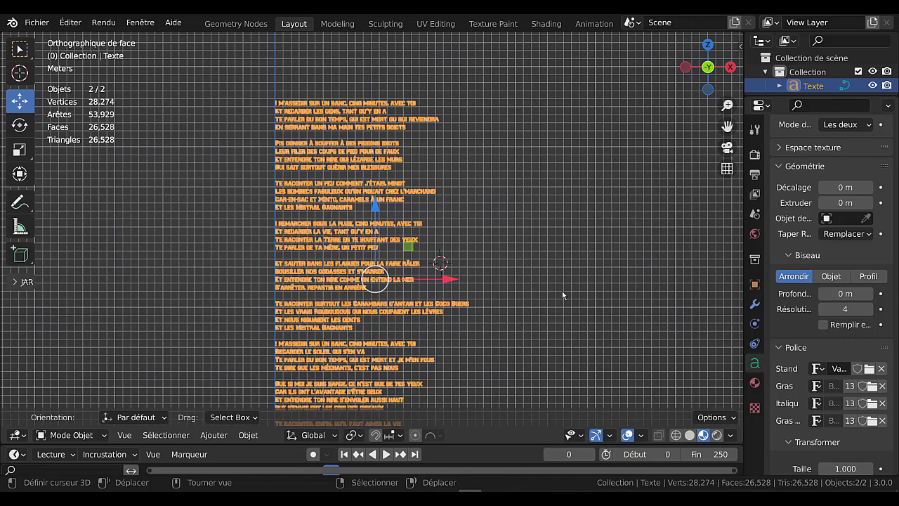
scroll(541, 310, "up", 2)
scroll(533, 274, "up", 1)
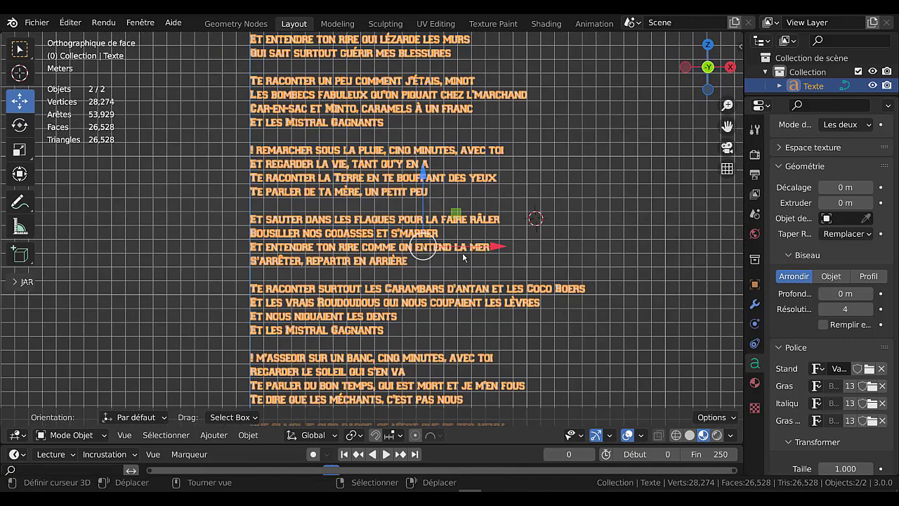
scroll(593, 246, "down", 3)
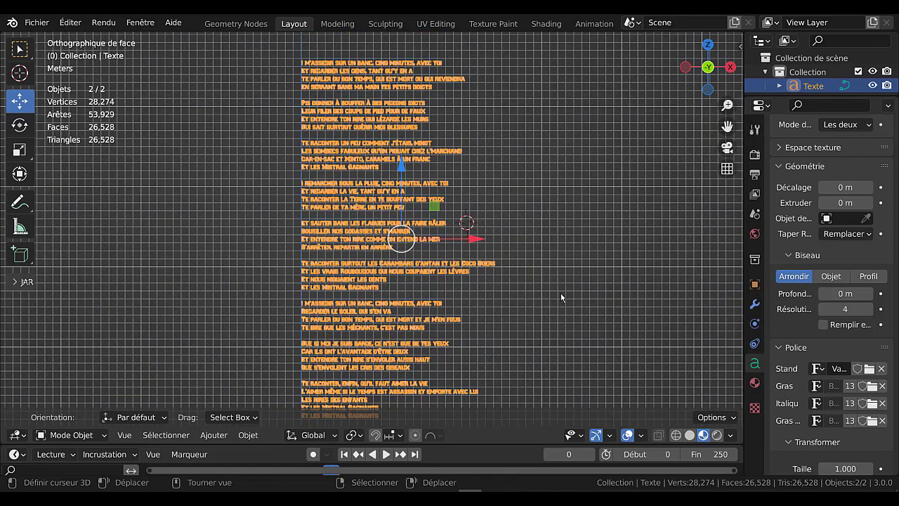
scroll(562, 285, "up", 2)
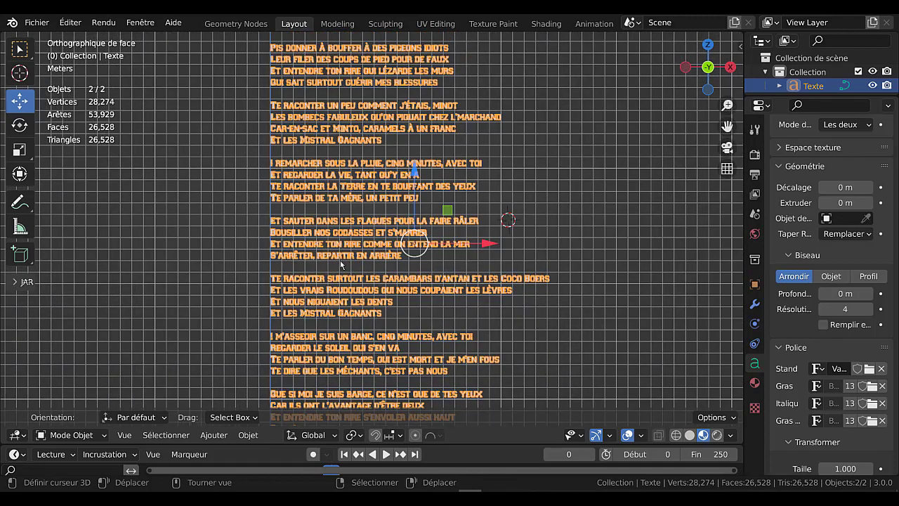
scroll(603, 262, "down", 3)
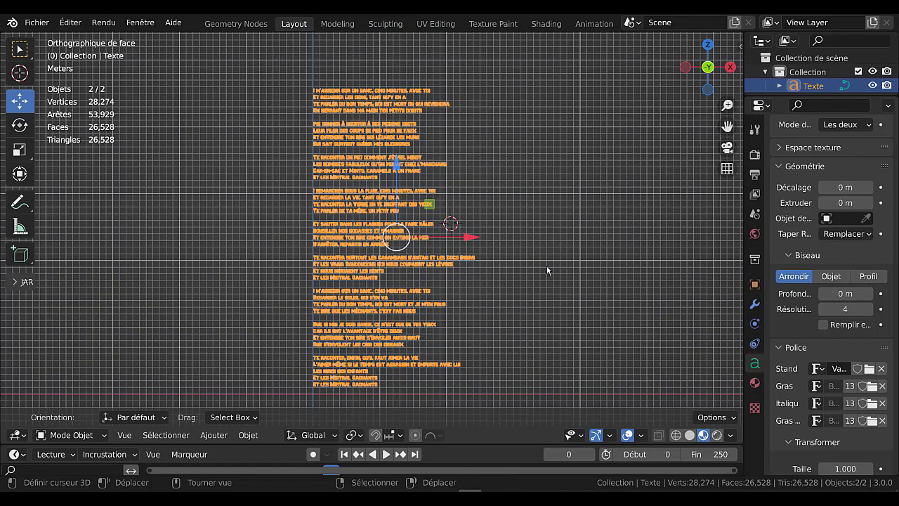
scroll(543, 260, "up", 1)
scroll(541, 260, "up", 1)
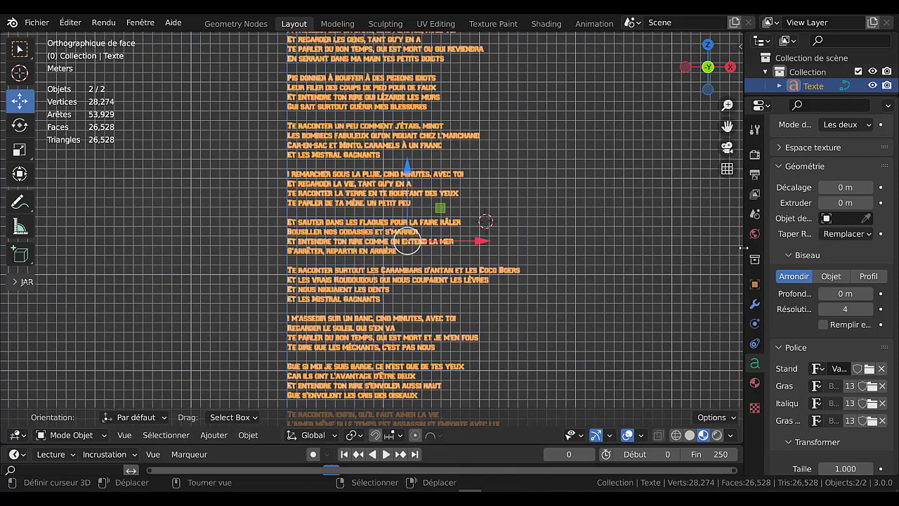
left_click_drag(743, 247, 713, 250)
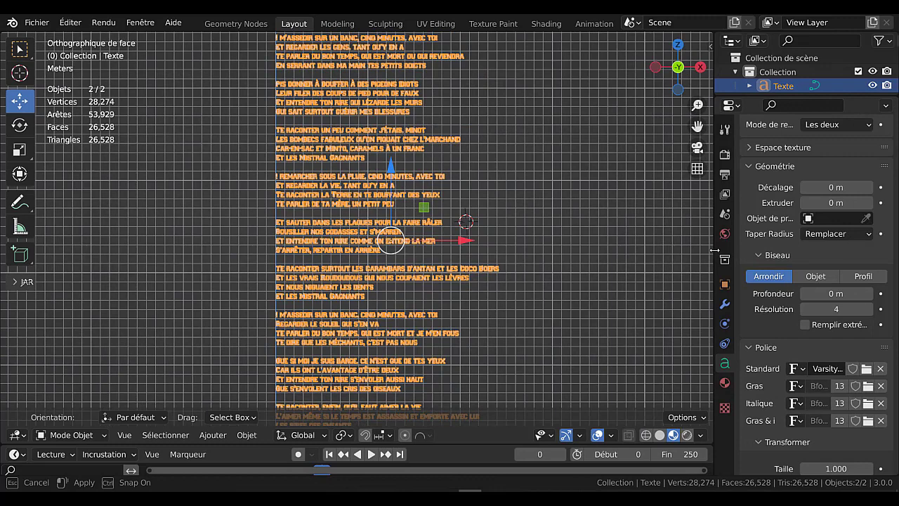
left_click(570, 245)
scroll(565, 254, "down", 1)
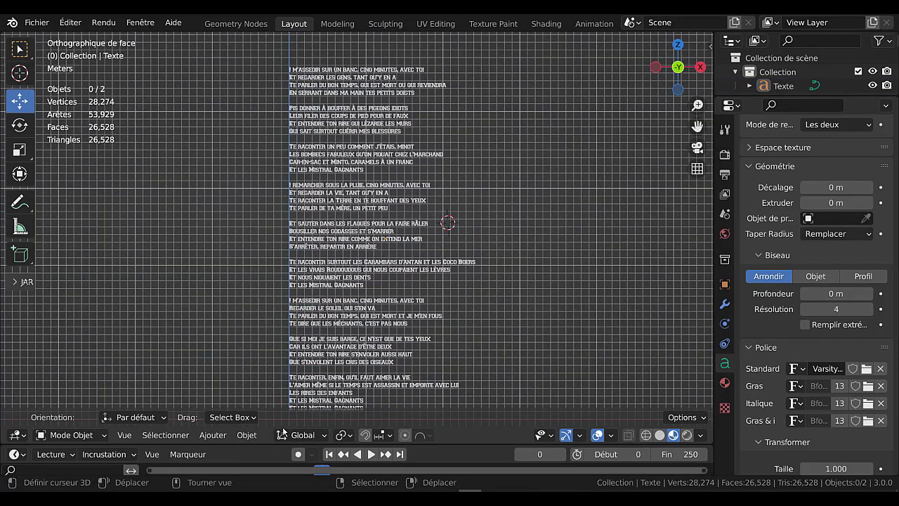
scroll(537, 349, "down", 2)
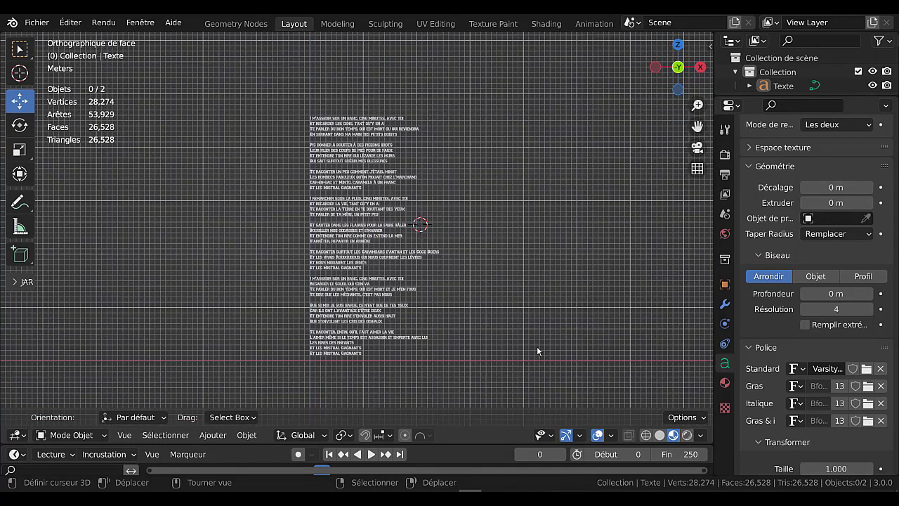
scroll(522, 345, "up", 2)
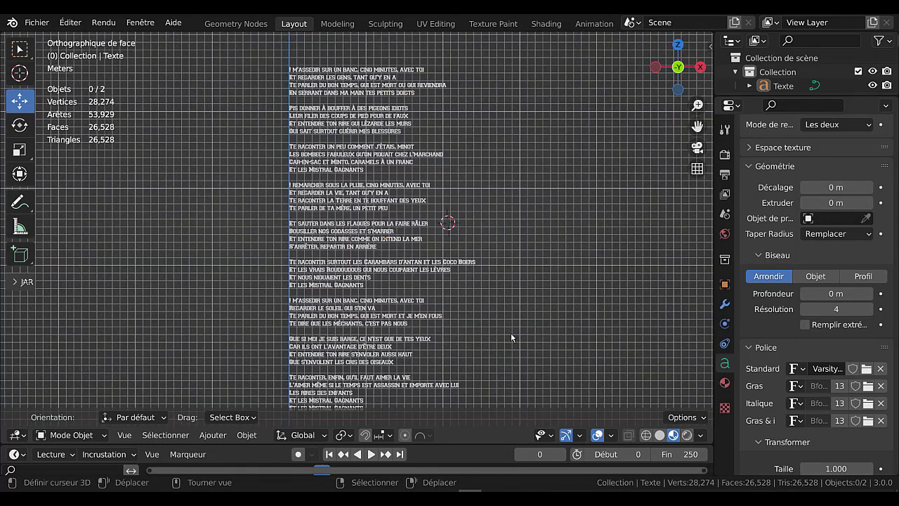
Snap the 3D cursor to the world origin with Shift+S
left_click(214, 435)
key("shift+s")
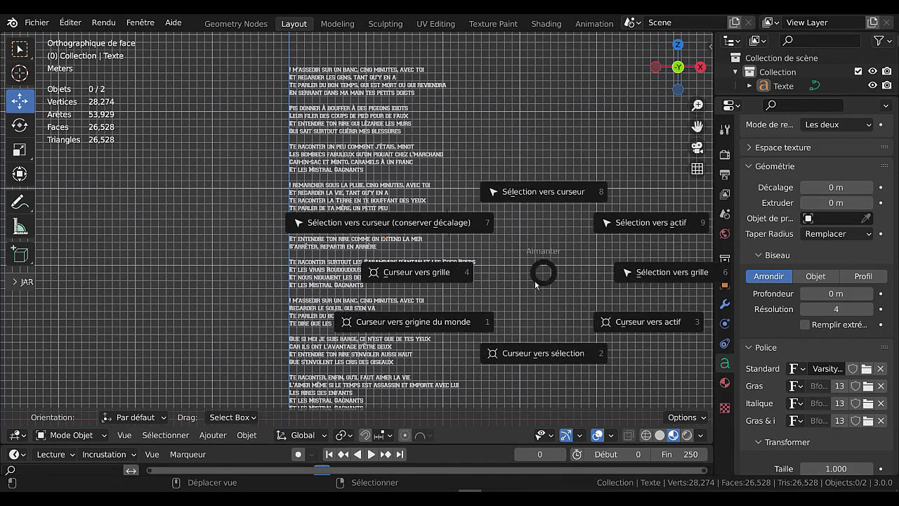
left_click(462, 322)
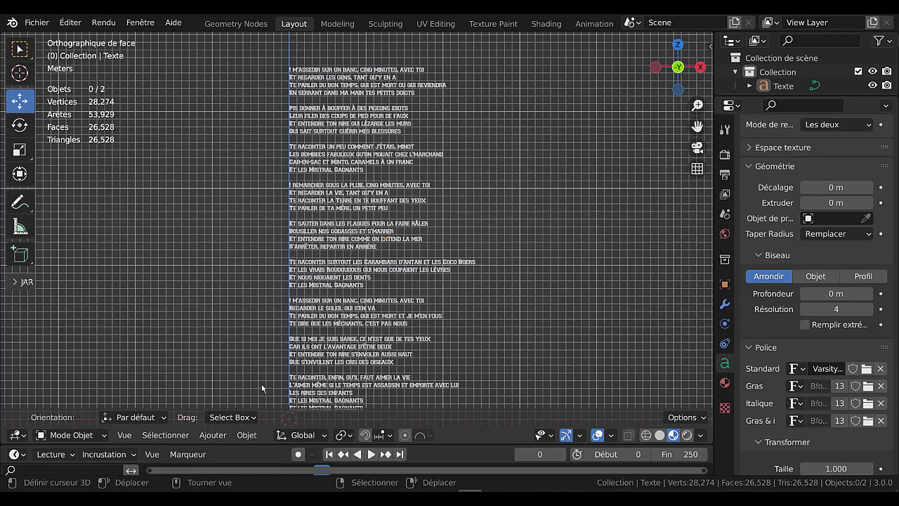
Add a camera at the origin and look through it with Ctrl+Numpad 0
left_click(213, 436)
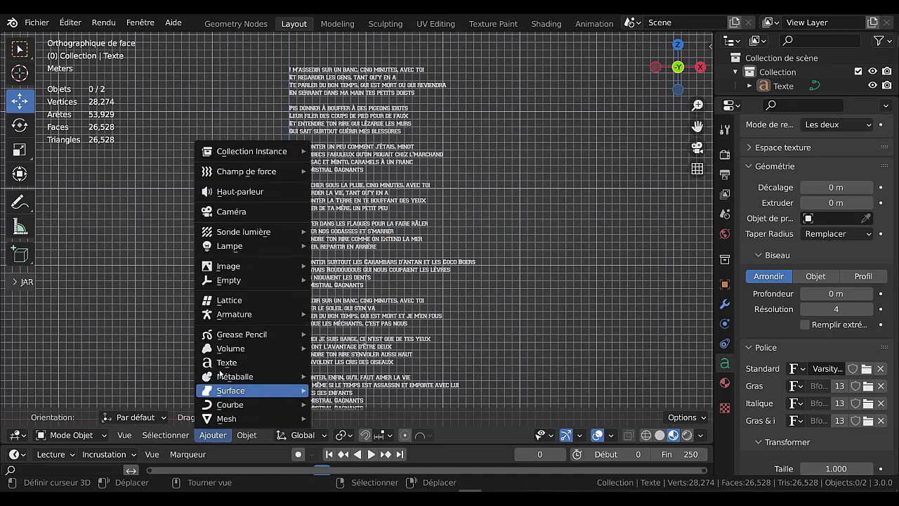
left_click(221, 212)
scroll(608, 366, "down", 3)
scroll(608, 367, "up", 1)
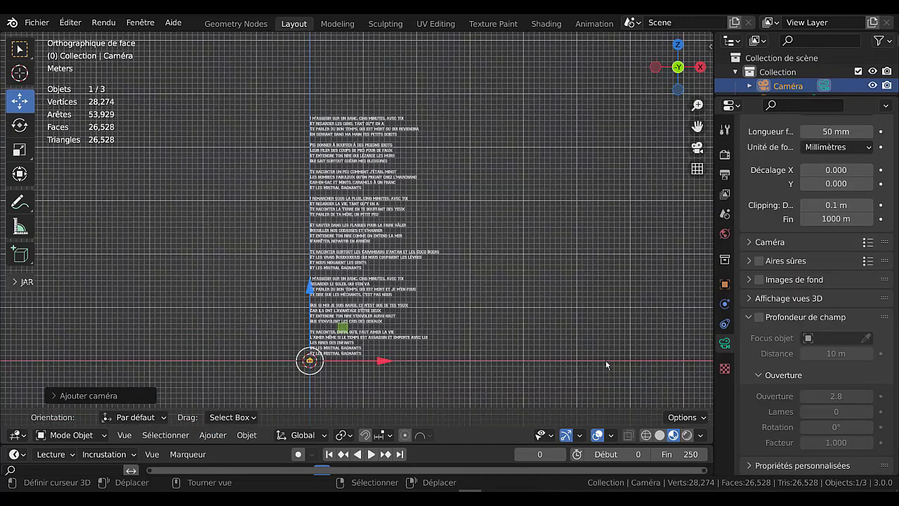
key("shift")
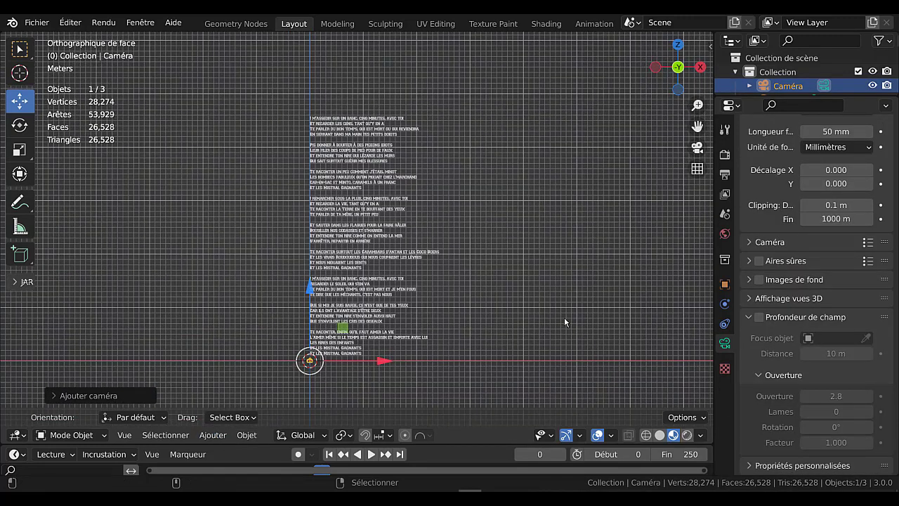
key("ctrl+KP_0")
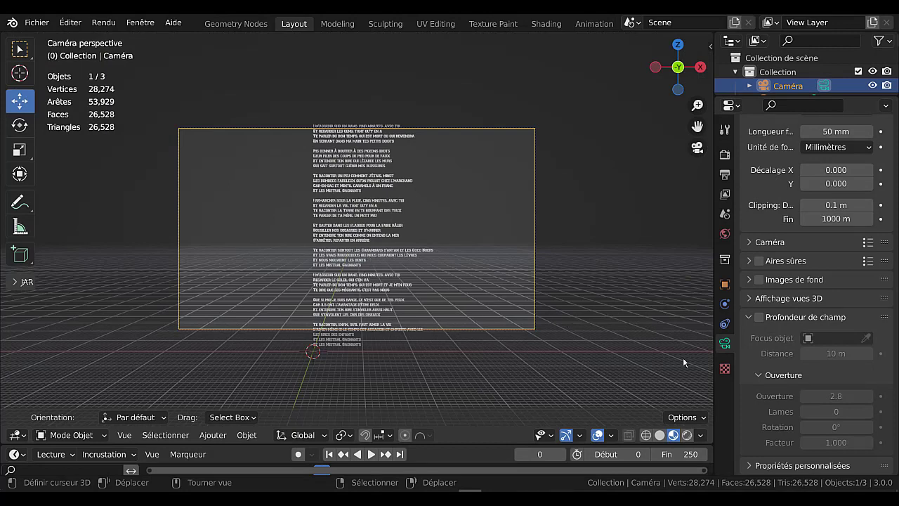
Raise the camera's focal length to 95 mm
scroll(408, 298, "up", 2)
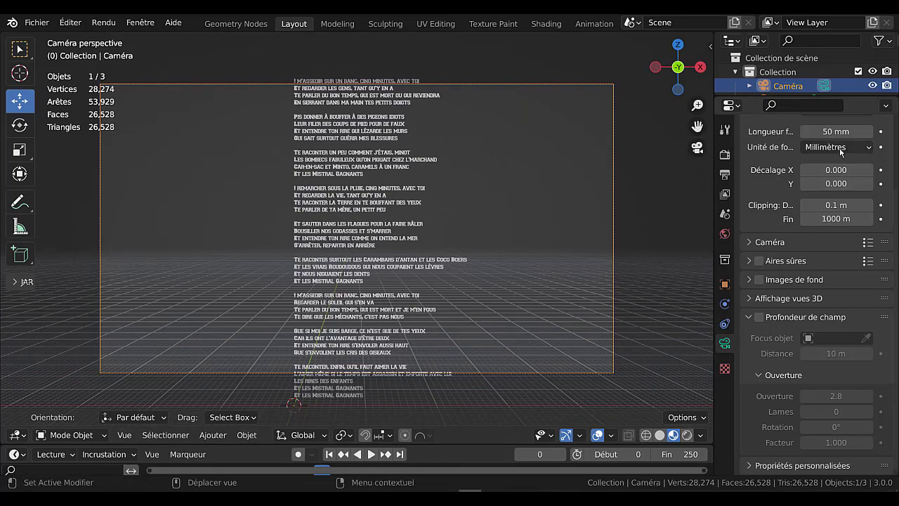
mouse_move(836, 131)
left_mouse_down()
mouse_move(871, 131)
mouse_move(822, 132)
left_mouse_up()
scroll(485, 279, "down", 2)
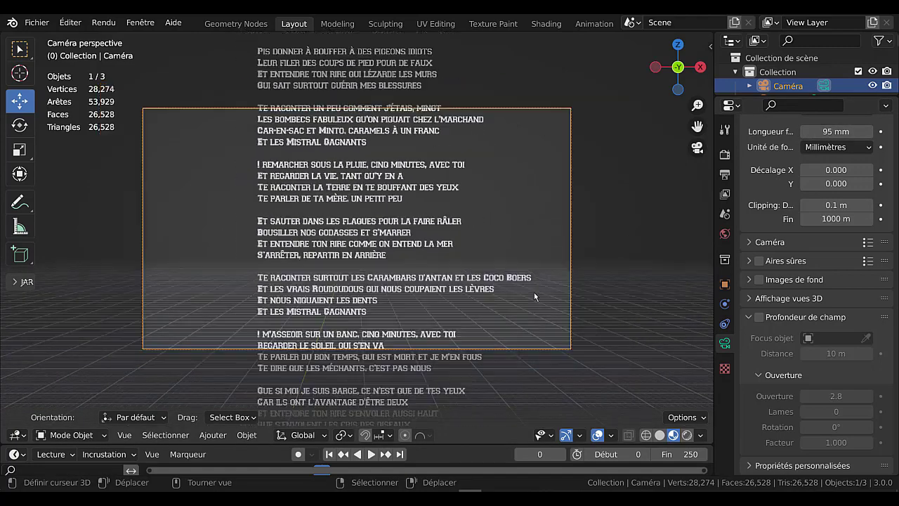
scroll(534, 293, "down", 2)
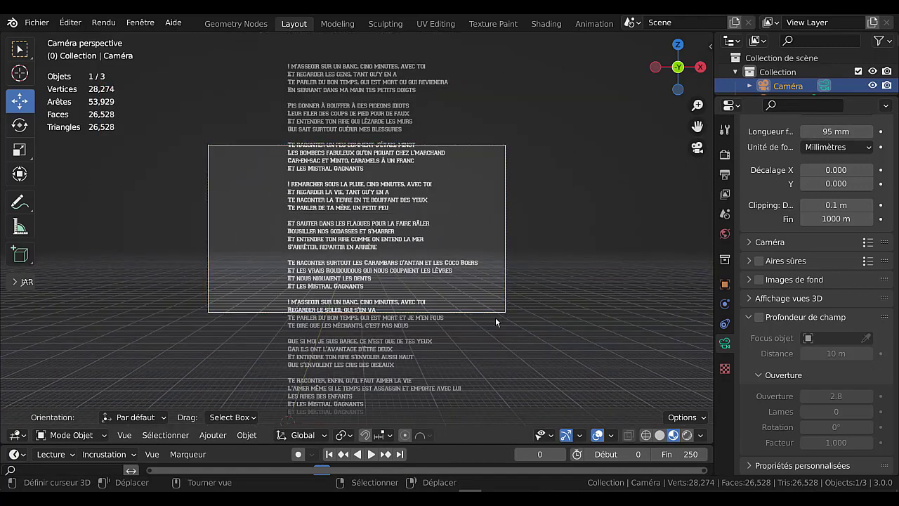
Slide the camera along the global X axis to frame the lyrics
key("g")
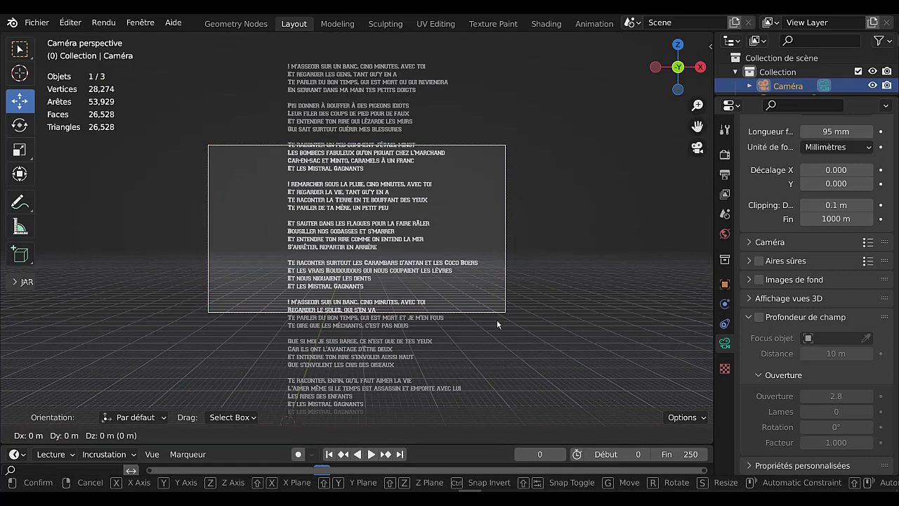
key("x")
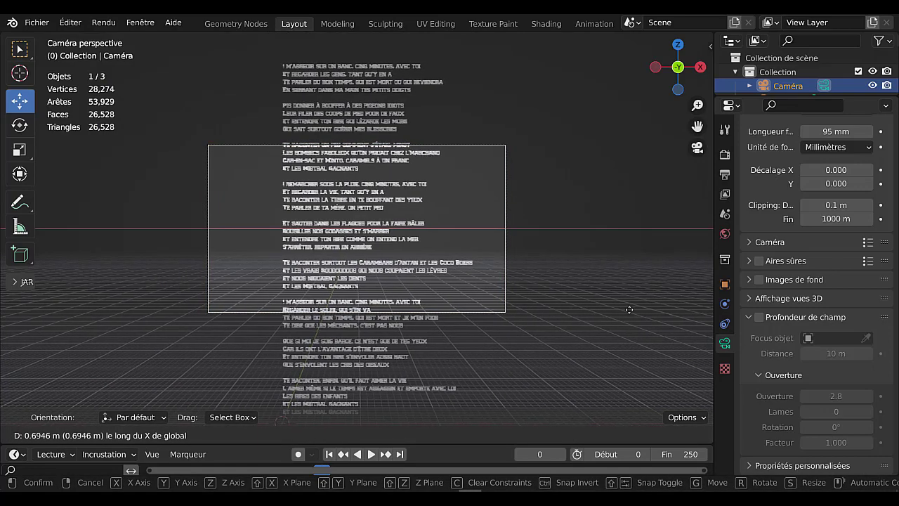
left_click(216, 255)
scroll(264, 276, "down", 1)
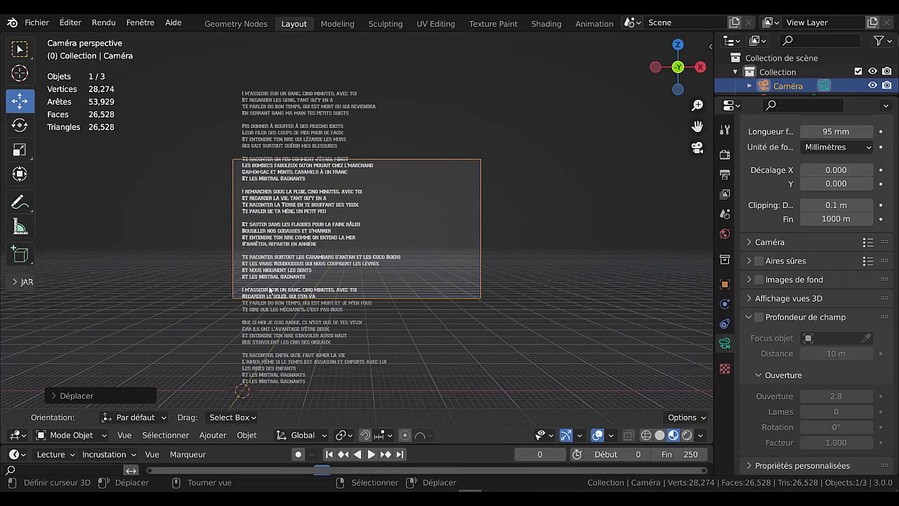
scroll(281, 281, "down", 1)
scroll(303, 288, "up", 2)
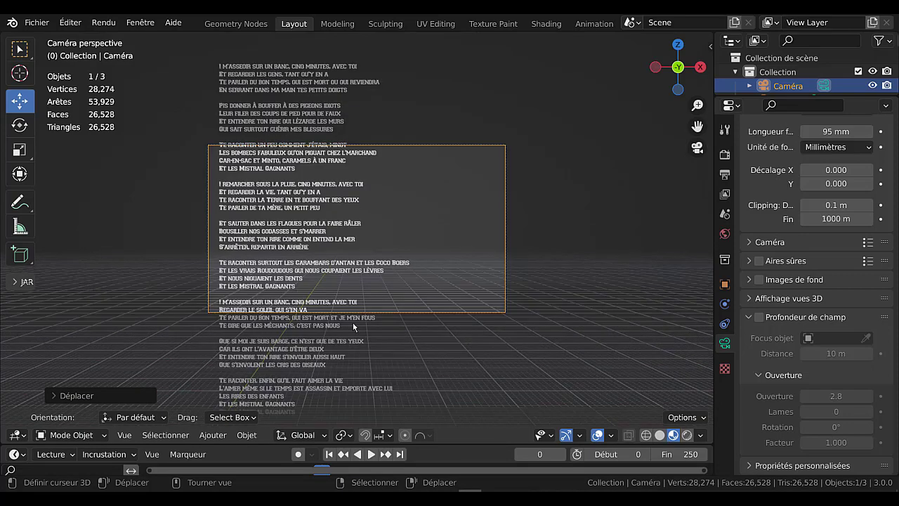
Move the lyrics text down below the camera frame
left_click(285, 341)
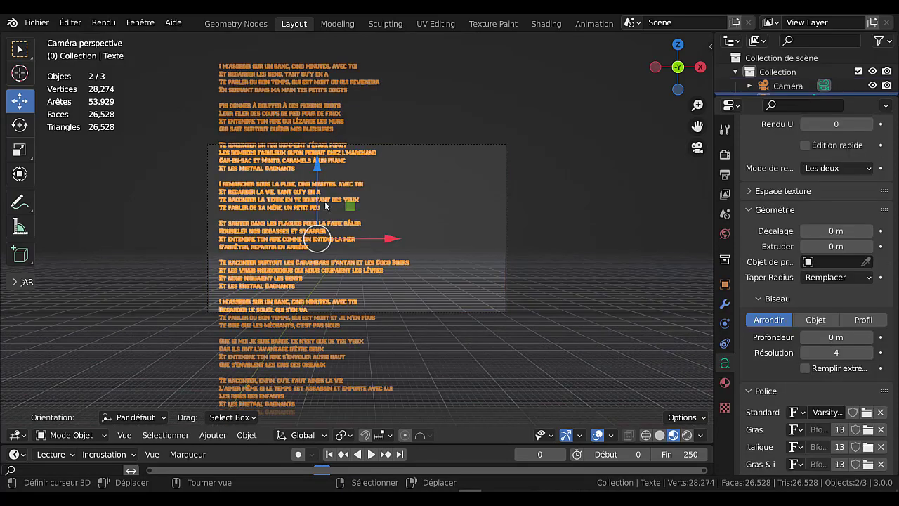
mouse_move(320, 175)
left_mouse_down()
mouse_move(299, 34)
mouse_move(528, 356)
left_mouse_up()
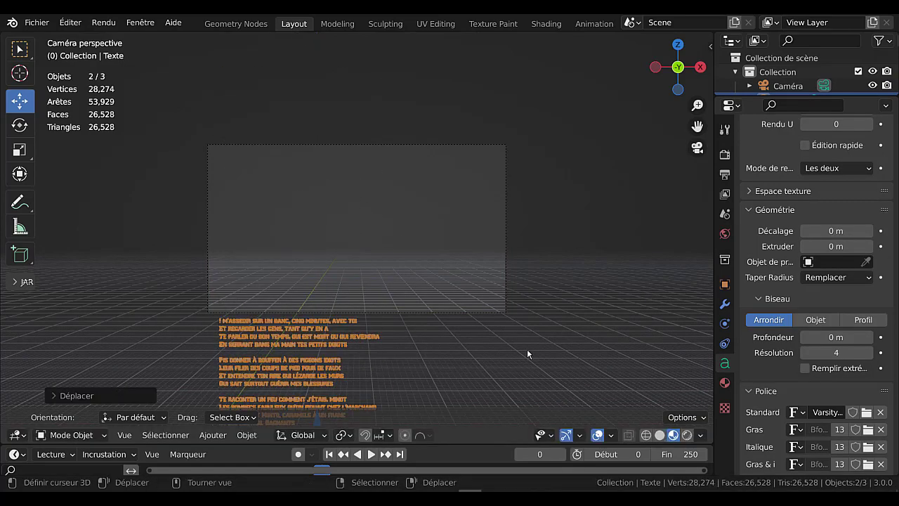
left_click(608, 339)
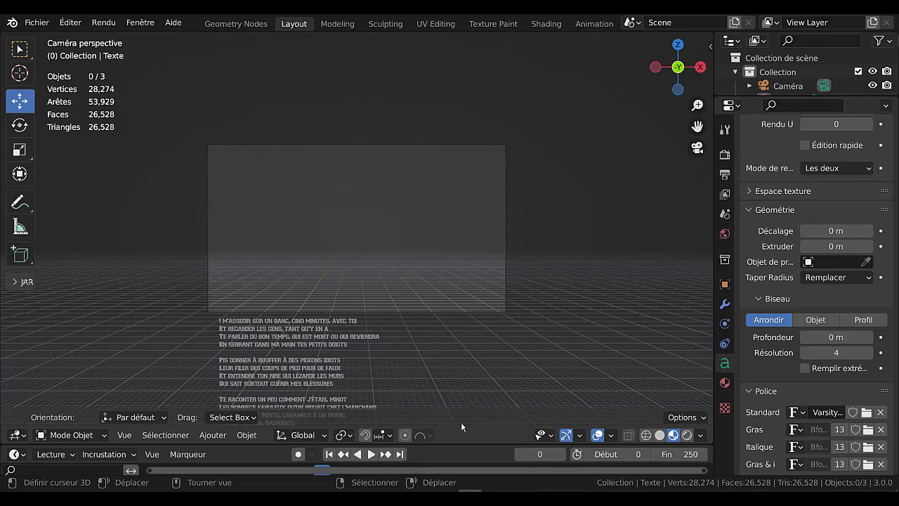
Make the timeline area taller
mouse_move(447, 445)
left_mouse_down()
mouse_move(462, 283)
mouse_move(466, 312)
left_mouse_up()
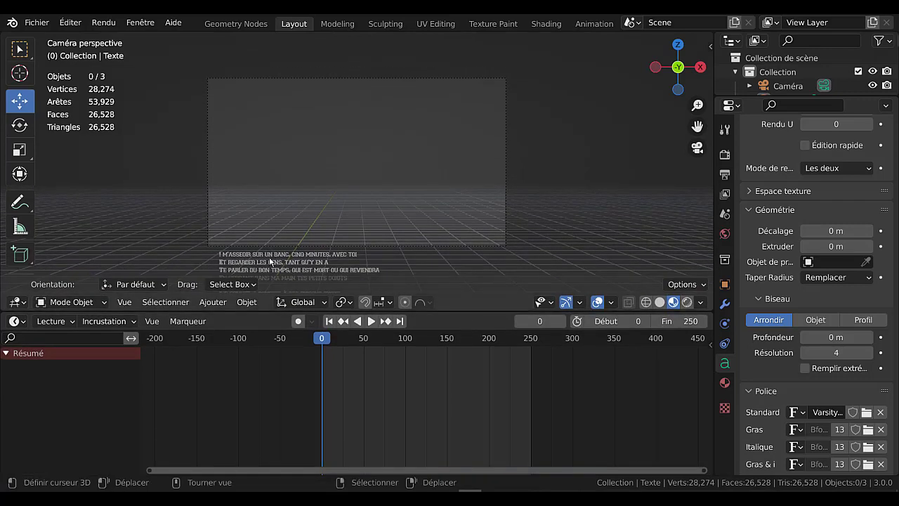
left_click(269, 256)
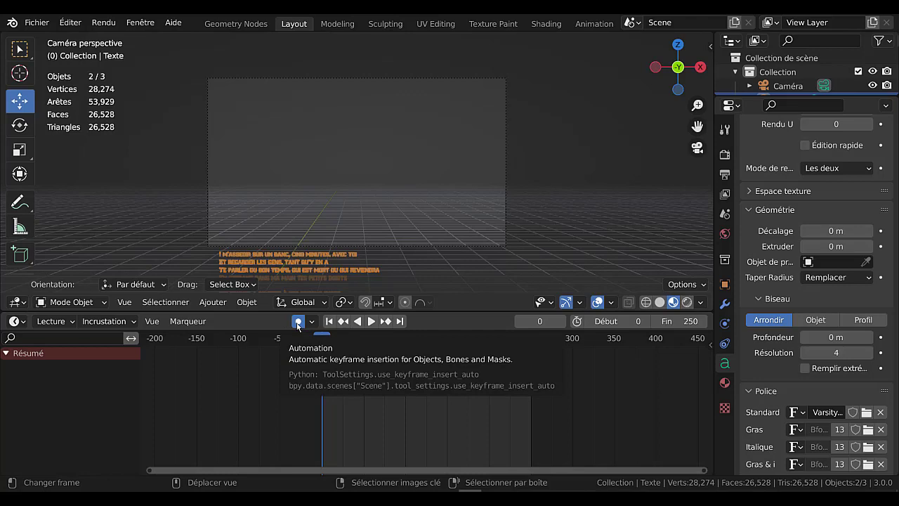
scroll(488, 265, "down", 4)
scroll(488, 266, "down", 1)
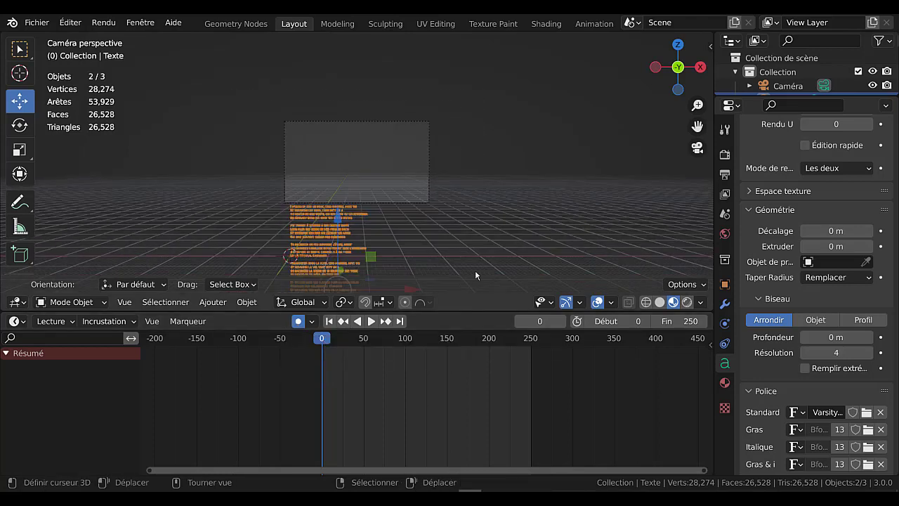
scroll(442, 280, "up", 2)
scroll(414, 270, "down", 2)
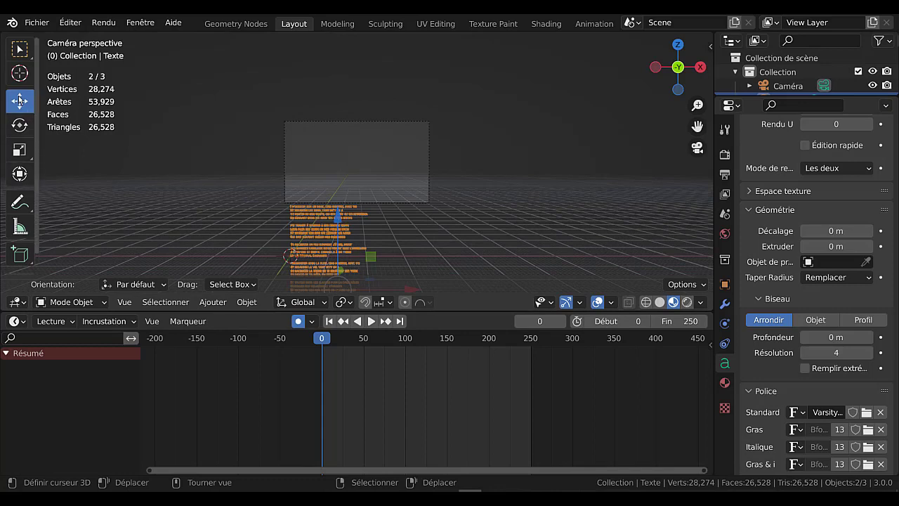
Key the text's starting position at frame 0 and set the end frame to 1000
left_click(339, 221)
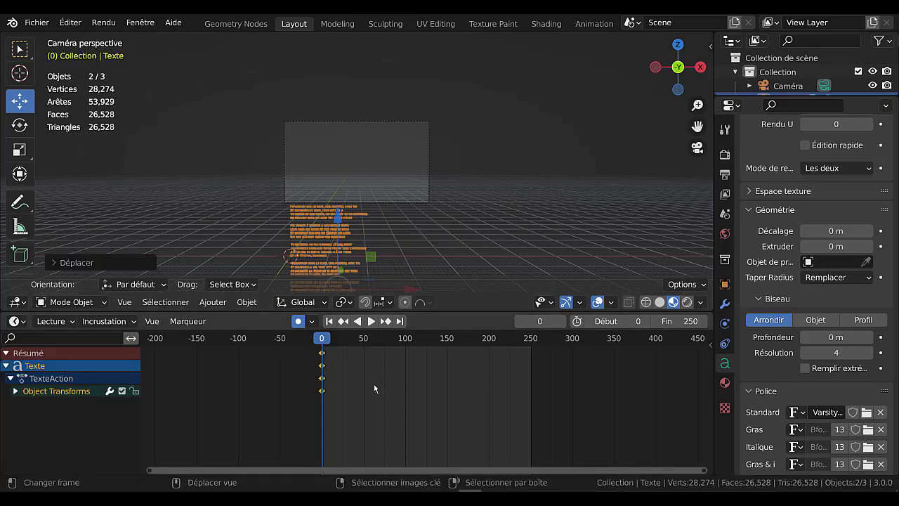
left_click_drag(322, 340, 493, 345)
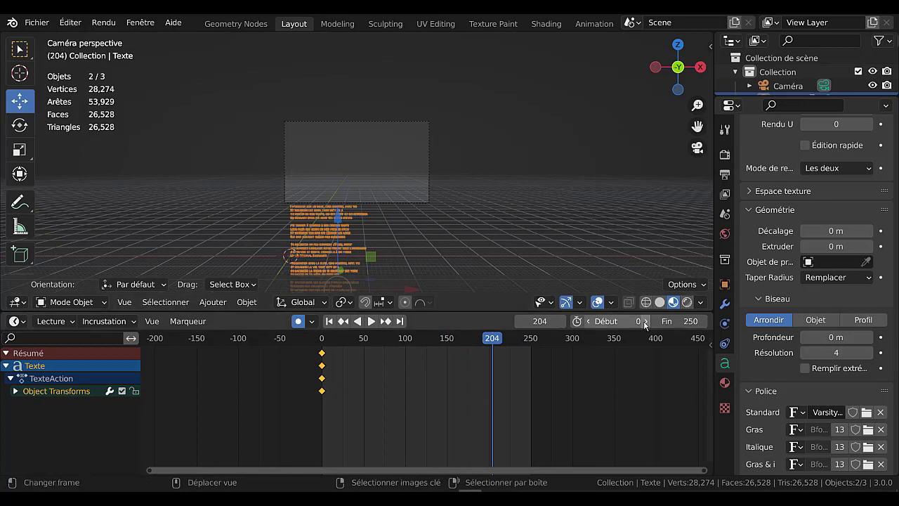
scroll(678, 345, "down", 2)
scroll(677, 343, "down", 2)
scroll(677, 342, "down", 2)
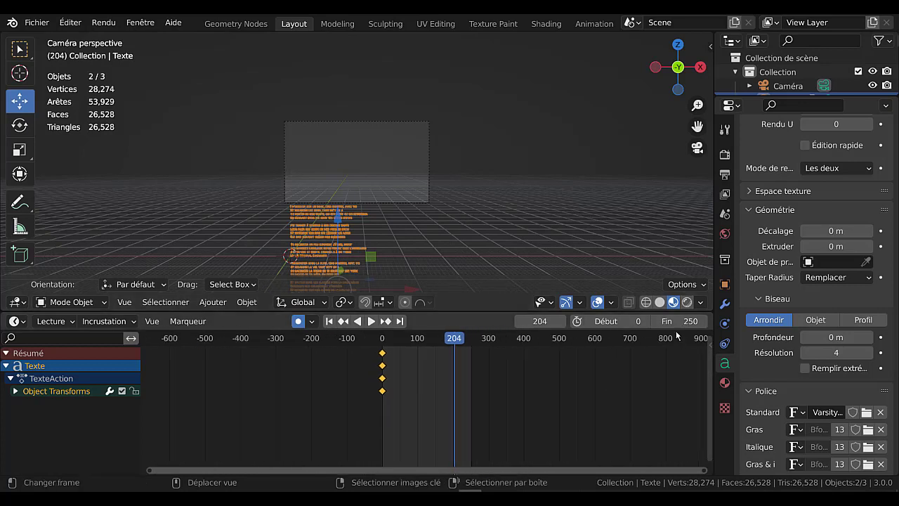
double_click(676, 321)
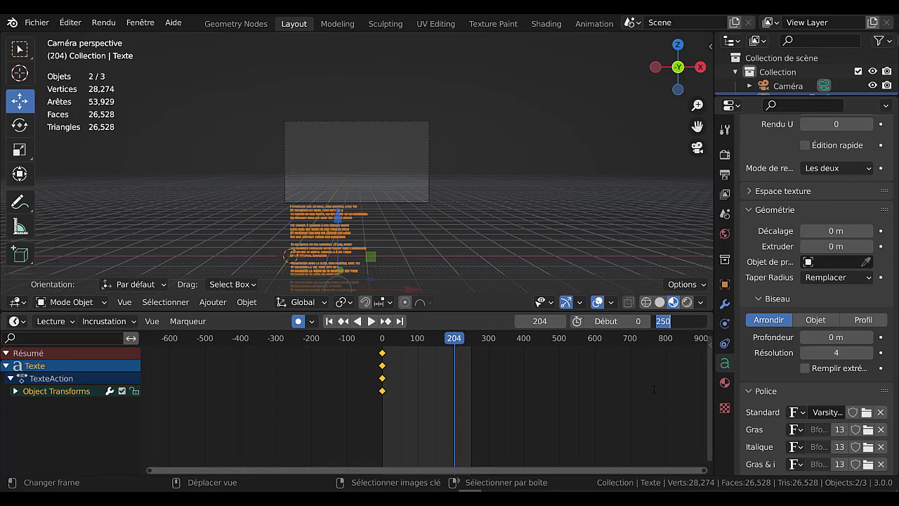
type("1000")
key("Return")
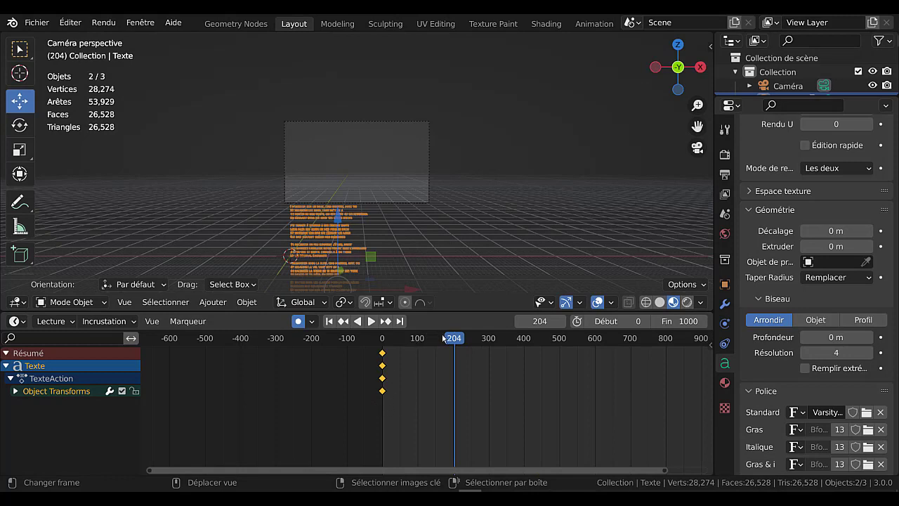
Scrub to frame 997, stop playback, and pull the view back to the text
mouse_move(458, 340)
left_mouse_down()
mouse_move(680, 355)
mouse_move(628, 369)
left_mouse_up()
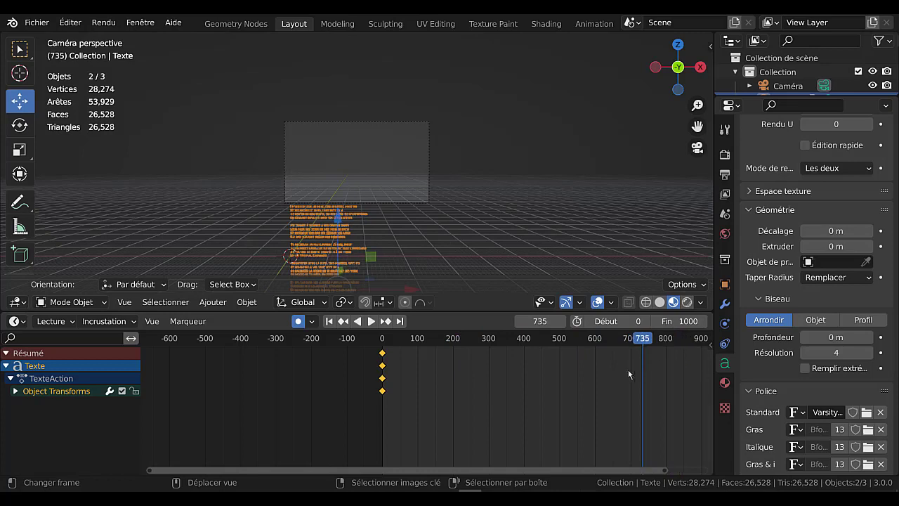
scroll(605, 380, "down", 2)
left_click(596, 339)
left_click_drag(596, 339, 637, 347)
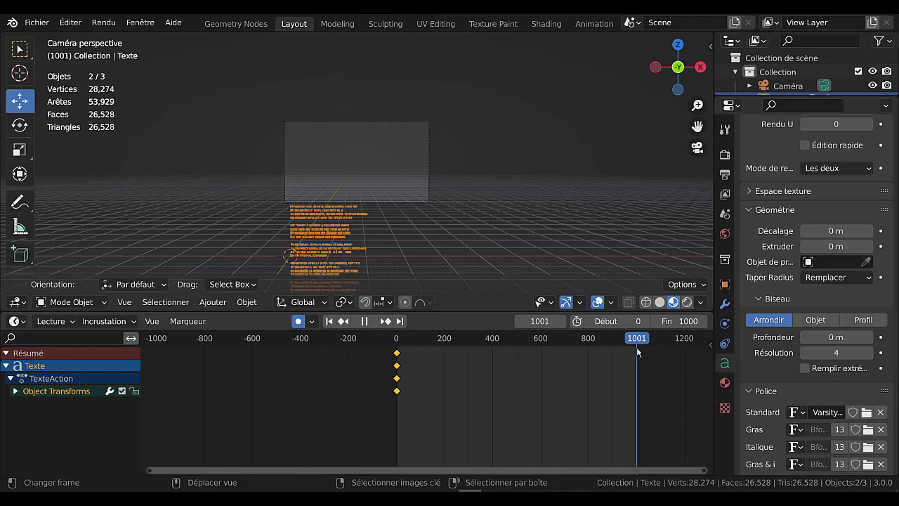
left_click_drag(638, 346, 636, 351)
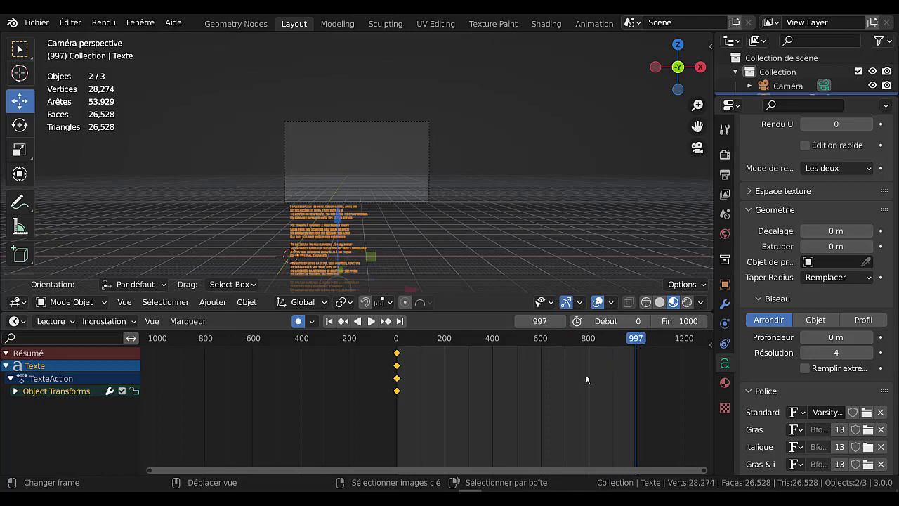
key("Escape")
scroll(379, 276, "up", 3)
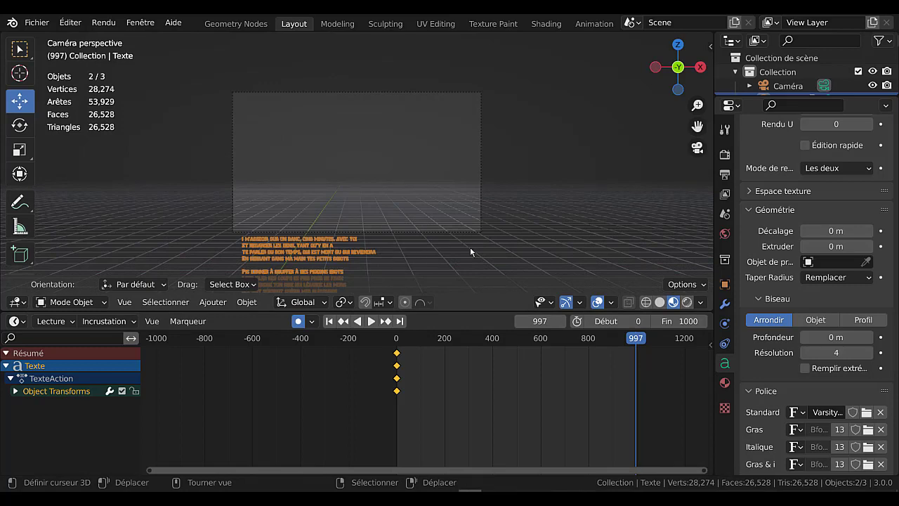
middle_click_drag(471, 248, 463, 255)
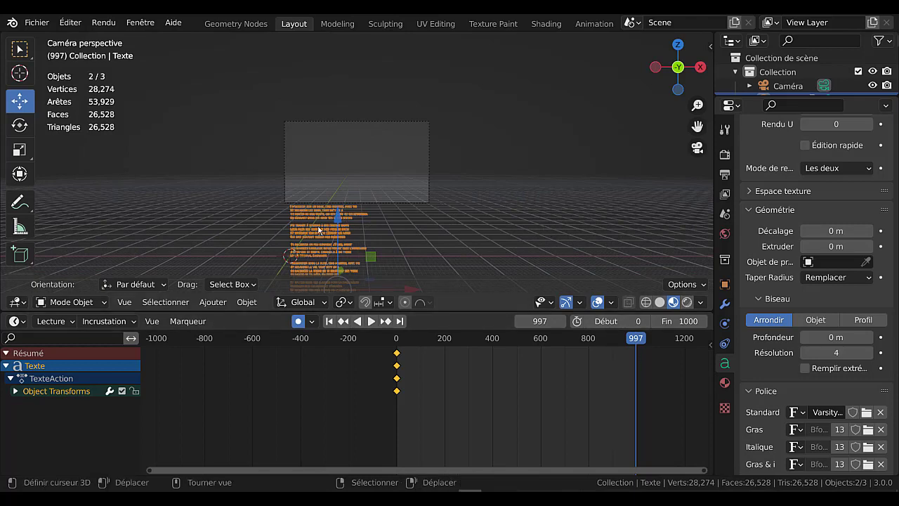
Lift the lyrics text high above the camera frame at frame 997
left_click_drag(339, 222, 348, 258)
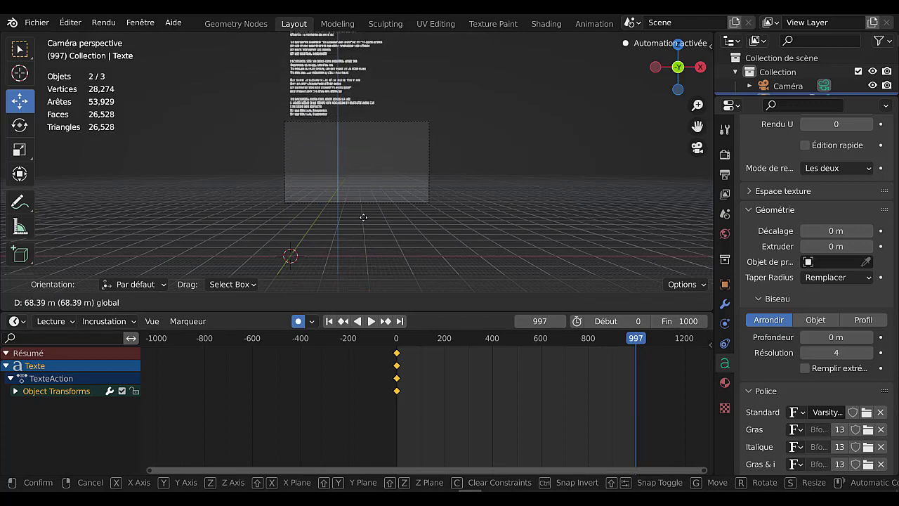
left_click_drag(349, 258, 363, 222)
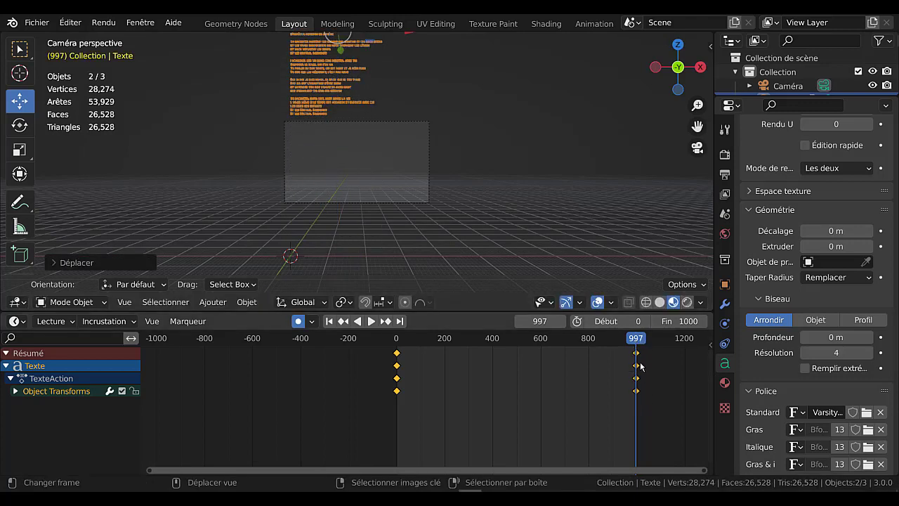
left_click_drag(637, 343, 466, 348)
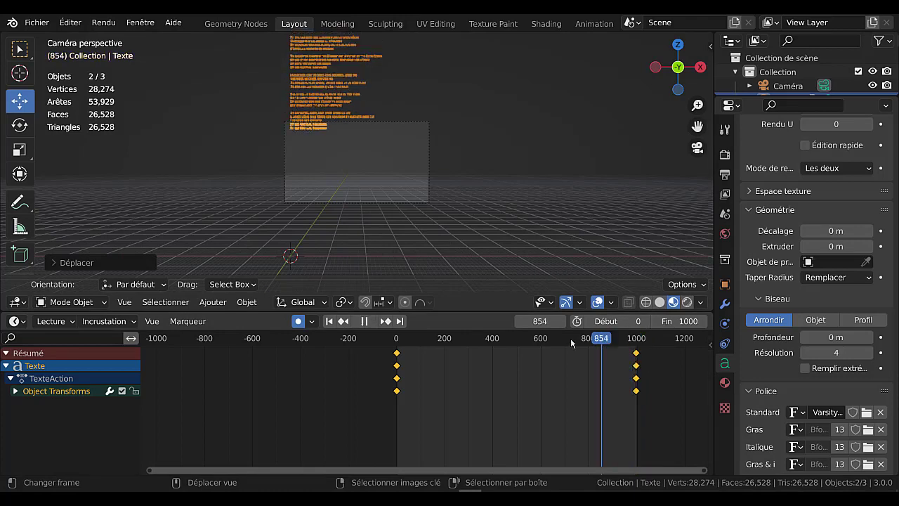
Play and scrub the timeline to preview the upward scroll, stopping at frame 547
key("space")
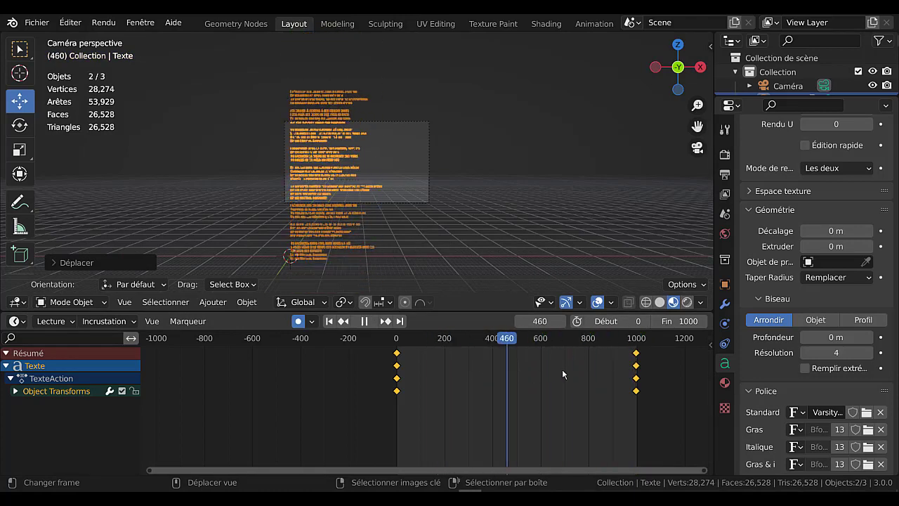
key("space")
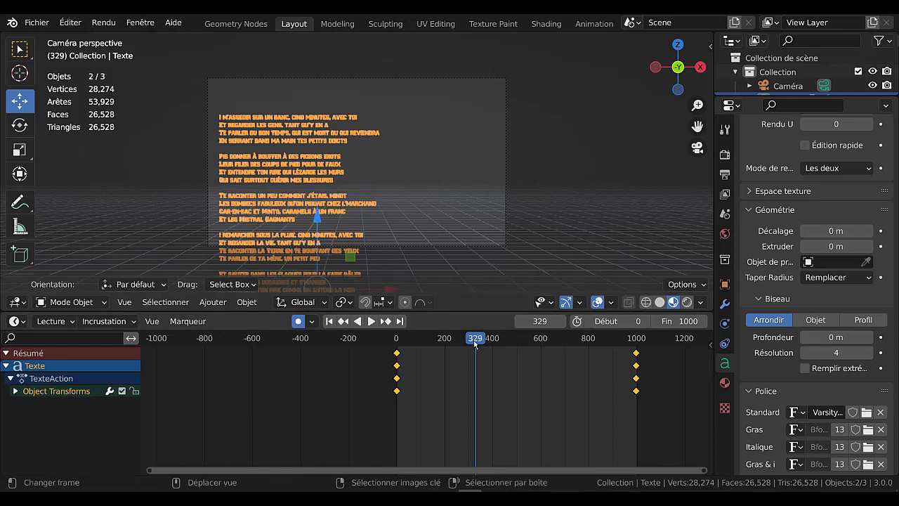
key("space")
mouse_move(478, 351)
left_mouse_down()
mouse_move(597, 347)
mouse_move(485, 359)
left_mouse_up()
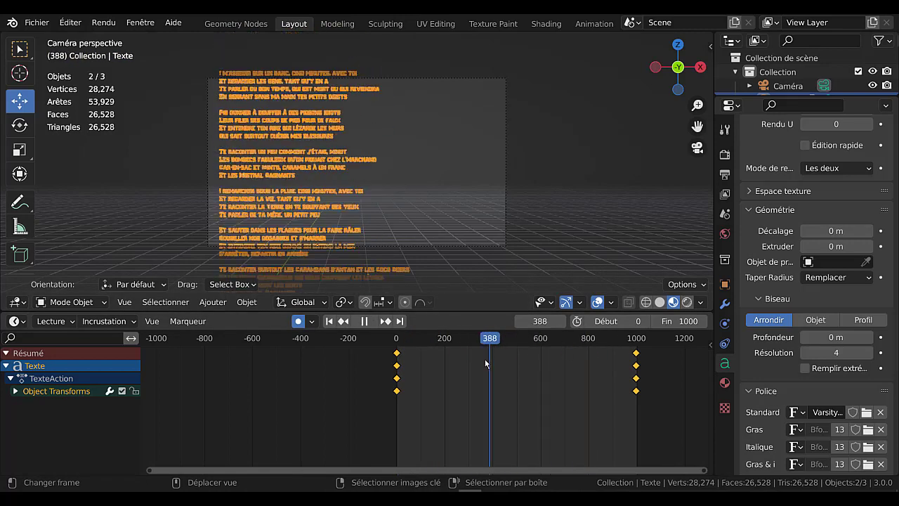
left_click(364, 321)
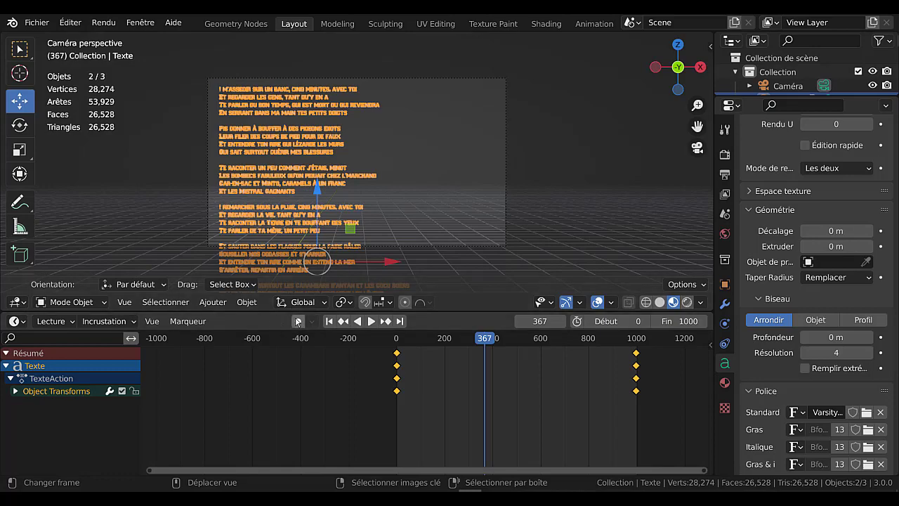
left_click(371, 321)
scroll(398, 232, "up", 3)
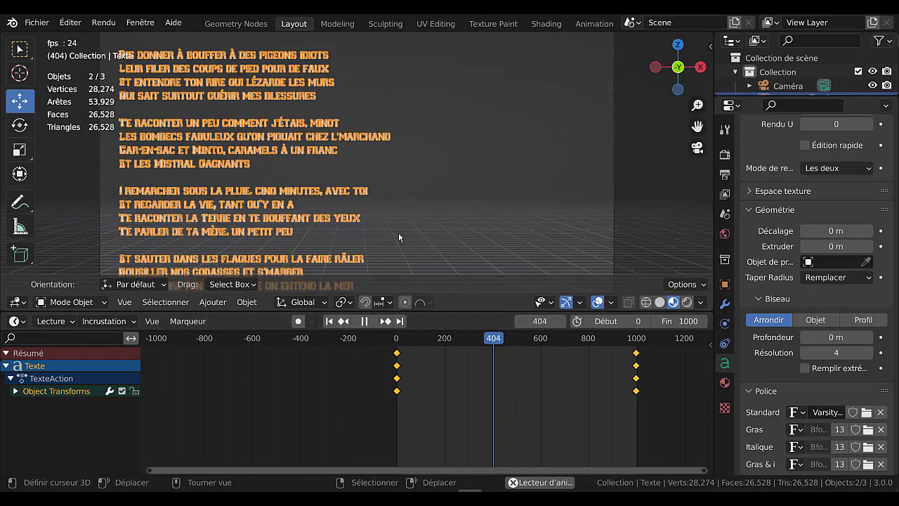
left_click(506, 234)
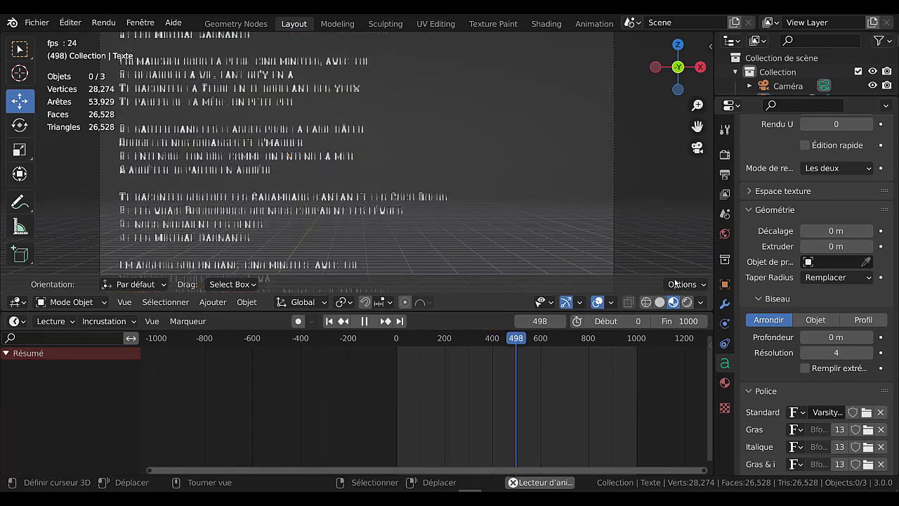
left_click(363, 321)
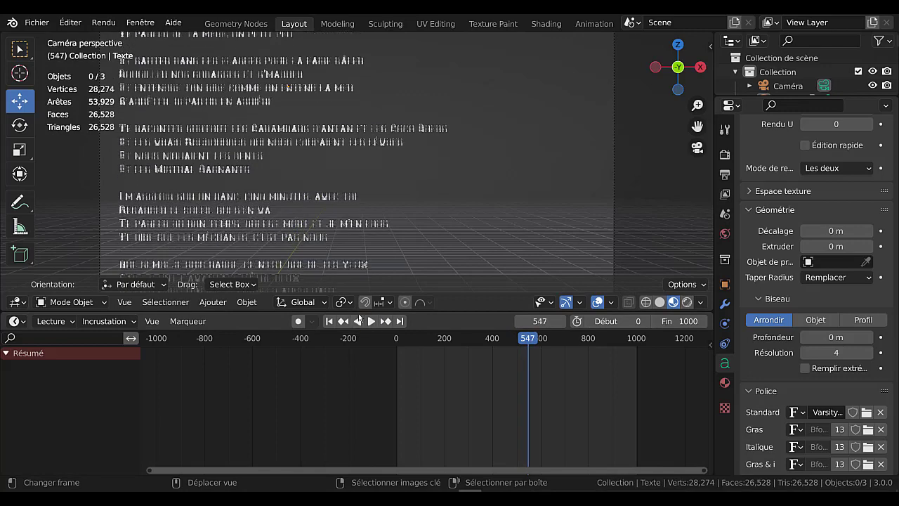
Change the Render Engine in Render Properties from Cycles to Eevee
scroll(794, 165, "up", 5)
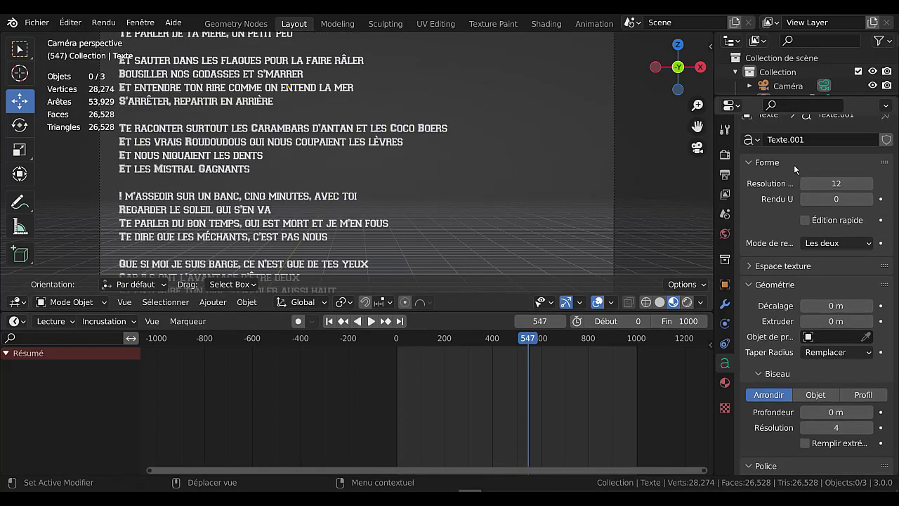
left_click(724, 156)
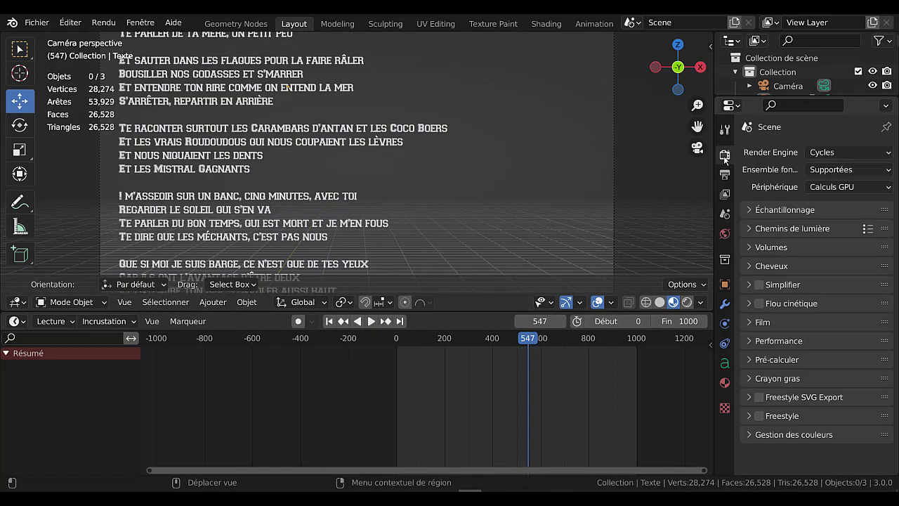
left_click(833, 155)
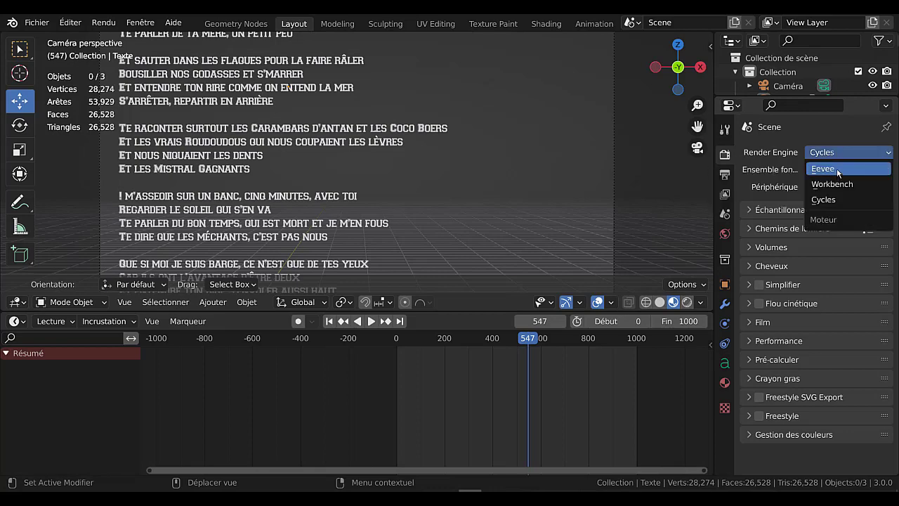
left_click(836, 169)
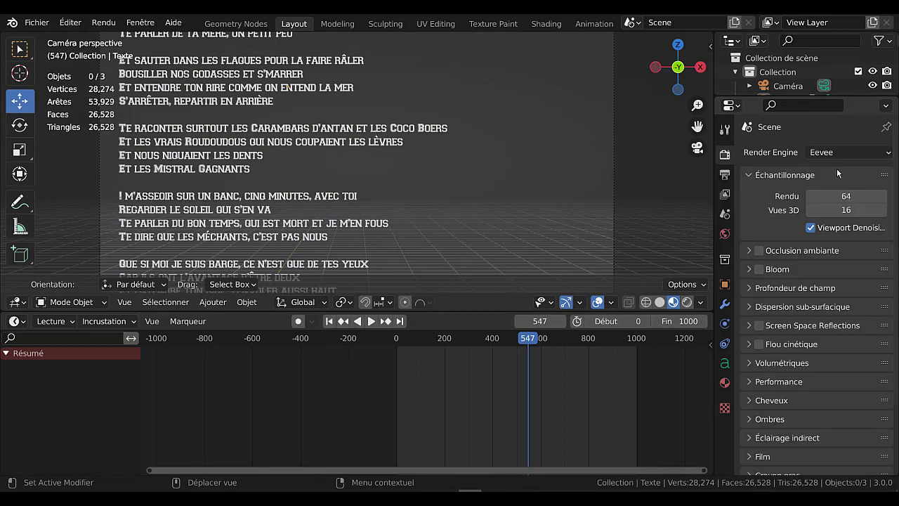
Play the lyrics animation under Eevee, pause at frame 660, and reselect the text
left_click(369, 321)
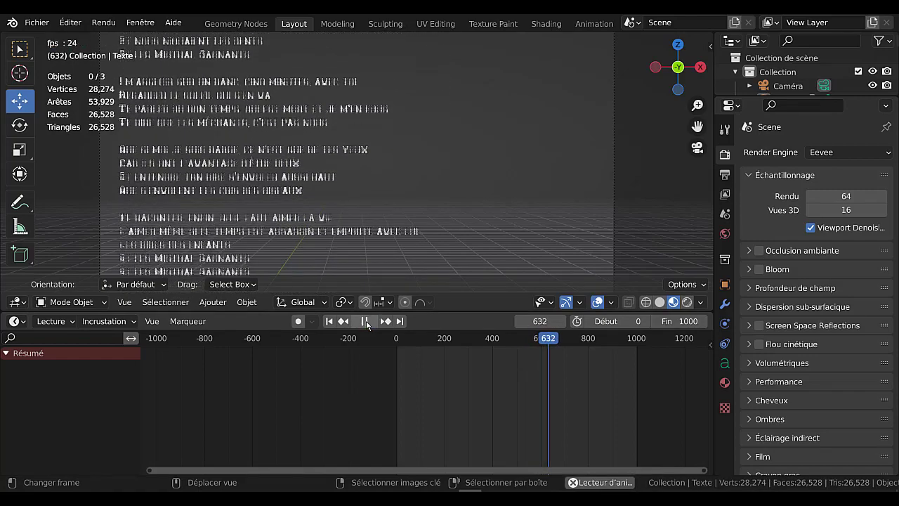
left_click(366, 321)
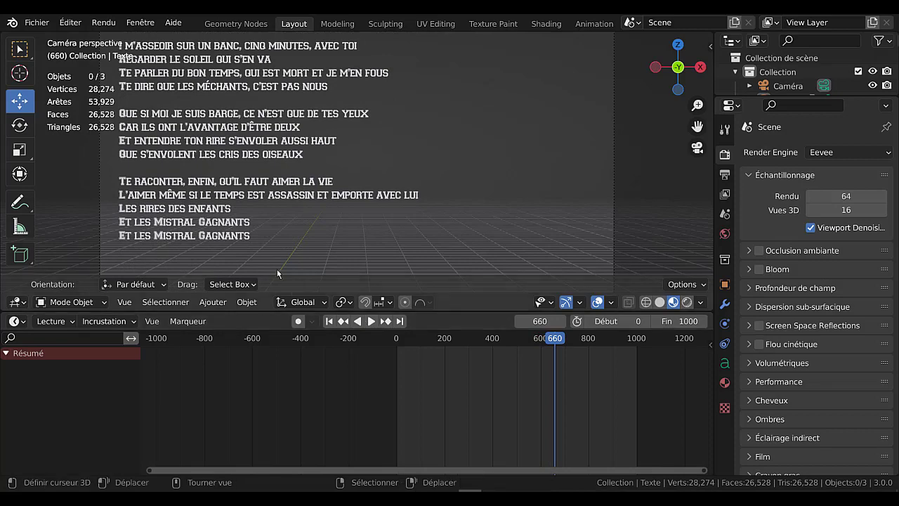
scroll(277, 271, "up", 2)
scroll(342, 222, "down", 3)
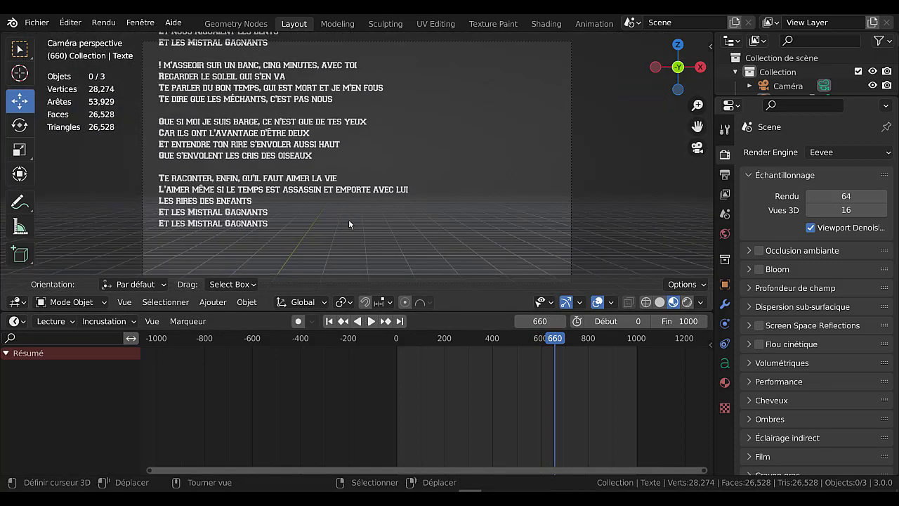
scroll(352, 220, "down", 3)
scroll(356, 222, "up", 2)
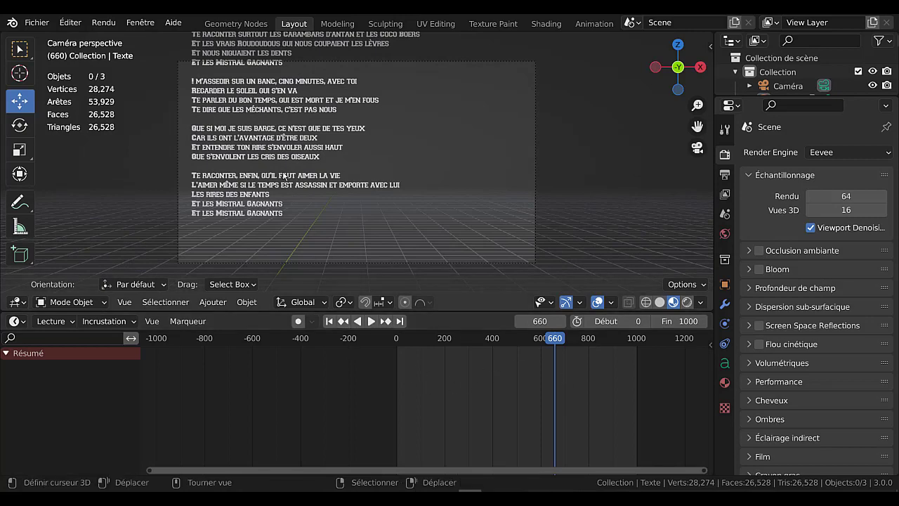
left_click(380, 222)
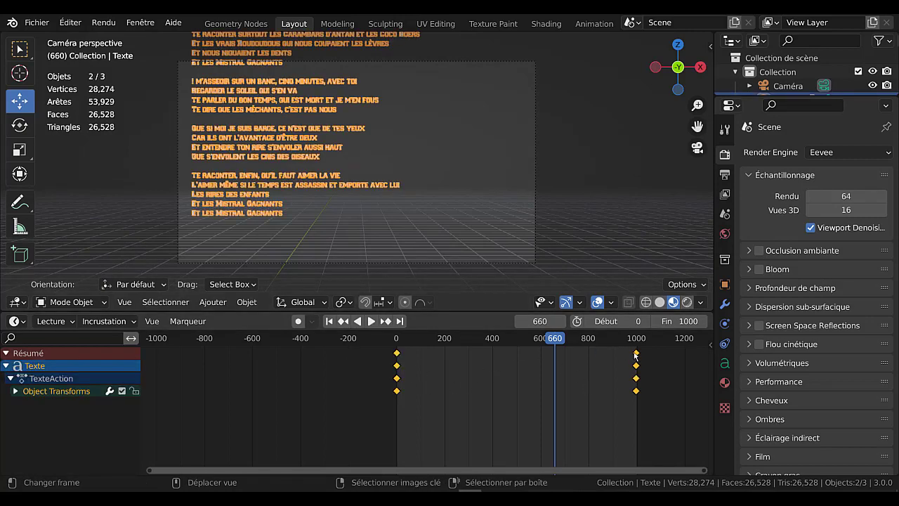
Slide the text's end keyframes from frame 1000 back to frame 200
key("g")
key("Escape")
key("g")
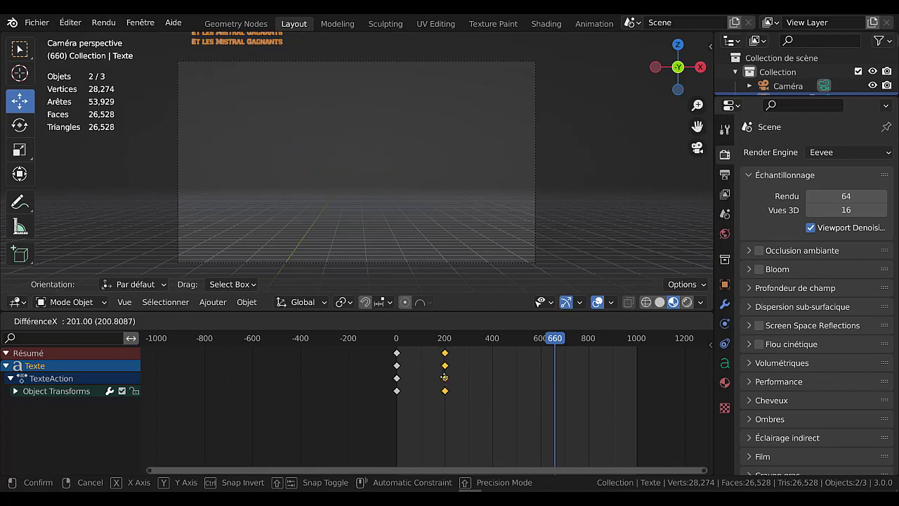
left_click(445, 377)
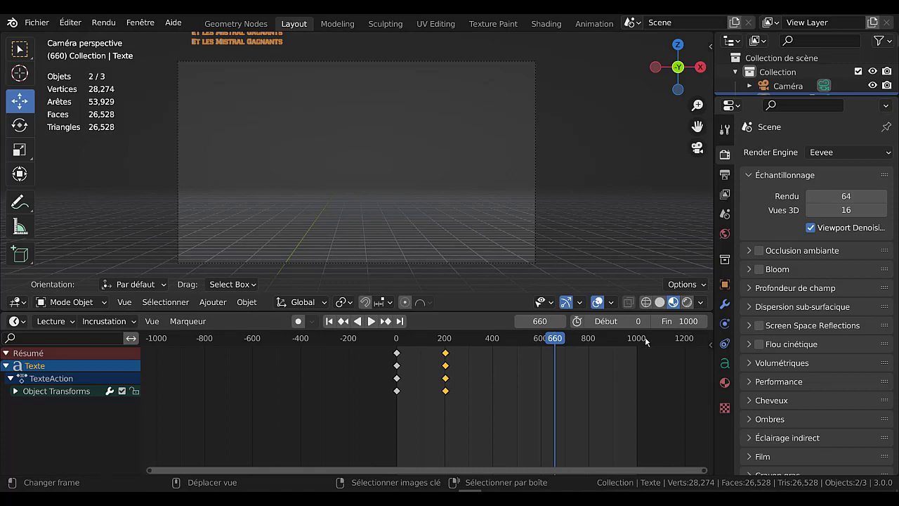
scroll(370, 410, "up", 3)
scroll(385, 410, "up", 3)
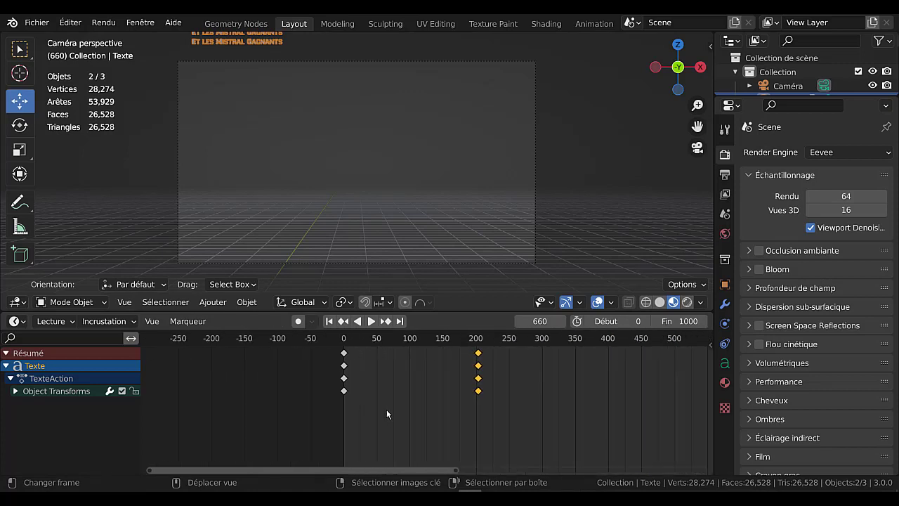
scroll(387, 414, "up", 2)
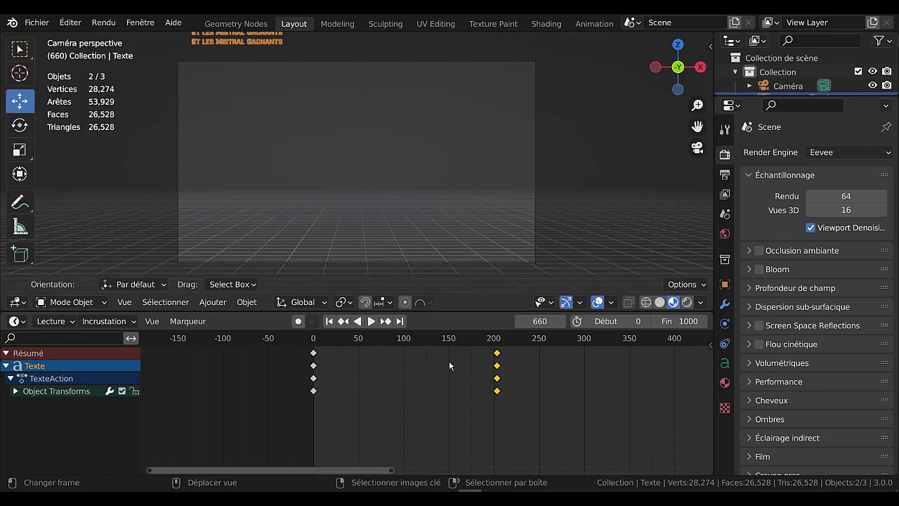
key("g")
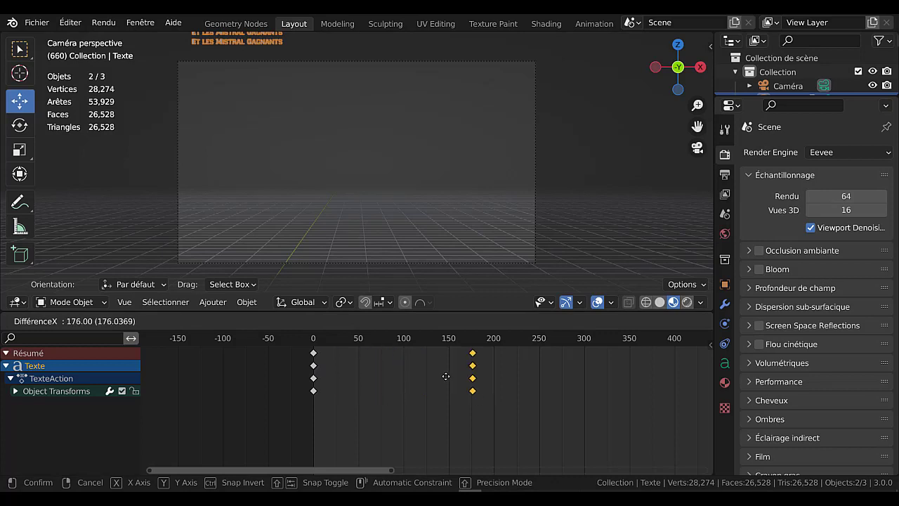
left_click(495, 377)
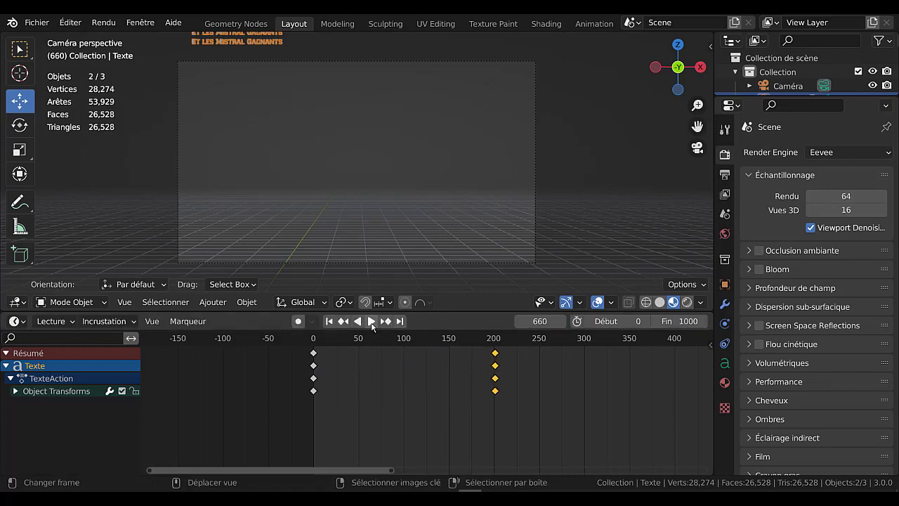
Play the faster scroll, return to frame 0, and reselect the lyrics text to show its keyframes
left_click(370, 322)
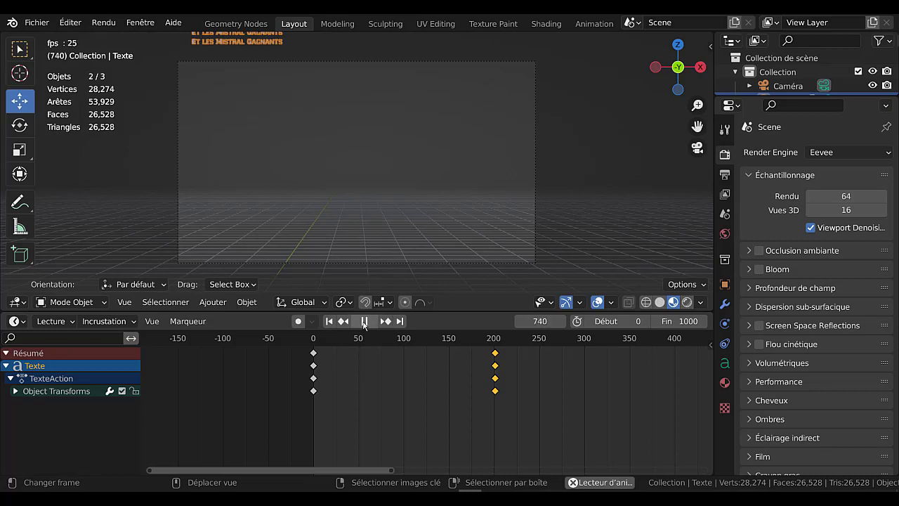
left_click(364, 322)
left_click(370, 322)
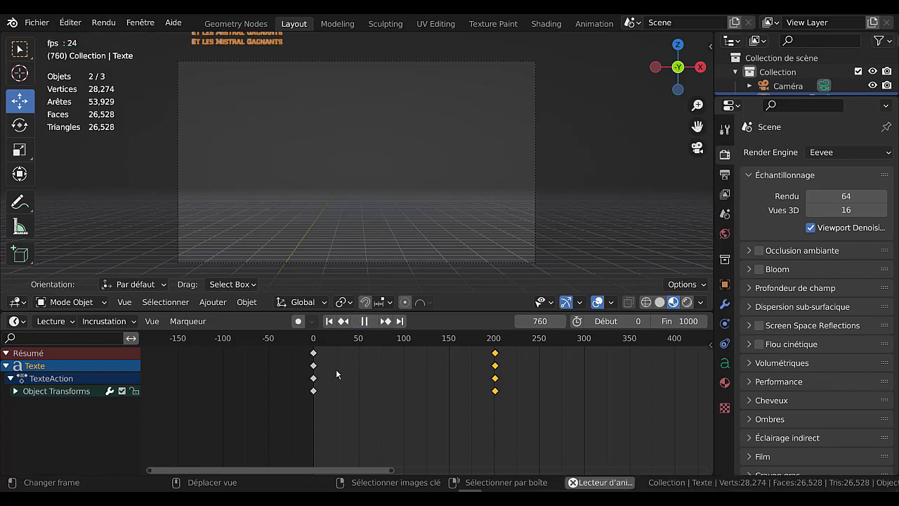
key("shift+Left")
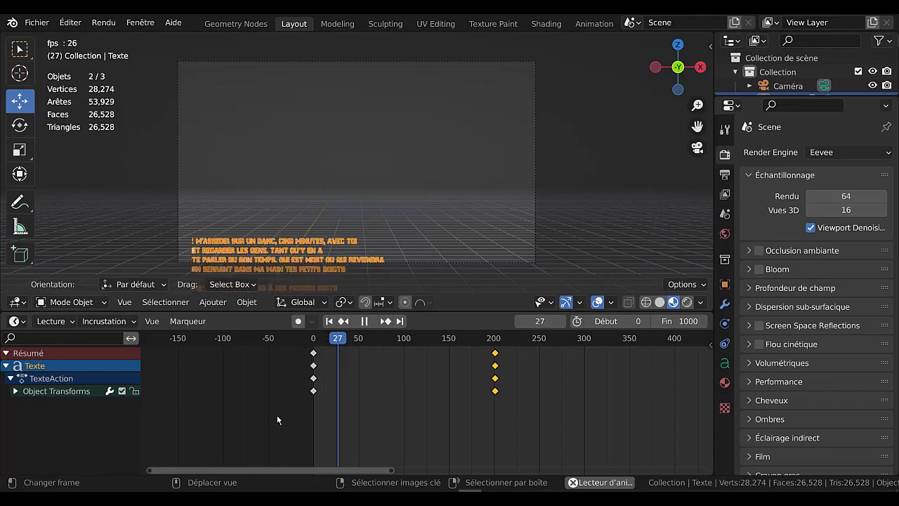
left_click(545, 218)
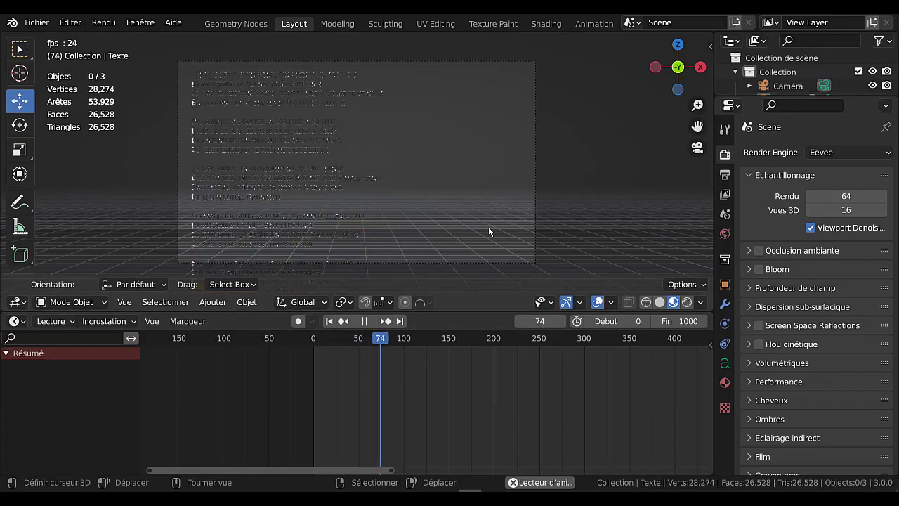
scroll(488, 226, "up", 3)
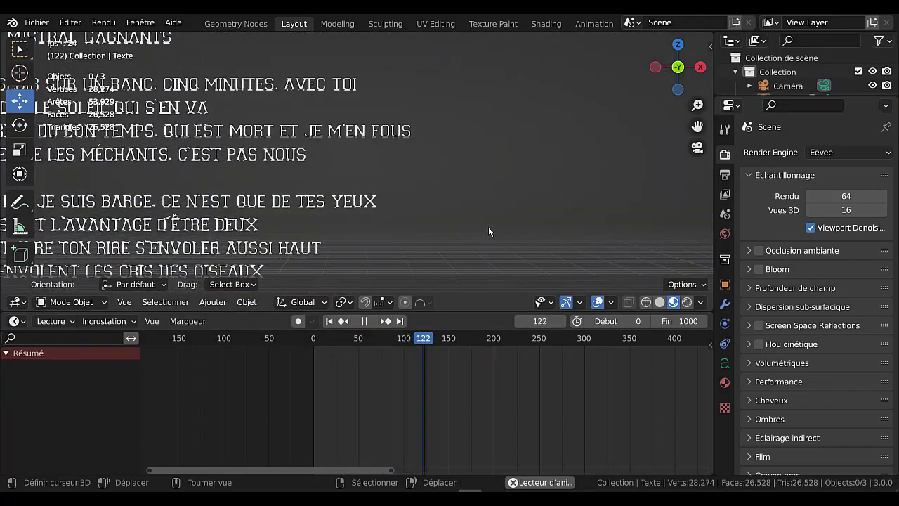
scroll(328, 229, "up", 2)
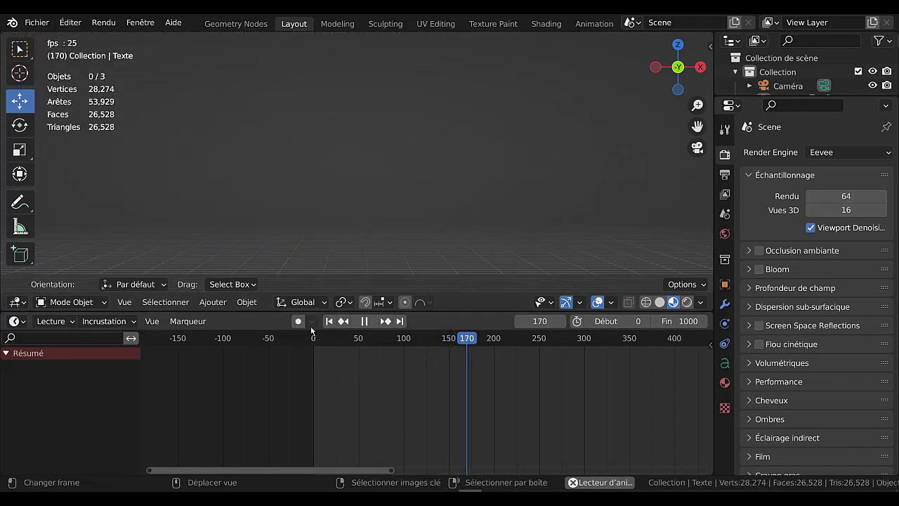
scroll(412, 243, "down", 3)
scroll(413, 242, "down", 2)
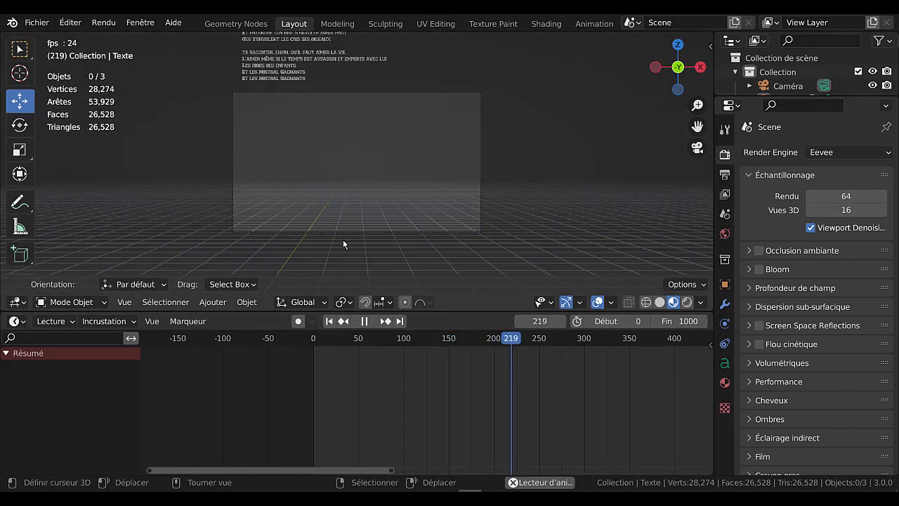
left_click(280, 73)
Move the text's end keyframes from frame 200 to around frame 520
left_click(499, 352)
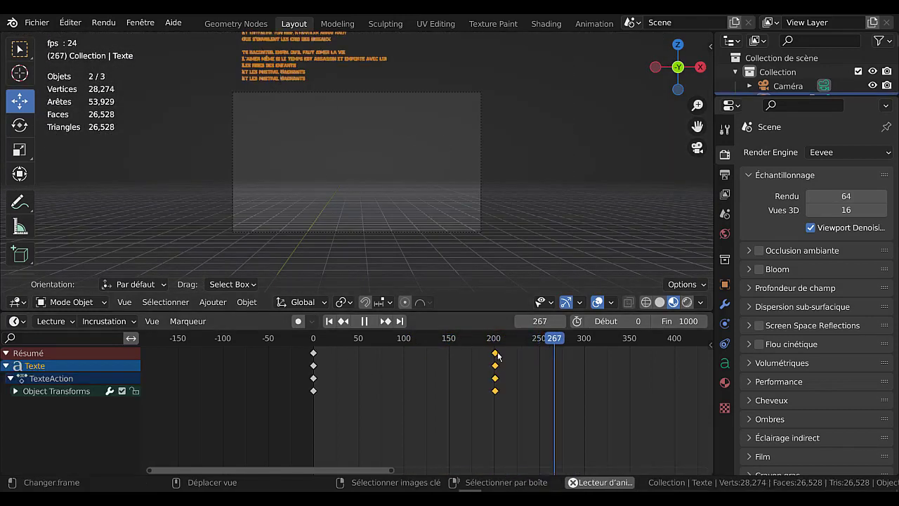
key("g")
left_click(682, 352)
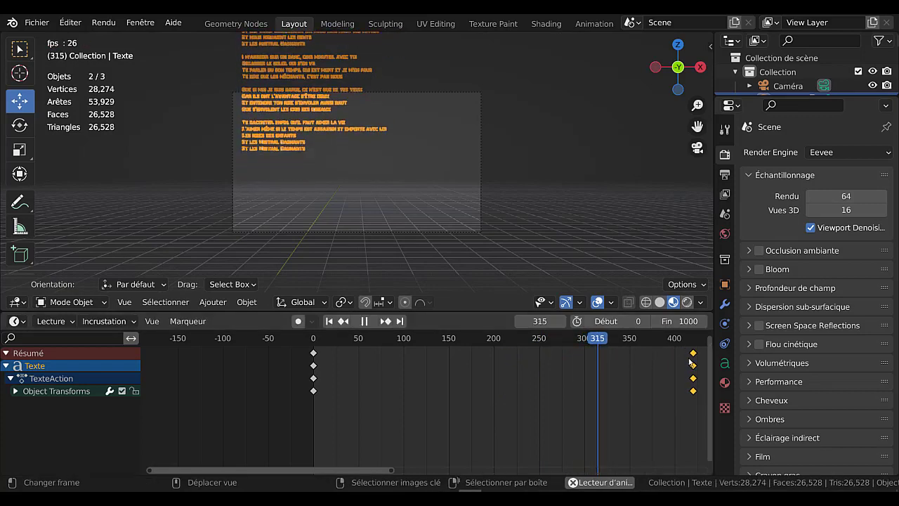
scroll(616, 379, "down", 2)
scroll(616, 380, "down", 1)
key("g")
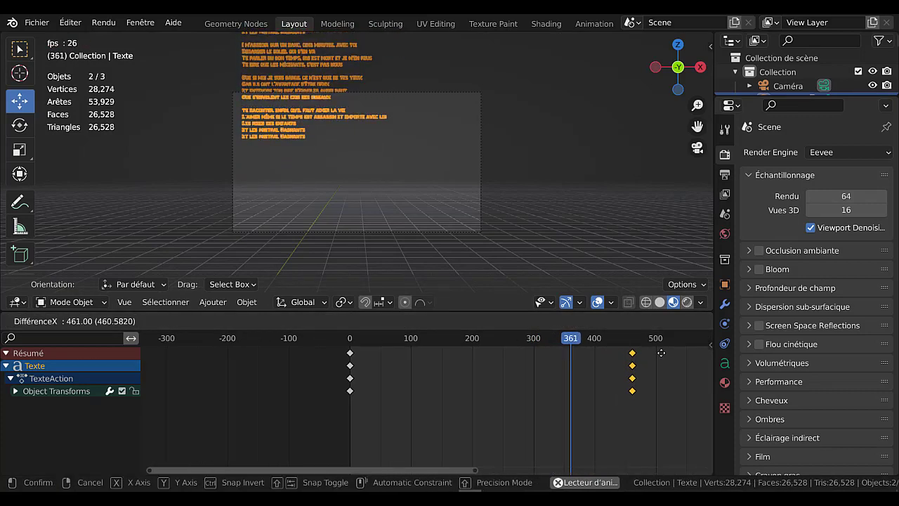
left_click(642, 355)
scroll(643, 355, "down", 2)
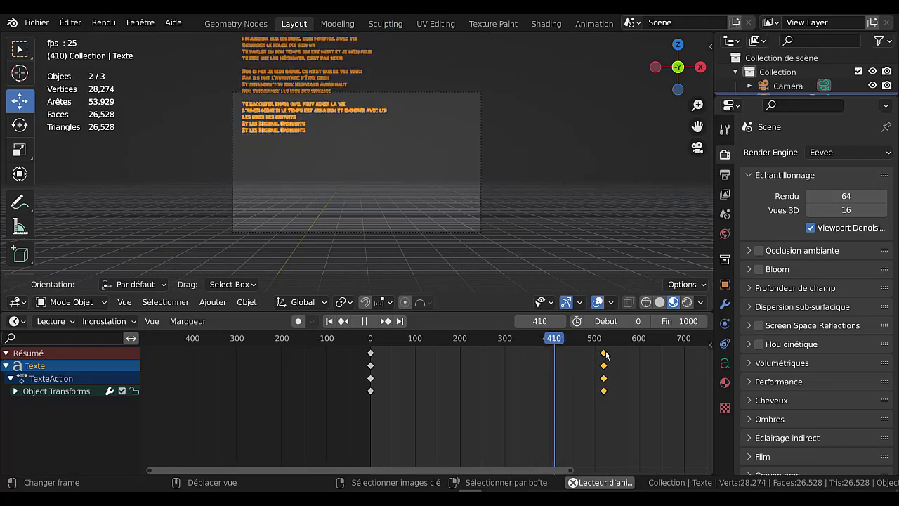
scroll(624, 350, "down", 1)
Drag the end keyframes to frame 700 and widen the timeline to show frames up to 1100
left_click(661, 354)
left_click_drag(603, 353, 684, 353)
middle_click_drag(548, 398, 375, 394)
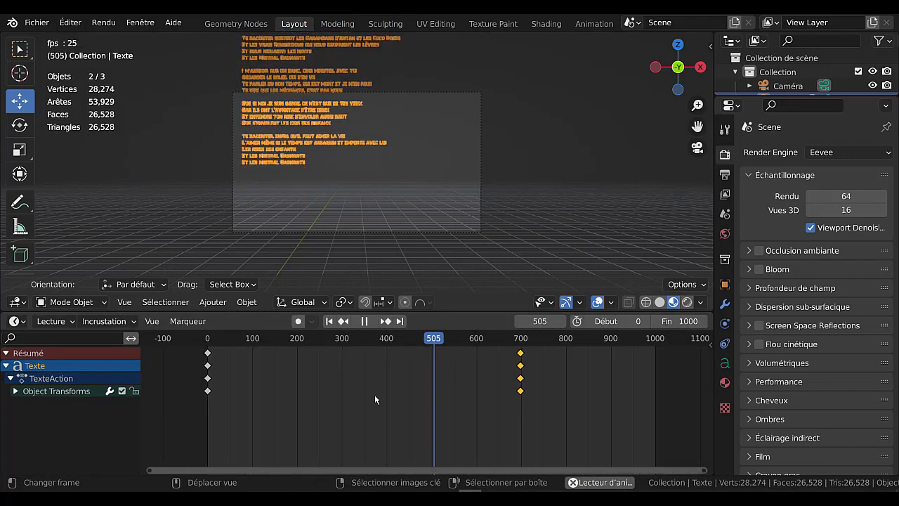
scroll(365, 204, "up", 3)
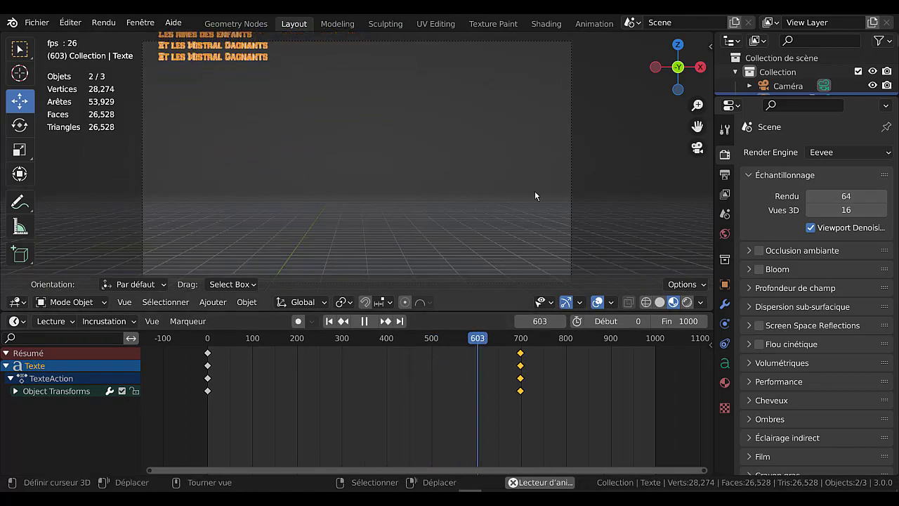
left_click(534, 193)
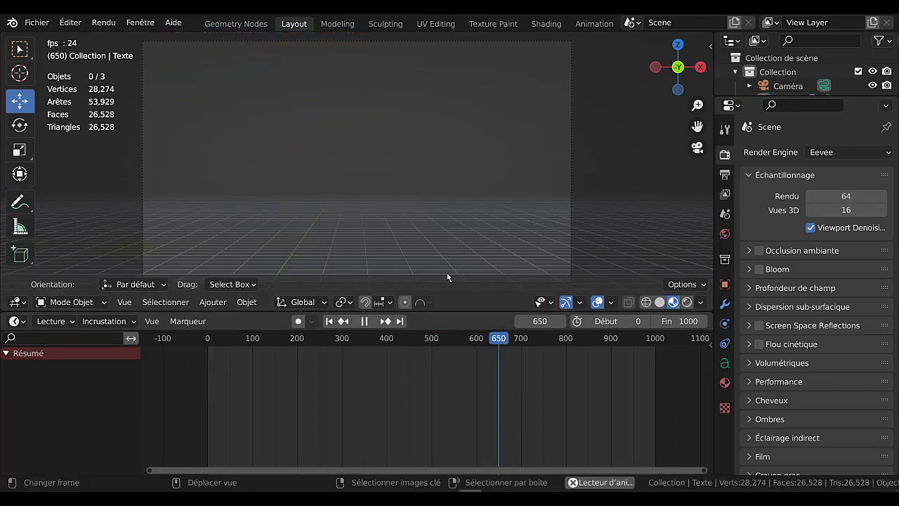
scroll(409, 228, "down", 3)
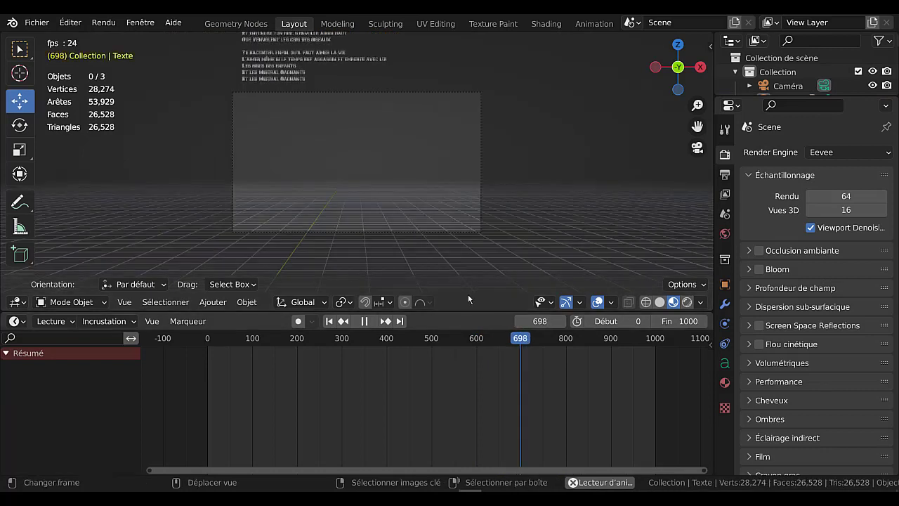
Select the lyrics text and set the scene's end frame to 700
left_click(292, 67)
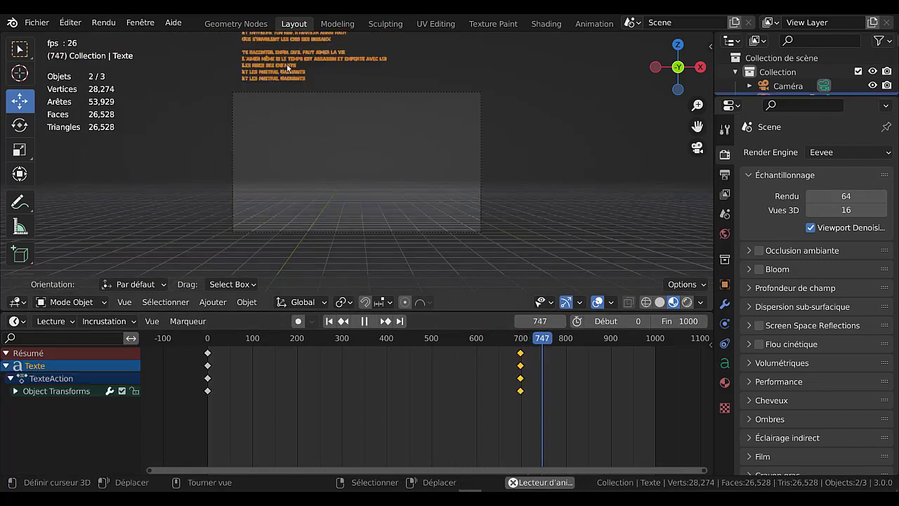
left_click(682, 321)
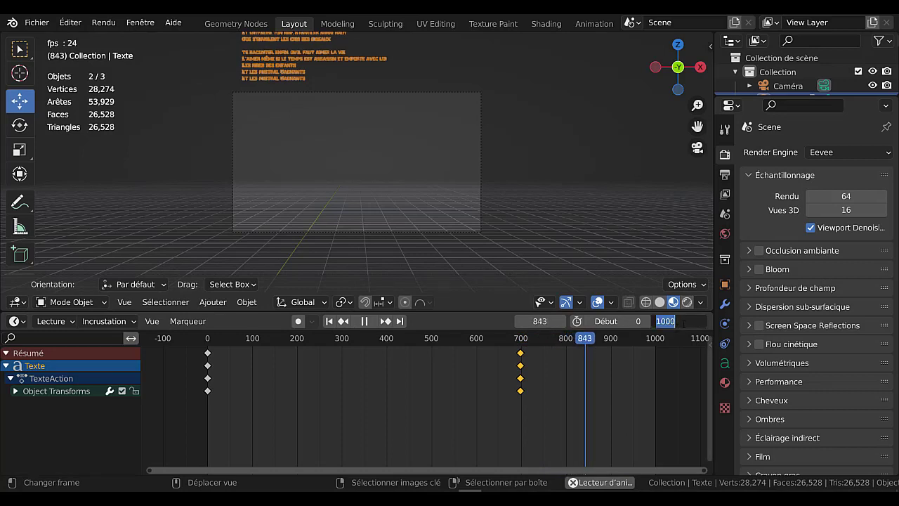
type("700")
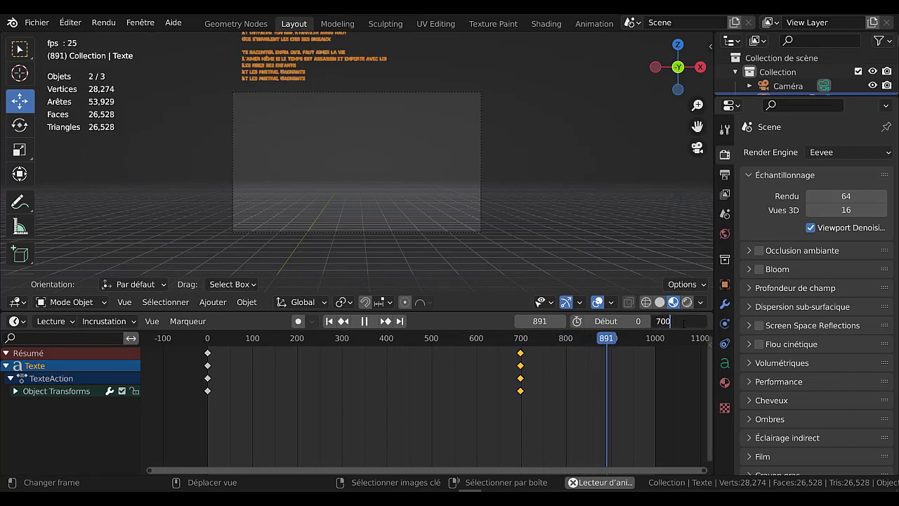
key("Return")
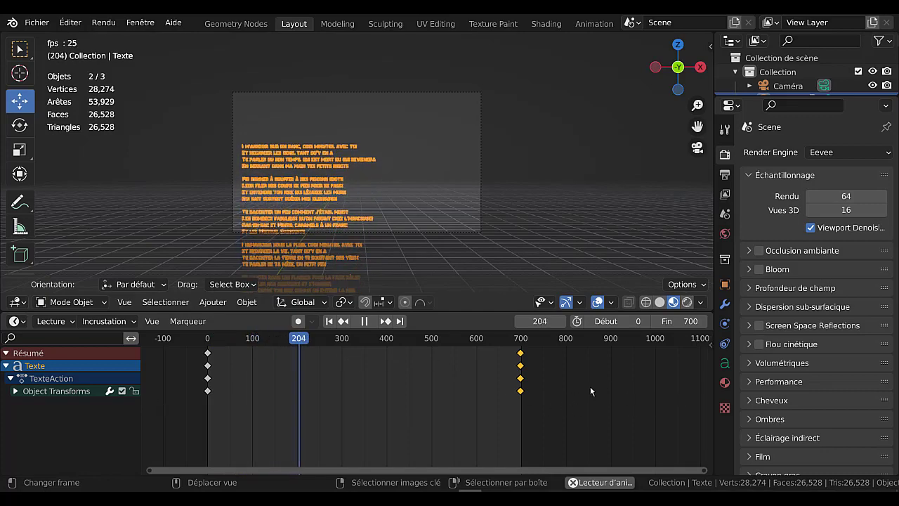
Scrub the playhead to frame 0, then to frame 208, and reselect the lyrics text
left_click(482, 390)
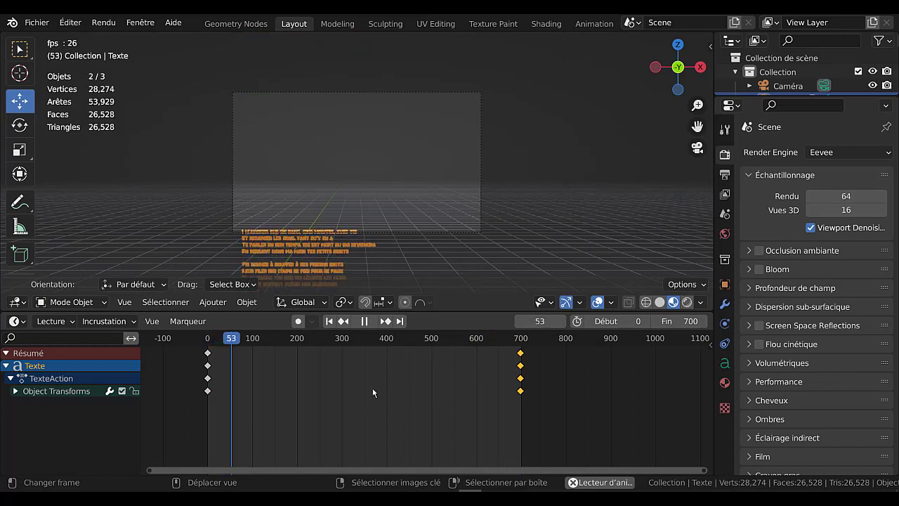
scroll(354, 246, "up", 2)
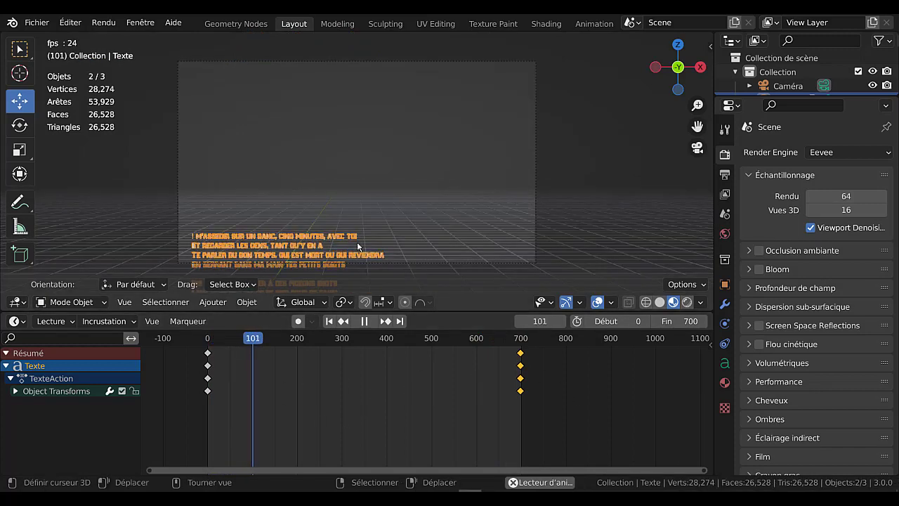
scroll(383, 233, "up", 1)
left_click(384, 233)
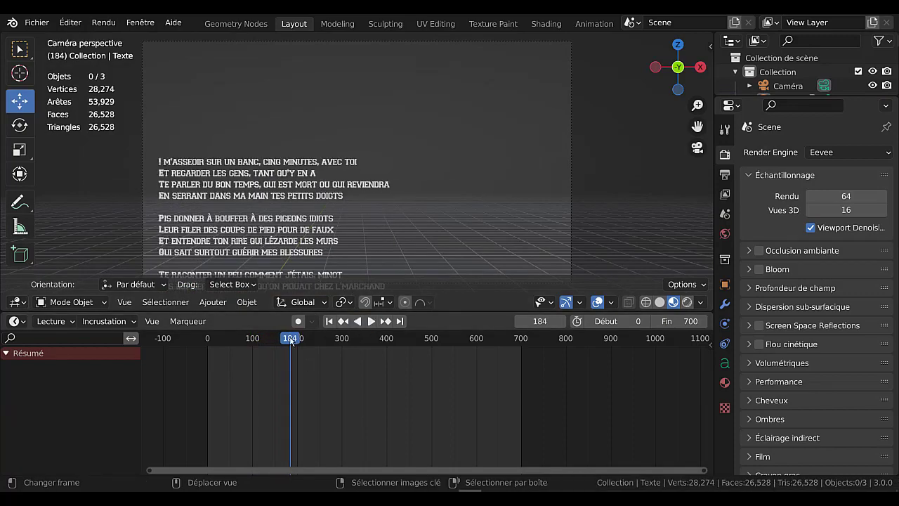
mouse_move(213, 351)
left_mouse_down()
mouse_move(207, 356)
mouse_move(289, 357)
mouse_move(192, 375)
left_mouse_up()
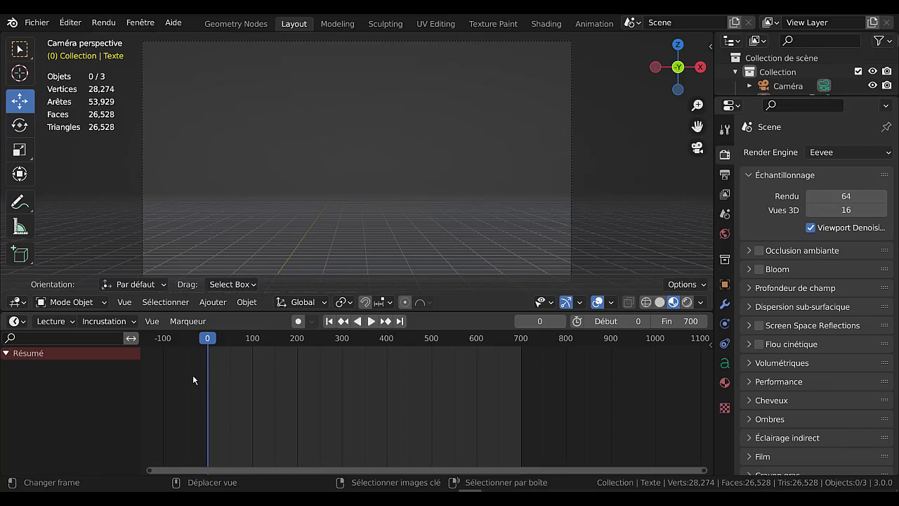
left_click_drag(207, 340, 301, 340)
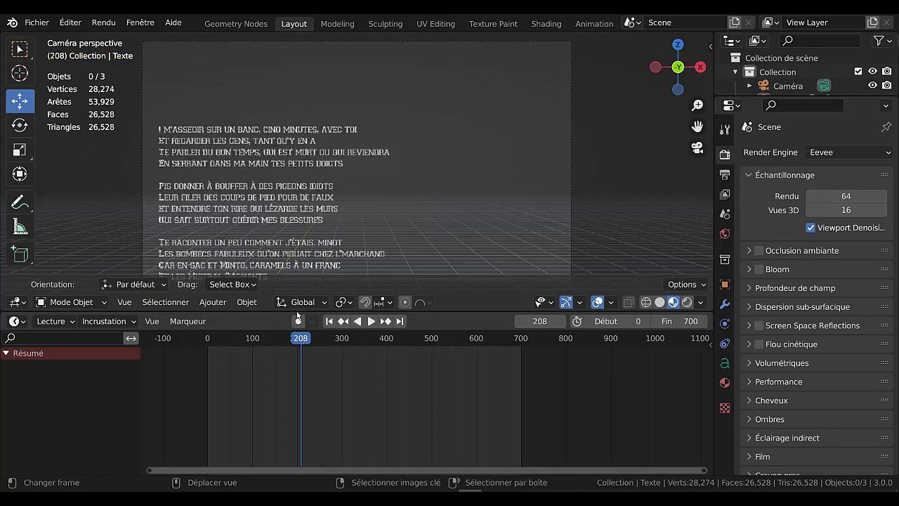
left_click(288, 199)
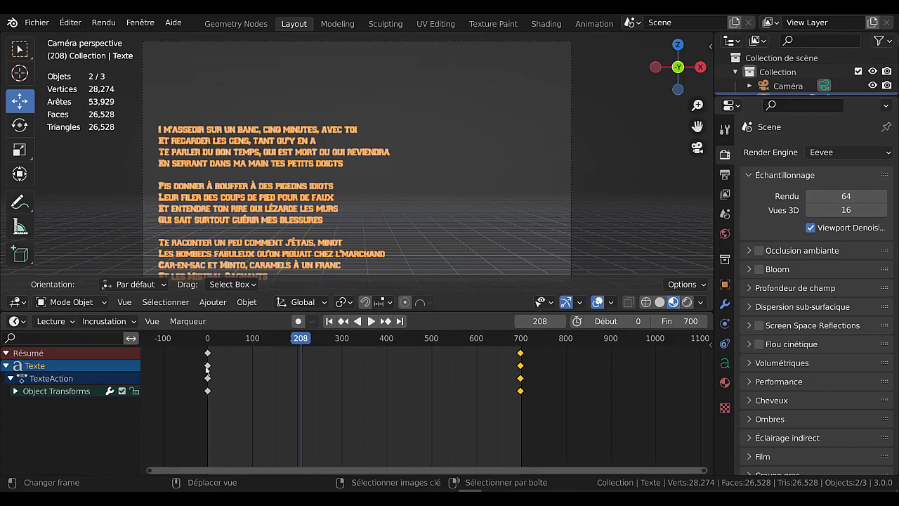
Stop playback at frame 157 and set the lyrics keyframes to Rebond bounce interpolation
key("space")
left_click_drag(286, 337, 279, 343)
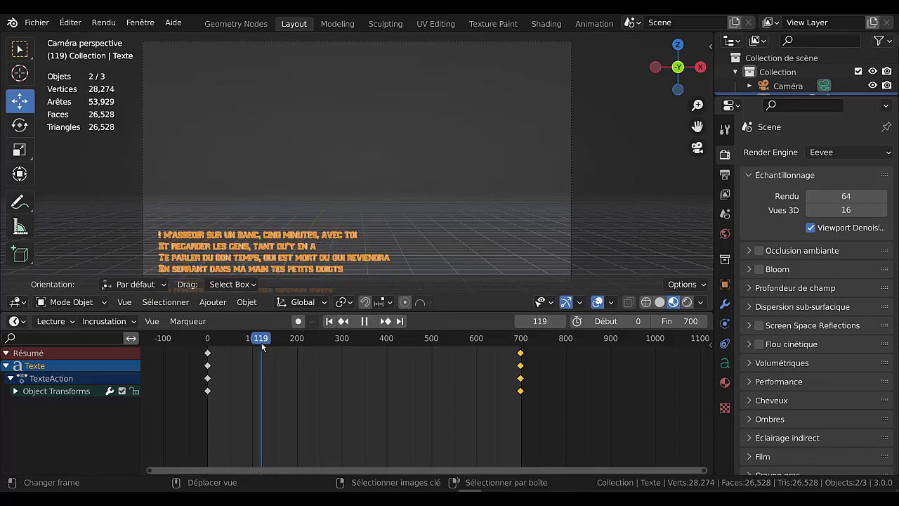
key("space")
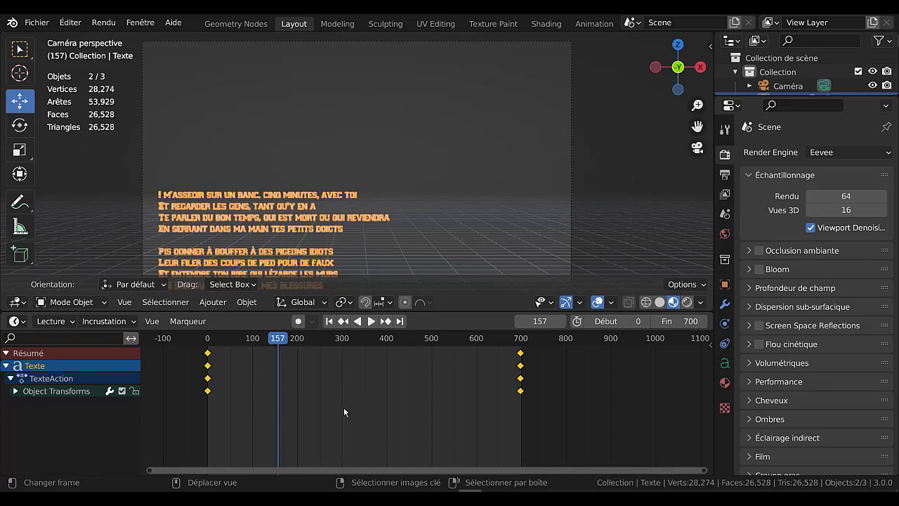
key("t")
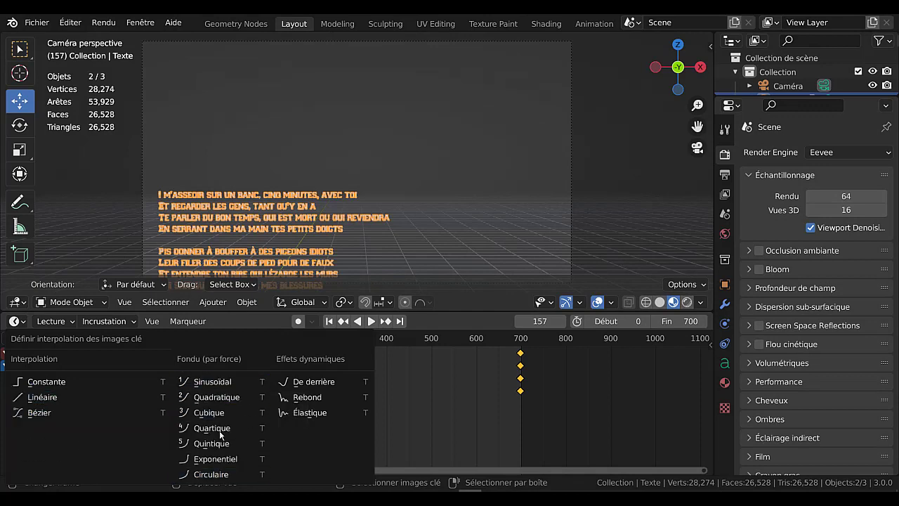
left_click(314, 399)
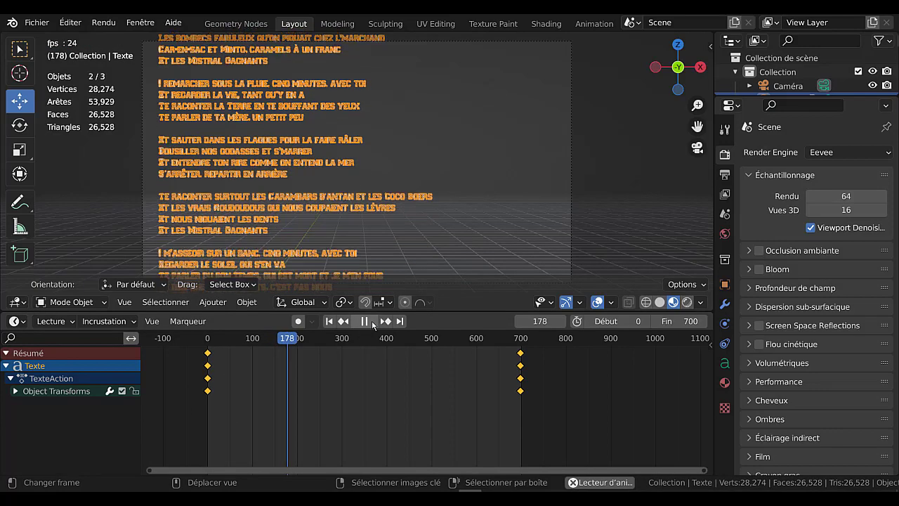
Jump the playhead ahead to later frames to check the bounce-eased scroll
left_click(481, 338)
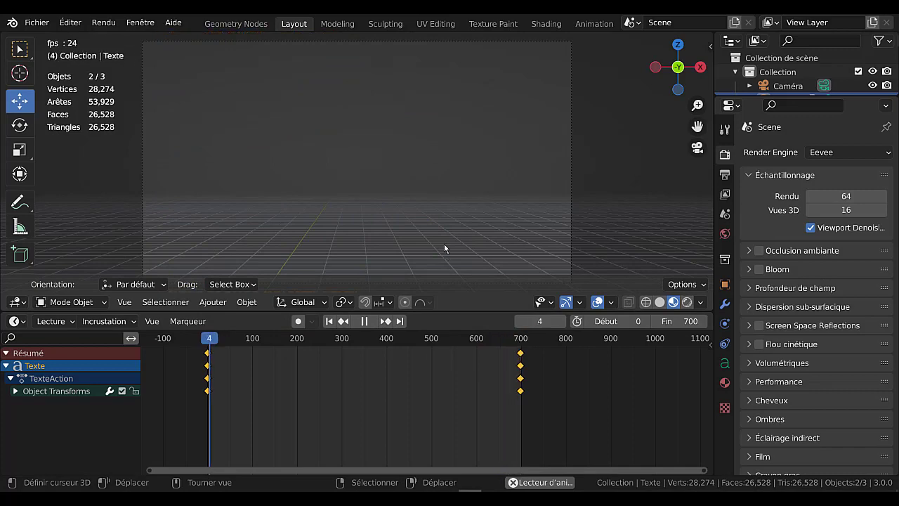
scroll(440, 232, "down", 2)
scroll(440, 234, "down", 2)
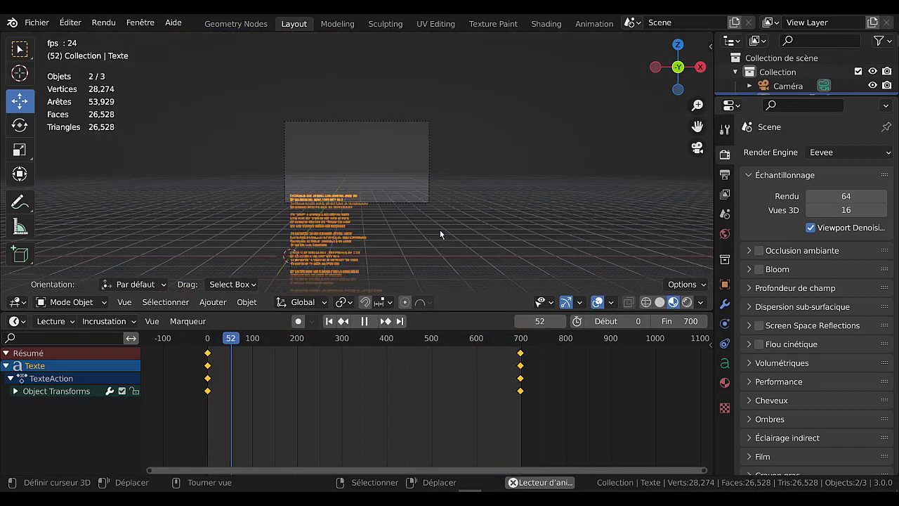
left_click(491, 375)
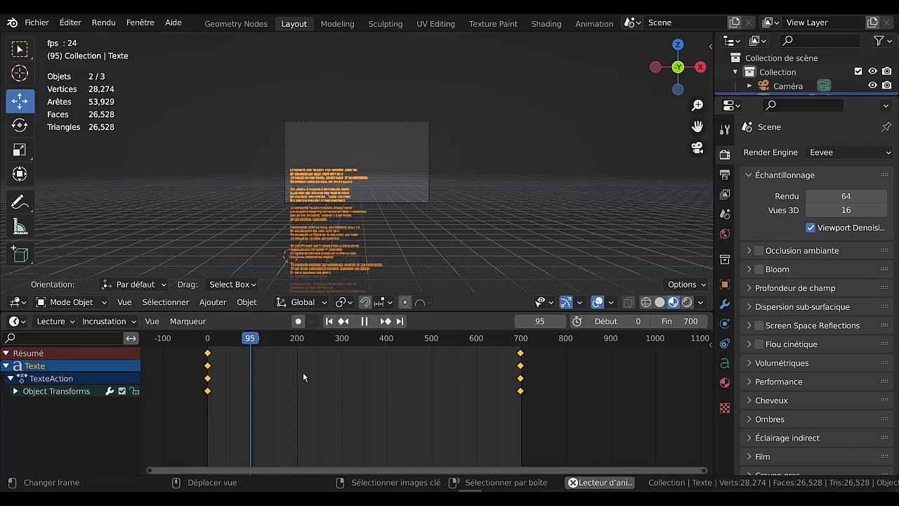
Set the lyrics keyframes to Linéaire interpolation, then deselect them
key("t")
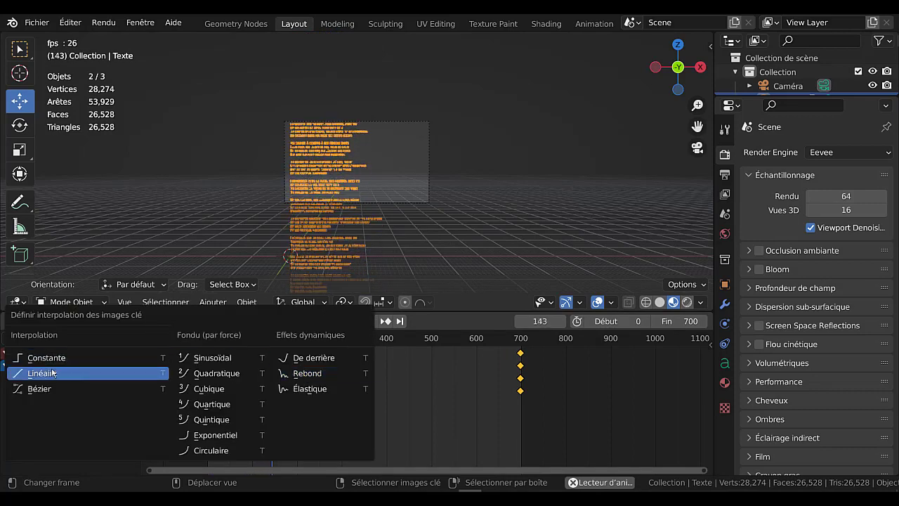
left_click(43, 373)
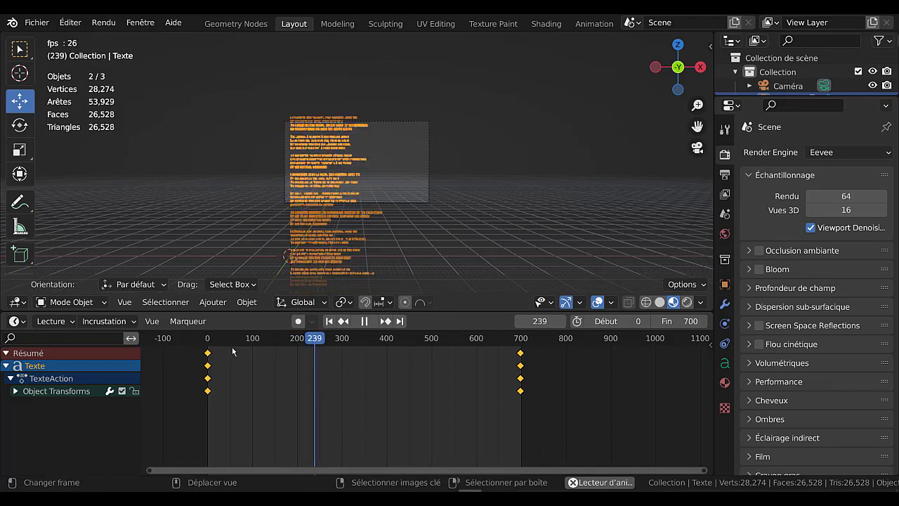
left_click(234, 403)
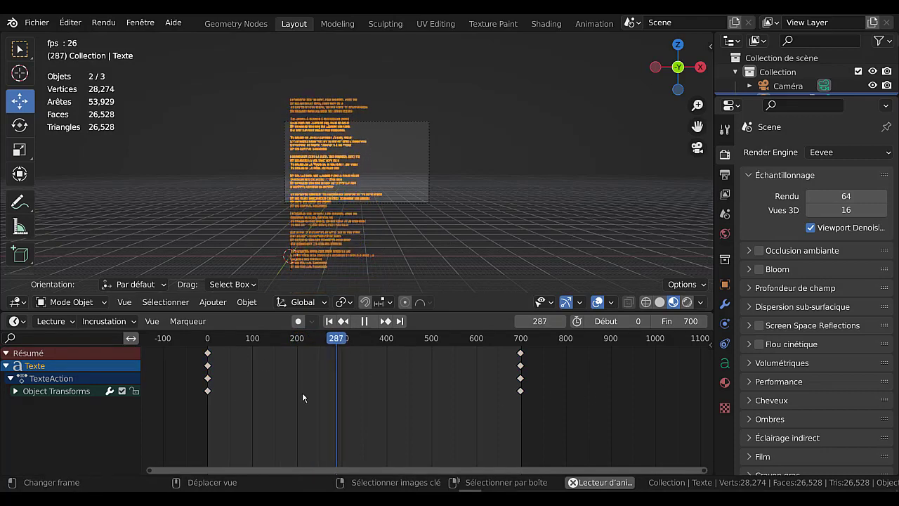
Inspect the linear keyframes at frames 0 and 700 by selecting each in turn
scroll(451, 403, "up", 3)
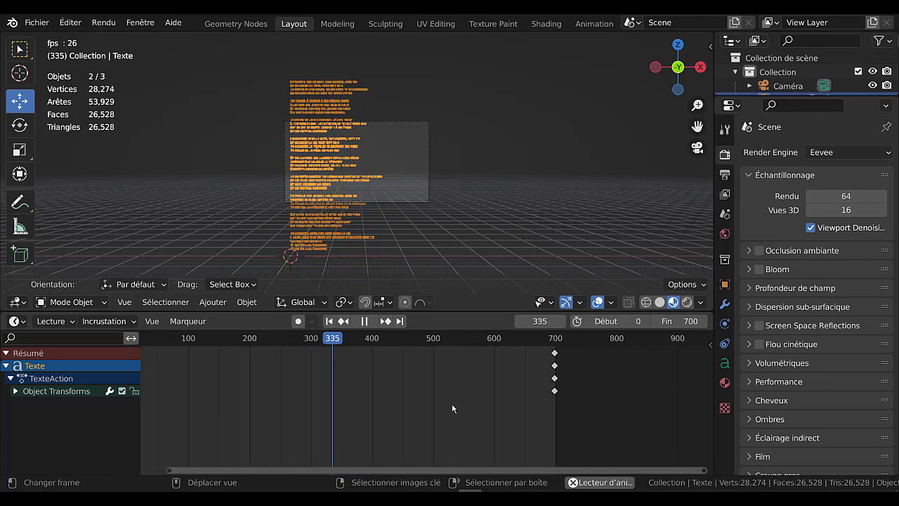
scroll(449, 399, "down", 2)
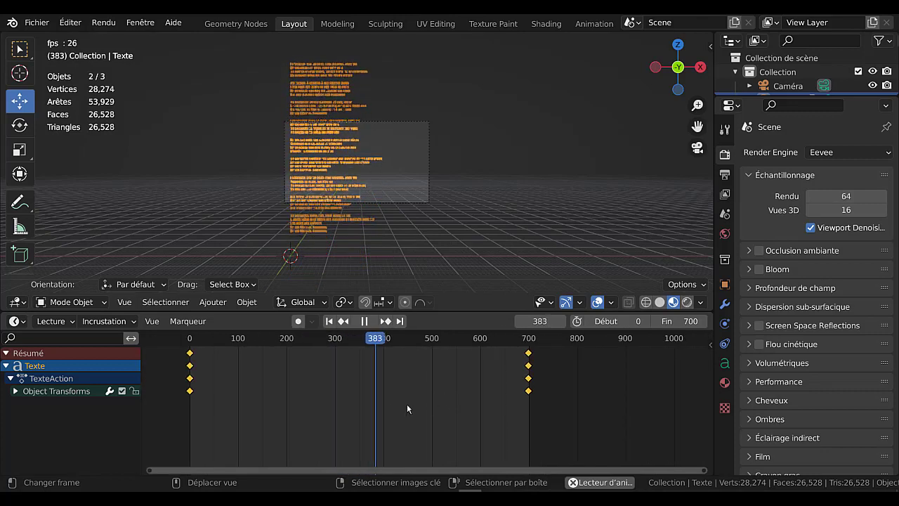
double_click(528, 378)
left_click(529, 381)
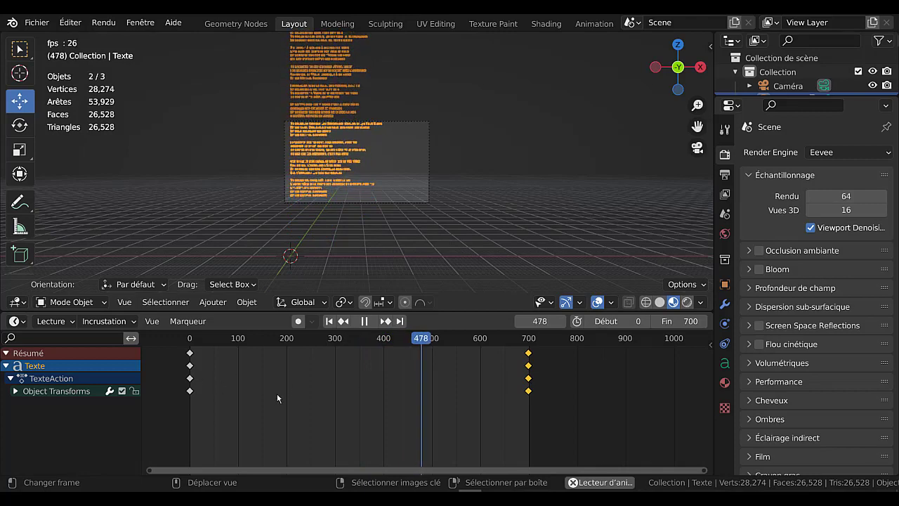
left_click(190, 365)
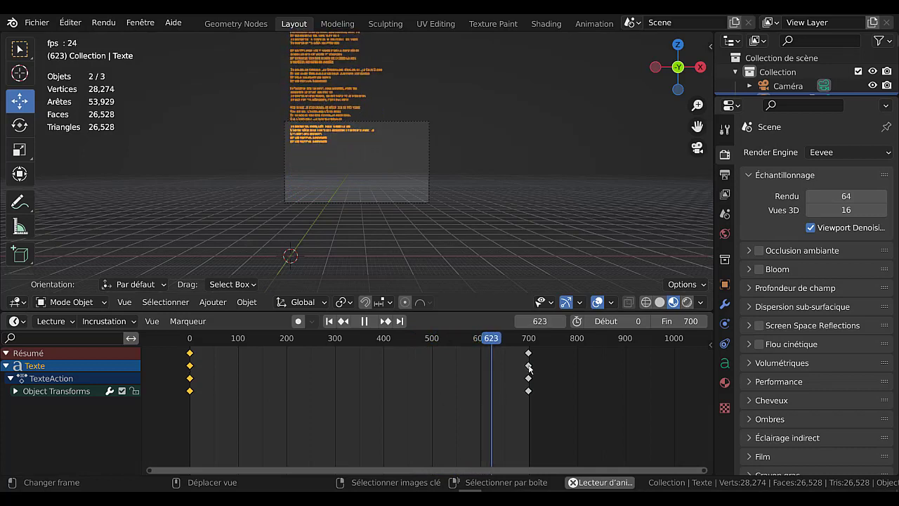
left_click(527, 391)
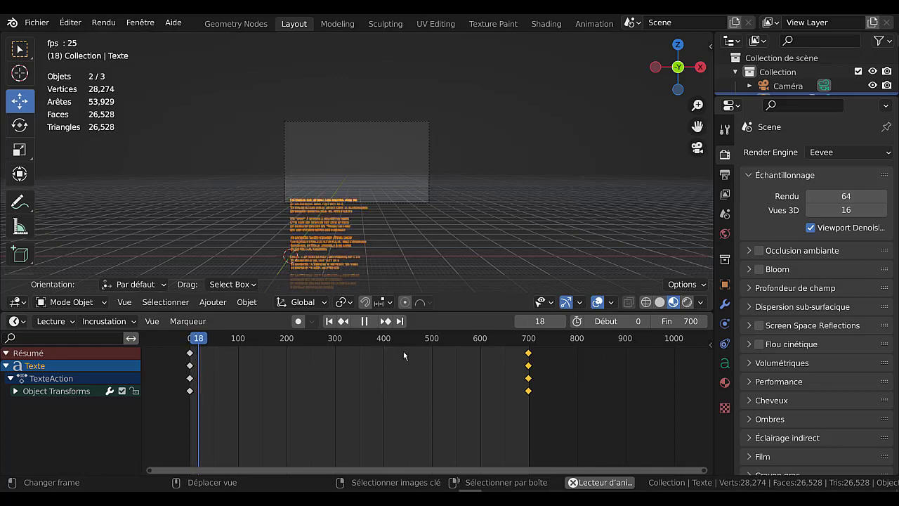
scroll(498, 203, "up", 3)
scroll(498, 202, "up", 4)
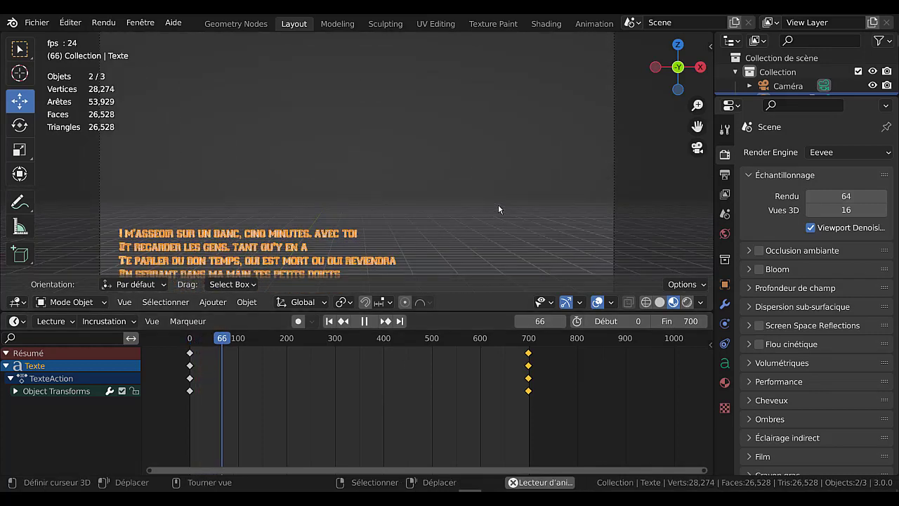
Stop playback, scrub the scroll, reselect the lyrics text and replay from frame 84
left_click(500, 206)
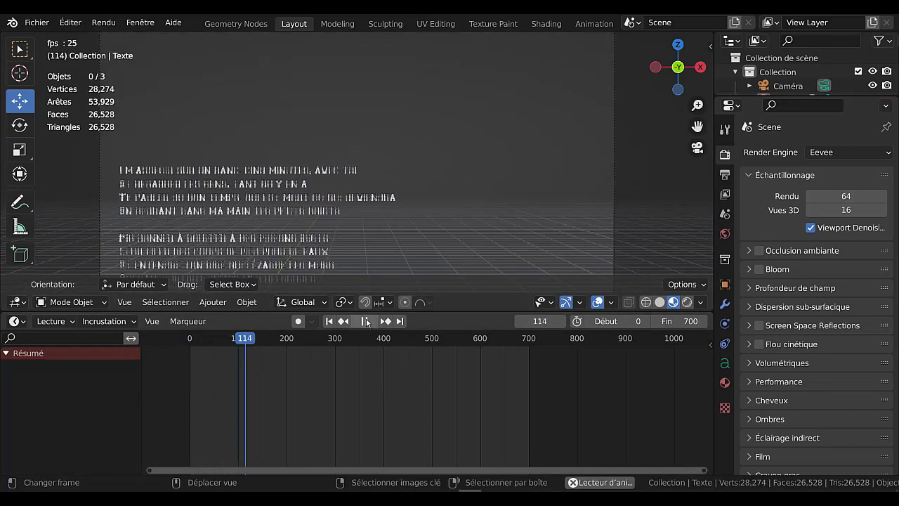
key("space")
mouse_move(245, 340)
left_mouse_down()
mouse_move(213, 346)
mouse_move(445, 361)
mouse_move(190, 376)
mouse_move(283, 375)
left_mouse_up()
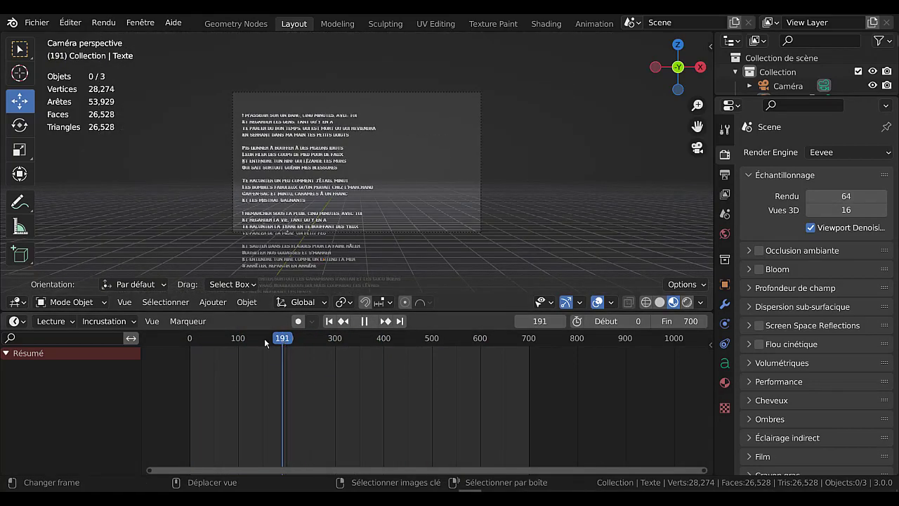
mouse_move(264, 338)
left_mouse_down()
mouse_move(429, 359)
mouse_move(227, 374)
mouse_move(368, 369)
mouse_move(237, 377)
mouse_move(194, 397)
mouse_move(240, 392)
left_mouse_up()
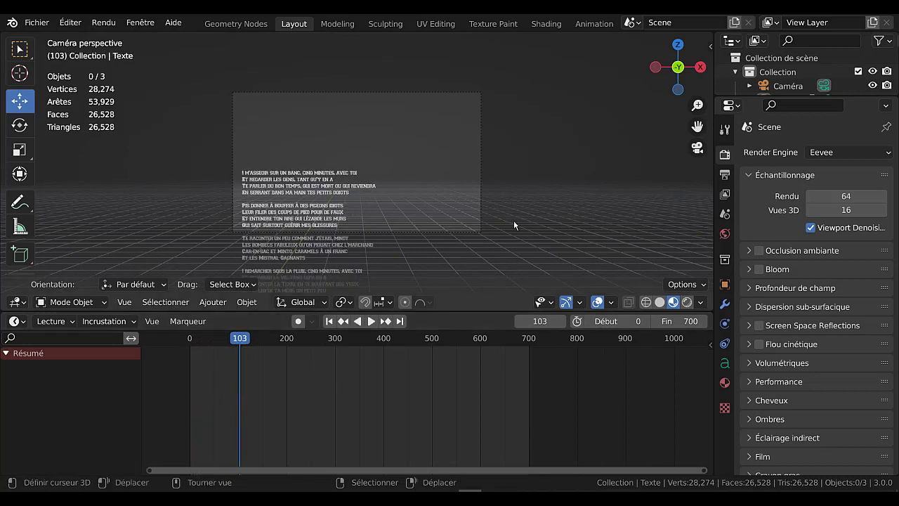
left_click(296, 191)
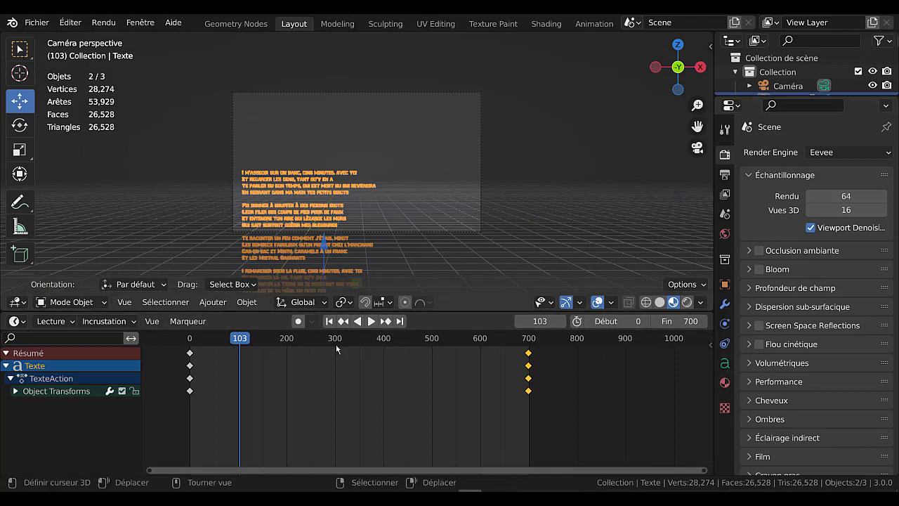
left_click(232, 339)
key("space")
key("space")
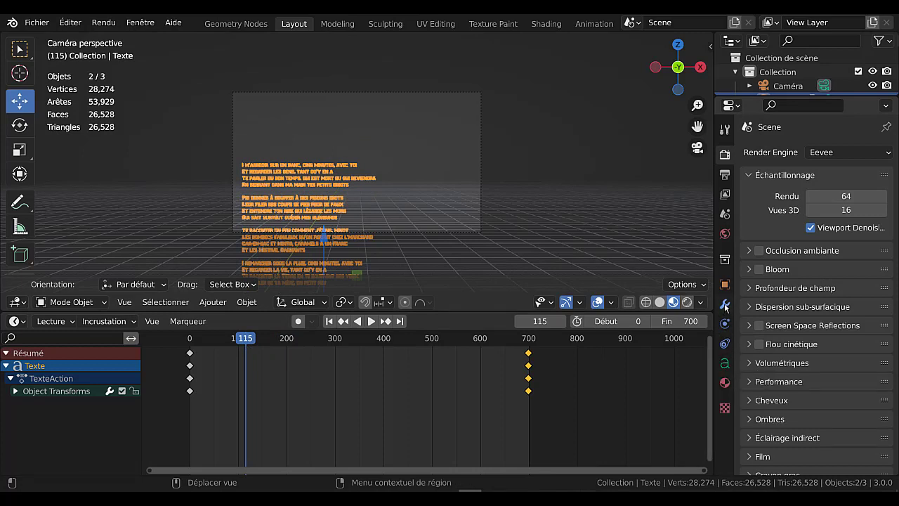
Add a new material, Matériau.002, to the lyrics text with an almost black base colour
left_click(725, 382)
left_click(827, 214)
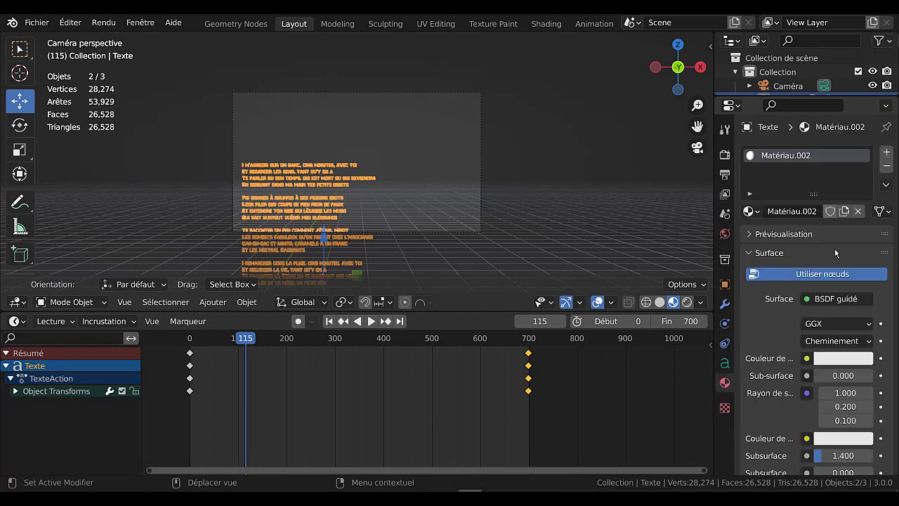
left_click(834, 359)
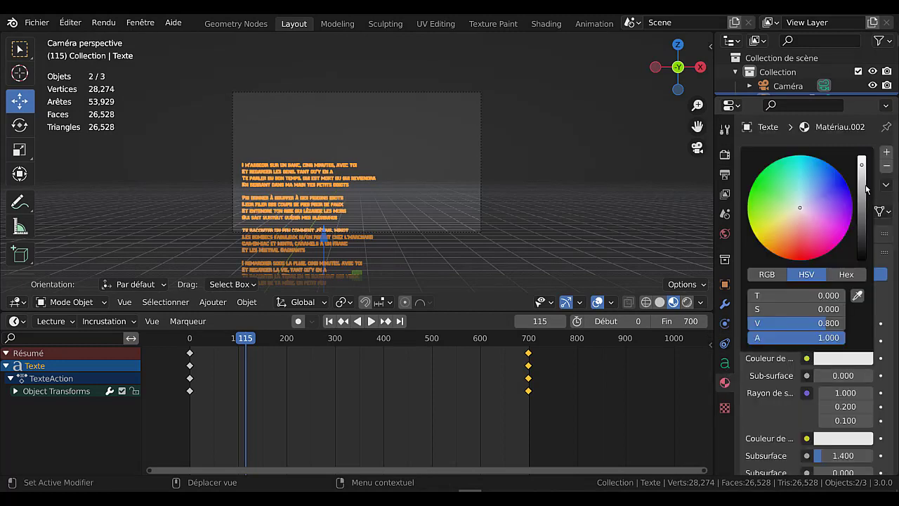
left_click_drag(862, 164, 867, 253)
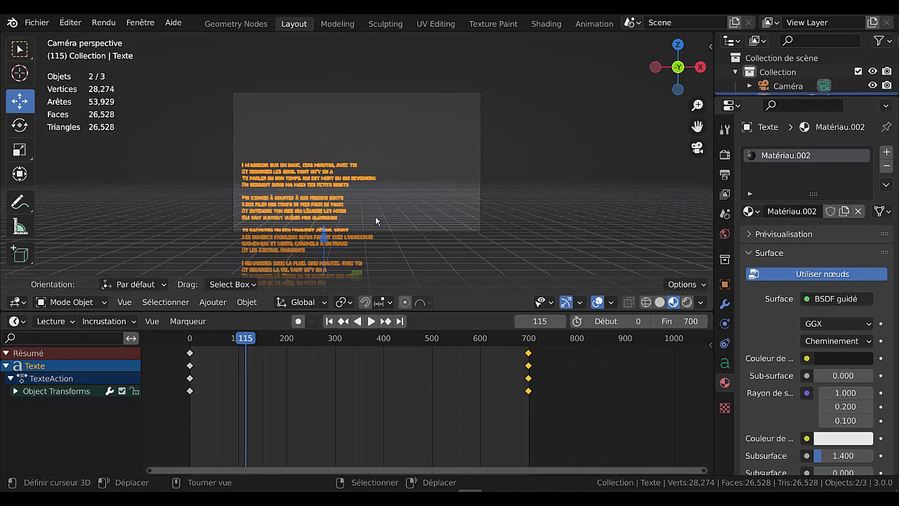
Toggle the lyrics text into Edit Mode and back to Object Mode
key("Tab")
scroll(380, 213, "up", 3)
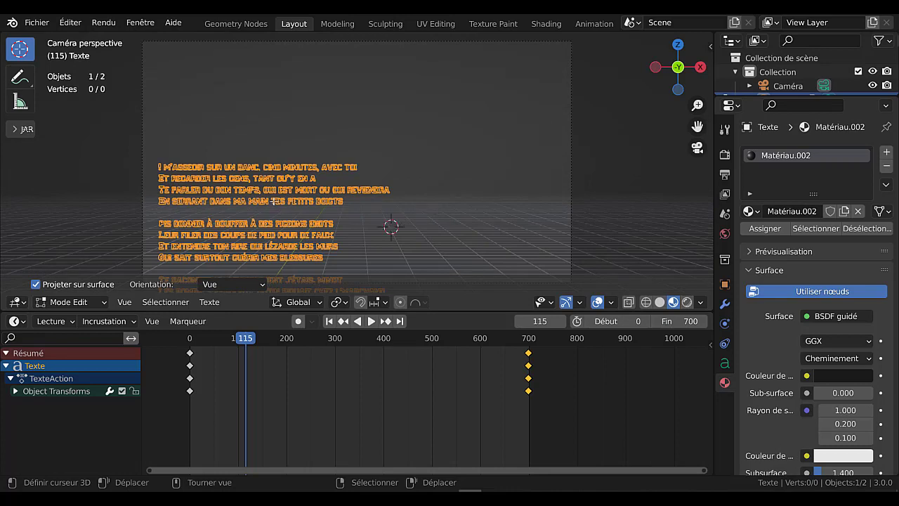
key("Tab")
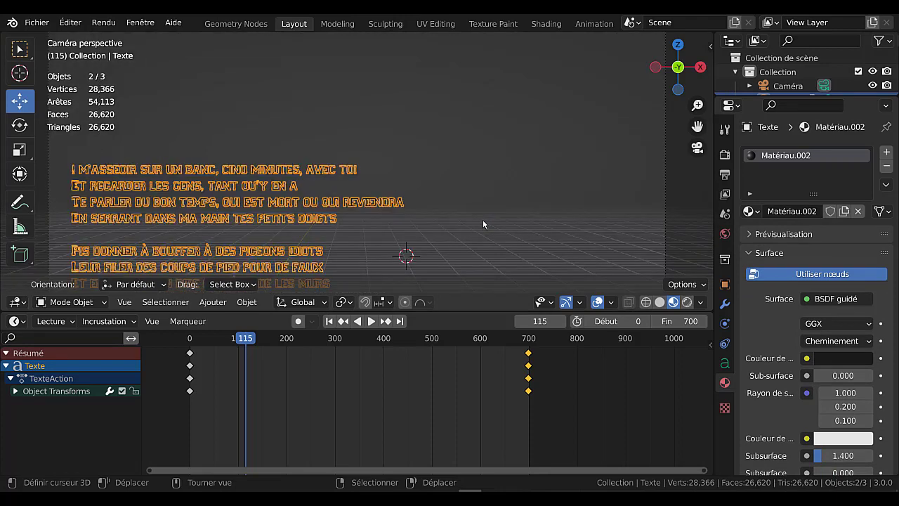
Adjust the text material's shader sliders, setting Sheen Tint to 0
left_click(483, 224)
scroll(483, 224, "down", 2)
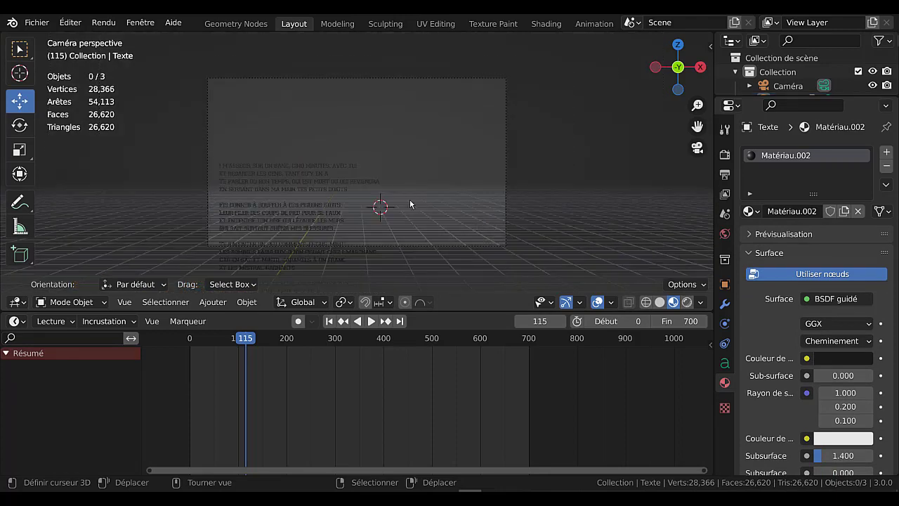
scroll(410, 203, "up", 3)
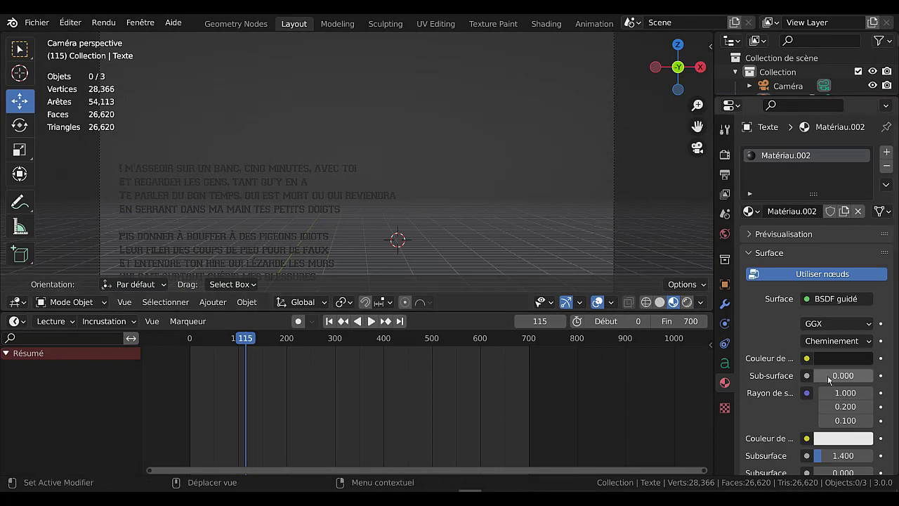
scroll(808, 425, "down", 3)
scroll(807, 425, "down", 3)
left_click_drag(843, 354, 814, 354)
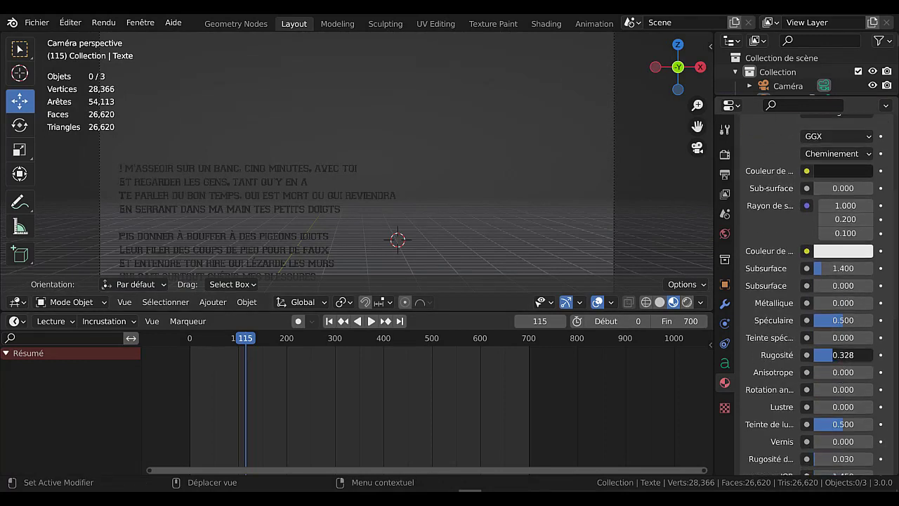
left_click_drag(843, 321, 815, 328)
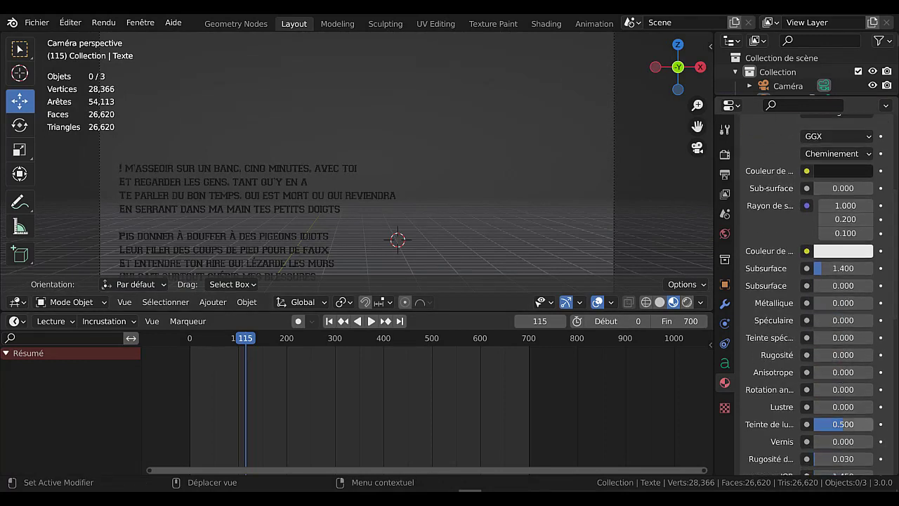
left_click_drag(843, 424, 815, 424)
left_click_drag(819, 268, 776, 278)
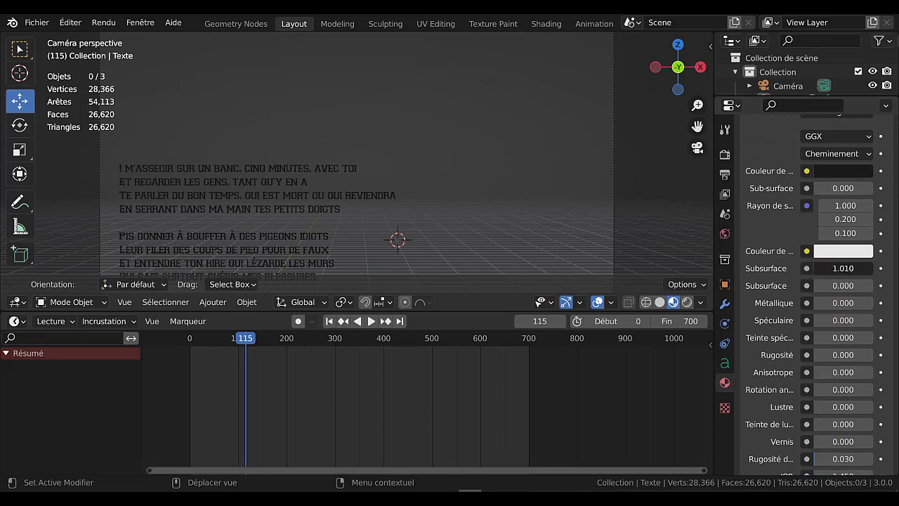
Show the Output Properties: 1920 × 1080 at 100%, 24 fps, frames 0–700
scroll(771, 310, "down", 3)
scroll(771, 306, "down", 3)
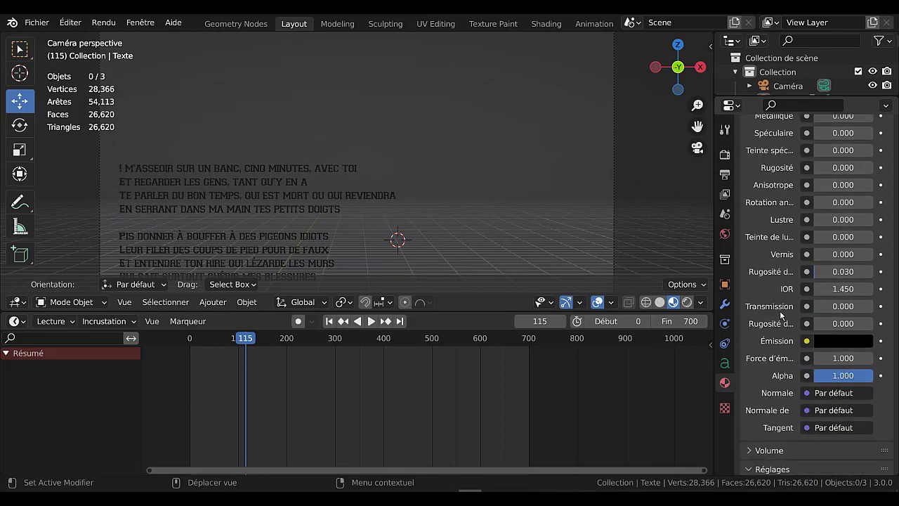
scroll(780, 311, "up", 4)
scroll(781, 314, "up", 3)
scroll(772, 238, "up", 3)
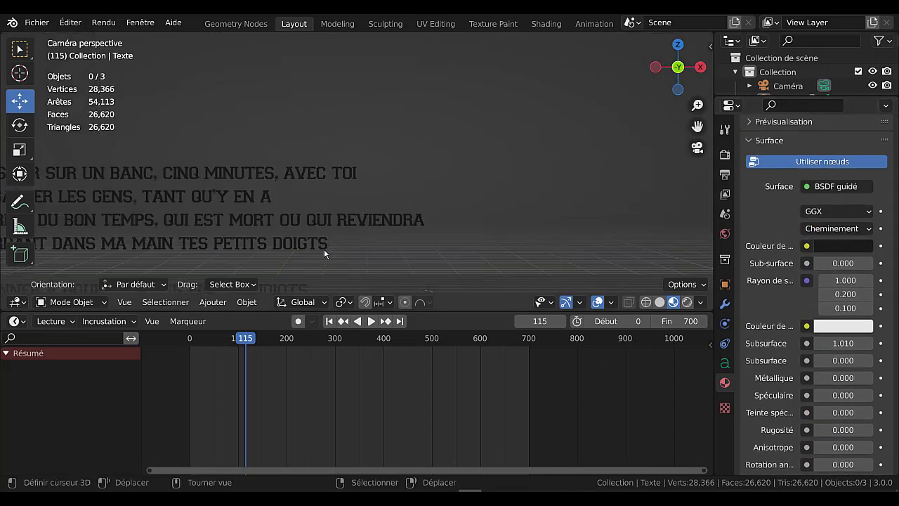
scroll(324, 249, "up", 3)
scroll(331, 244, "down", 4)
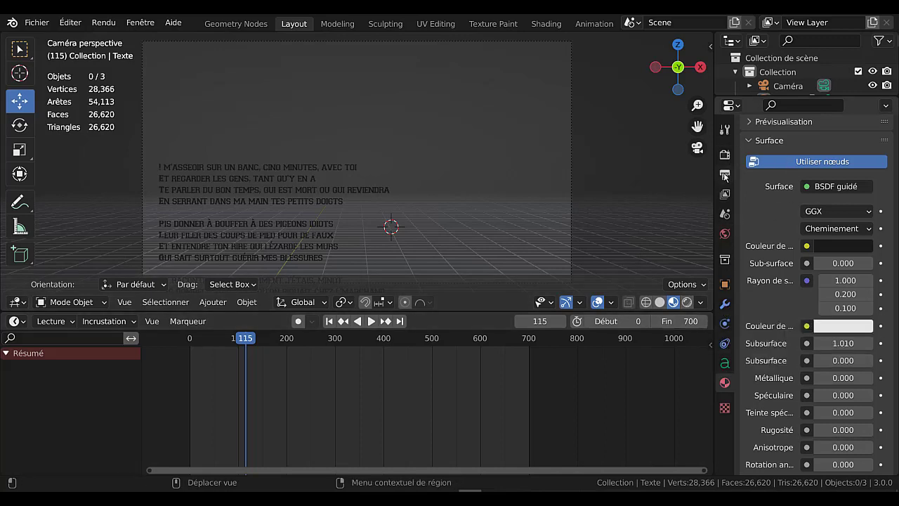
scroll(812, 141, "up", 2)
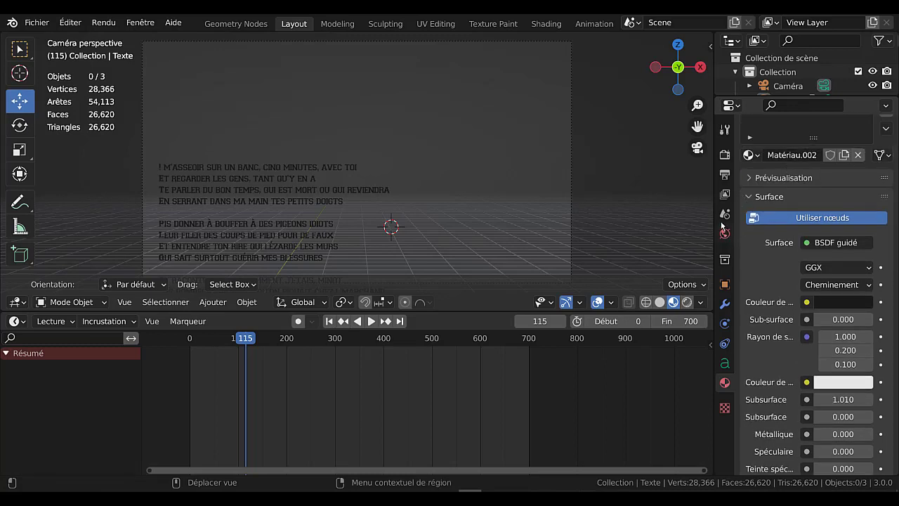
left_click(725, 174)
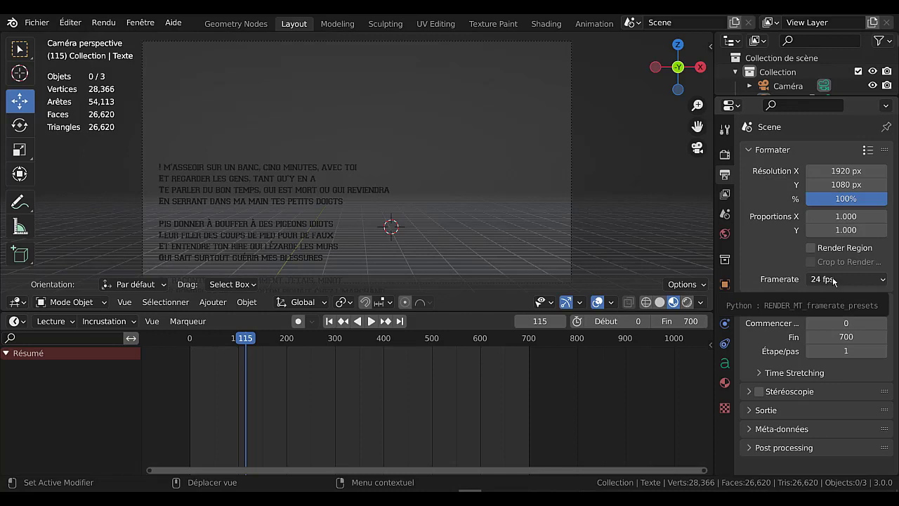
Keep the framerate preset at 24 fps and widen the Properties panel
left_click(867, 281)
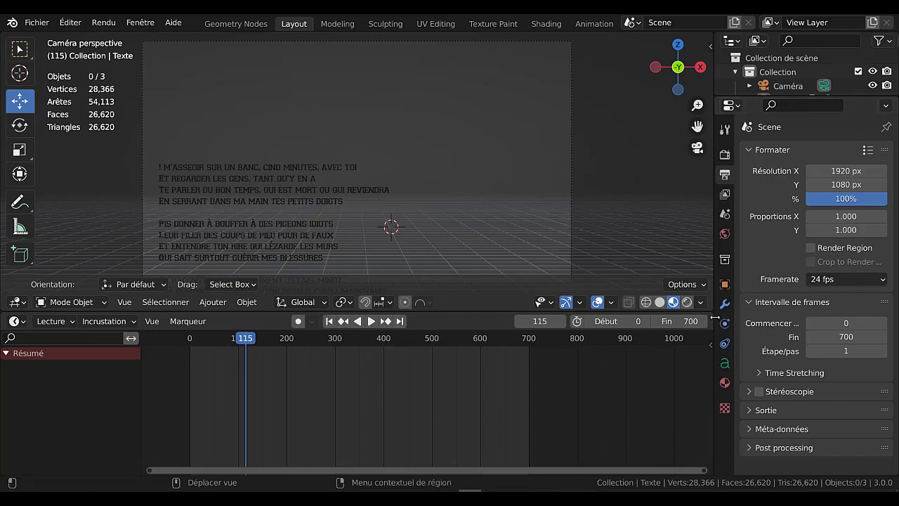
left_click_drag(714, 320, 606, 319)
Set the Frame Step to 10 and play the lyrics animation with it
key("space")
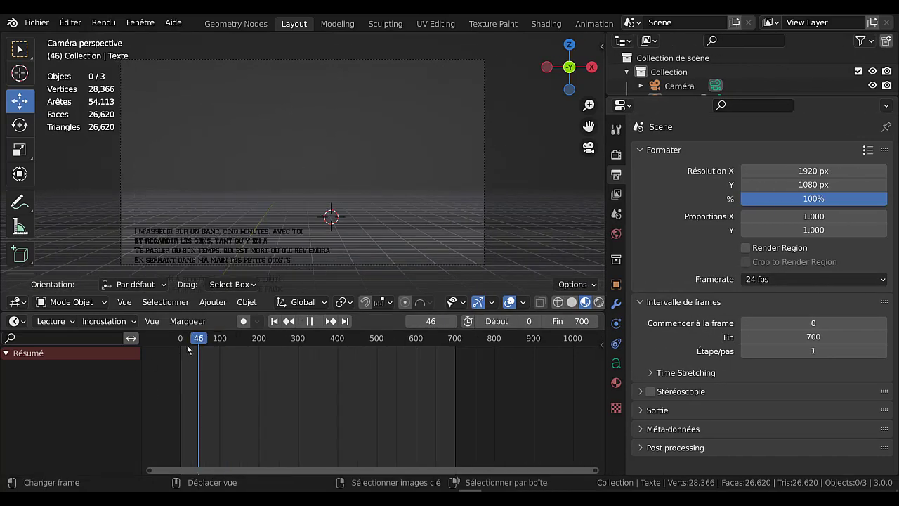
key("Escape")
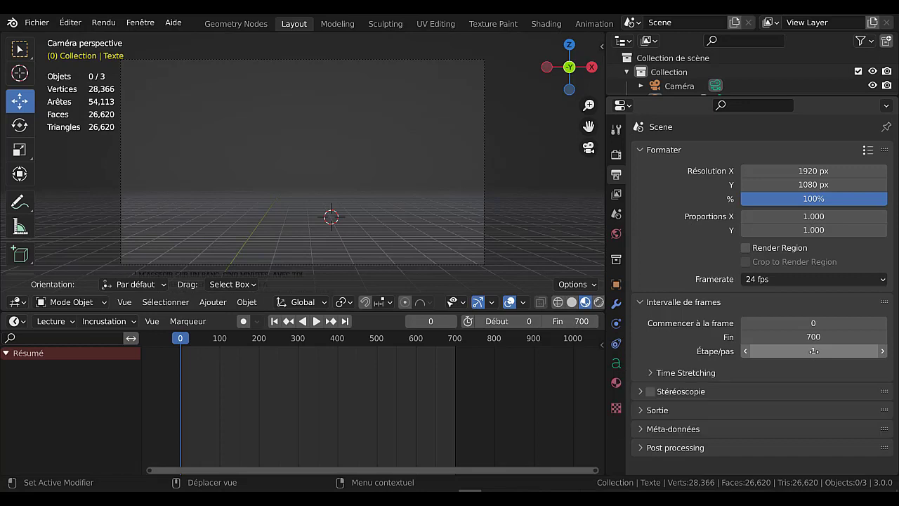
left_click(814, 350)
type("1")
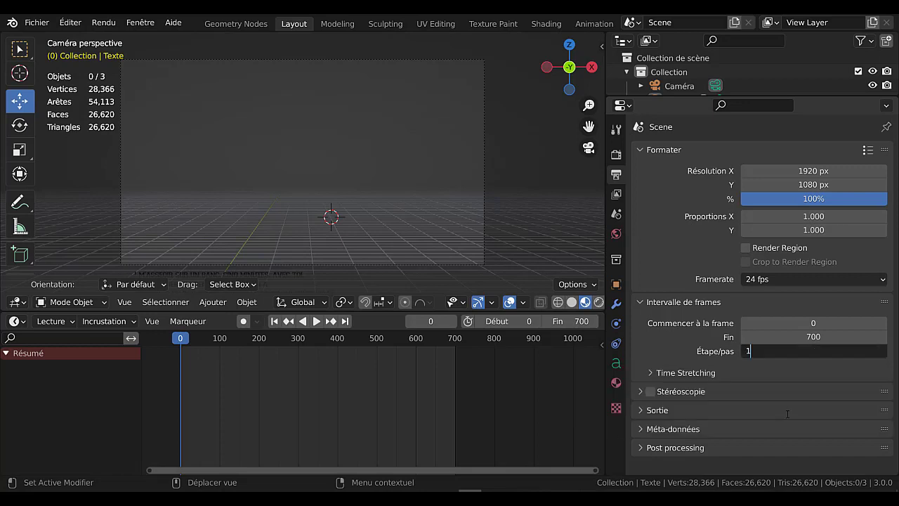
type("0")
key("Return")
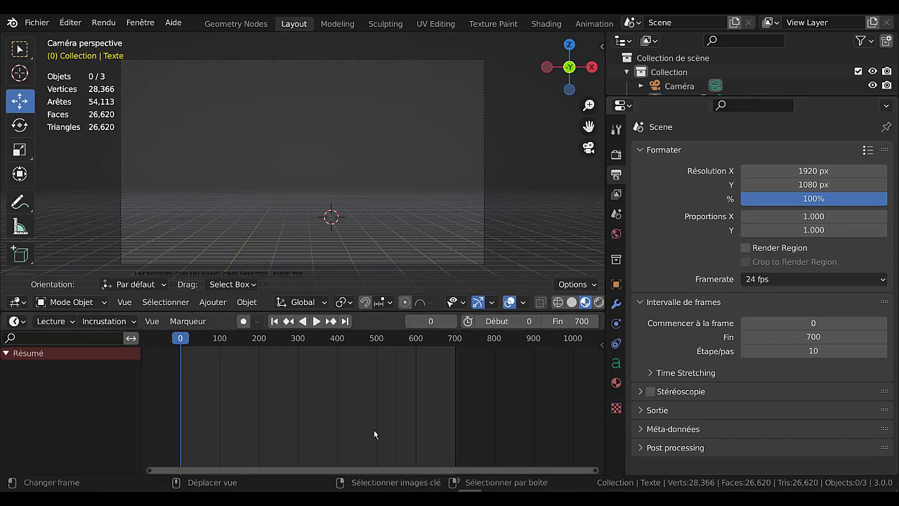
left_click(316, 321)
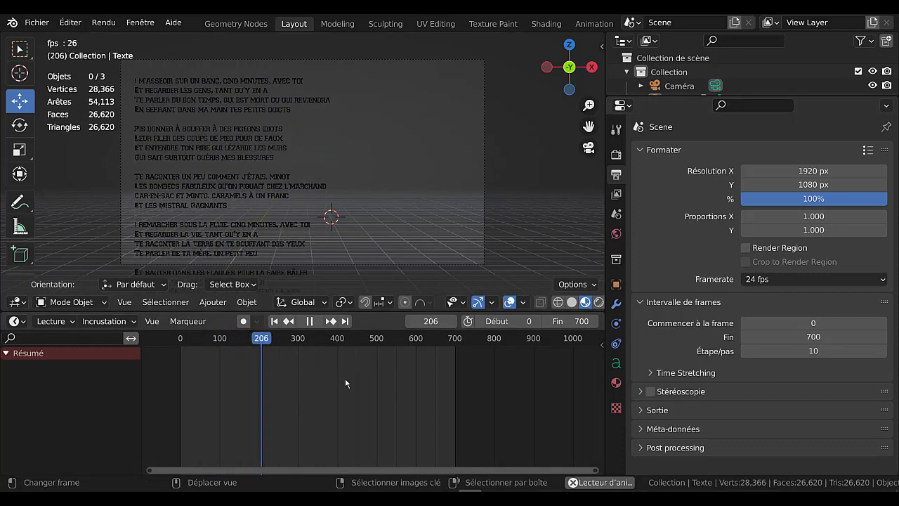
Restore the Frame Step to 1 and stop playback at frame 396
left_click(814, 350)
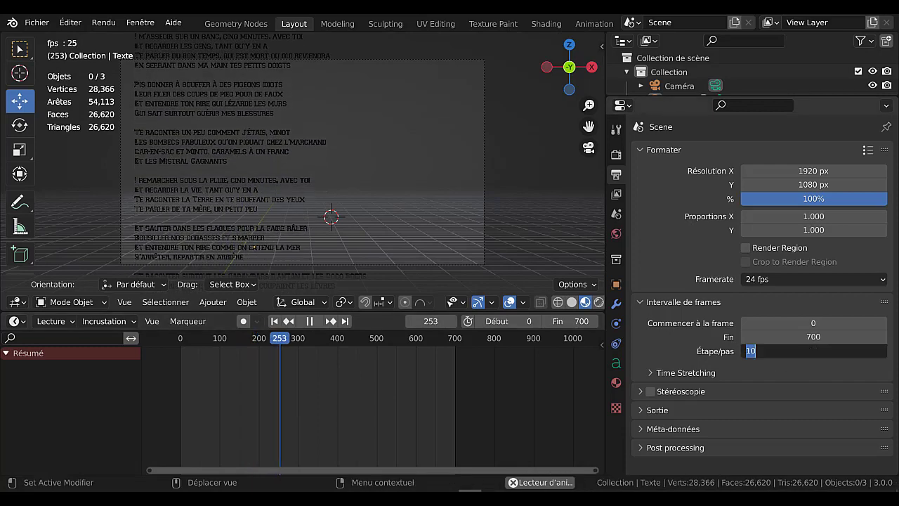
type("1")
key("Return")
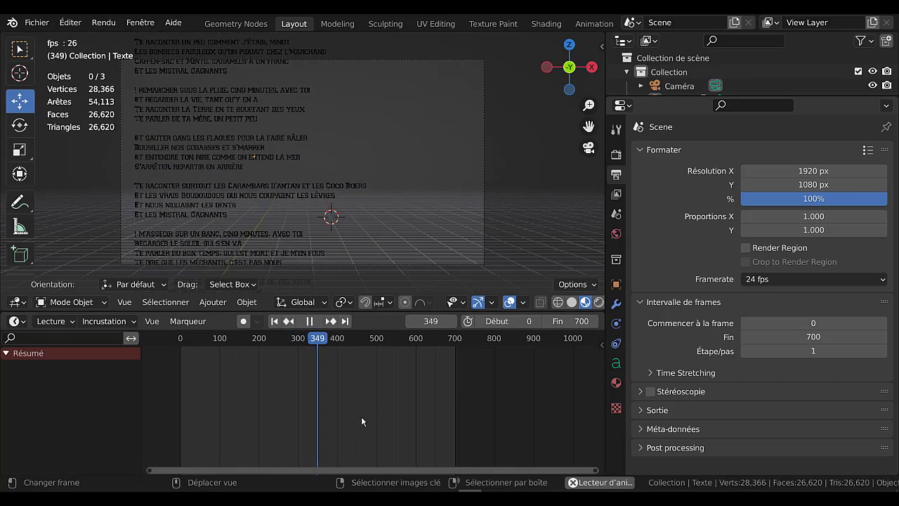
key("space")
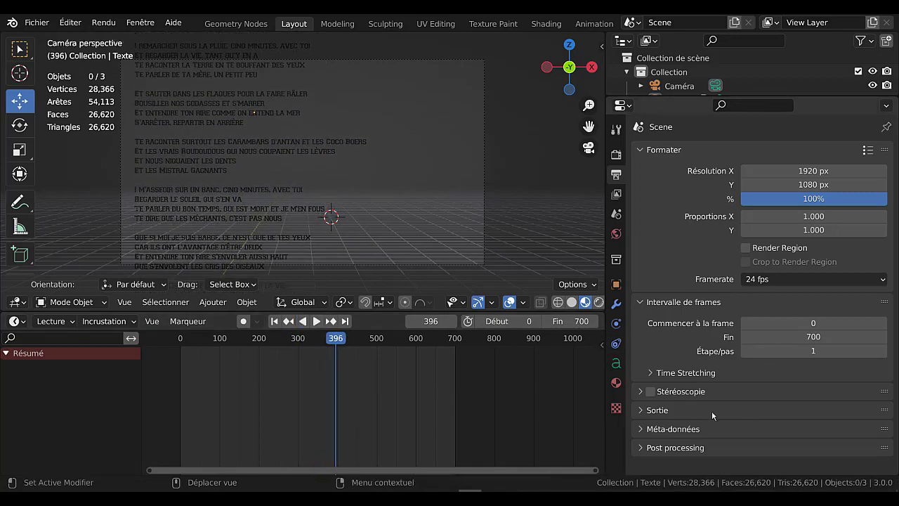
Expand the Output panel and type 'texte défilé' over the /tmp\ output path
left_click(644, 411)
middle_click_drag(644, 415, 651, 271)
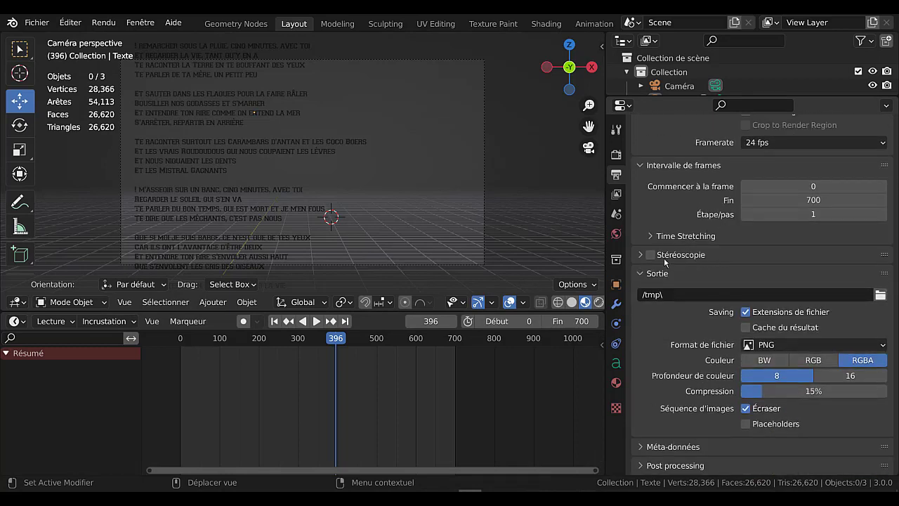
left_click(673, 296)
type("te")
type("xte")
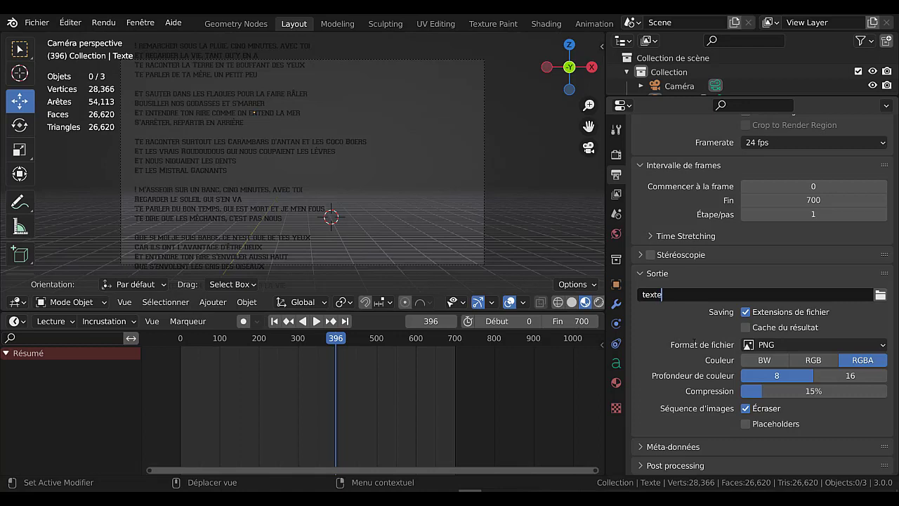
type(" d")
type("é")
type("i")
type("e")
Save the render output as 'texte défilé' in the Desktop folder
key("Return")
left_click(880, 295)
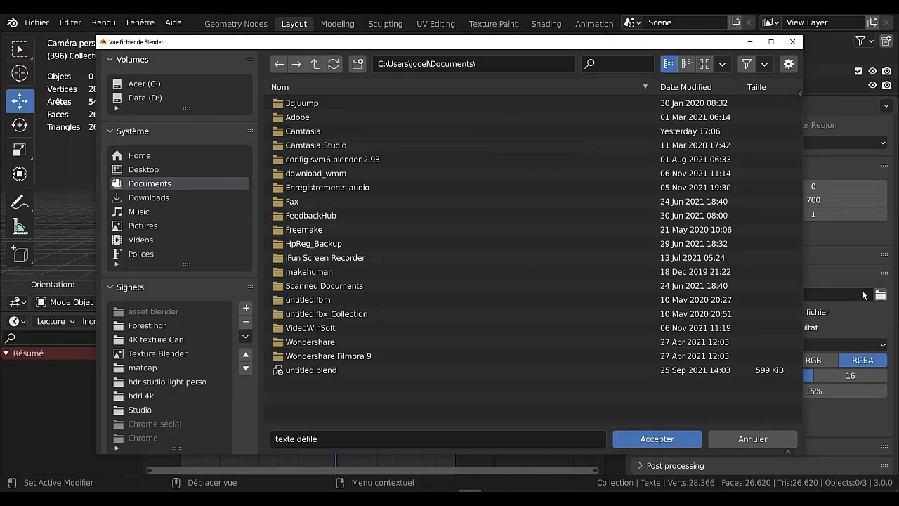
left_click(140, 169)
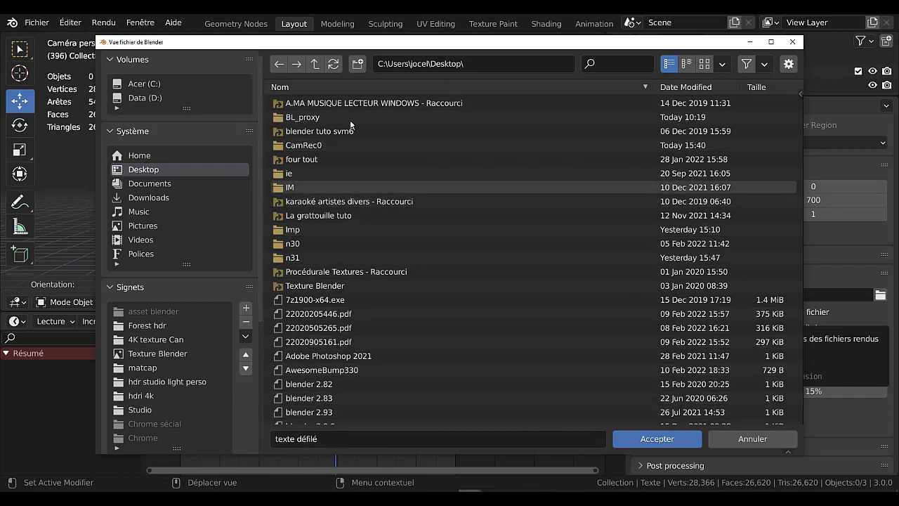
left_click(666, 439)
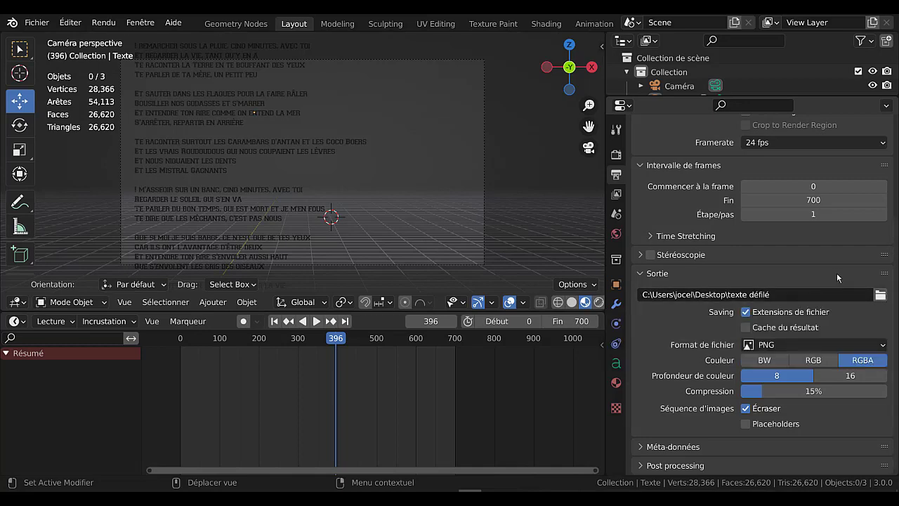
Look through drives C: and D: for the output location, then cancel with the Desktop path kept
left_click(880, 295)
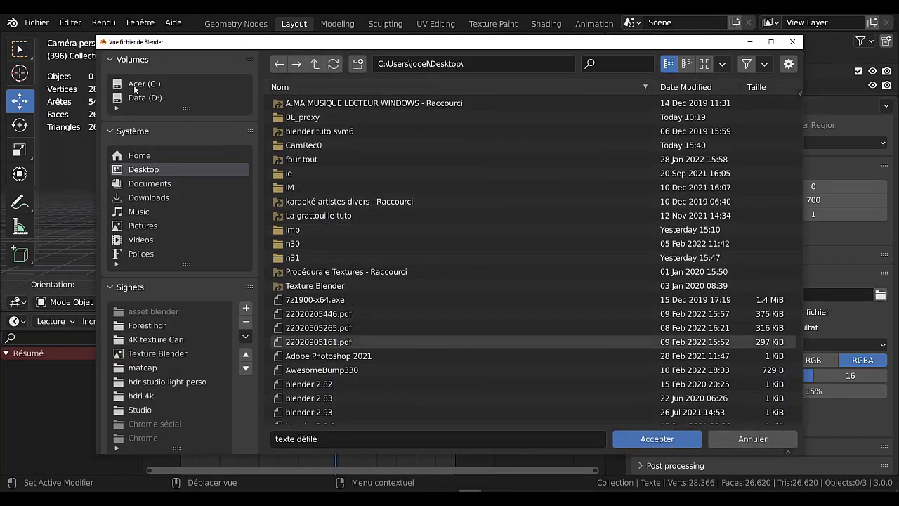
left_click(138, 87)
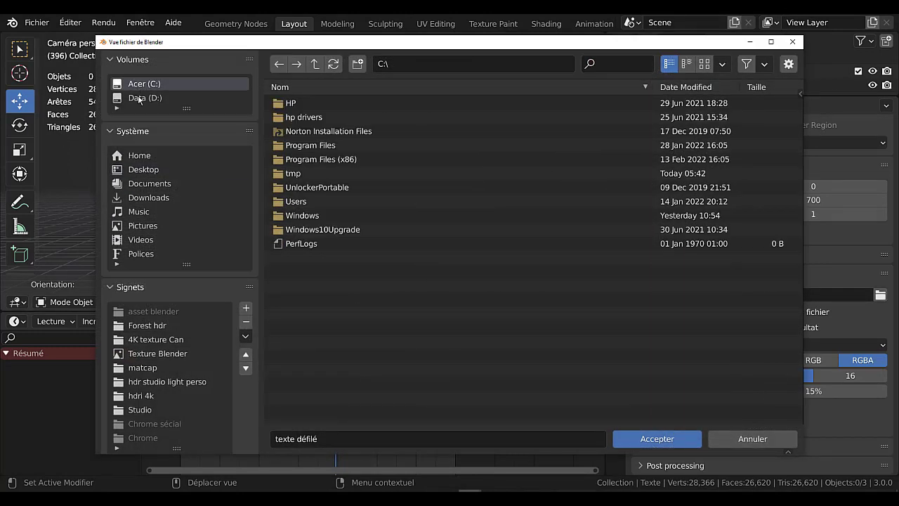
left_click(180, 98)
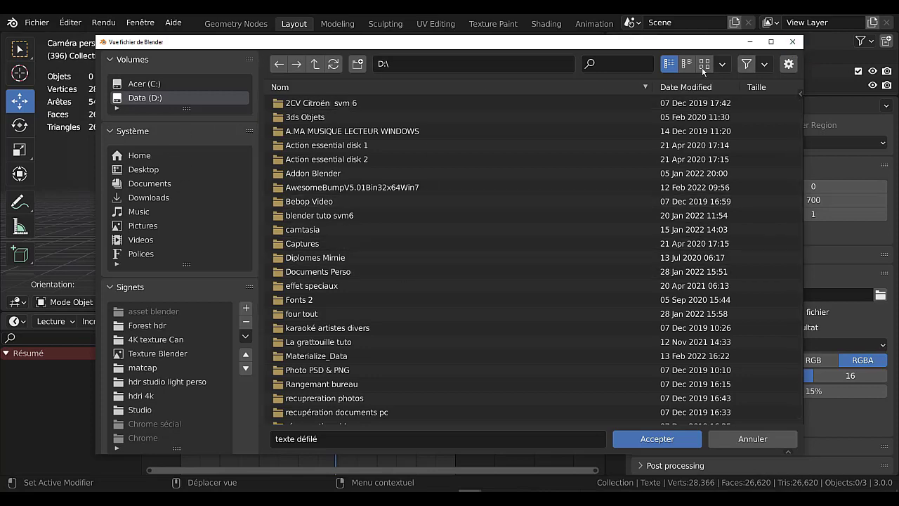
left_click(792, 43)
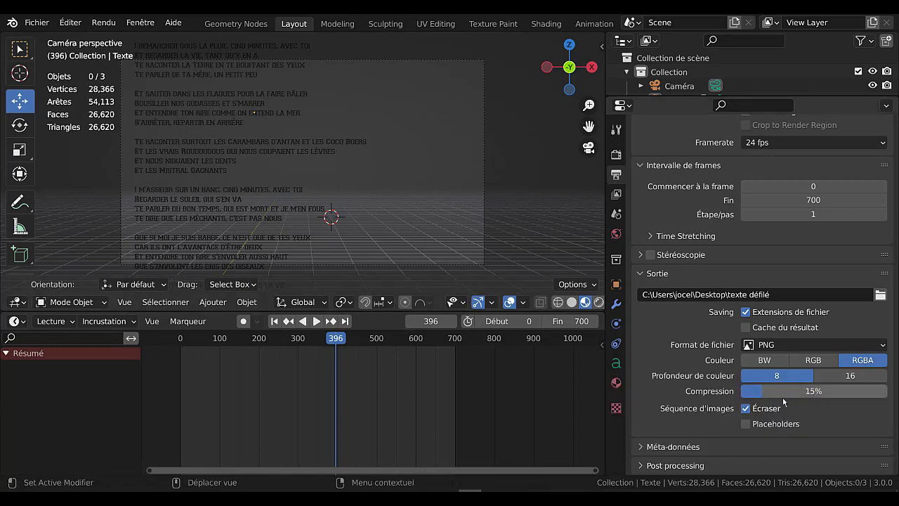
Choose FFmpeg Video as the file format, with an MPEG-4 container and the PNG video codec
left_click(809, 345)
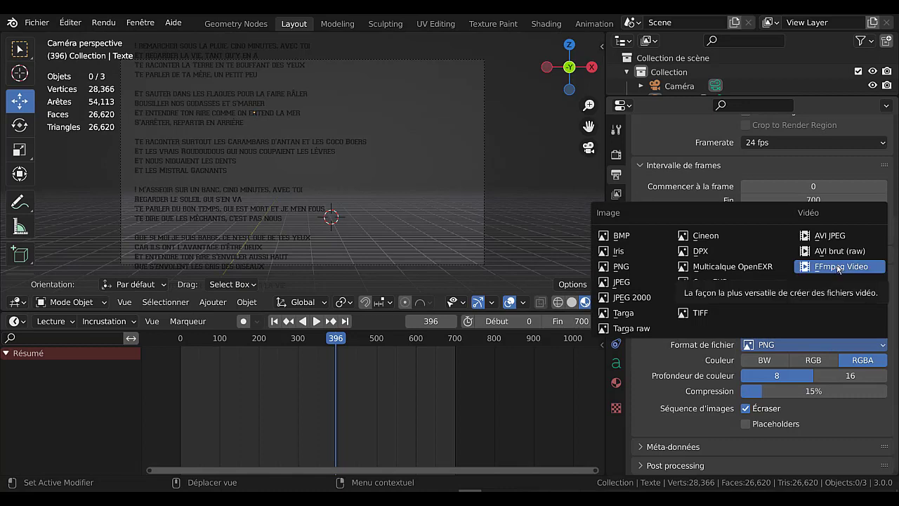
left_click(831, 269)
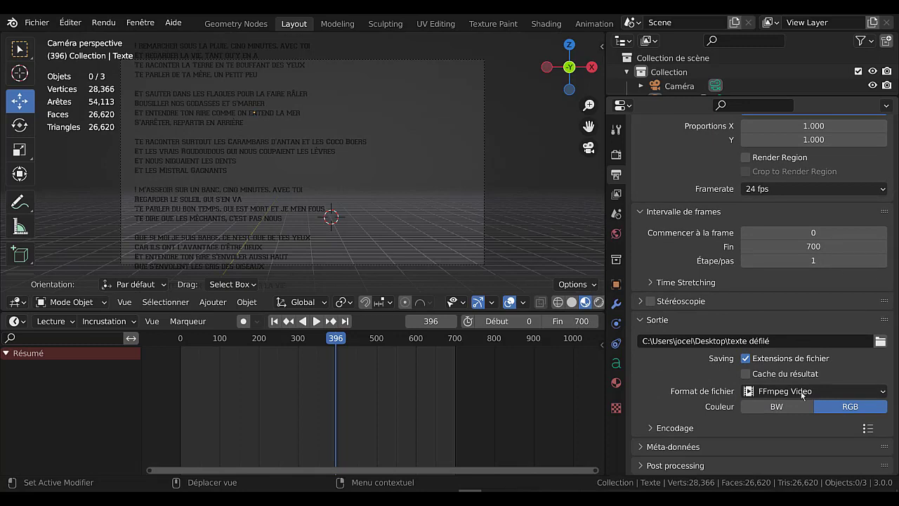
left_click(650, 427)
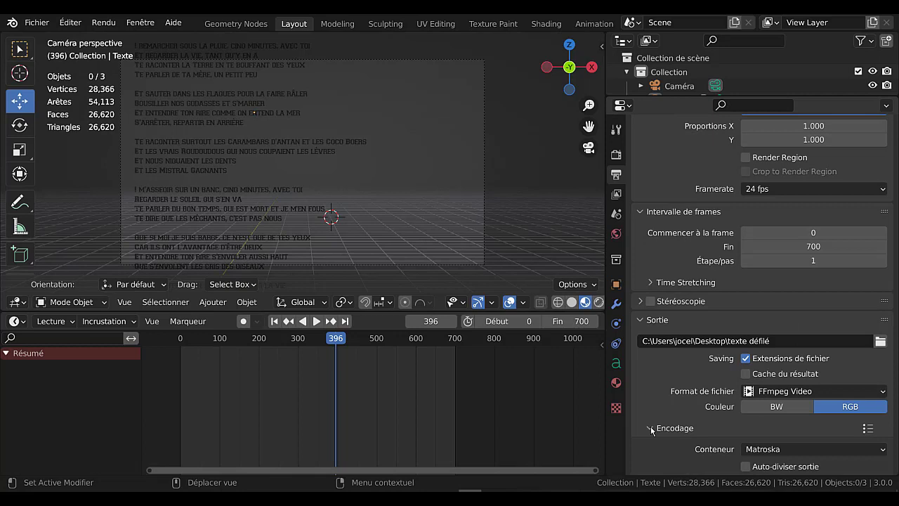
scroll(694, 419, "down", 3)
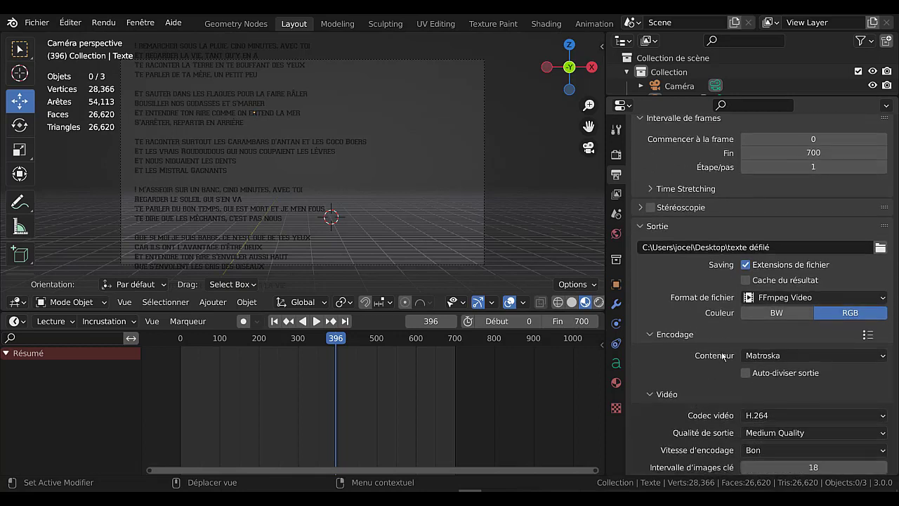
left_click(806, 354)
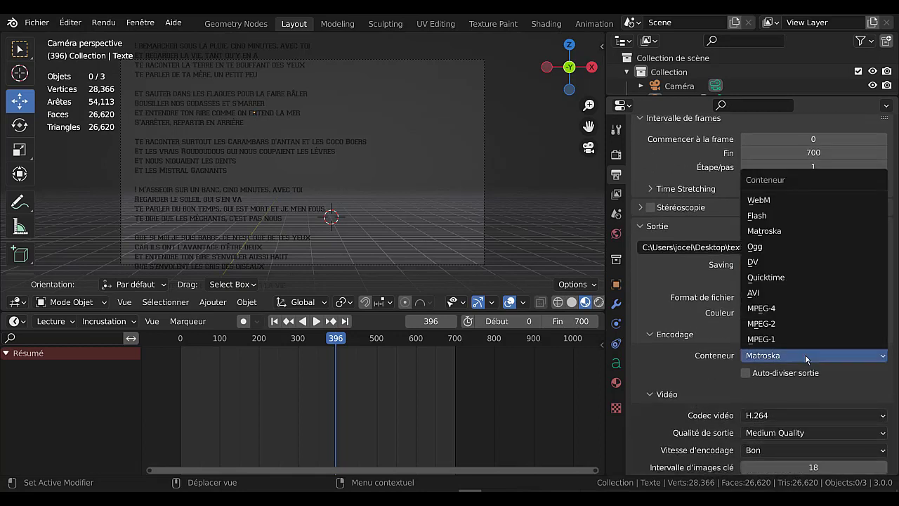
left_click(789, 309)
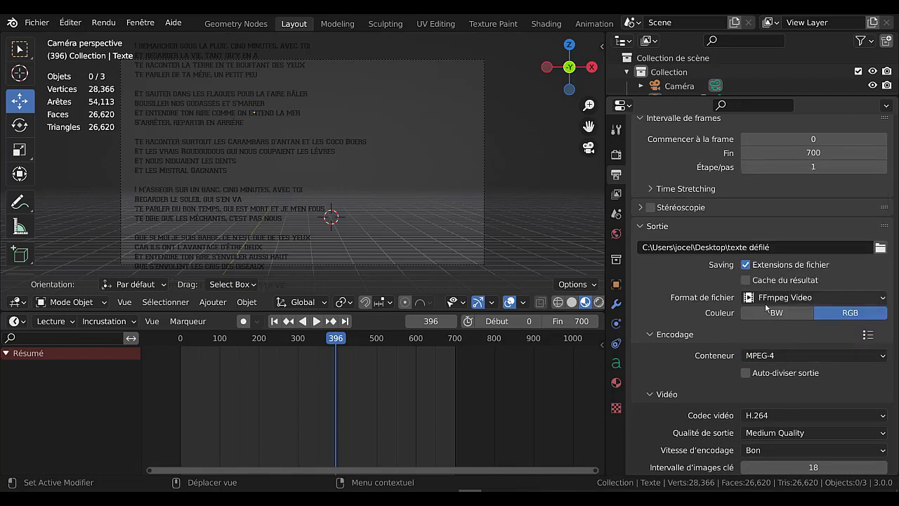
left_click(773, 416)
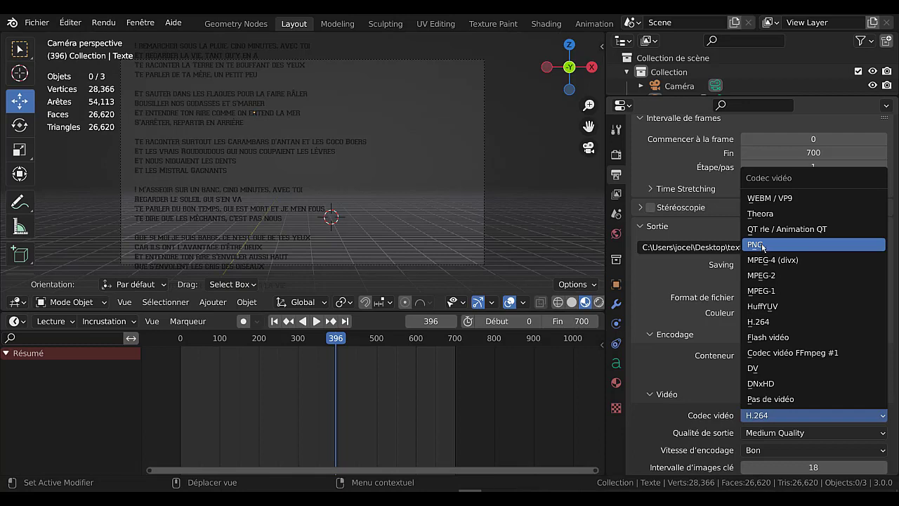
left_click(762, 246)
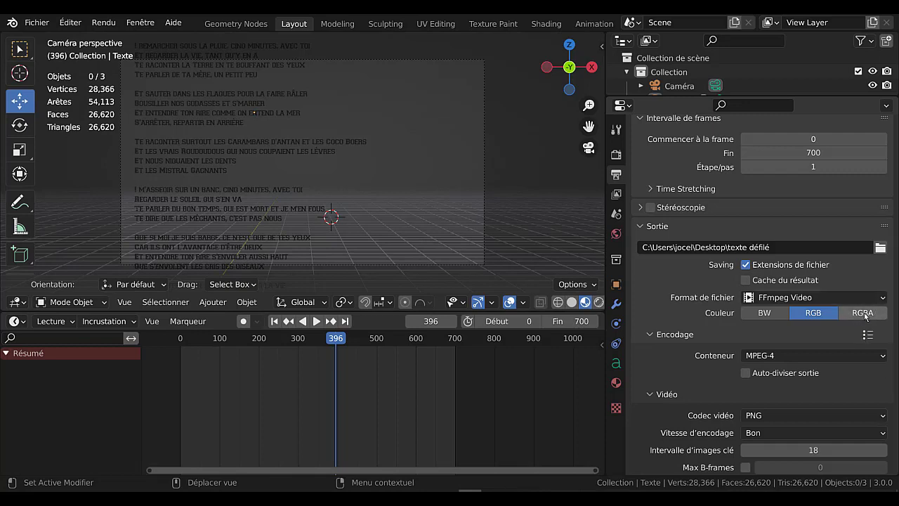
Set the output colour to RGBA and re-select FFmpeg Video as the file format
left_click(866, 316)
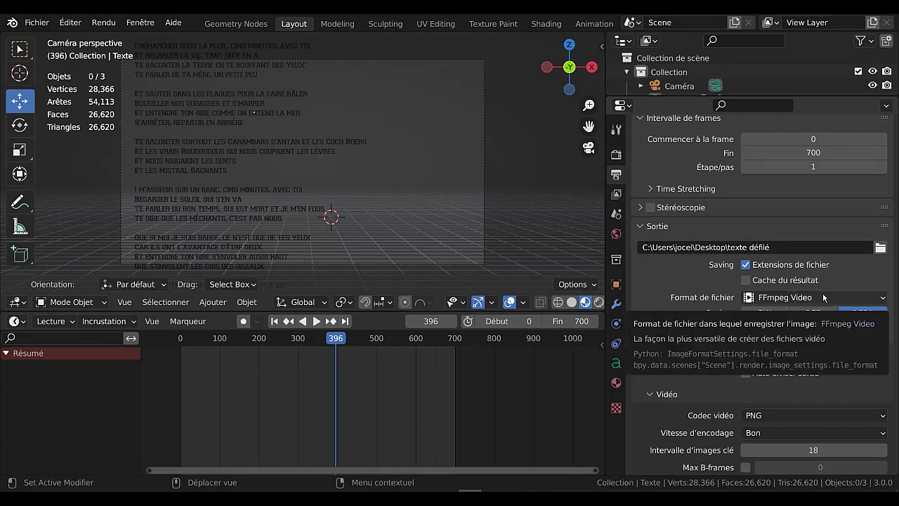
left_click(838, 303)
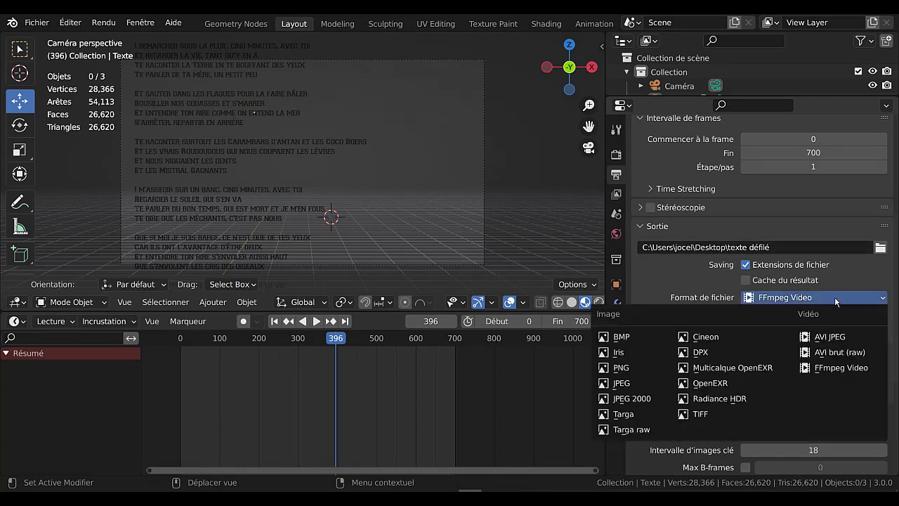
left_click(833, 370)
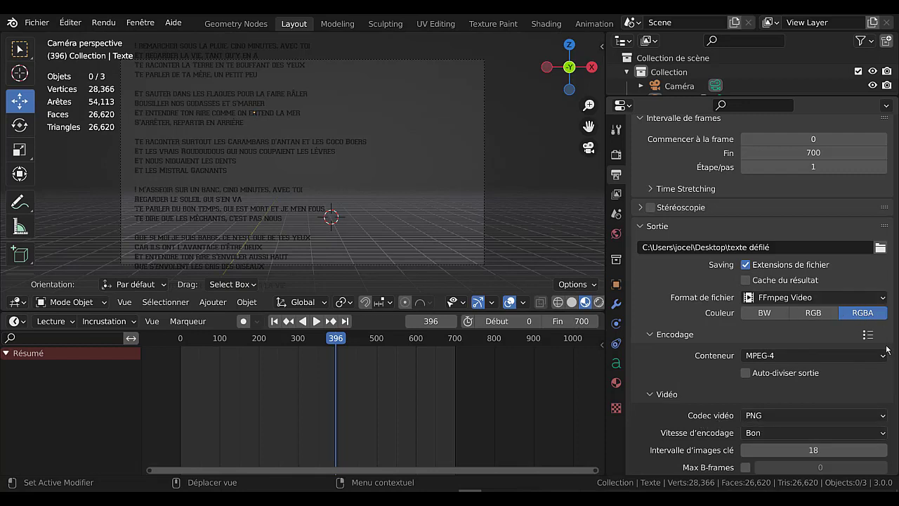
Review the encoding settings and the audio codec list, keeping Pas d'audio (no audio)
scroll(887, 349, "down", 3)
scroll(889, 348, "down", 2)
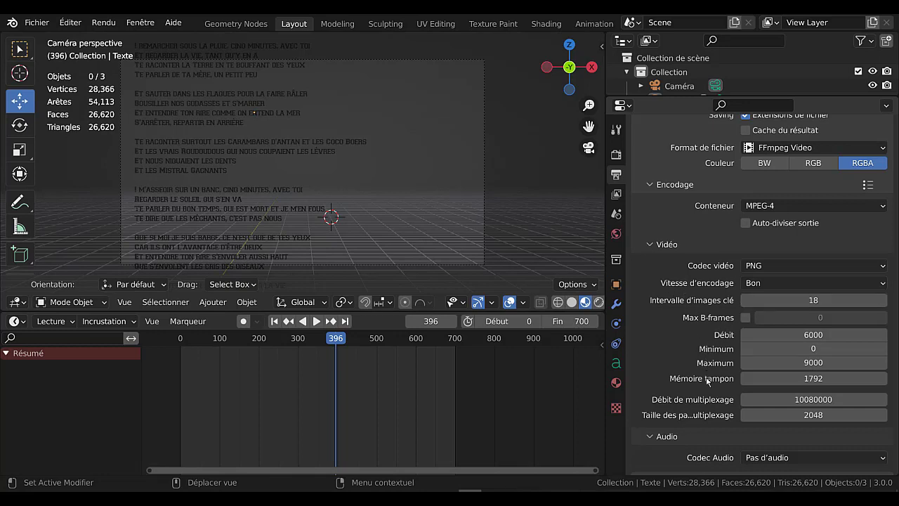
scroll(665, 437, "down", 1)
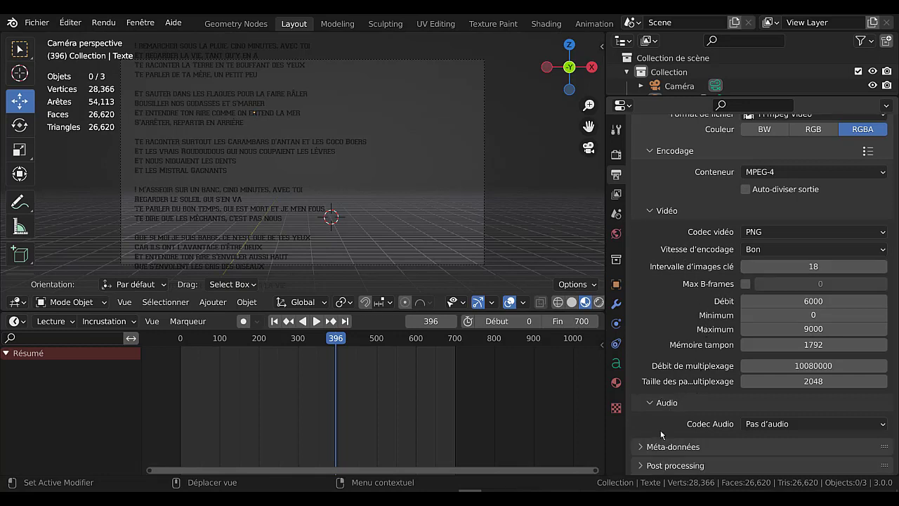
left_click(652, 404)
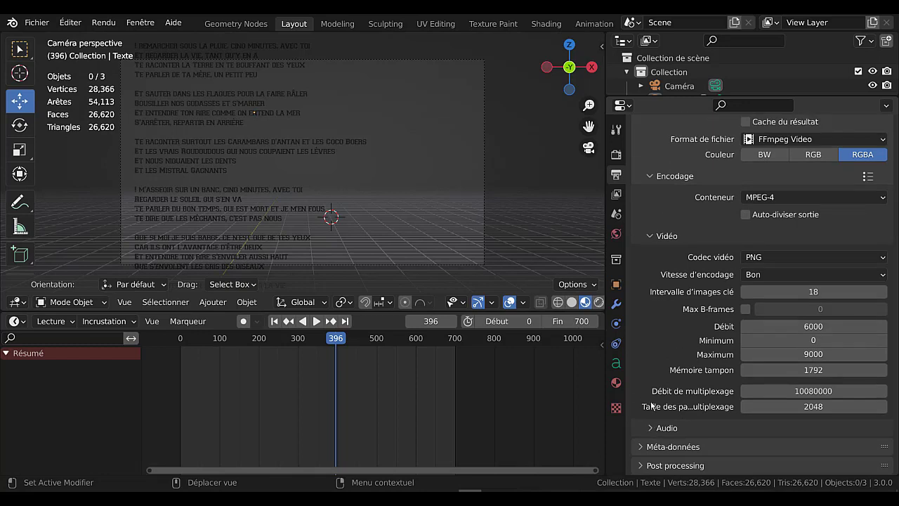
left_click(660, 428)
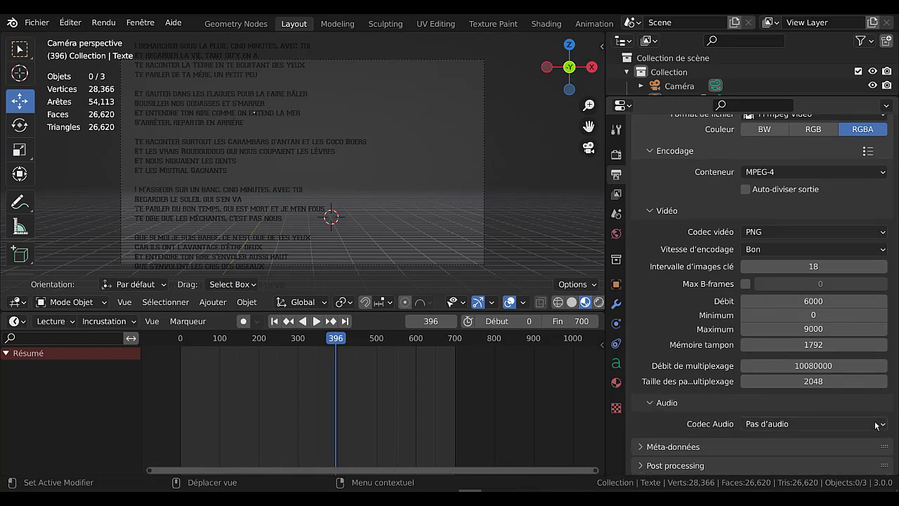
left_click(877, 424)
scroll(703, 288, "up", 5)
scroll(703, 288, "up", 2)
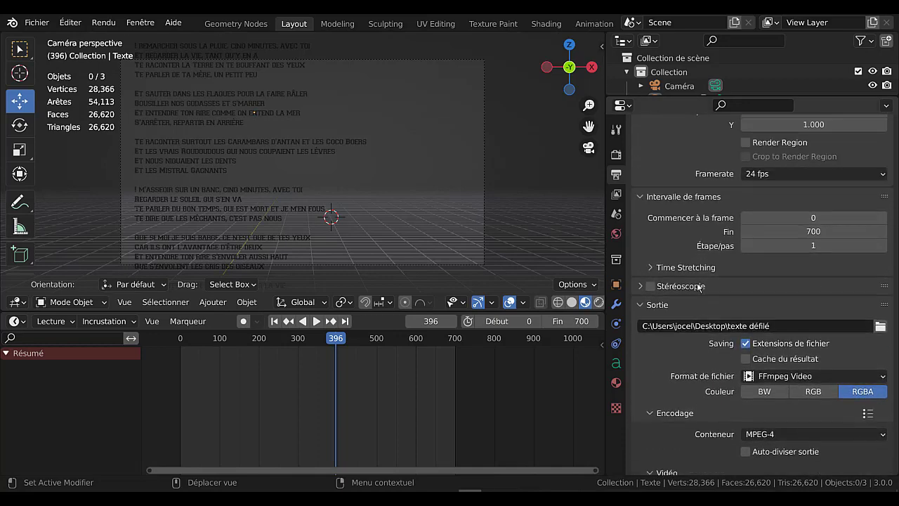
scroll(703, 284, "up", 3)
scroll(700, 260, "down", 3)
scroll(700, 260, "down", 4)
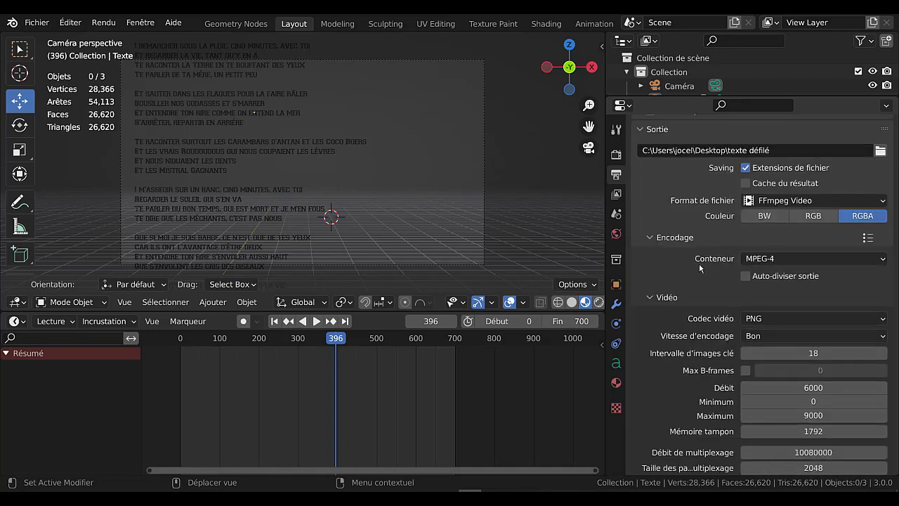
scroll(699, 279, "down", 2)
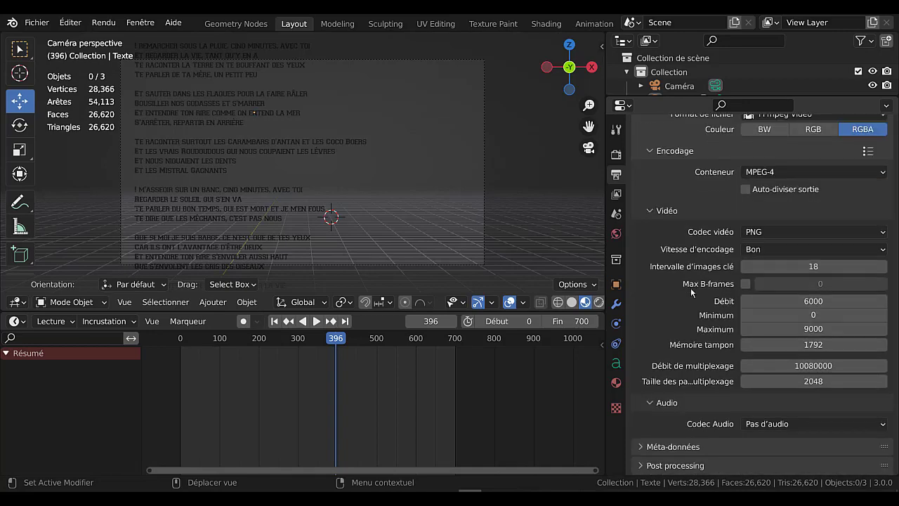
scroll(678, 281, "up", 2)
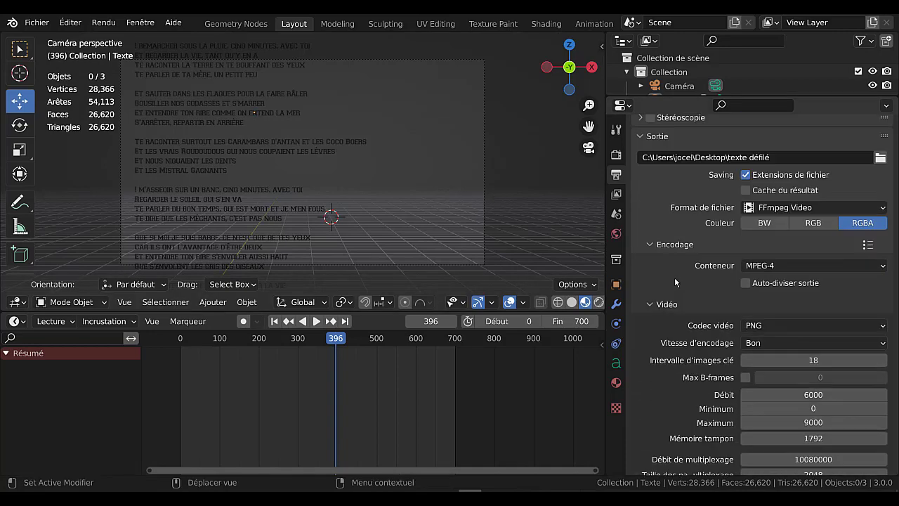
scroll(677, 282, "up", 5)
scroll(675, 282, "up", 2)
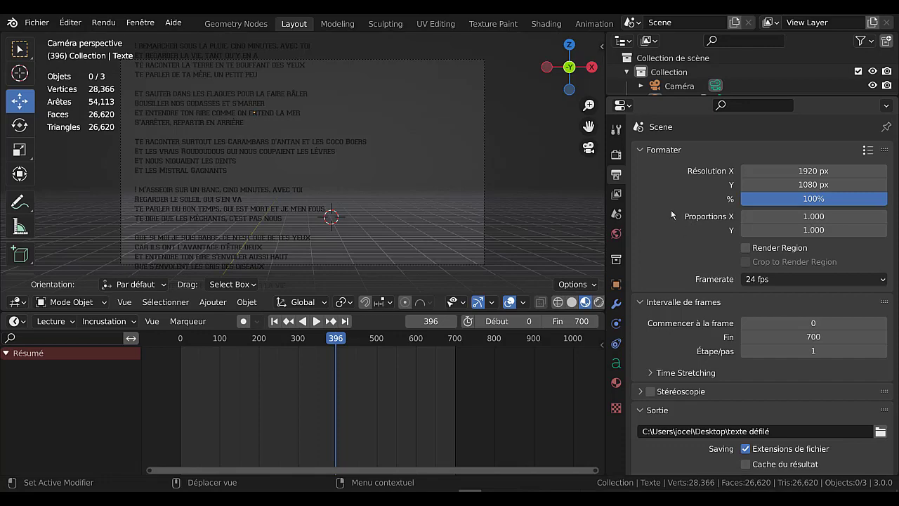
Scrub back on the timeline and briefly play the scrolling lyrics animation
left_click(71, 22)
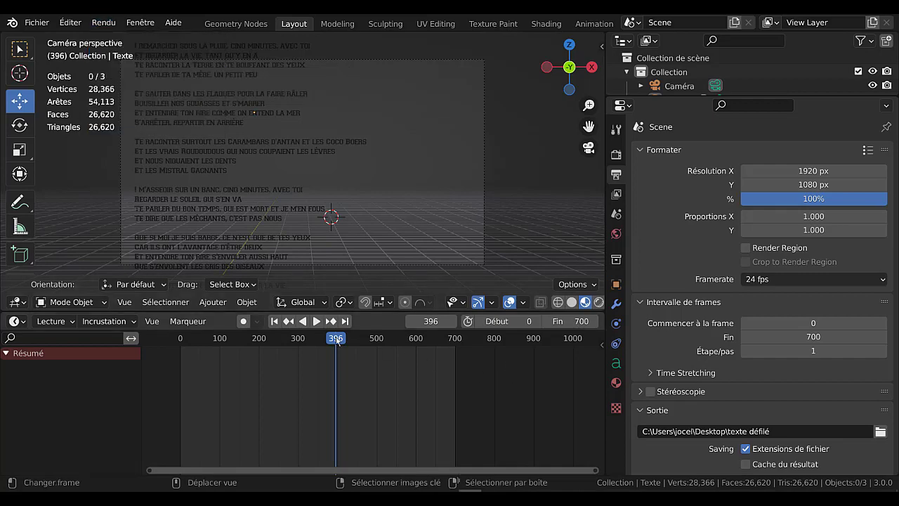
left_click_drag(331, 340, 214, 348)
key("space")
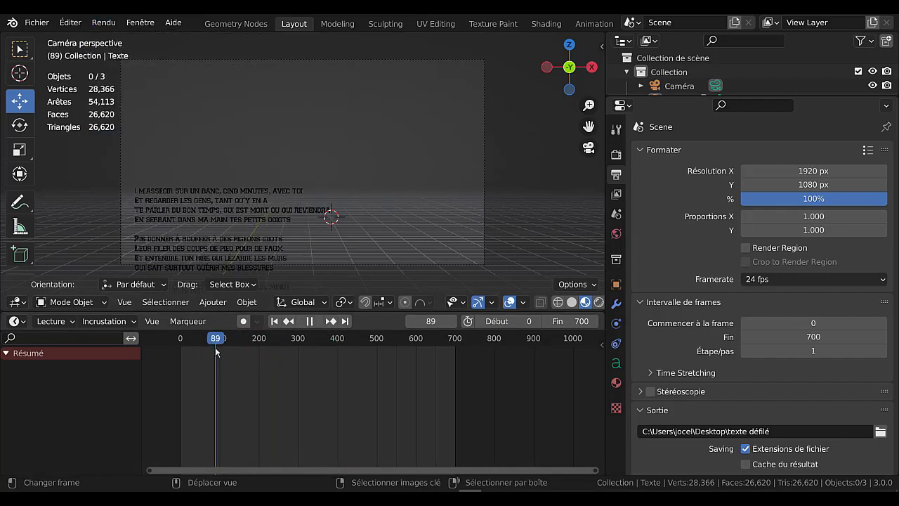
key("space")
Set the end frame to 101 and preview playback, stopping at frame 87
mouse_move(579, 321)
left_mouse_down()
mouse_move(477, 321)
mouse_move(491, 321)
left_mouse_up()
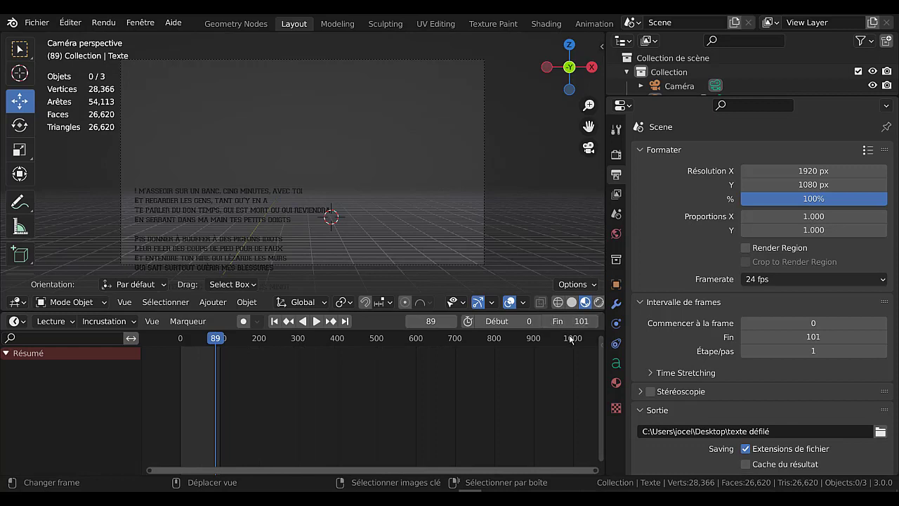
left_click(316, 321)
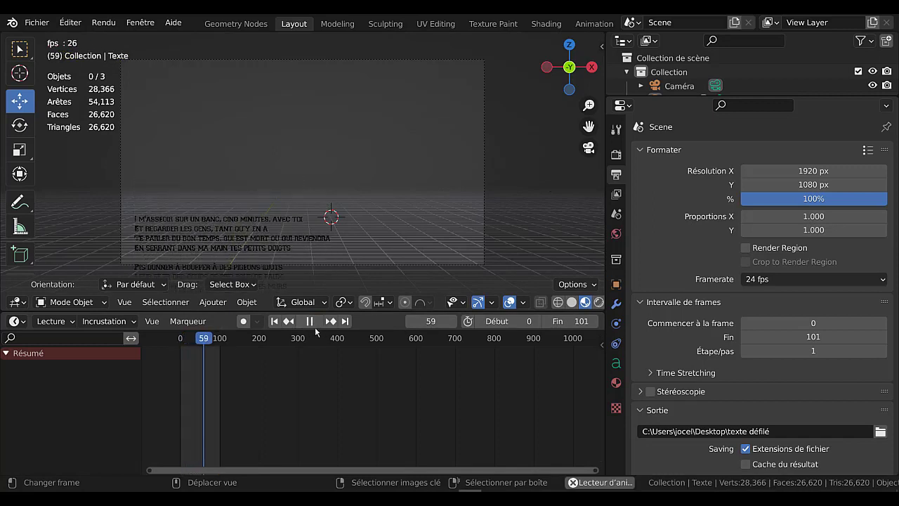
left_click(315, 322)
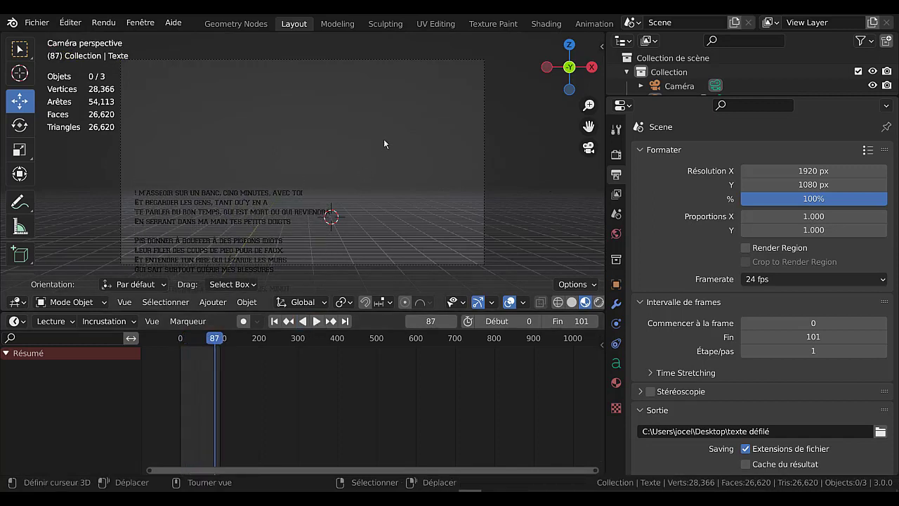
left_click(100, 23)
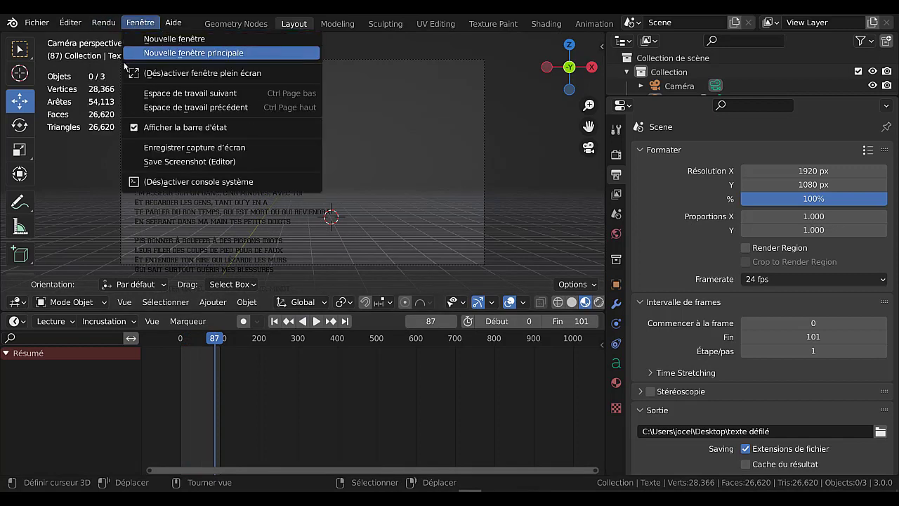
left_click(98, 25)
left_click(98, 25)
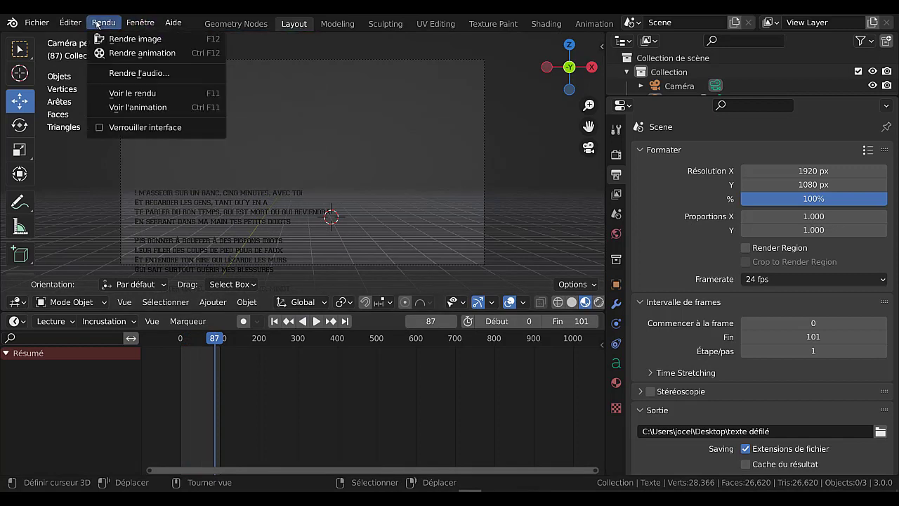
left_click(122, 54)
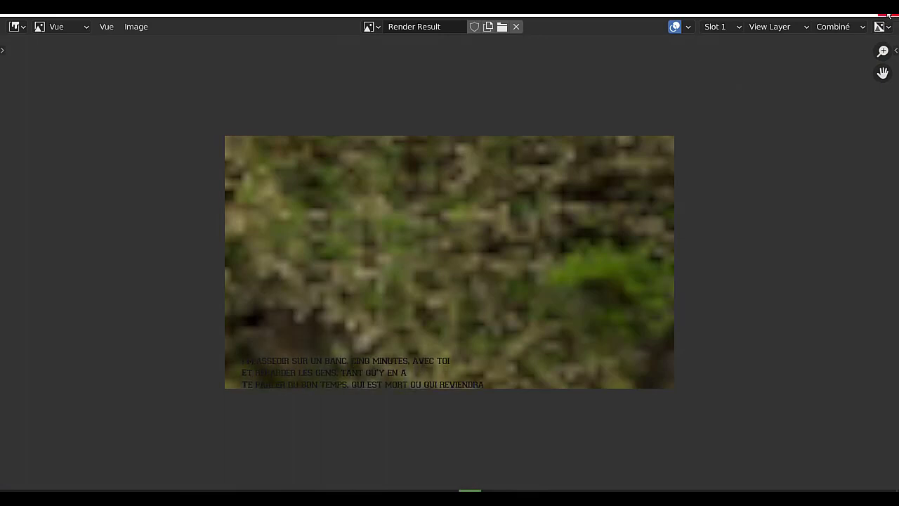
key("Escape")
key("Escape")
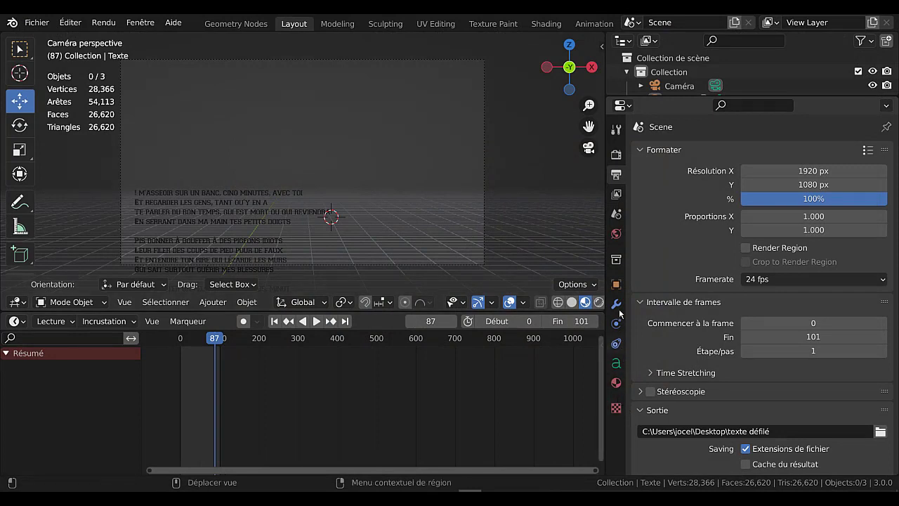
Drive the world background strength with Light Path ray depth (Profondeur de rayon)
left_click(616, 235)
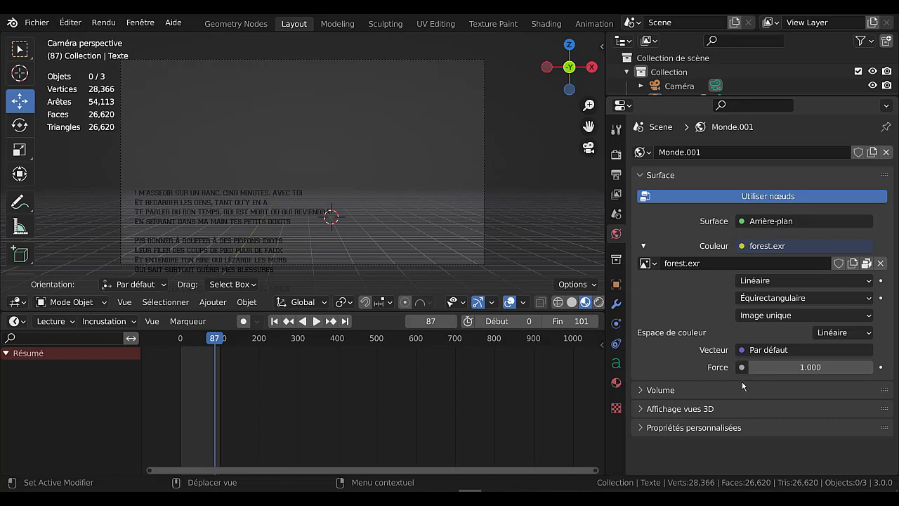
left_click(742, 368)
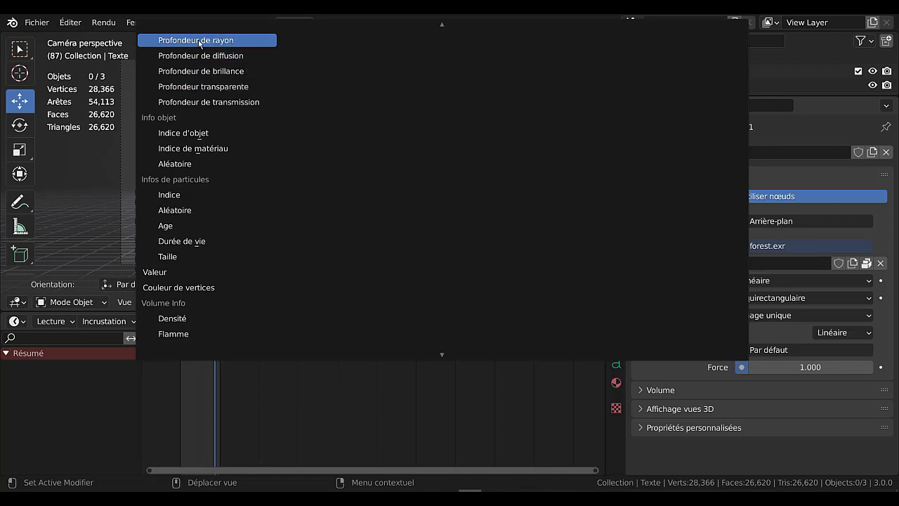
left_click(198, 42)
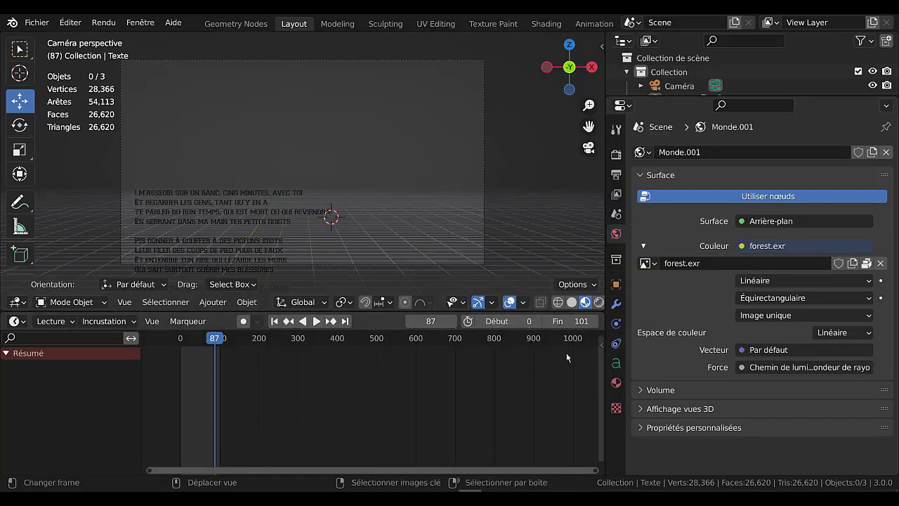
Switch the viewport to rendered shading, widen it, and render the animation
left_click(598, 303)
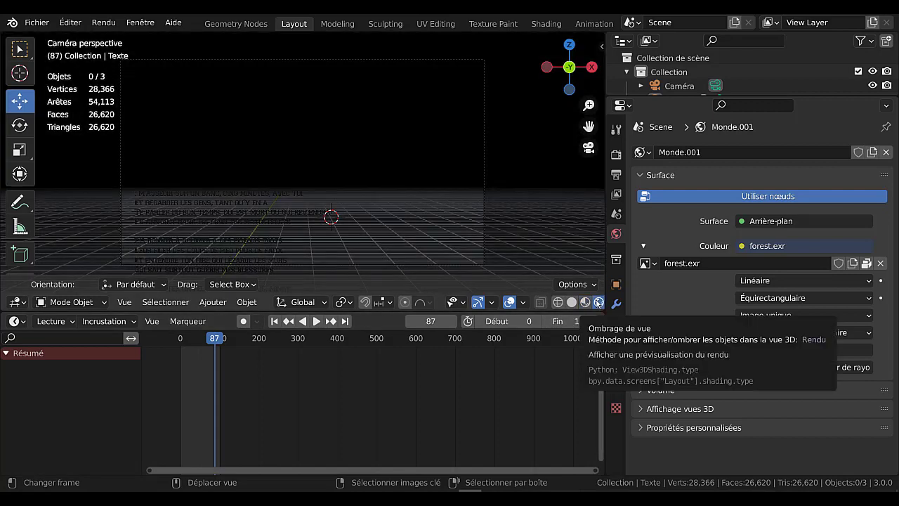
left_click_drag(603, 288, 663, 288)
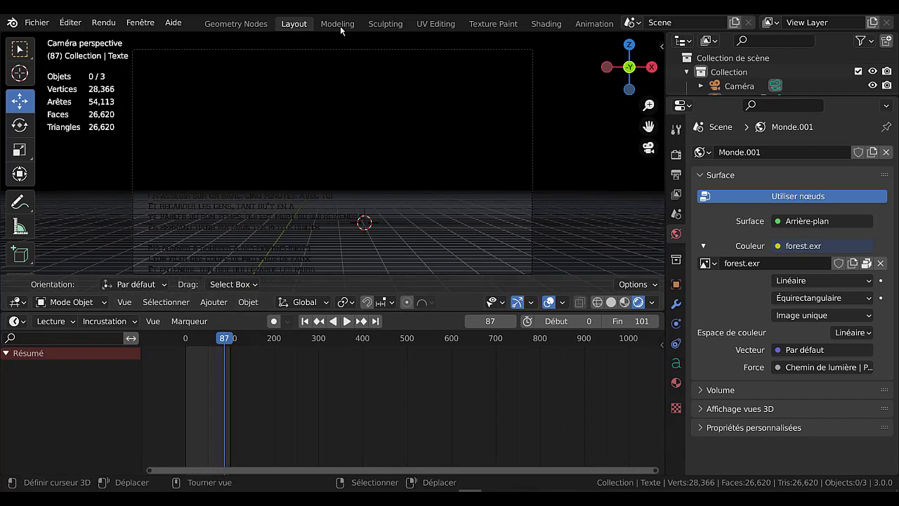
left_click(104, 23)
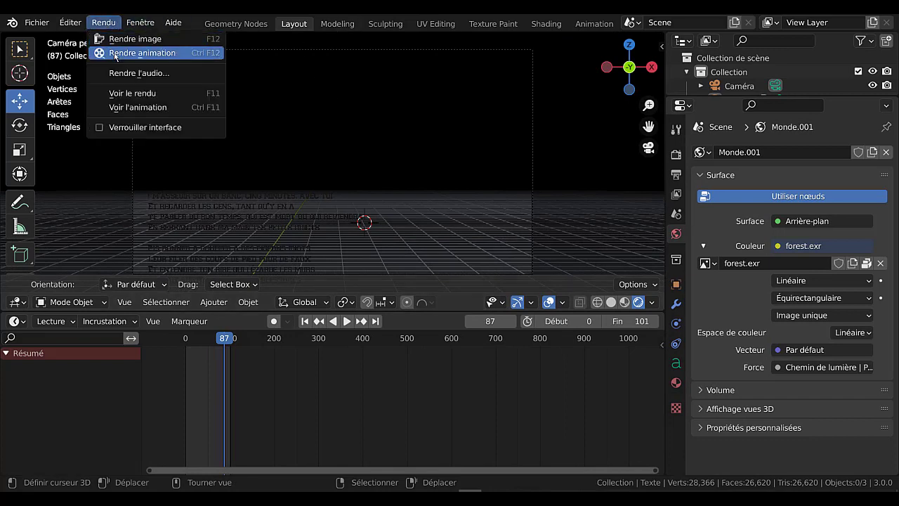
left_click(125, 53)
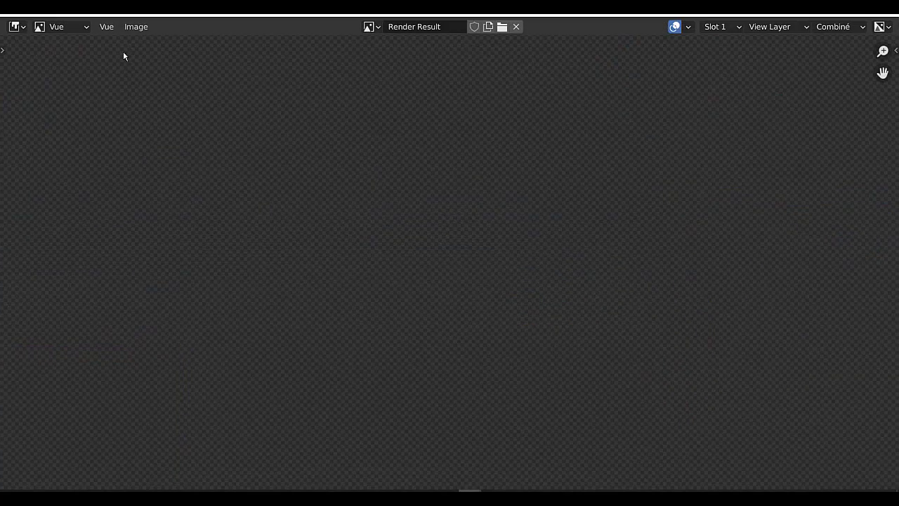
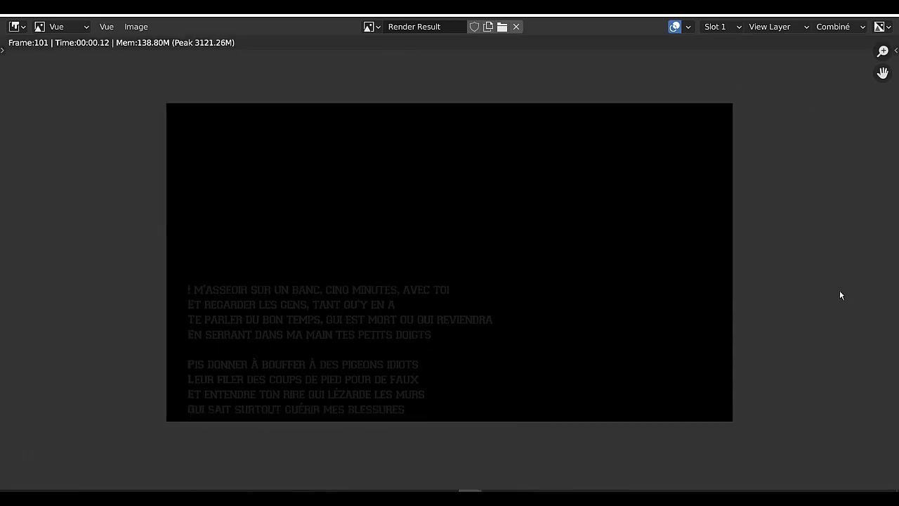
Close the finished Render Result window and minimize Blender to the desktop
left_click(884, 8)
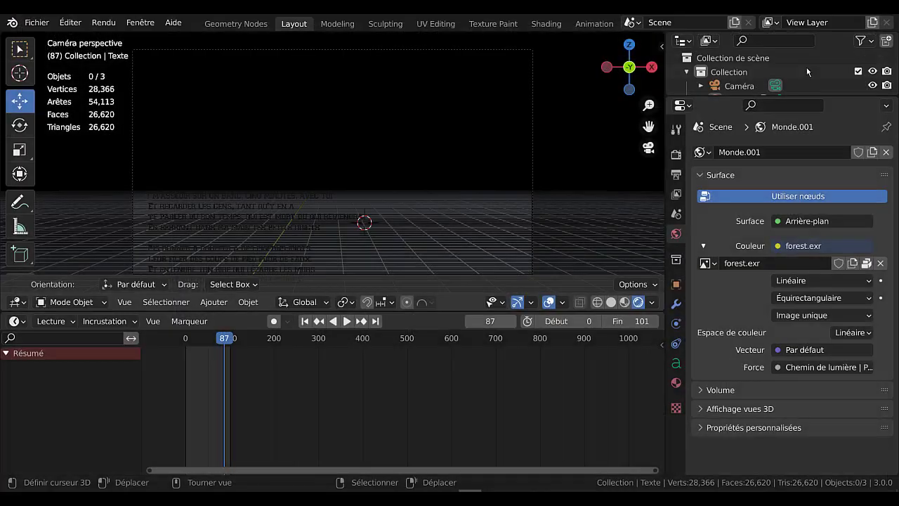
left_click(844, 12)
Play 'texte défilé0000-0101' from the desktop in Media Player, then close it and restore Blender
left_click_drag(23, 26, 362, 244)
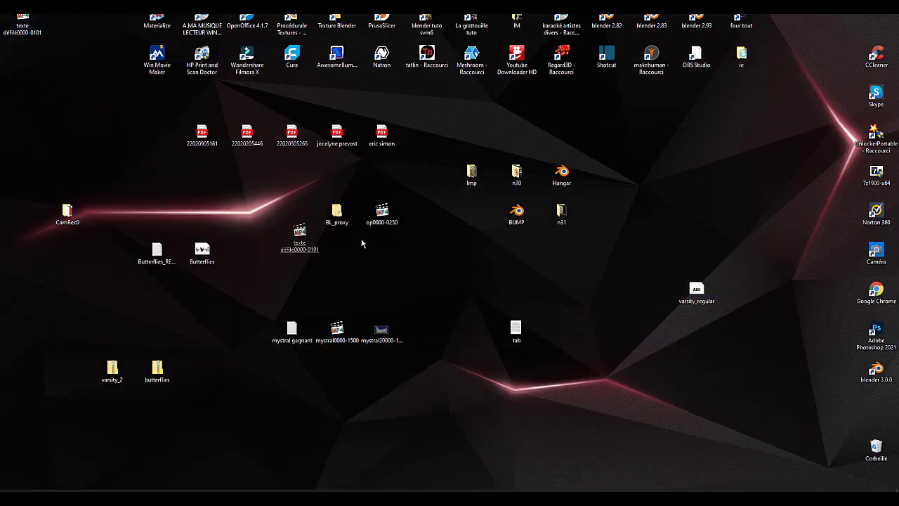
left_click_drag(300, 234, 429, 374)
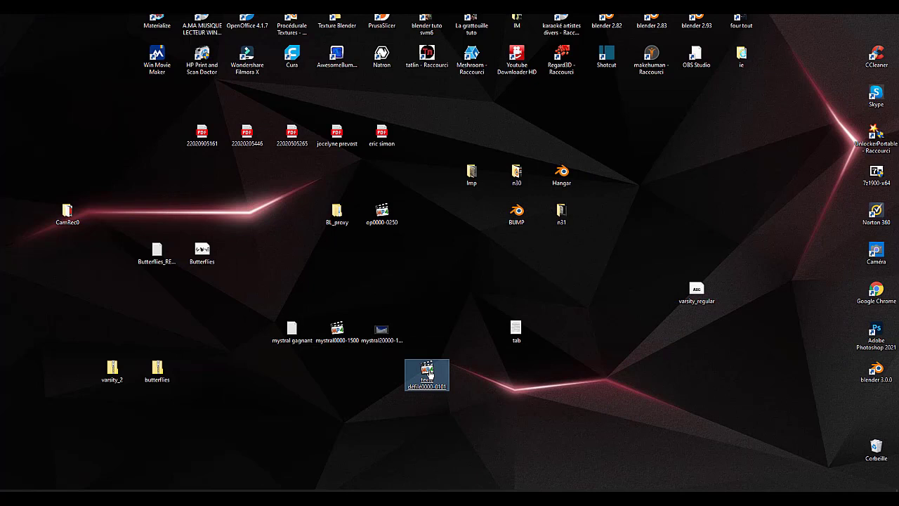
double_click(428, 374)
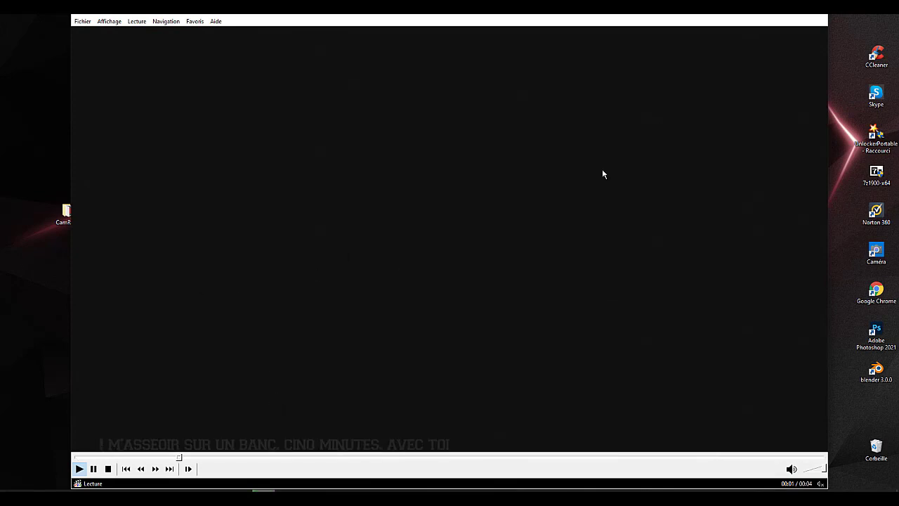
left_click(813, 16)
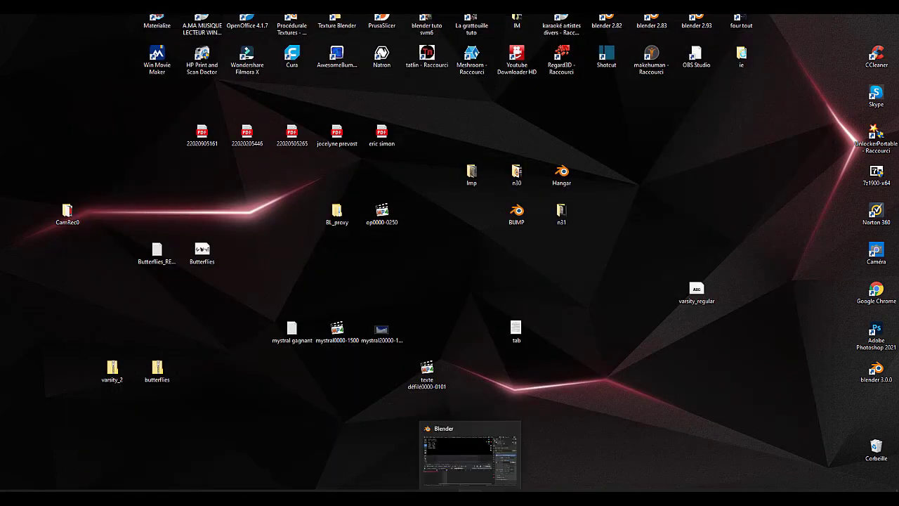
left_click(470, 495)
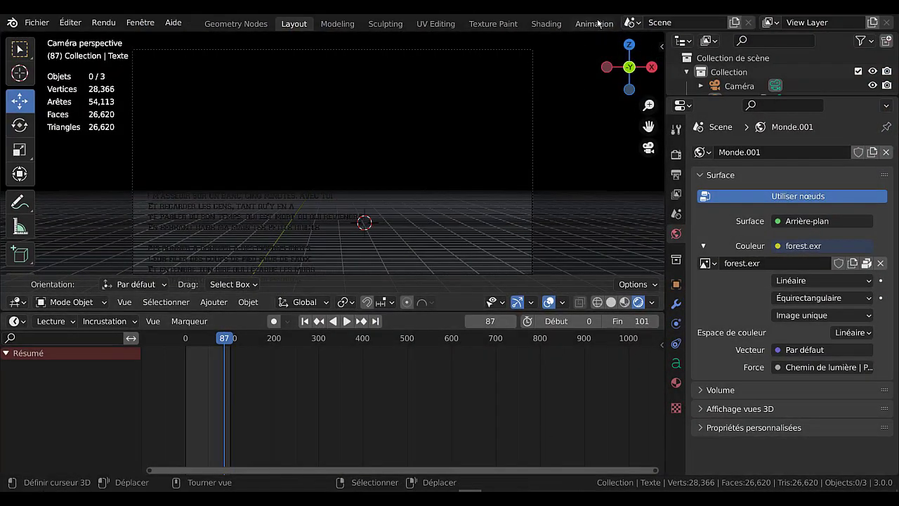
Add a Video Editing > Video Editing workspace from the workspace tabs' + menu
scroll(598, 23, "down", 3)
scroll(598, 23, "down", 3)
scroll(598, 23, "down", 3)
scroll(598, 24, "down", 1)
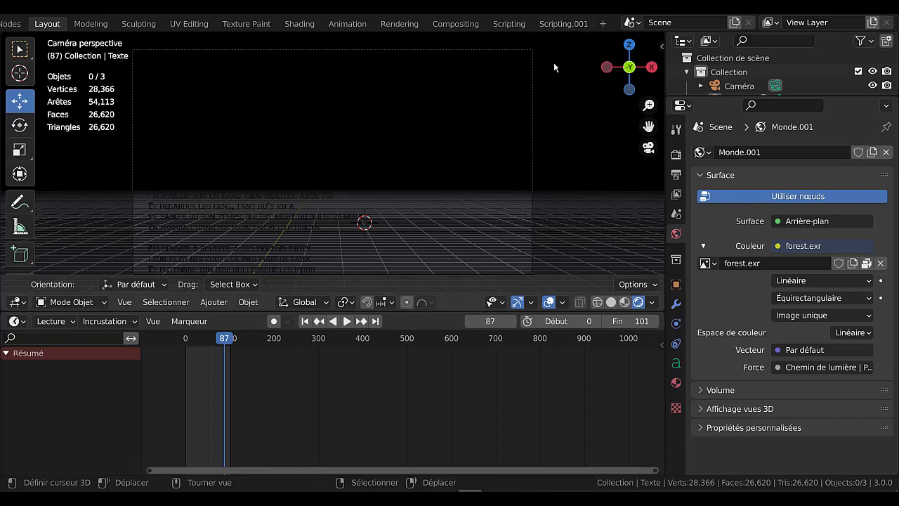
left_click(604, 24)
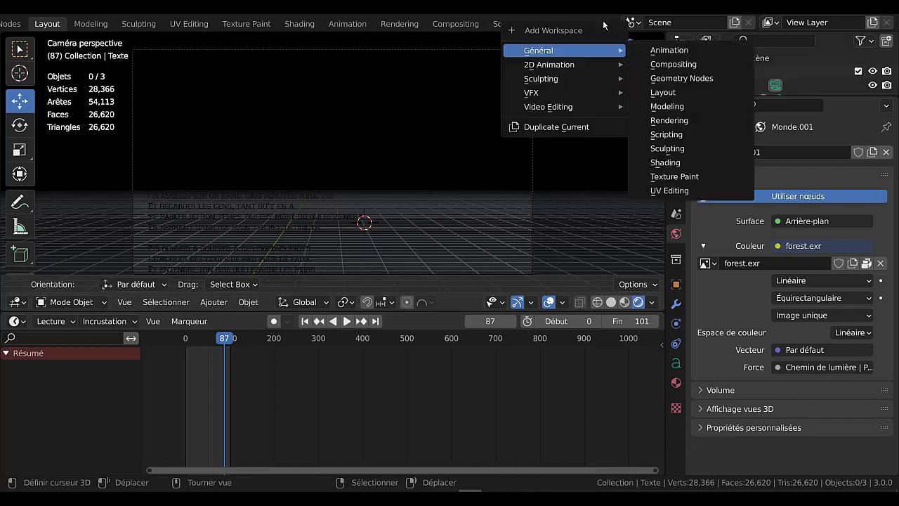
mouse_move(549, 107)
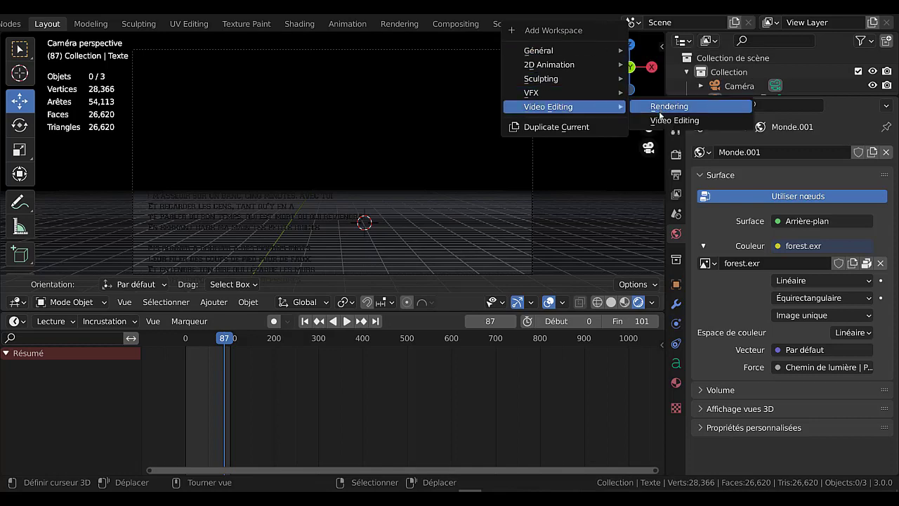
left_click(681, 122)
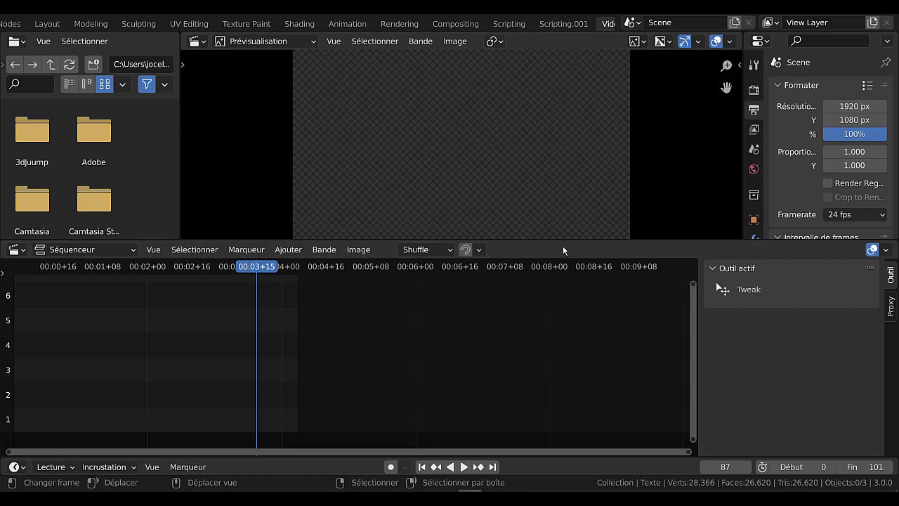
Enlarge the sequencer below a smaller preview and pan the timeline into view
left_click_drag(563, 241, 565, 209)
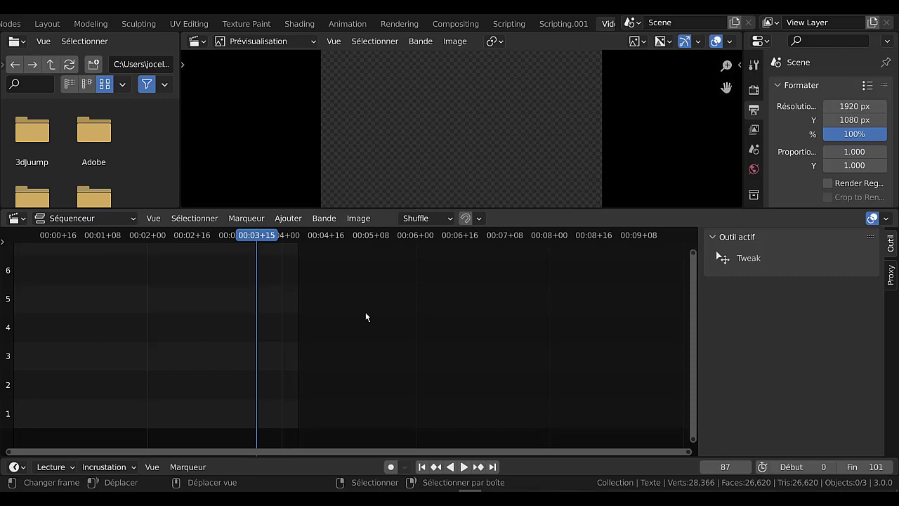
scroll(503, 324, "up", 2)
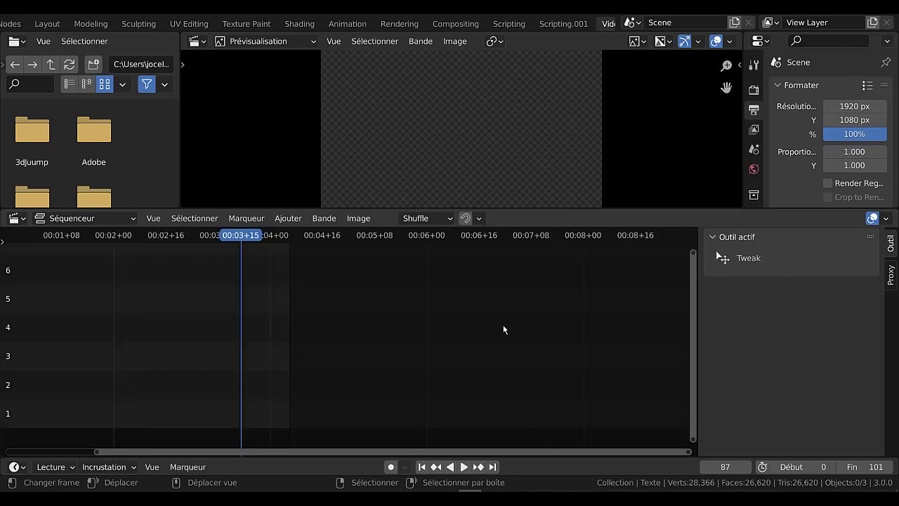
scroll(503, 324, "up", 1)
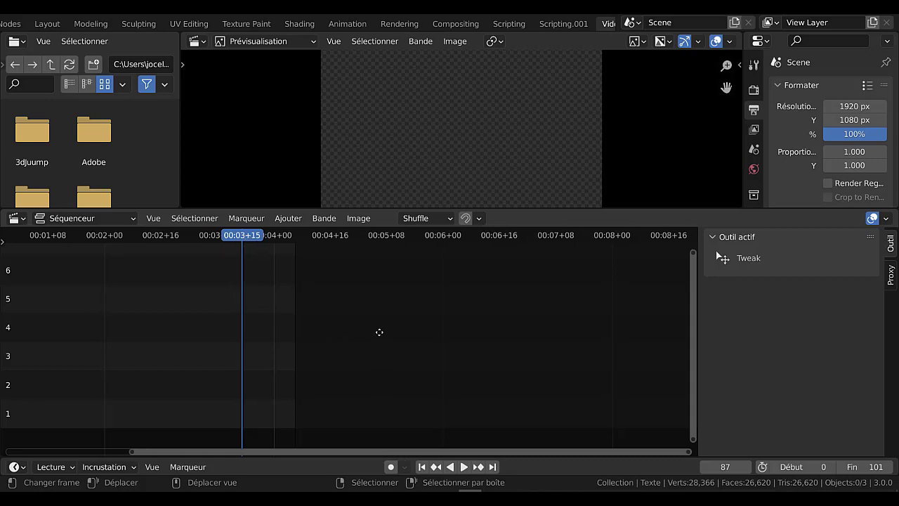
scroll(379, 333, "left", 5, "ctrl")
scroll(574, 337, "right", 2, "ctrl")
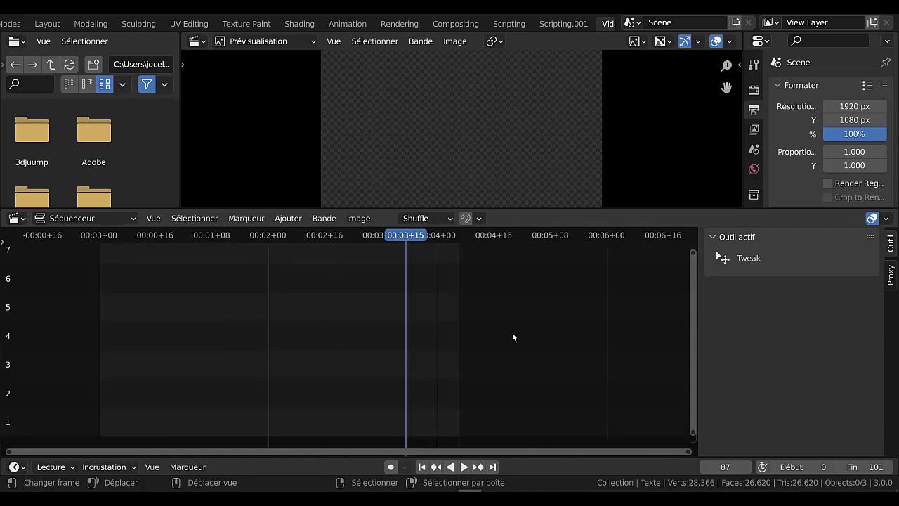
mouse_move(512, 337)
middle_mouse_down()
mouse_move(650, 328)
mouse_move(363, 379)
mouse_move(461, 325)
mouse_move(402, 339)
mouse_move(550, 325)
mouse_move(313, 335)
mouse_move(428, 328)
middle_mouse_up()
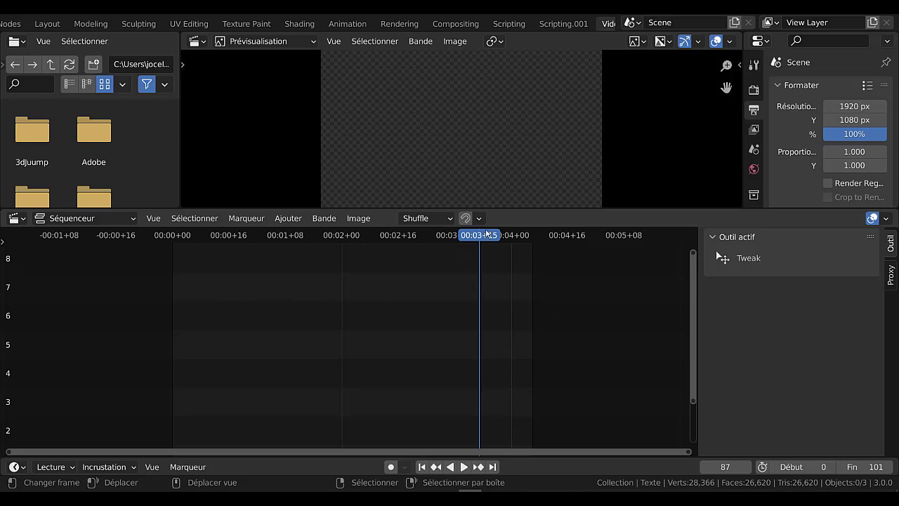
Return the playhead to frame 0 and test playback
left_click_drag(487, 234, 172, 262)
key("space")
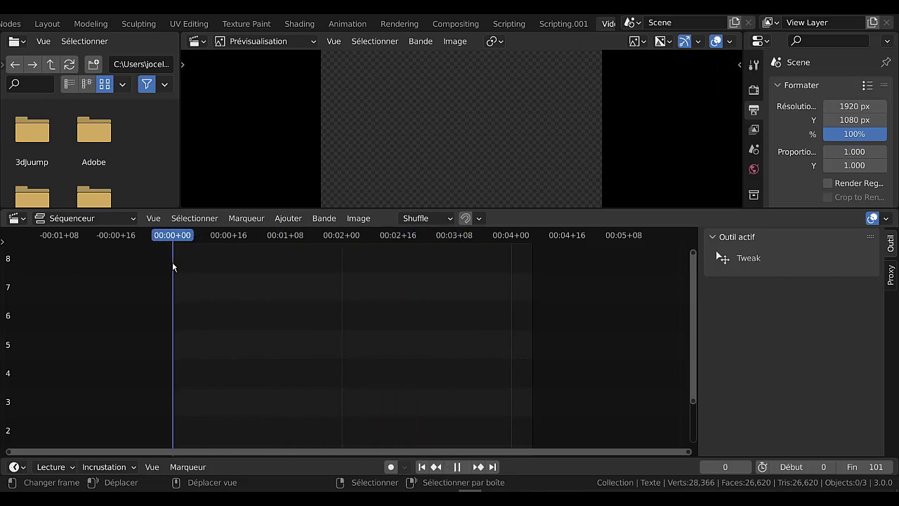
key("Escape")
Add 'texte défilé0000-0101.mp4' from the Desktop as a video strip via Ajouter > Vidéo
left_click(290, 219)
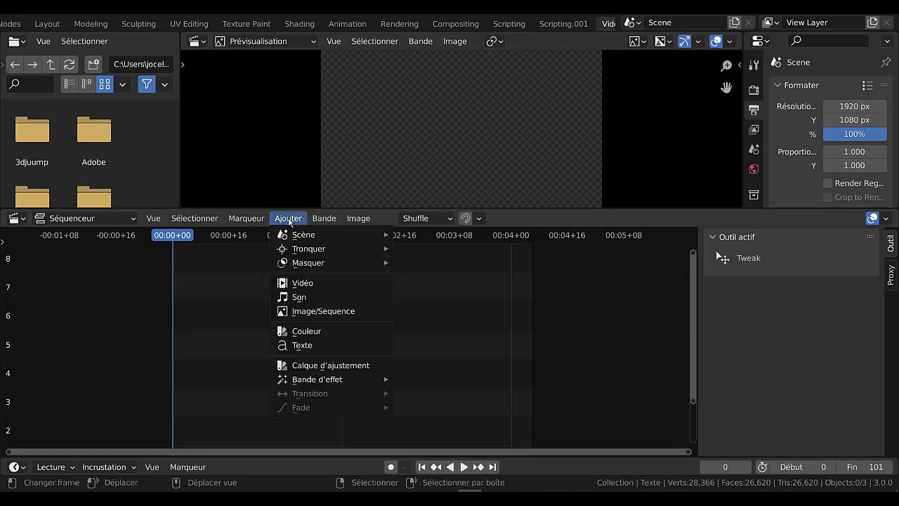
left_click(304, 283)
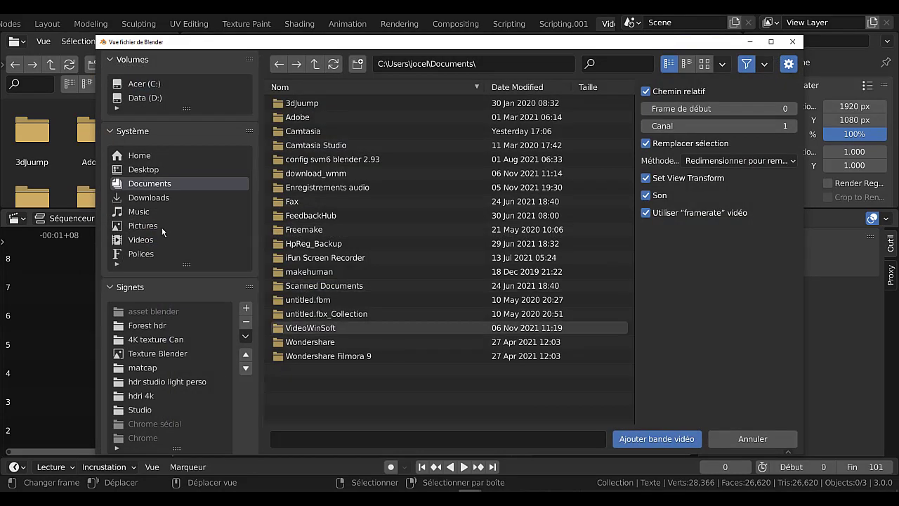
left_click(144, 169)
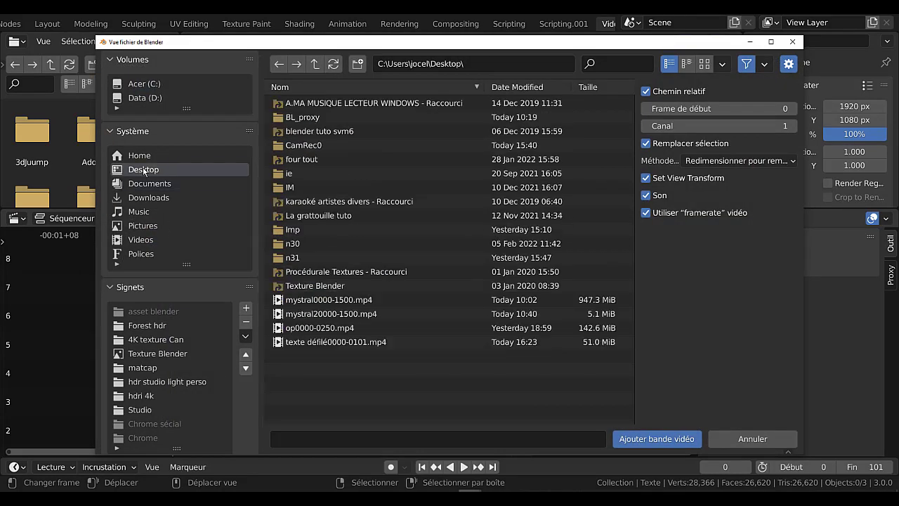
left_click(320, 343)
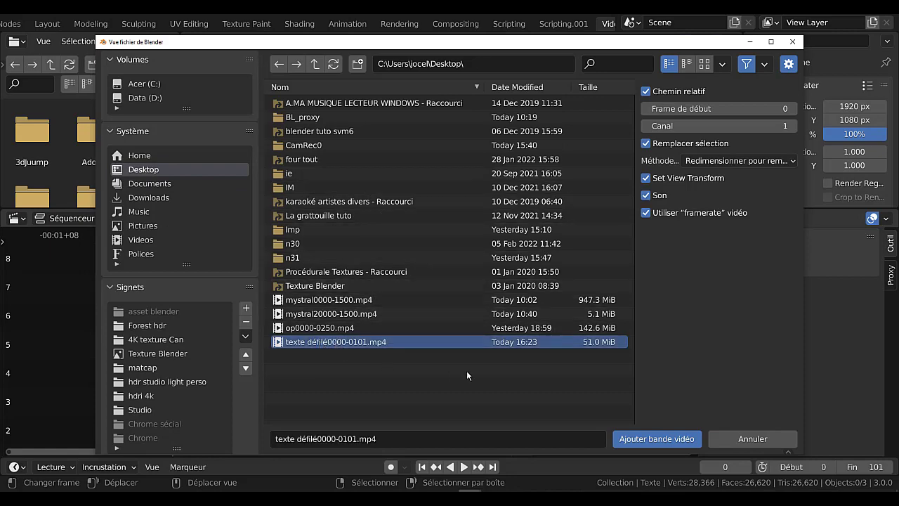
left_click(669, 439)
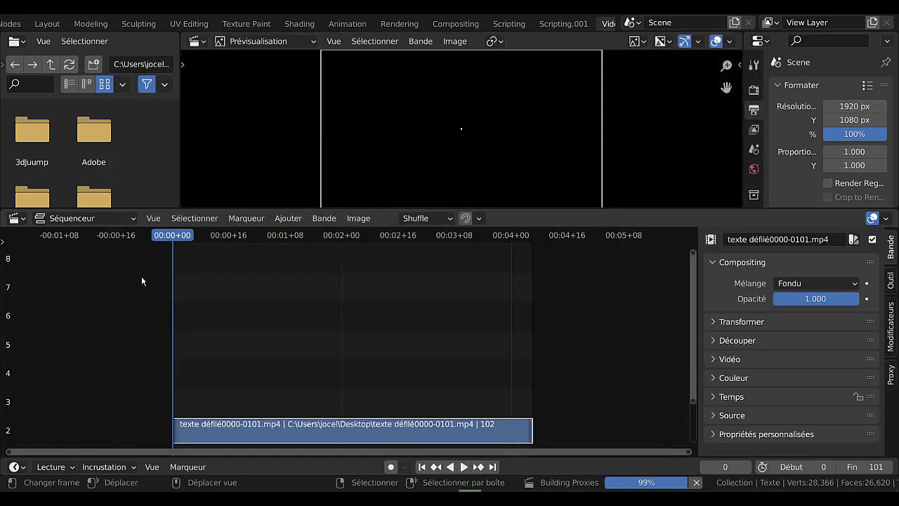
Scrub and play the text strip, then jump back to the first frame
left_click_drag(172, 239, 389, 262)
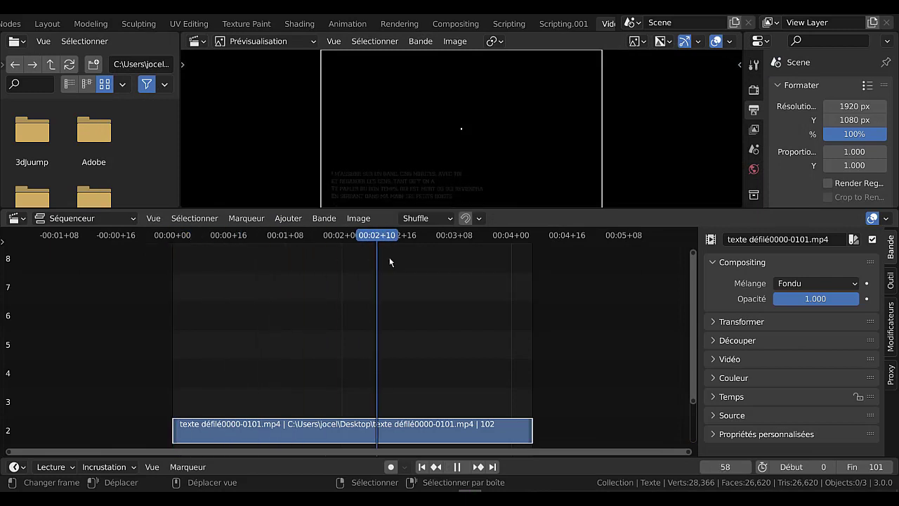
key("space")
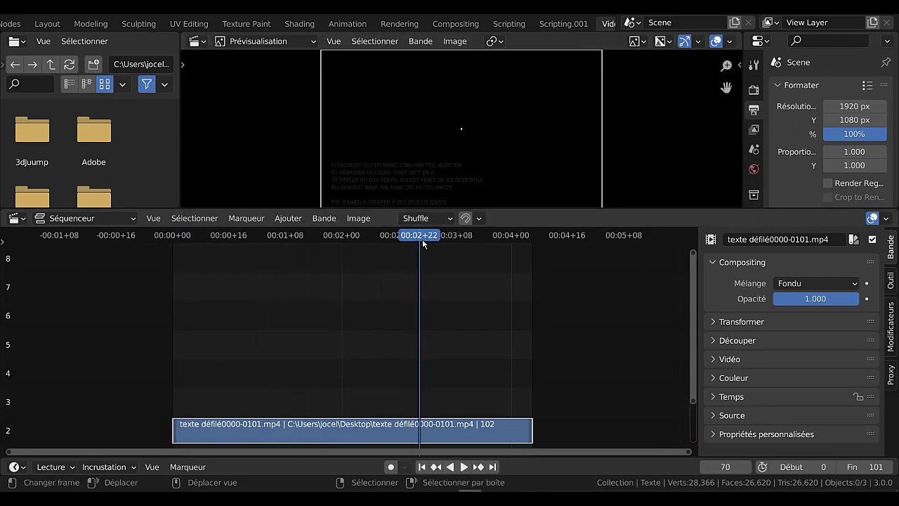
key("space")
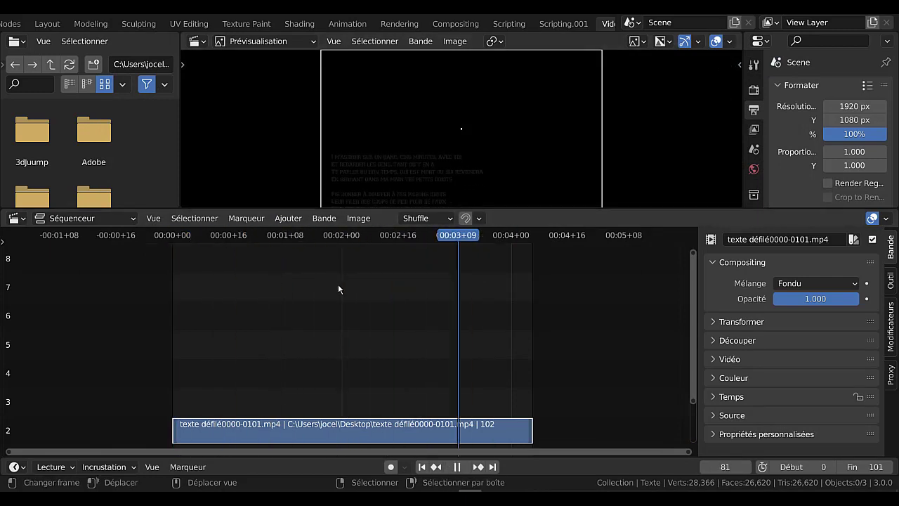
key("shift+Left")
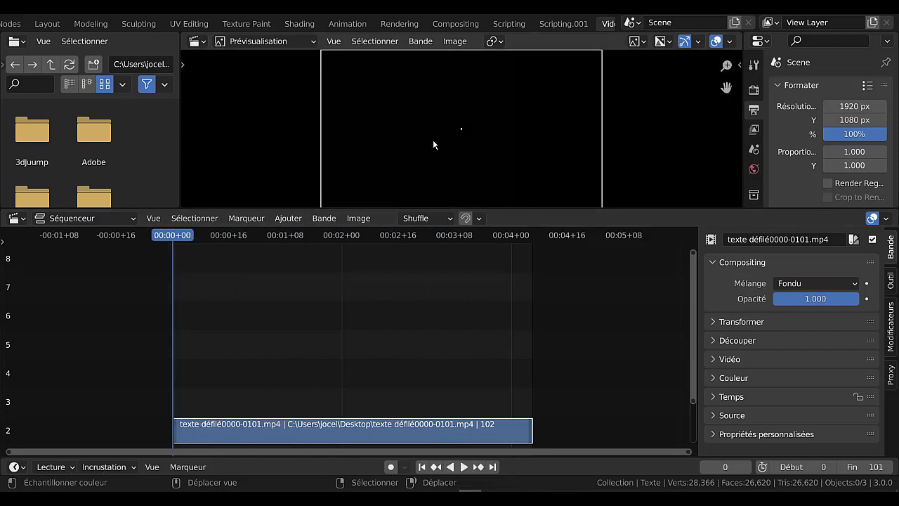
Add 'Flying Through Clouds HD.mp4' from the Videos folder as a strip on channel 3
left_click(293, 220)
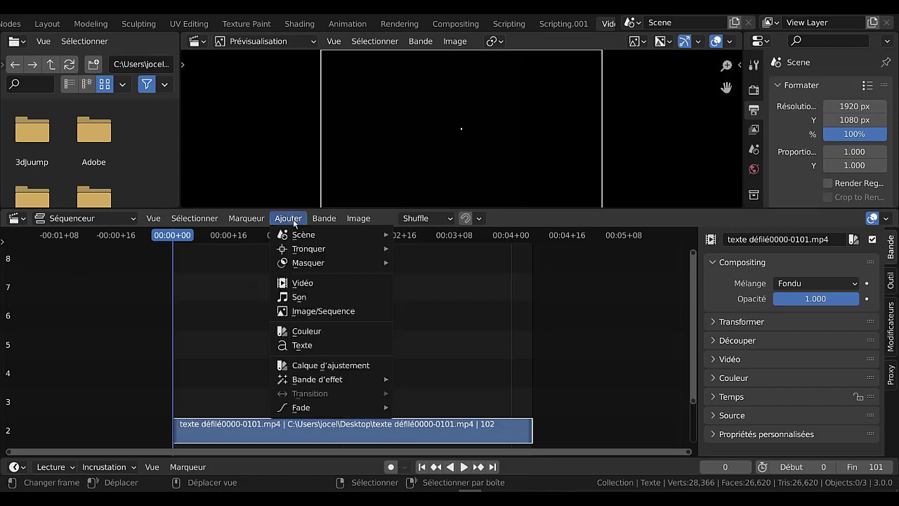
left_click(296, 284)
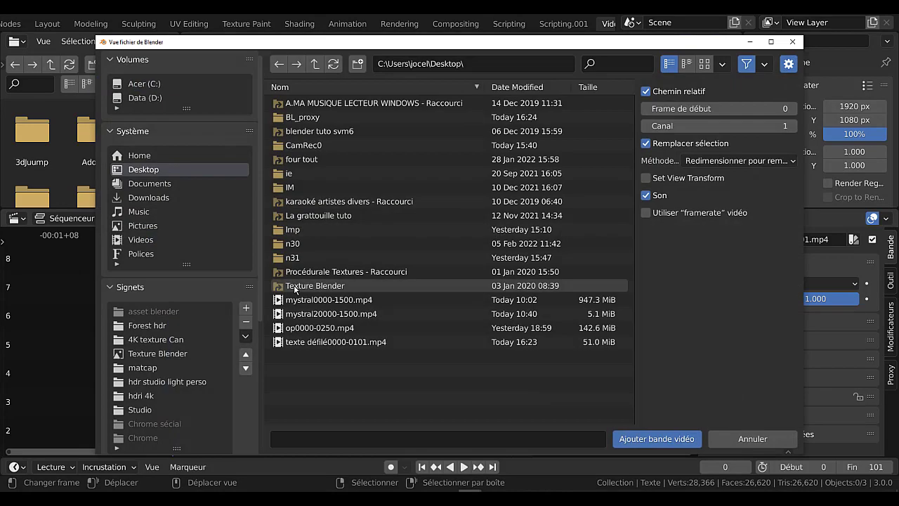
left_click(134, 240)
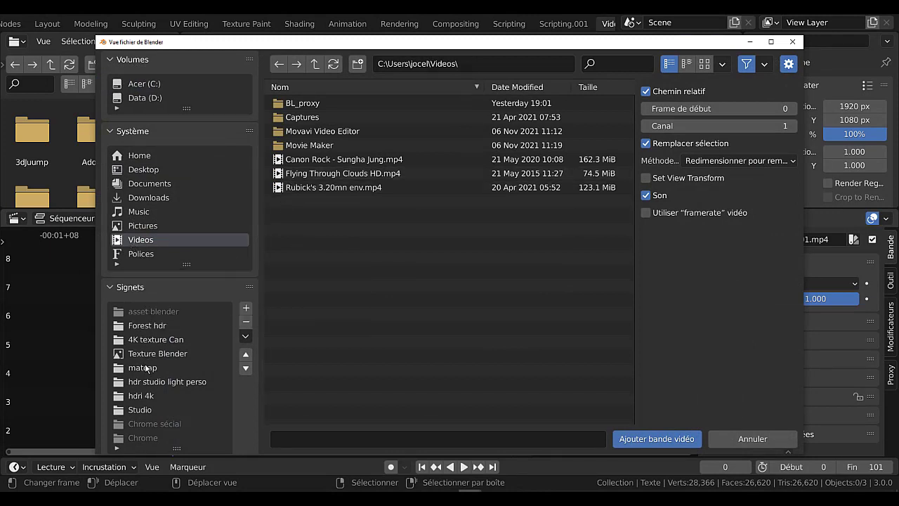
scroll(160, 390, "down", 3)
scroll(159, 387, "down", 3)
scroll(160, 388, "down", 1)
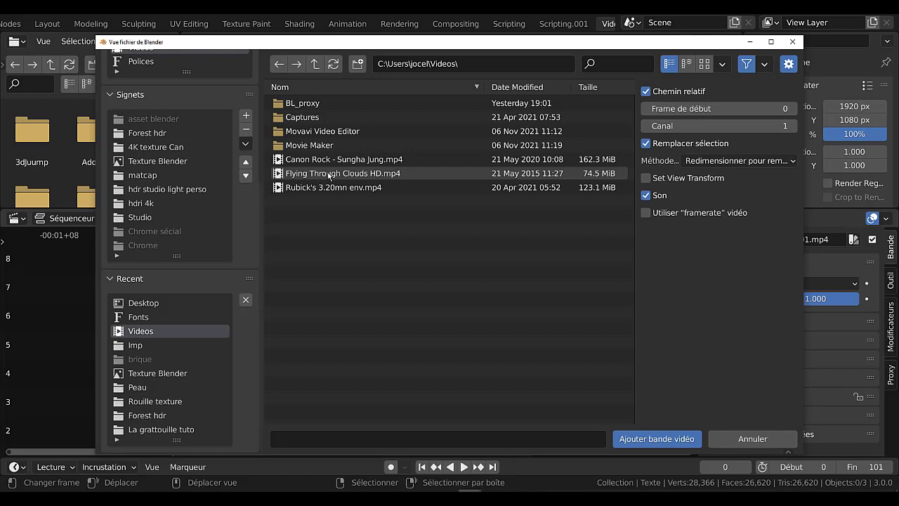
left_click(329, 175)
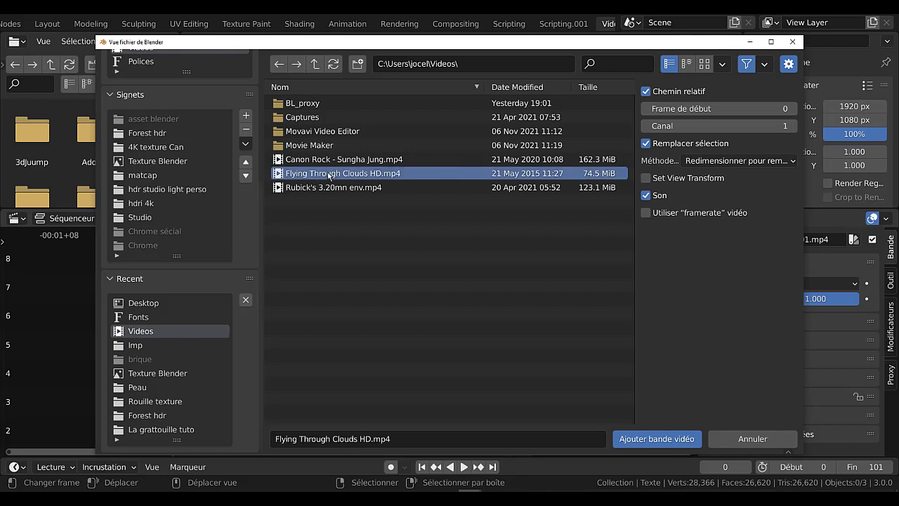
left_click(644, 441)
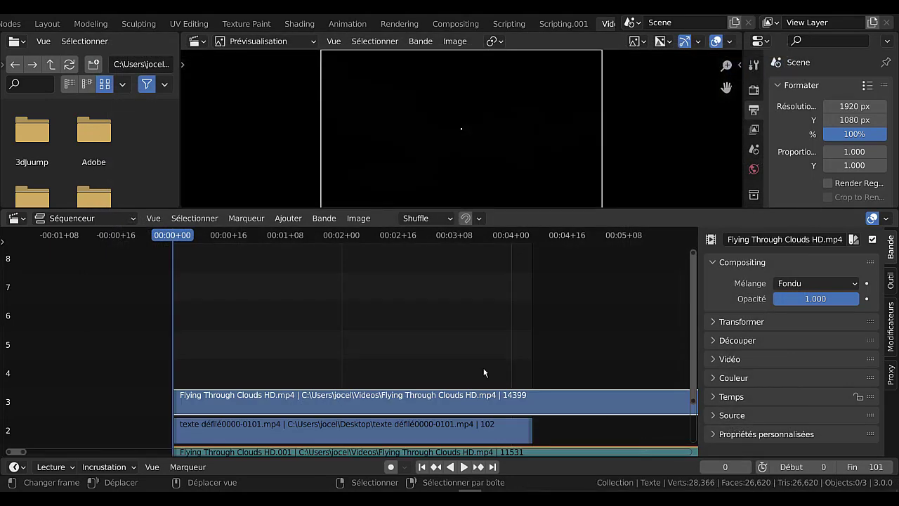
Scrub through the clips and slide the clouds video strip earlier in time
left_click_drag(156, 239, 388, 269)
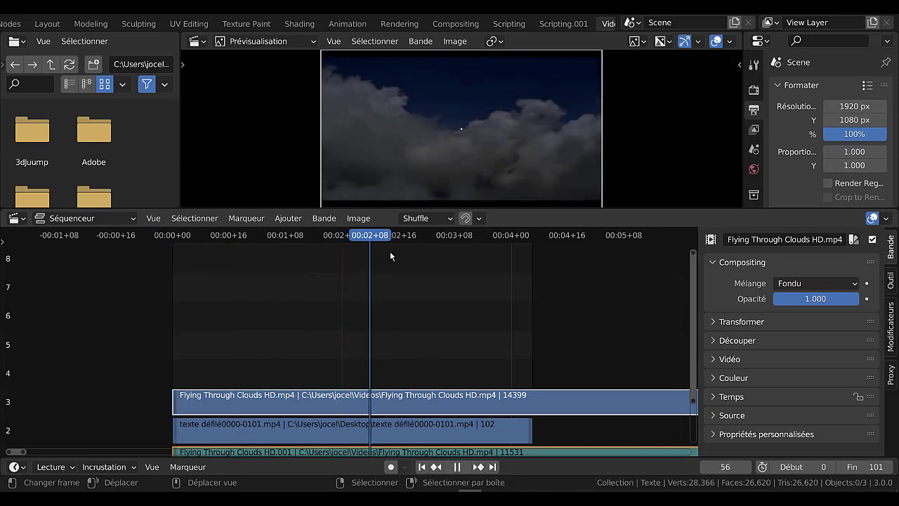
left_click(327, 287)
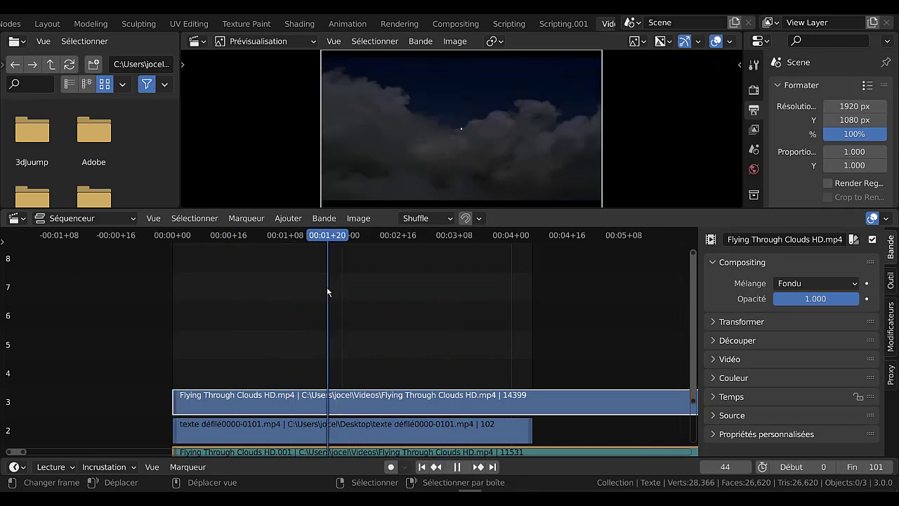
mouse_move(330, 239)
left_mouse_down()
mouse_move(461, 246)
mouse_move(231, 274)
mouse_move(243, 286)
mouse_move(386, 274)
left_mouse_up()
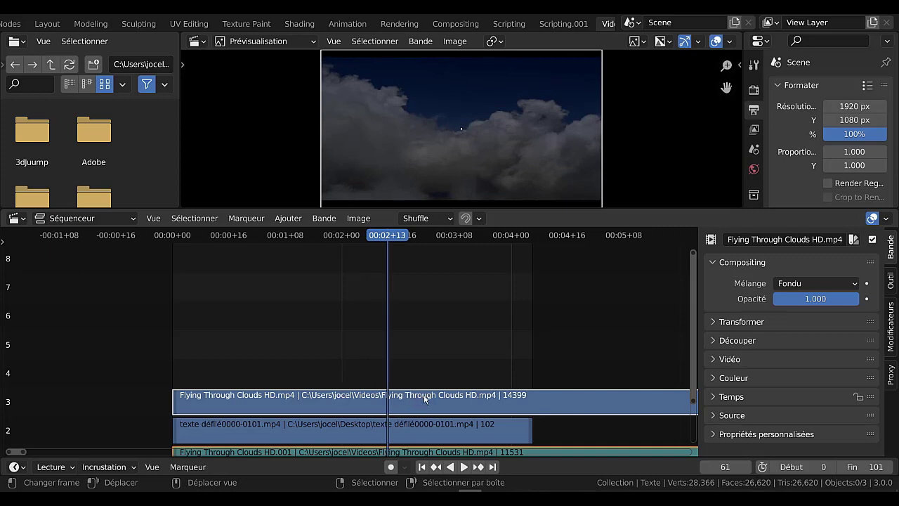
left_click_drag(442, 396, 286, 406)
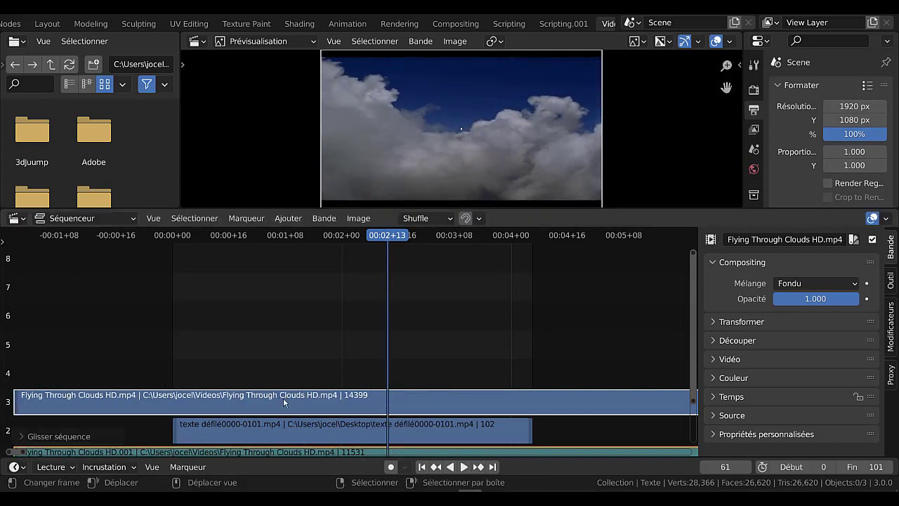
Delete the clouds soundtrack strip from channel 1
scroll(286, 405, "down", 2)
middle_click_drag(330, 349, 334, 275)
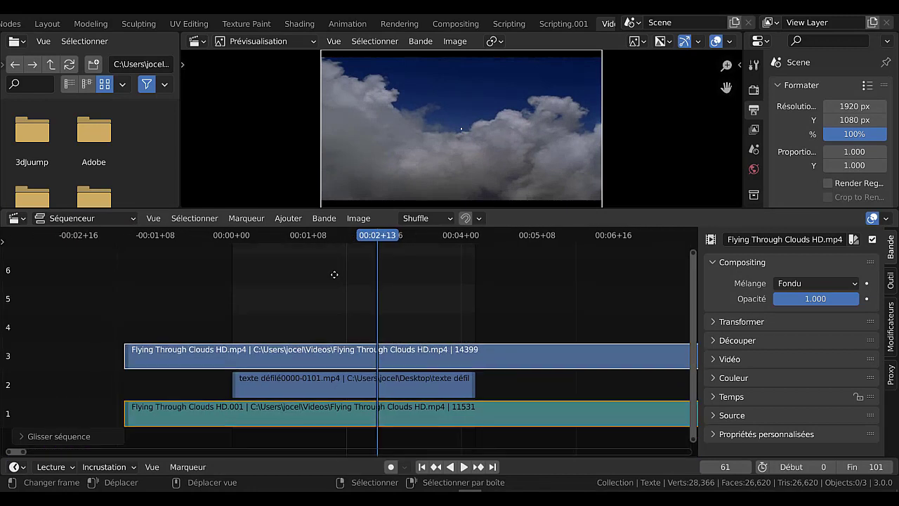
left_click(309, 413)
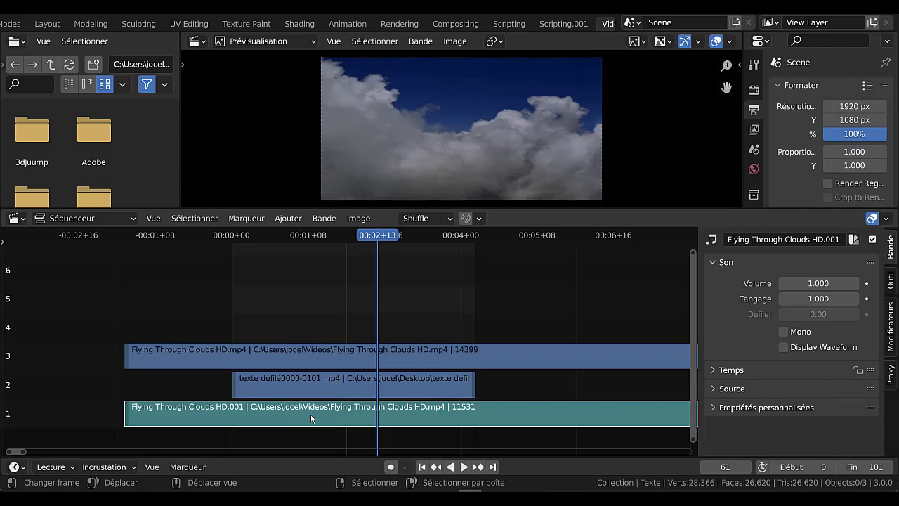
key("Delete")
Shift the clouds video strip 31 frames earlier so it begins around frame 0
key("space")
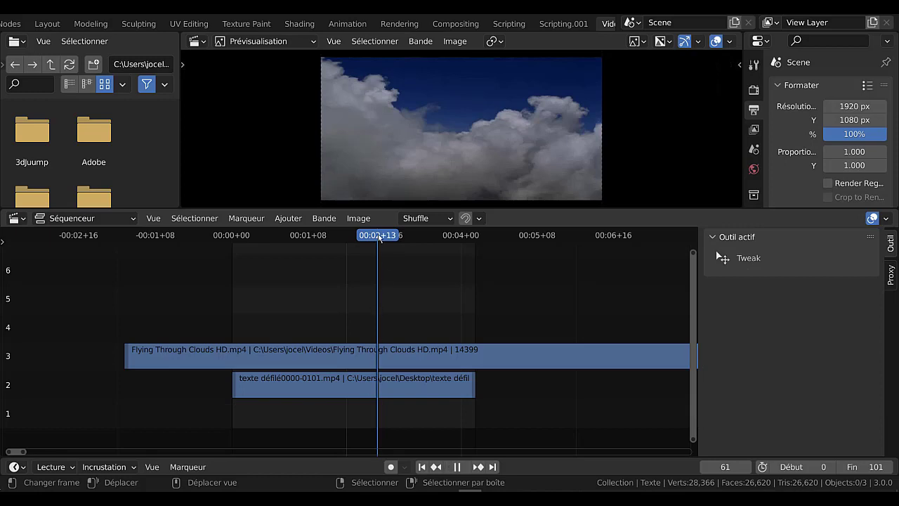
left_click_drag(227, 257, 235, 261)
left_click(217, 269)
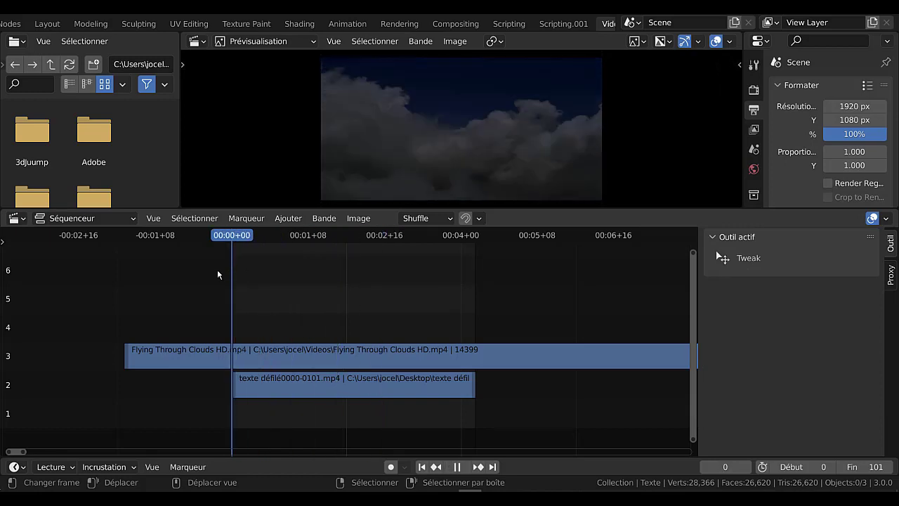
key("space")
mouse_move(421, 357)
left_mouse_down()
mouse_move(347, 357)
mouse_move(366, 376)
mouse_move(315, 346)
mouse_move(377, 356)
mouse_move(505, 353)
mouse_move(282, 345)
mouse_move(291, 345)
left_mouse_up()
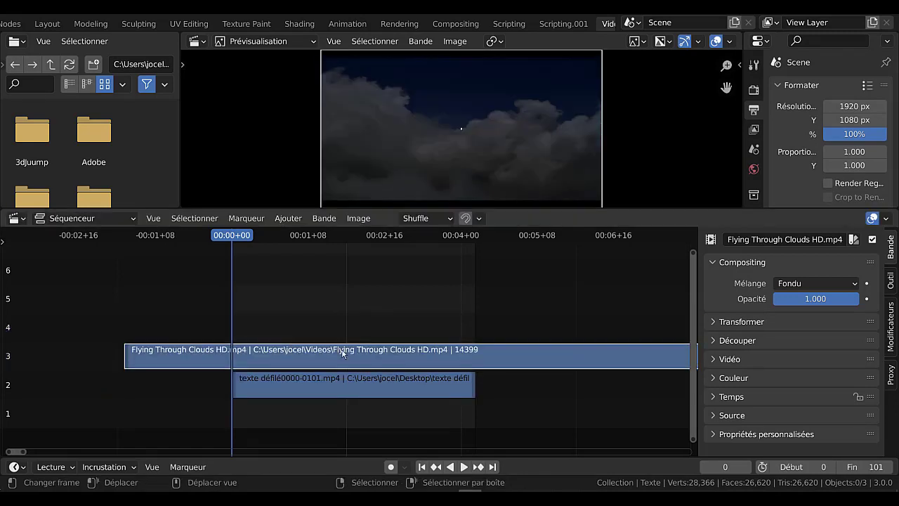
scroll(553, 351, "down", 2)
scroll(552, 351, "down", 2)
scroll(553, 353, "down", 2)
scroll(553, 353, "down", 2)
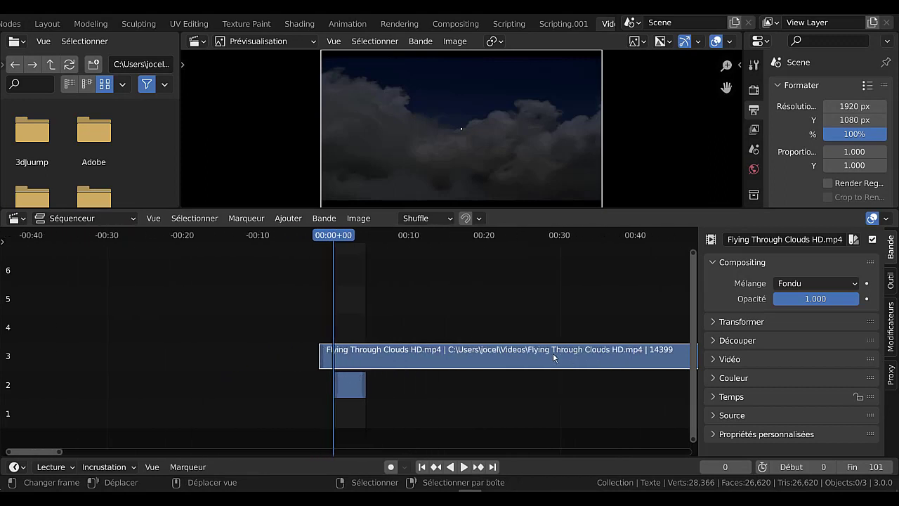
scroll(553, 353, "down", 2)
scroll(553, 354, "down", 2)
middle_click_drag(460, 300, 356, 311)
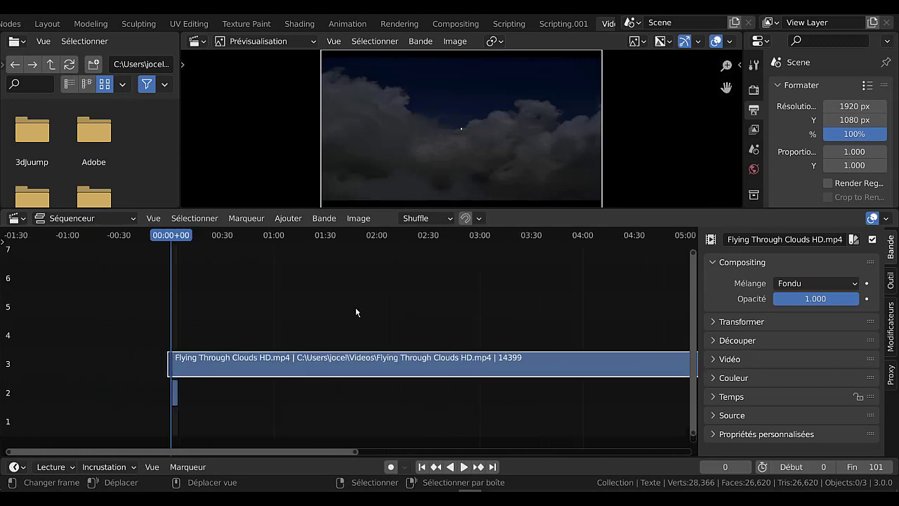
Pull the clouds strip's right end much earlier, from near 09:43
scroll(371, 316, "down", 2)
scroll(388, 319, "down", 1)
scroll(389, 318, "down", 1)
scroll(565, 389, "up", 1)
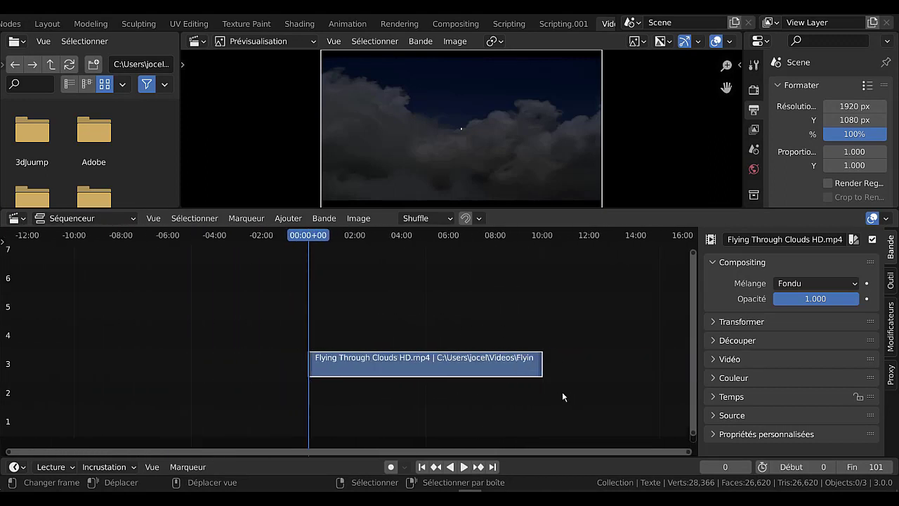
middle_click_drag(565, 388, 516, 359)
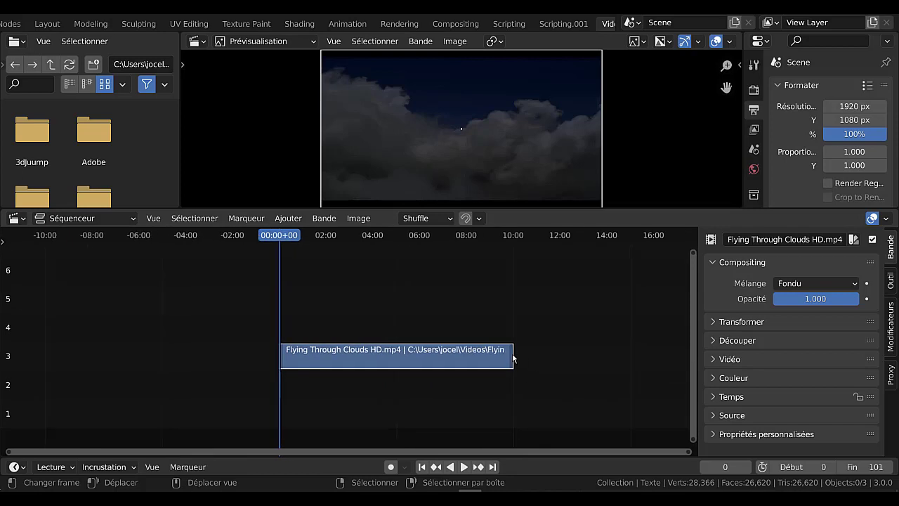
left_click(509, 361)
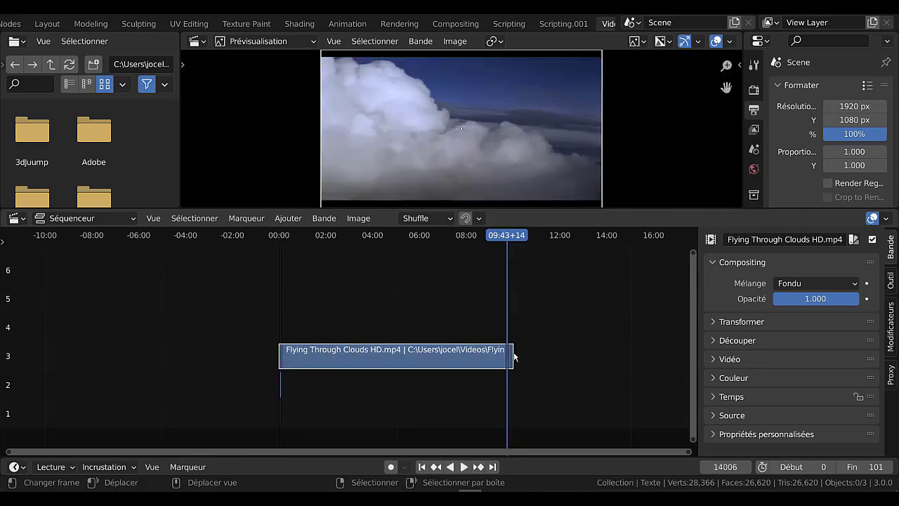
left_click_drag(511, 358, 290, 371)
Recenter the timeline and shorten the clouds strip further from its end
scroll(330, 368, "up", 2)
scroll(332, 368, "up", 2)
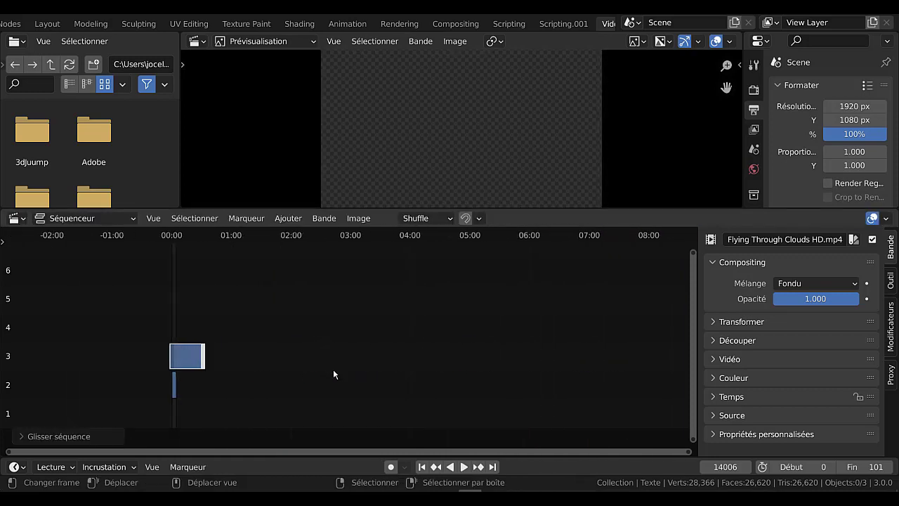
scroll(281, 376, "up", 2)
middle_click_drag(210, 394, 581, 321)
scroll(569, 337, "up", 2)
scroll(562, 354, "up", 2)
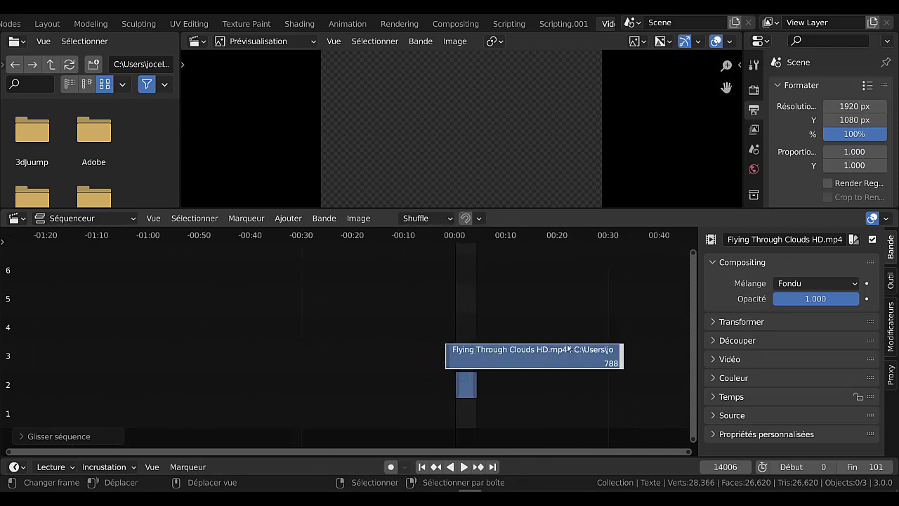
middle_click_drag(454, 309, 316, 306)
left_click(414, 361)
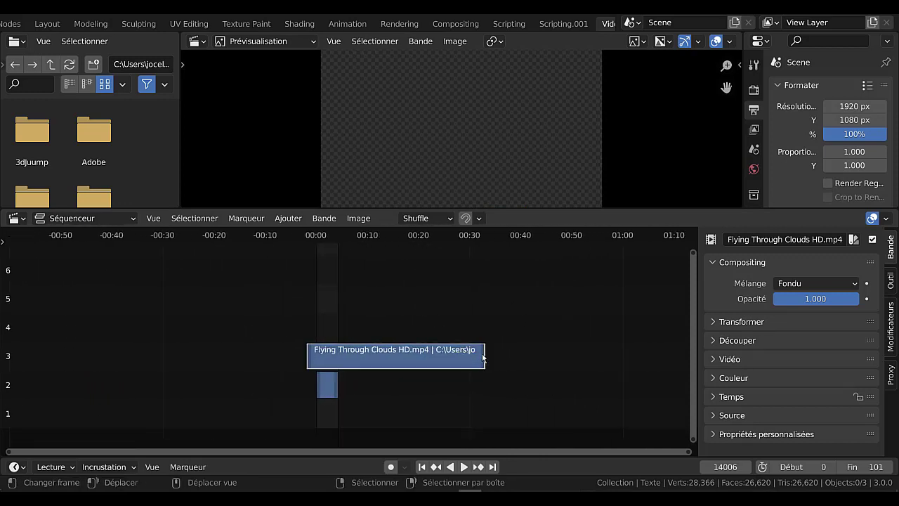
left_click_drag(482, 357, 351, 356)
Trim the clouds strip to 168 frames so it ends just past the text strip
scroll(513, 342, "up", 2)
scroll(515, 342, "up", 2)
scroll(518, 342, "up", 2)
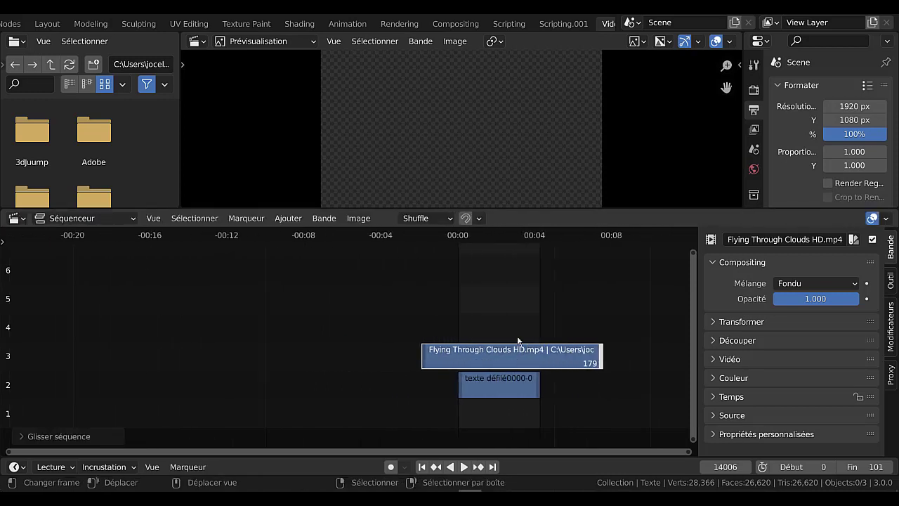
mouse_move(518, 341)
middle_mouse_down()
mouse_move(303, 317)
mouse_move(483, 317)
middle_mouse_up()
scroll(295, 328, "up", 1)
scroll(297, 328, "up", 2)
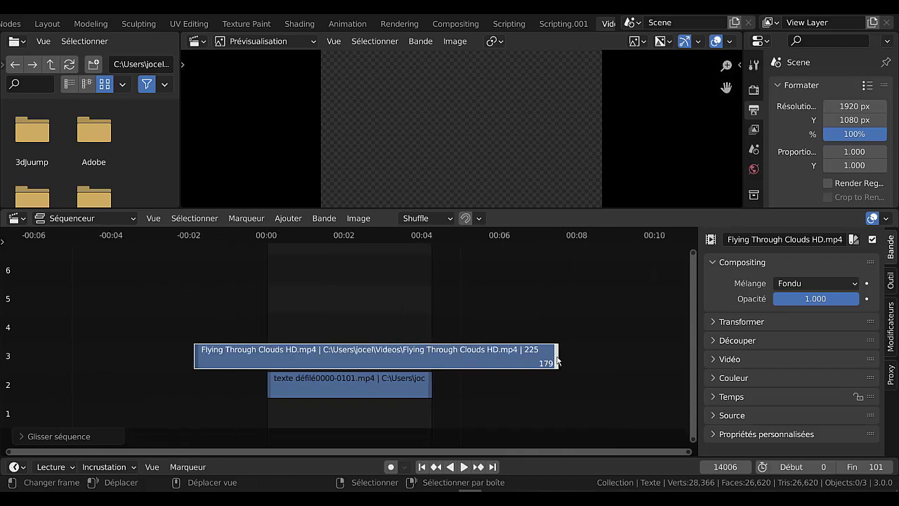
mouse_move(557, 360)
left_mouse_down()
mouse_move(573, 335)
mouse_move(465, 357)
left_mouse_up()
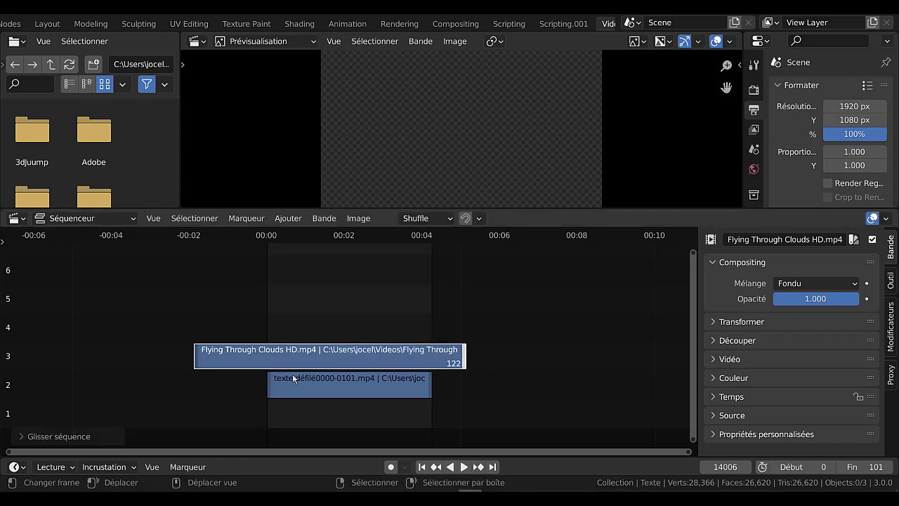
Play back and scrub the trimmed edit from frame 0
left_click(274, 297)
key("shift+Left")
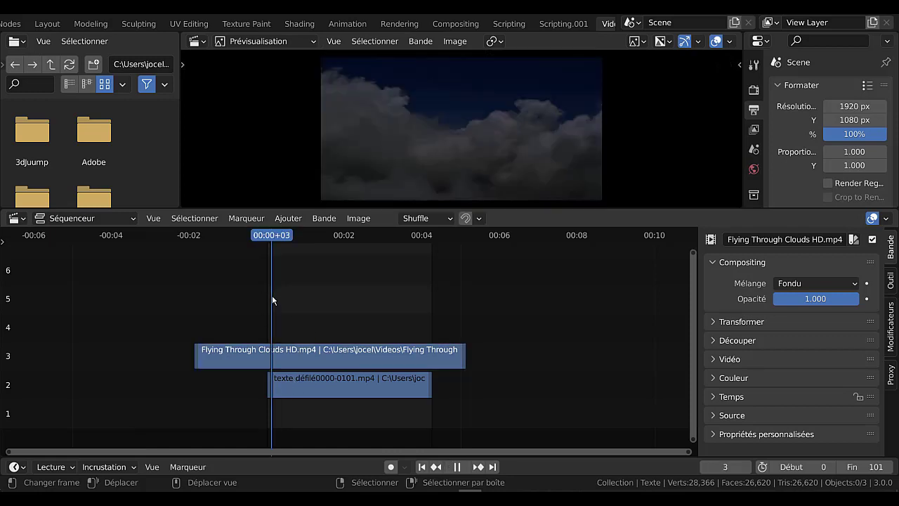
key("space")
left_click_drag(284, 238, 288, 275)
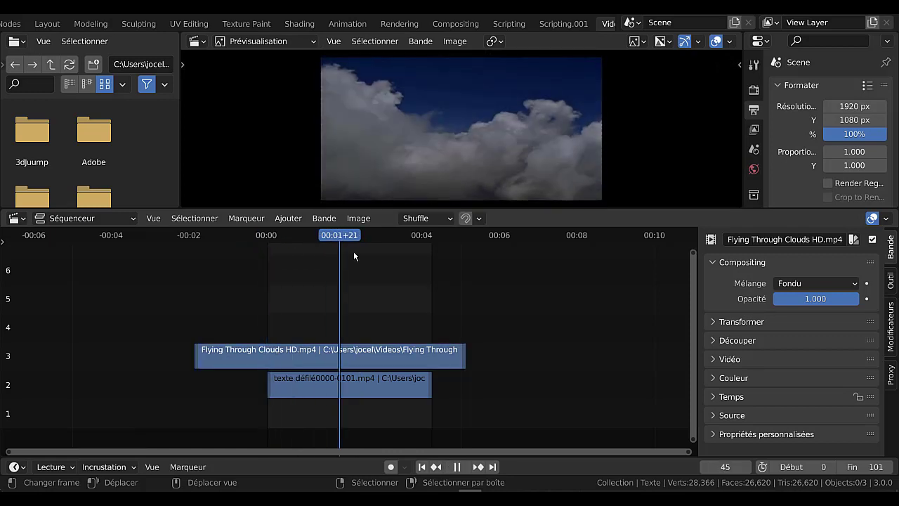
key("Escape")
scroll(506, 311, "up", 2)
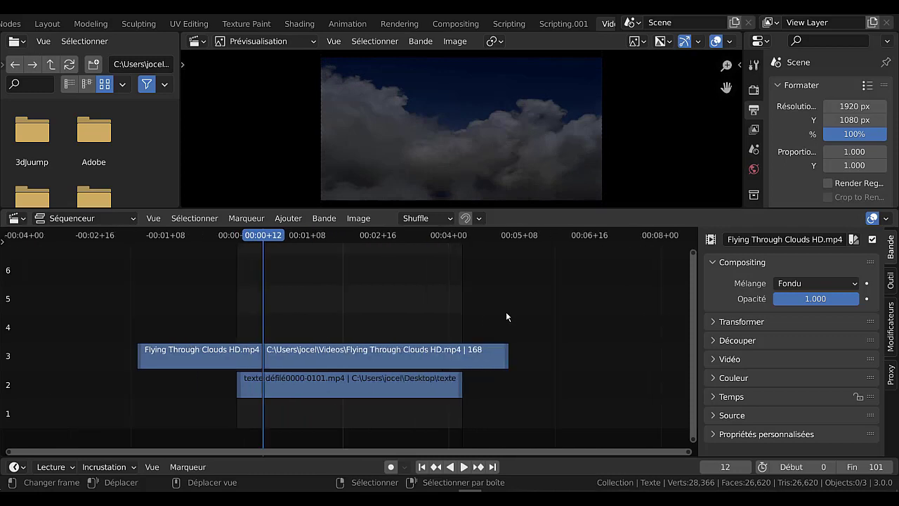
scroll(505, 311, "up", 2)
middle_click_drag(404, 321, 462, 328)
mouse_move(261, 267)
left_mouse_down()
mouse_move(295, 259)
mouse_move(261, 262)
left_mouse_up()
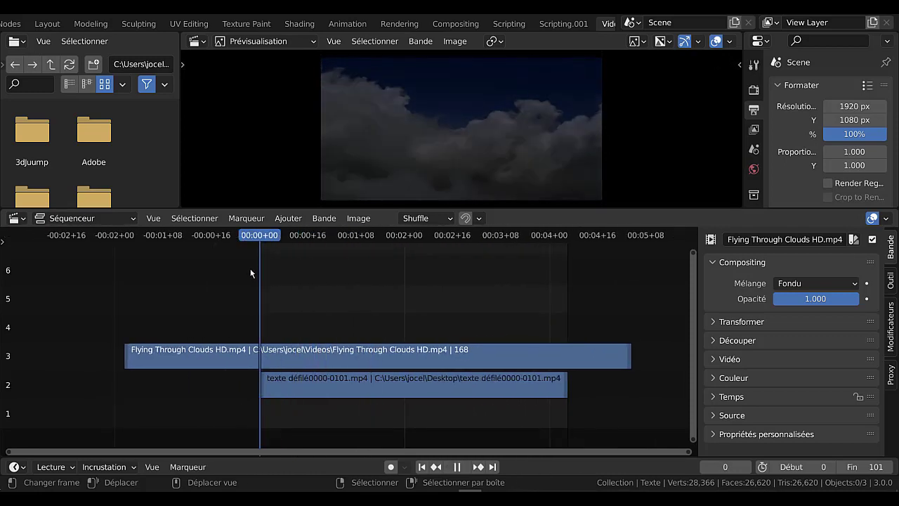
Try Par dessus and Alpha en-dessous blend modes on the text strip while adjusting opacity
right_click(365, 380)
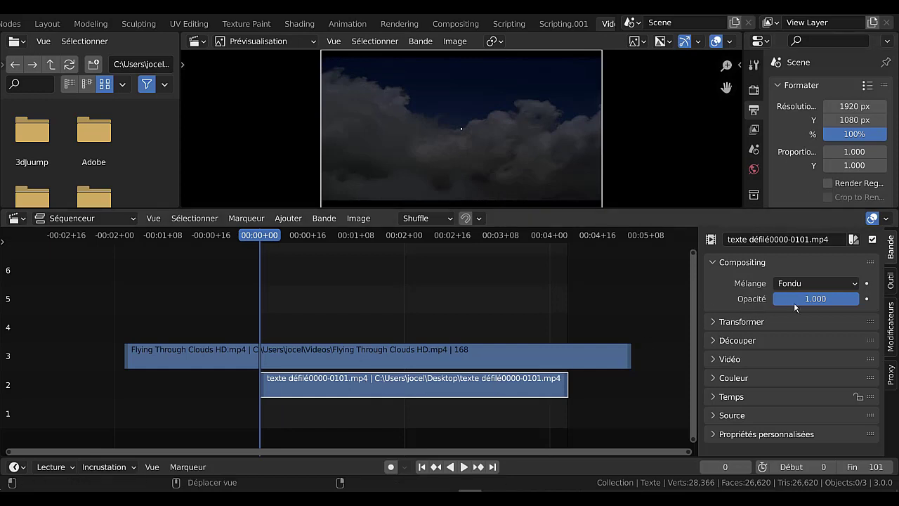
left_click(800, 284)
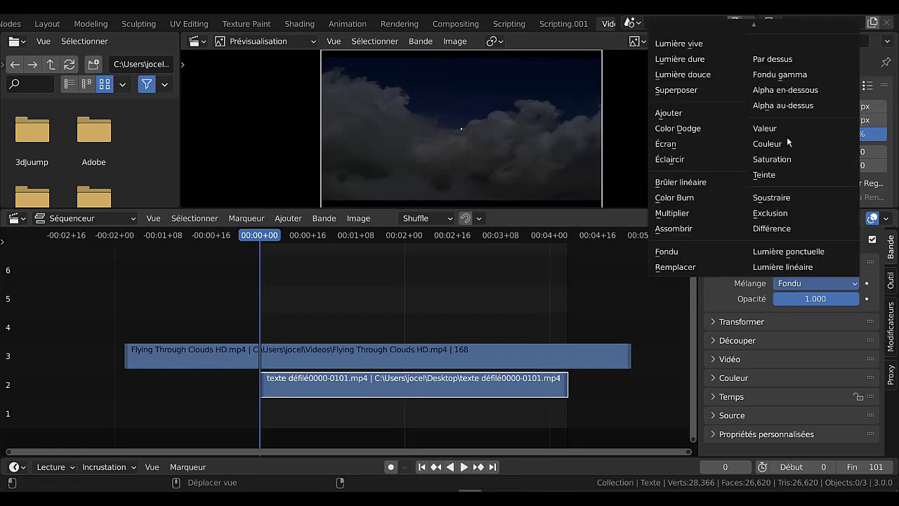
left_click(778, 62)
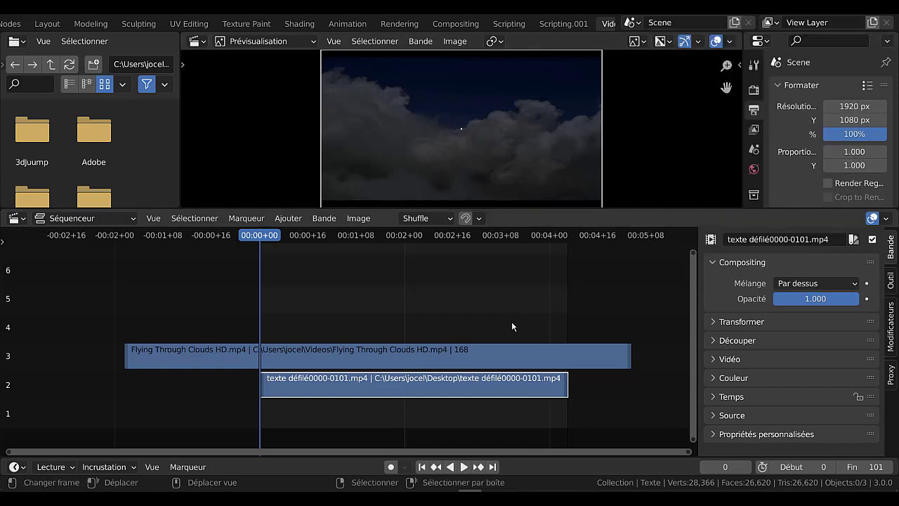
mouse_move(815, 298)
left_mouse_down()
mouse_move(797, 299)
mouse_move(818, 298)
left_mouse_up()
left_click(820, 284)
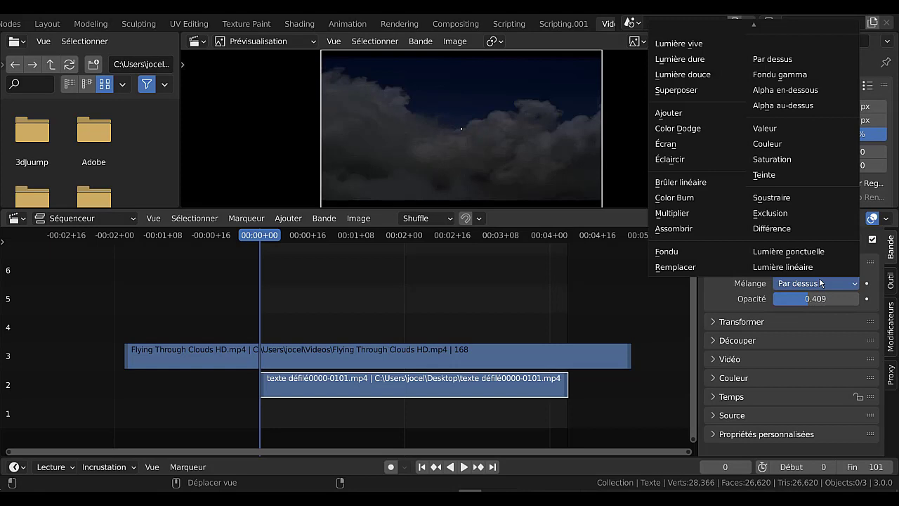
left_click(795, 89)
mouse_move(815, 299)
left_mouse_down()
mouse_move(839, 299)
mouse_move(801, 299)
left_mouse_up()
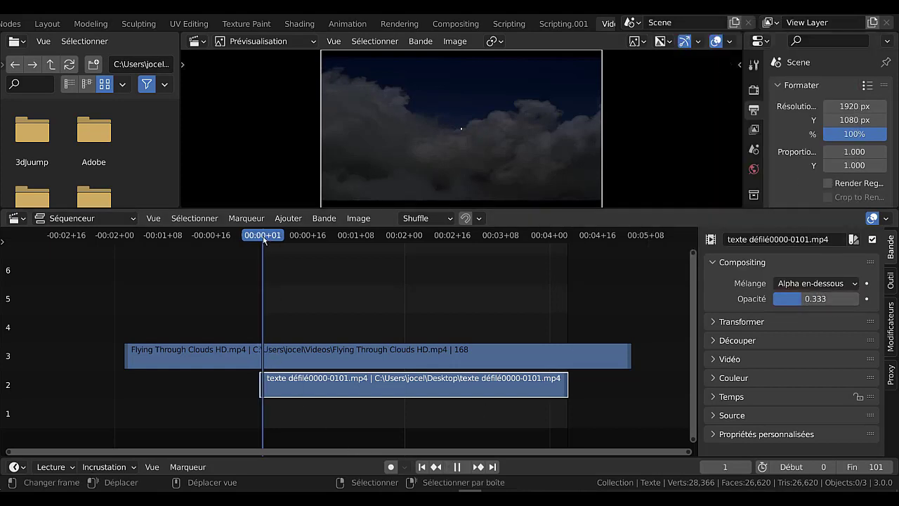
Scrub and play frames 36 to 44 to check the text blending over the clouds
left_click_drag(263, 243, 368, 242)
left_click(816, 287)
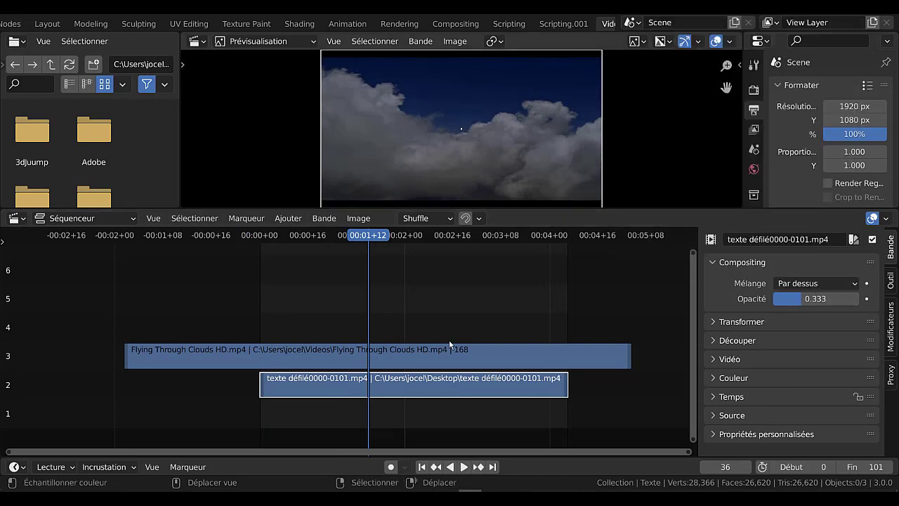
key("ctrl+shift+space")
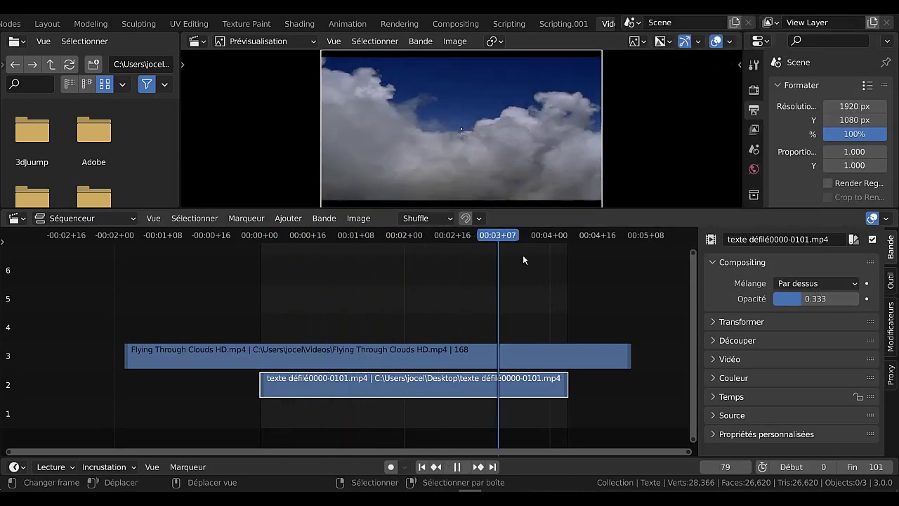
left_click_drag(352, 259, 394, 267)
key("space")
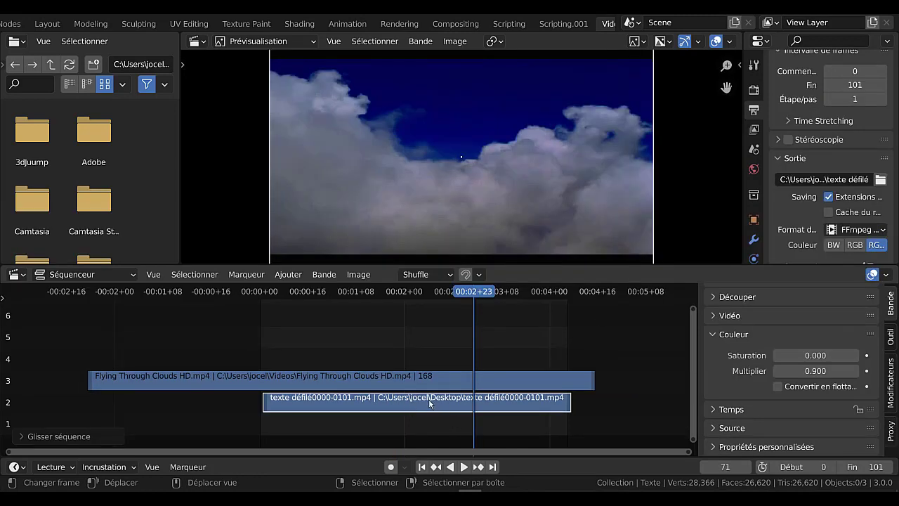
Move the text strip onto channel 4 and preview the overlay around frame 71
left_click_drag(430, 404, 425, 350)
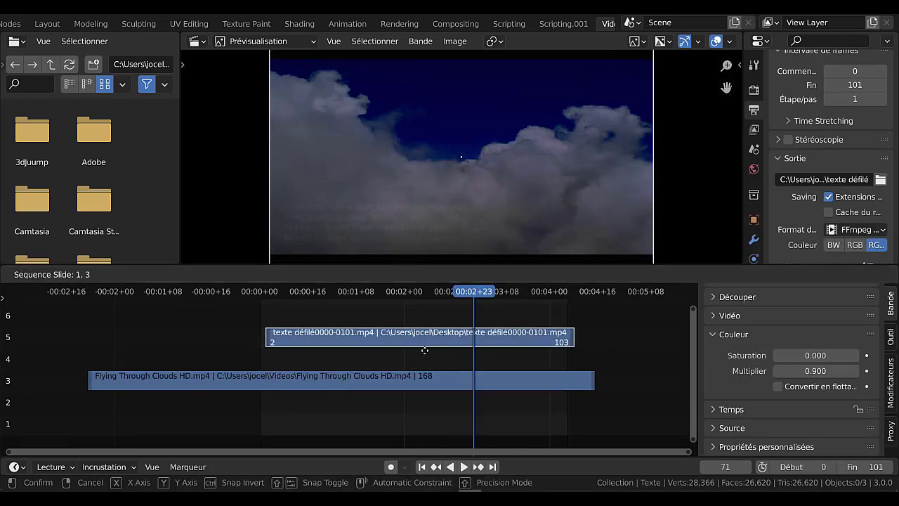
left_click_drag(425, 350, 424, 355)
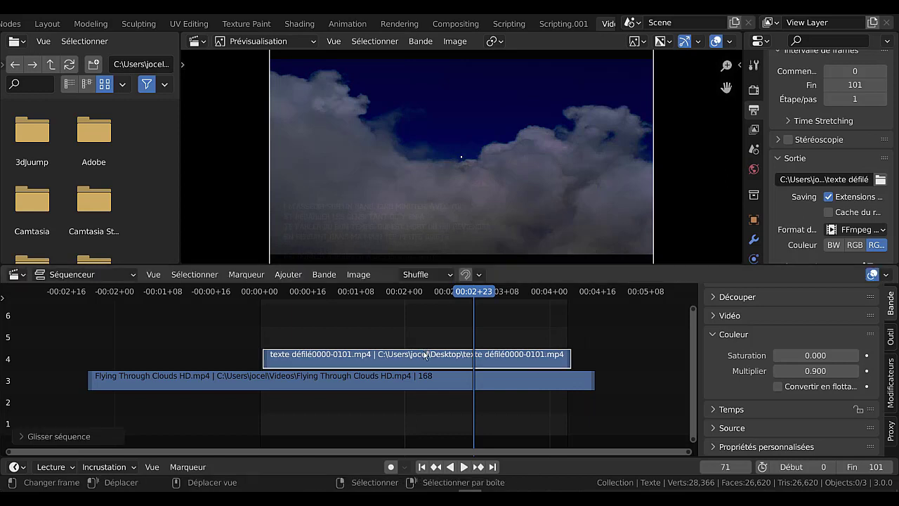
key("space")
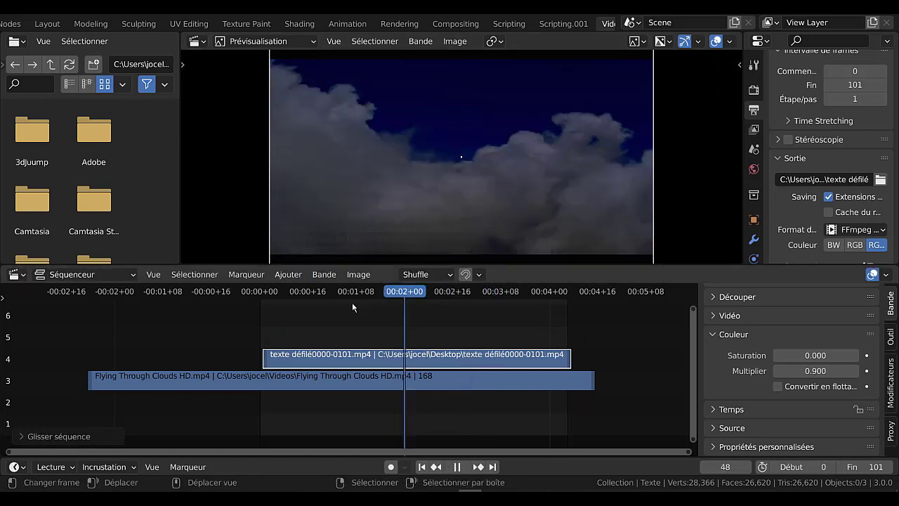
mouse_move(462, 312)
left_mouse_down()
mouse_move(553, 305)
mouse_move(441, 309)
mouse_move(475, 310)
left_mouse_up()
key("space")
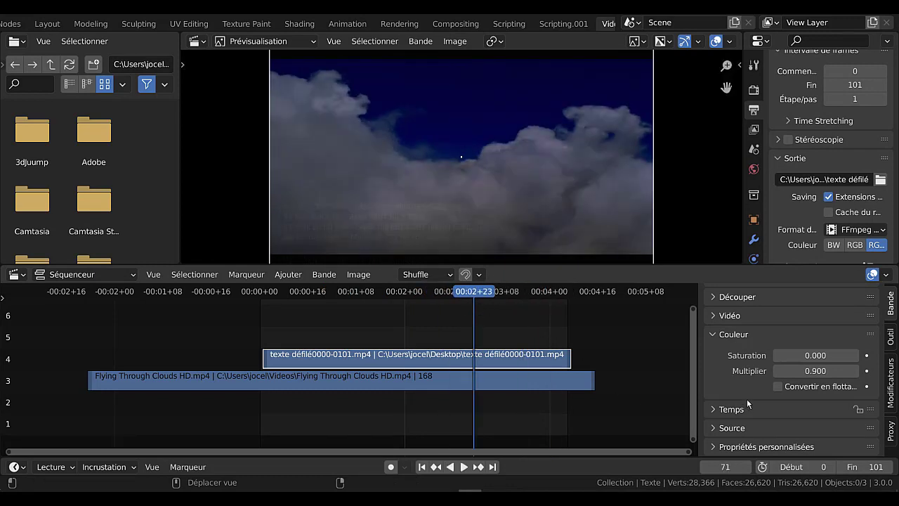
Raise the text strip's color multiplier to about 12.9, saturation 0.330, opacity 0.274
scroll(810, 333, "up", 3)
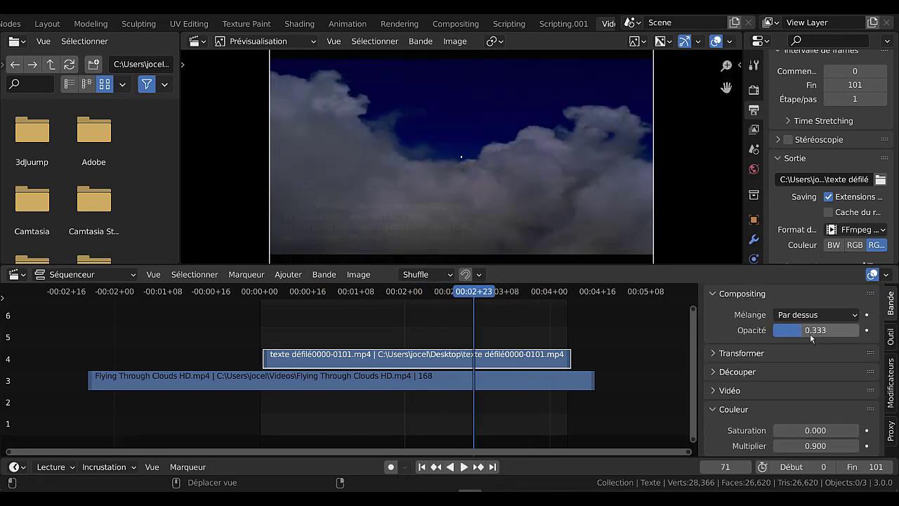
scroll(806, 311, "up", 1)
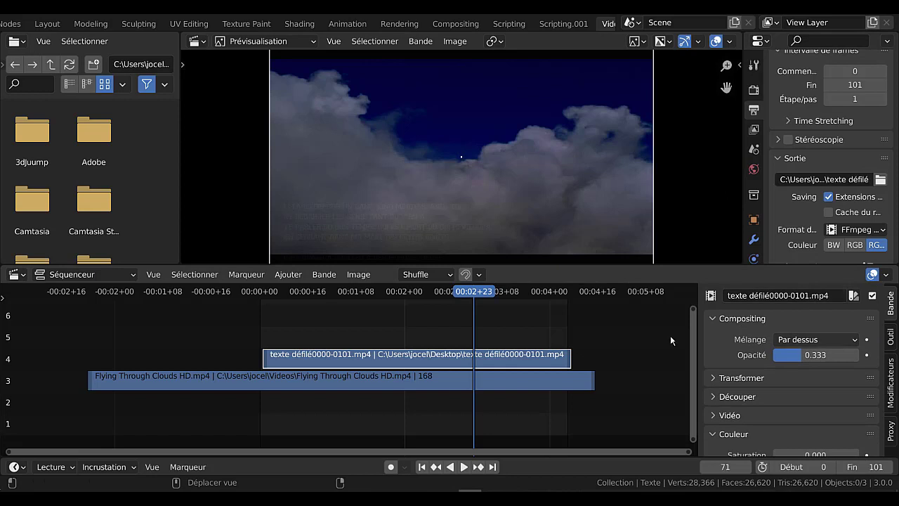
left_click(817, 342)
left_click(780, 116)
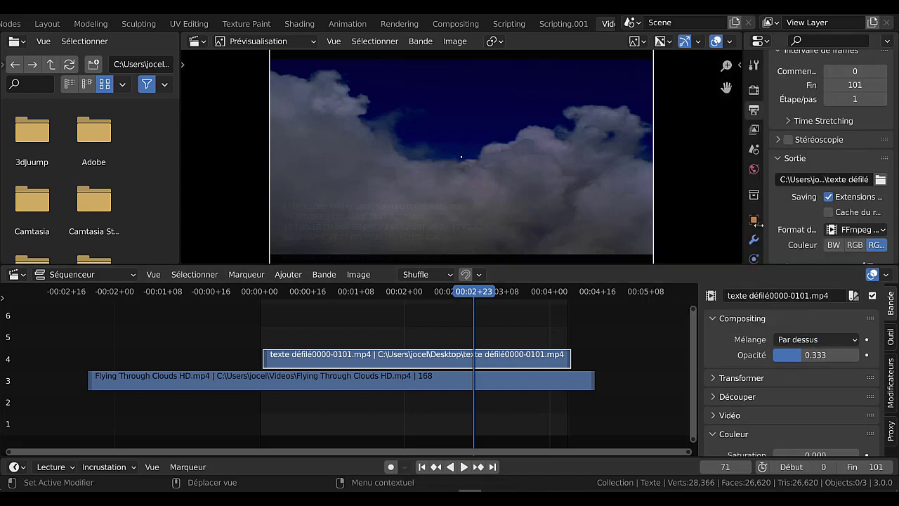
scroll(748, 400, "down", 2)
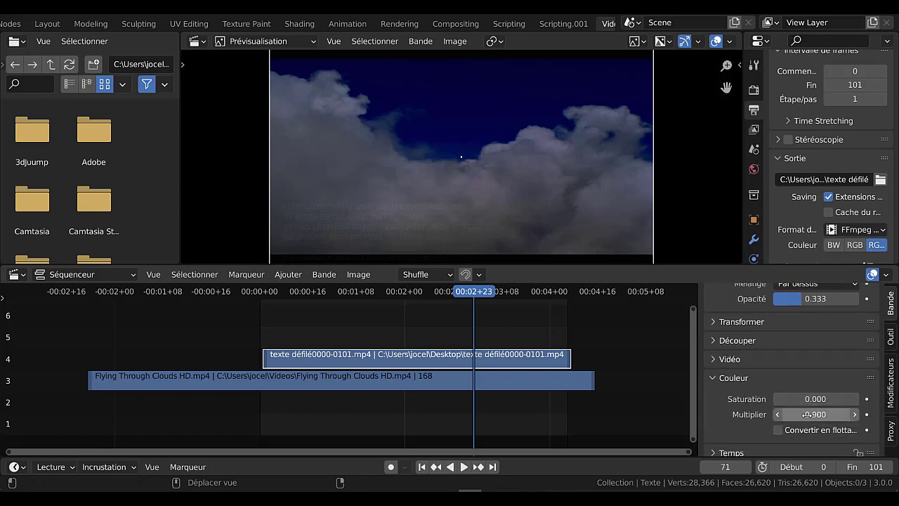
left_click_drag(805, 414, 857, 415)
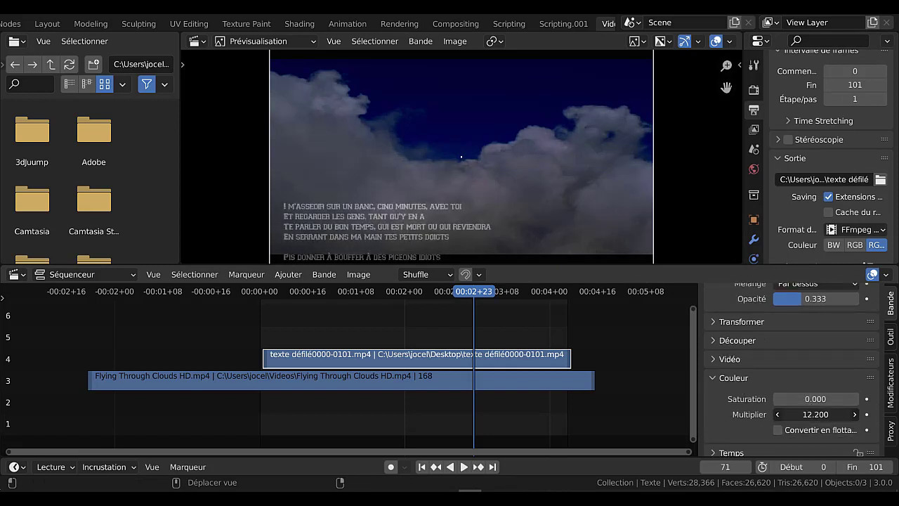
mouse_move(807, 399)
left_mouse_down()
mouse_move(822, 398)
mouse_move(801, 398)
left_mouse_up()
scroll(796, 376, "up", 2)
mouse_move(815, 355)
left_mouse_down()
mouse_move(785, 358)
mouse_move(815, 355)
left_mouse_up()
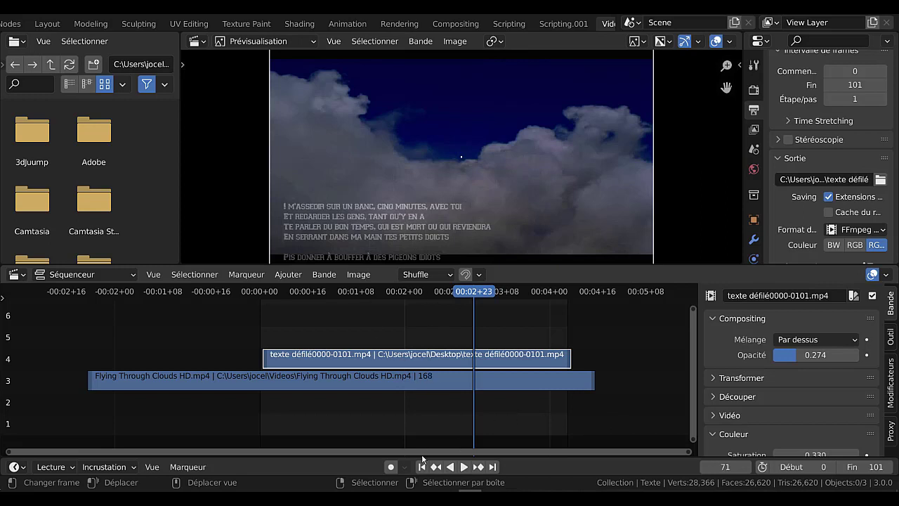
left_click(464, 467)
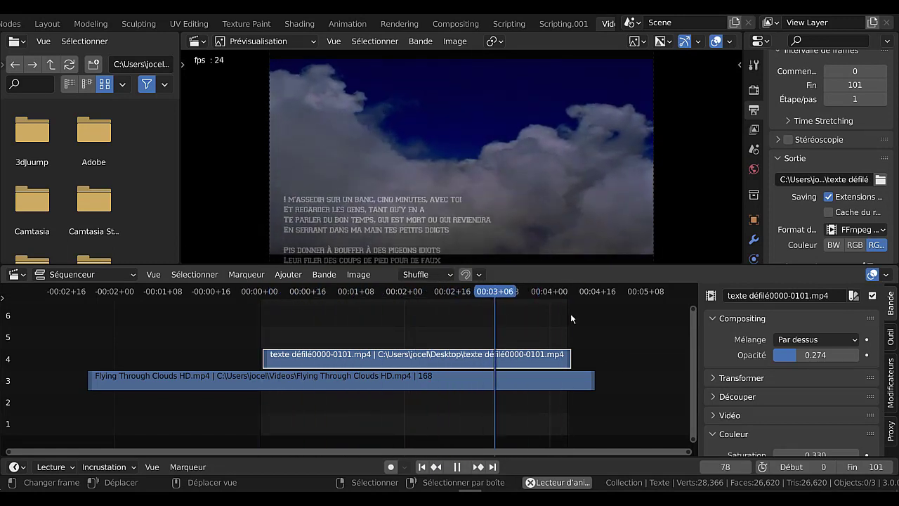
left_click(456, 467)
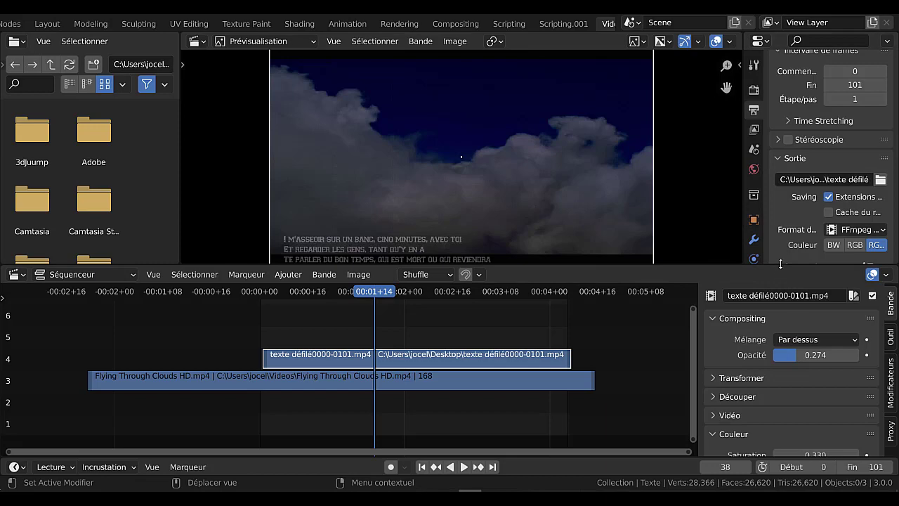
Enlarge the video preview area and widen the Properties editor
left_click_drag(780, 263, 791, 344)
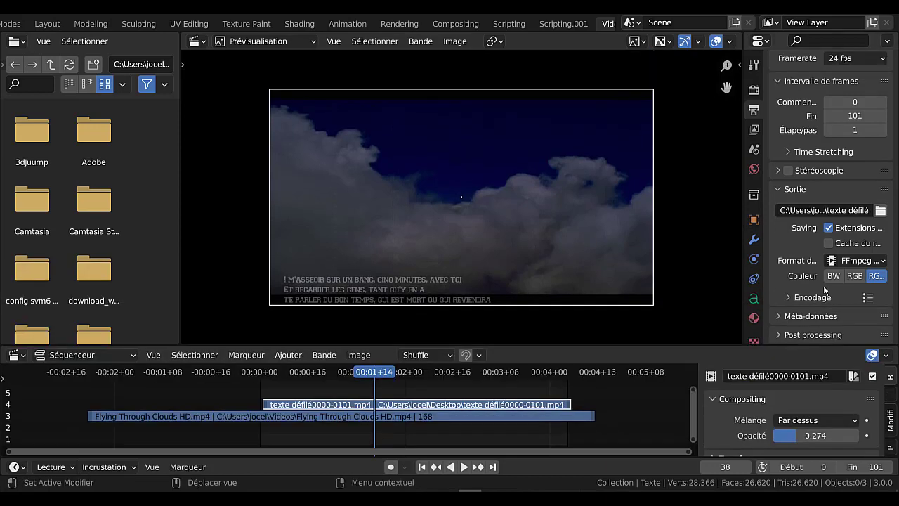
scroll(829, 285, "up", 1)
scroll(794, 267, "down", 1)
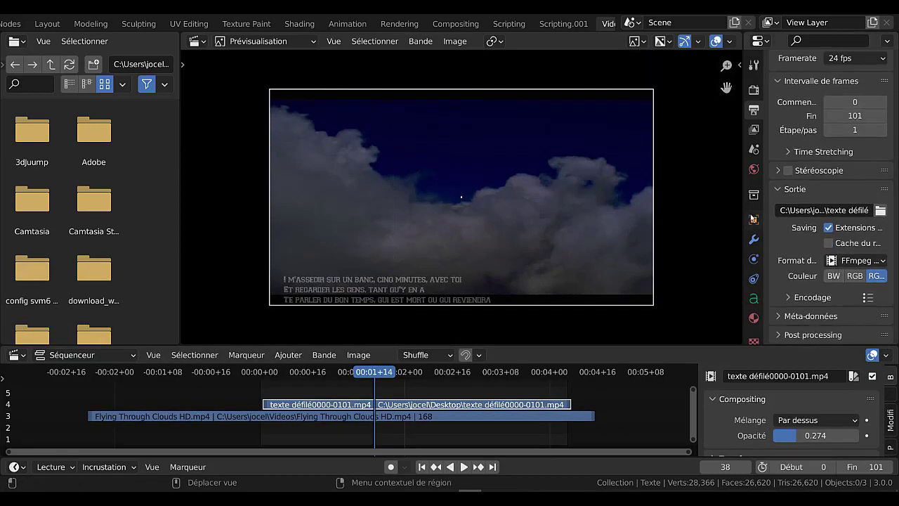
left_click_drag(741, 210, 647, 211)
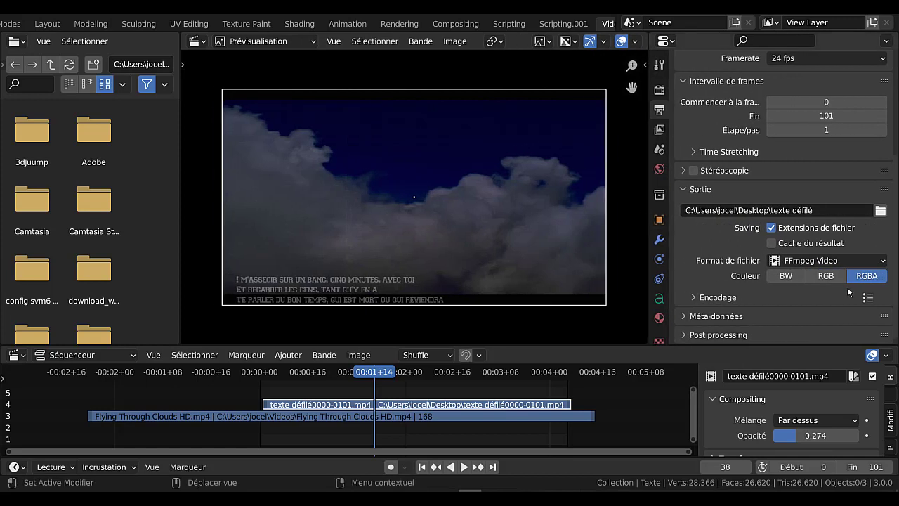
Under Sortie > Encodage, set Codec vidéo to H.264
left_click(694, 298)
scroll(745, 313, "down", 2)
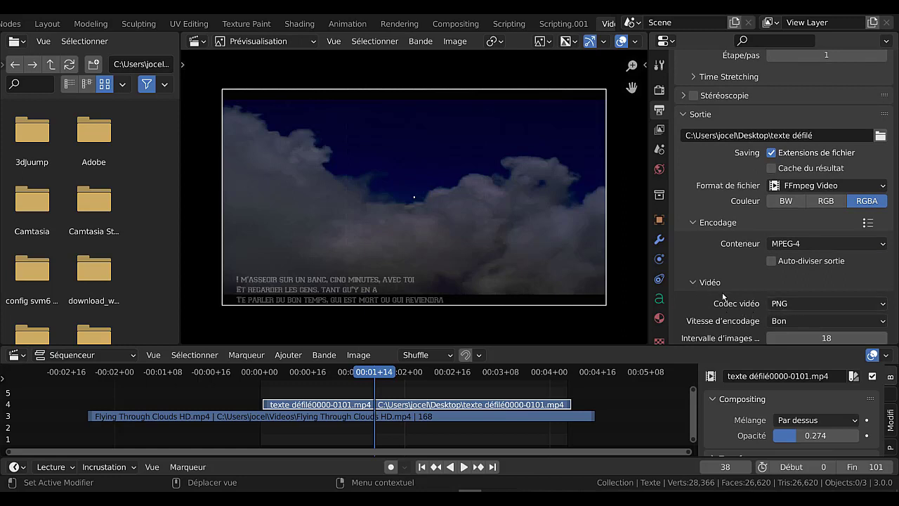
left_click(799, 306)
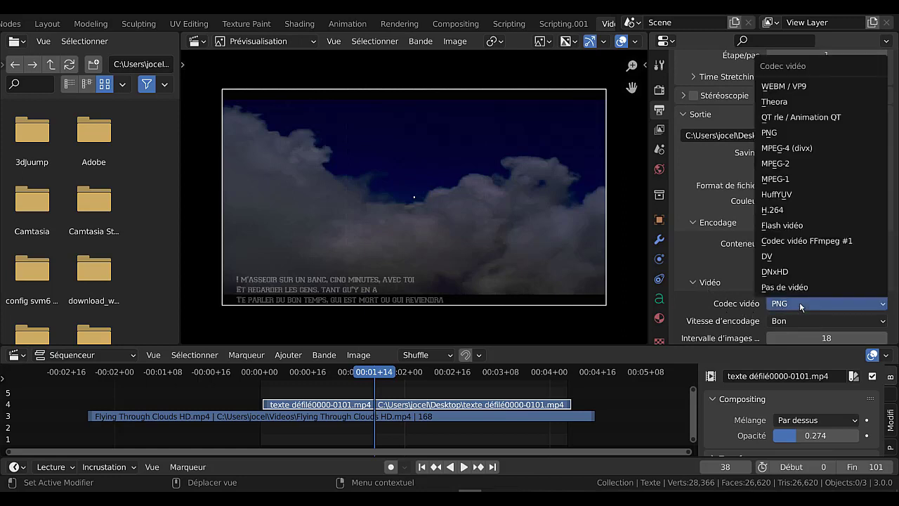
left_click(788, 209)
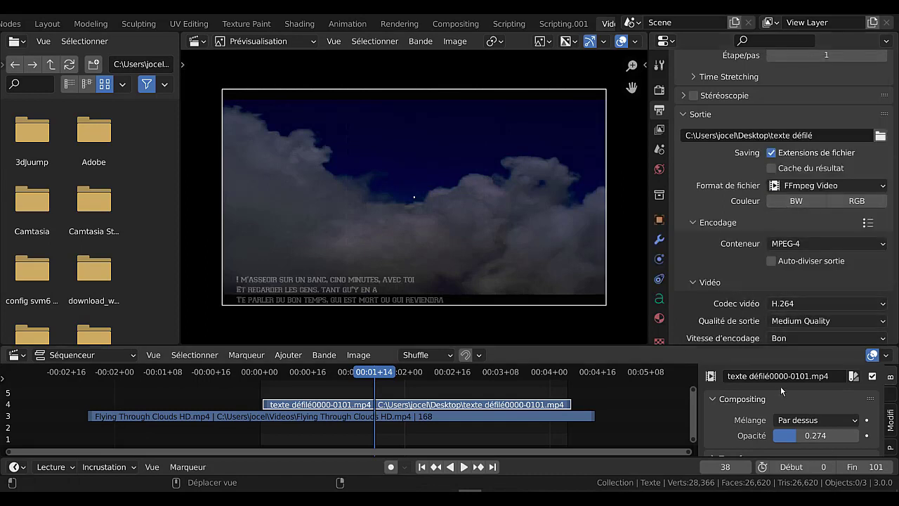
scroll(798, 272, "up", 3)
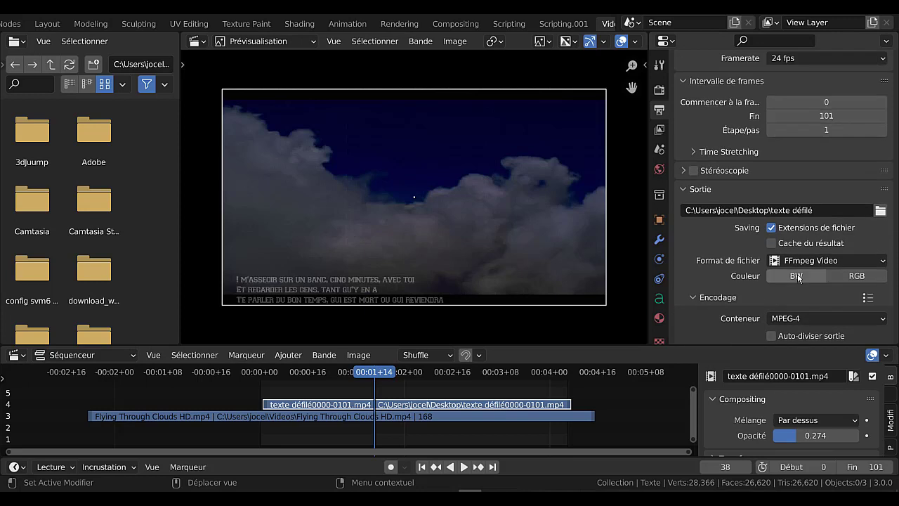
scroll(812, 285, "up", 2)
scroll(812, 286, "up", 2)
scroll(812, 285, "up", 2)
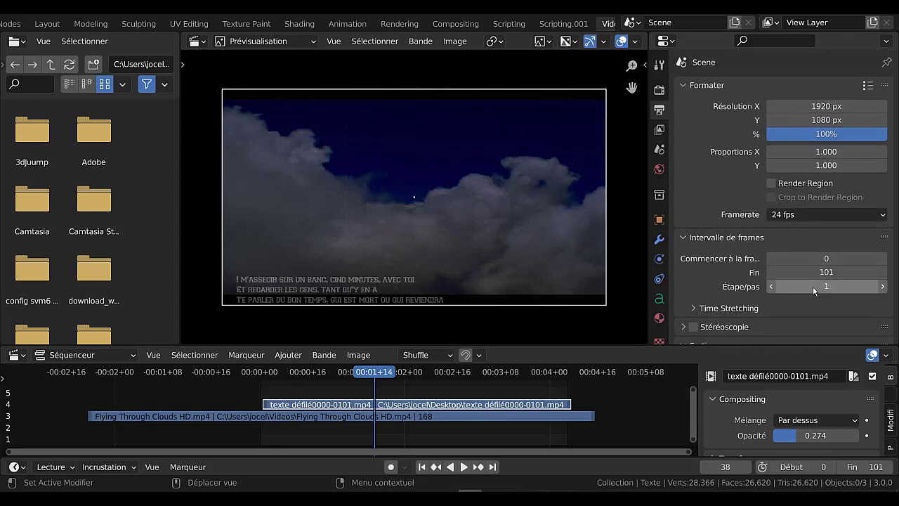
scroll(813, 288, "down", 2)
scroll(811, 281, "down", 3)
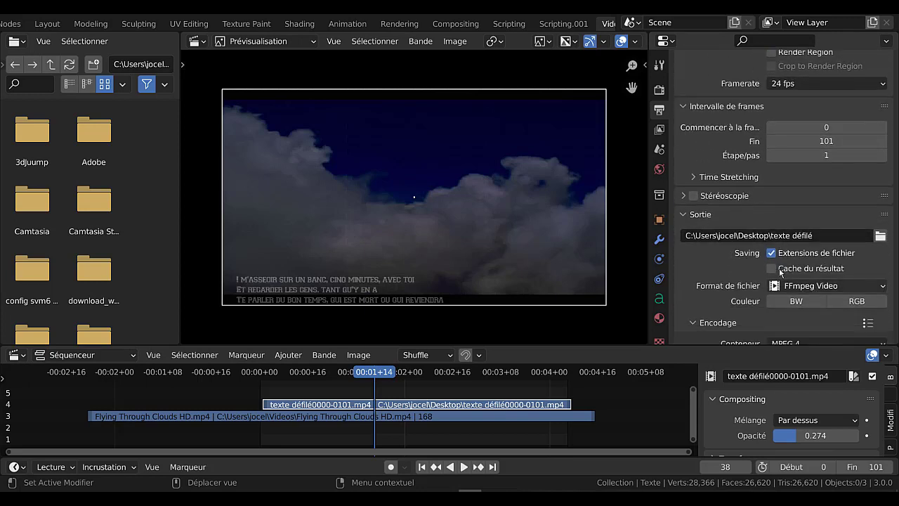
Append 2 to the output path so the render saves as texte défilé2 on the Desktop
left_click(812, 237)
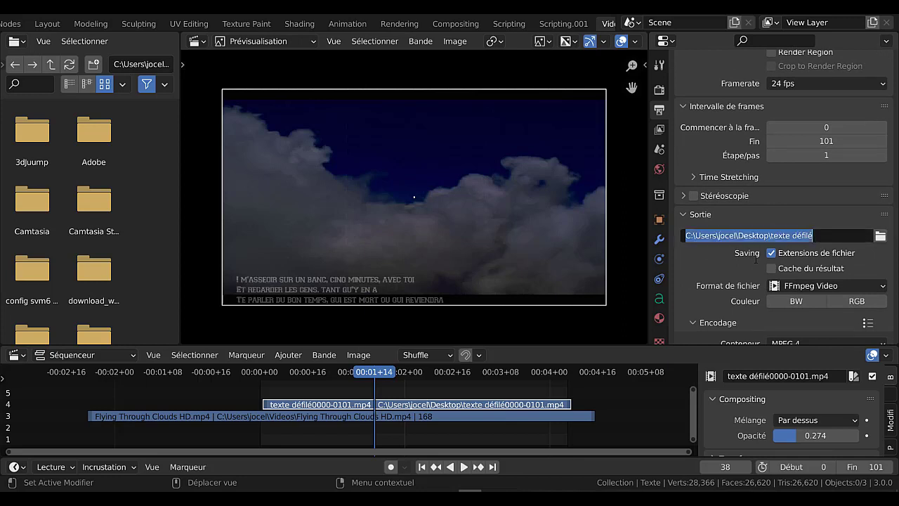
key("End")
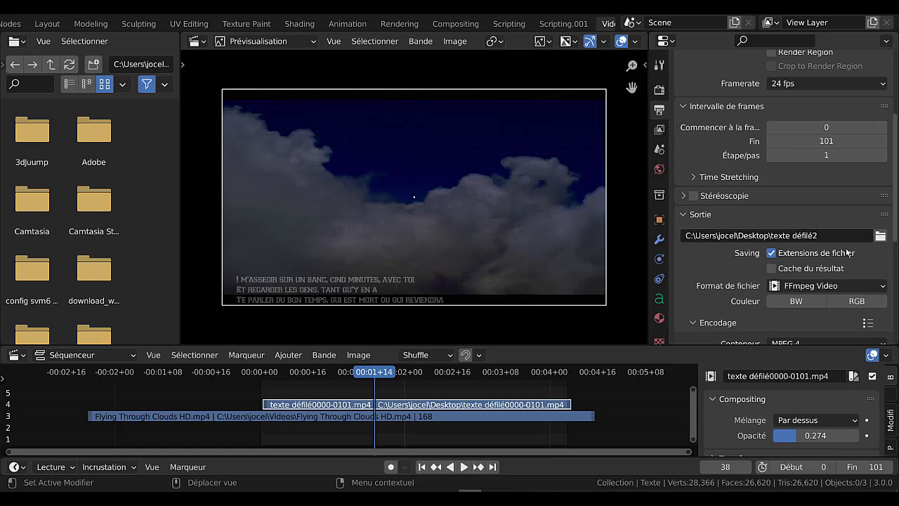
scroll(759, 319, "down", 1)
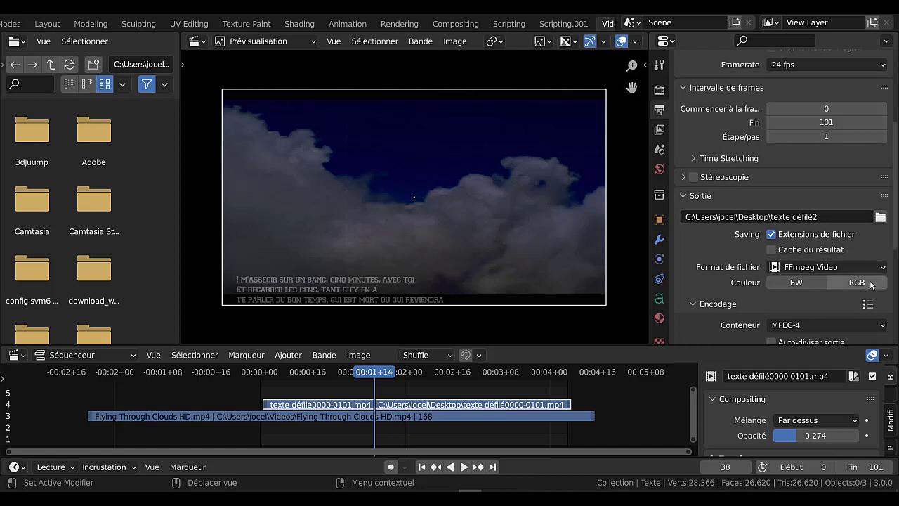
scroll(788, 306, "down", 4)
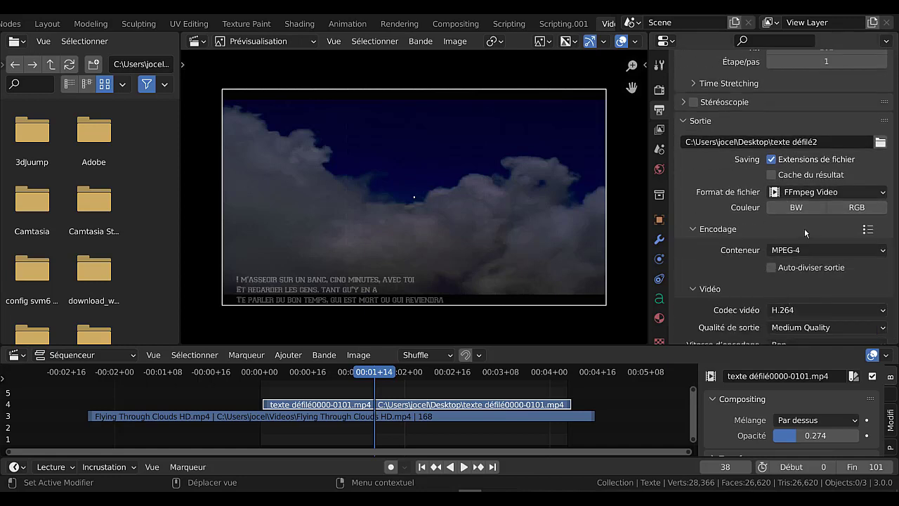
scroll(815, 279, "down", 4)
scroll(814, 279, "down", 3)
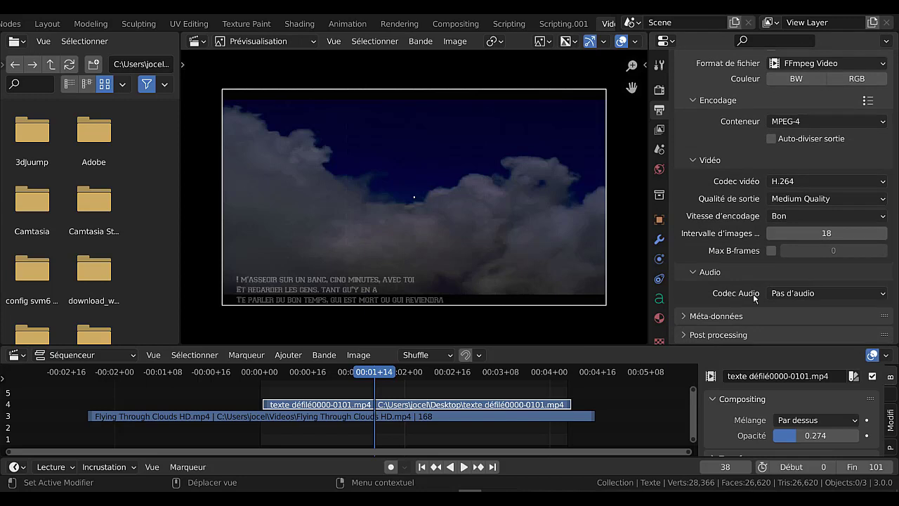
scroll(756, 296, "up", 1)
scroll(755, 295, "up", 4)
scroll(756, 295, "up", 4)
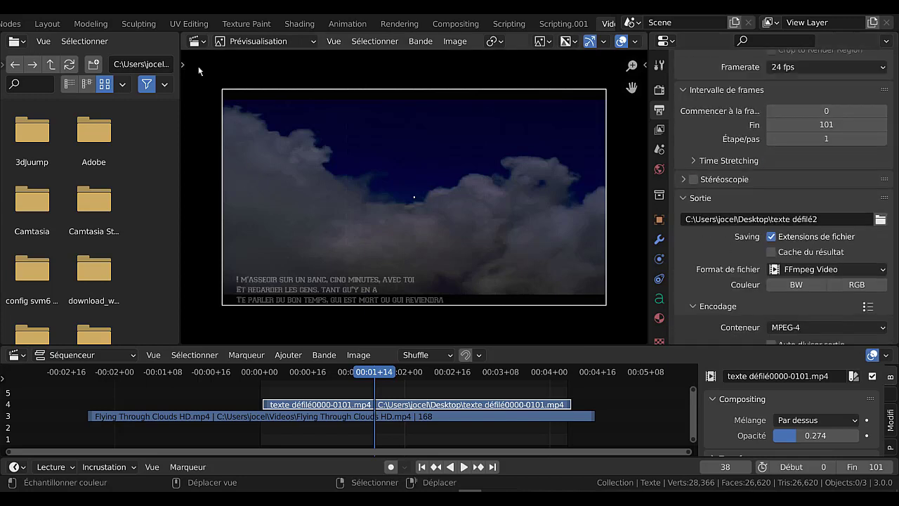
Switch from the video editing workspace back to Layout
left_click(91, 26)
left_click(116, 25)
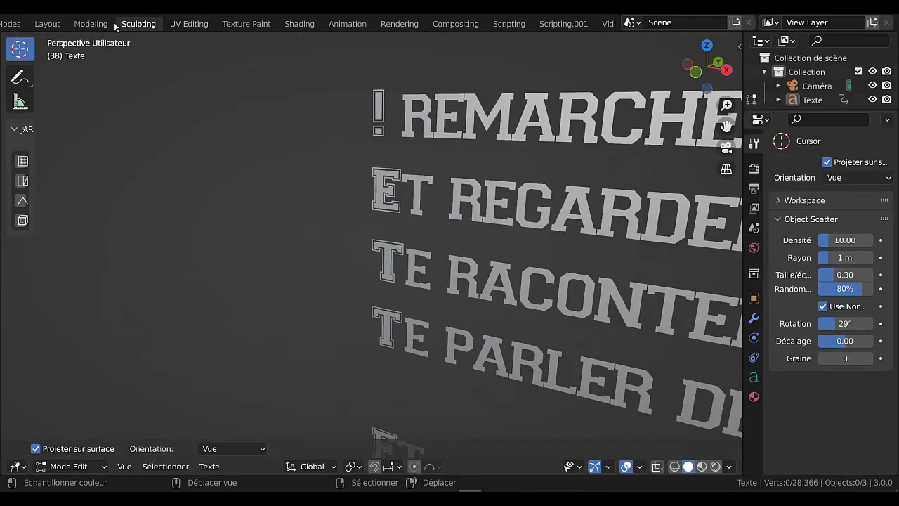
left_click(54, 27)
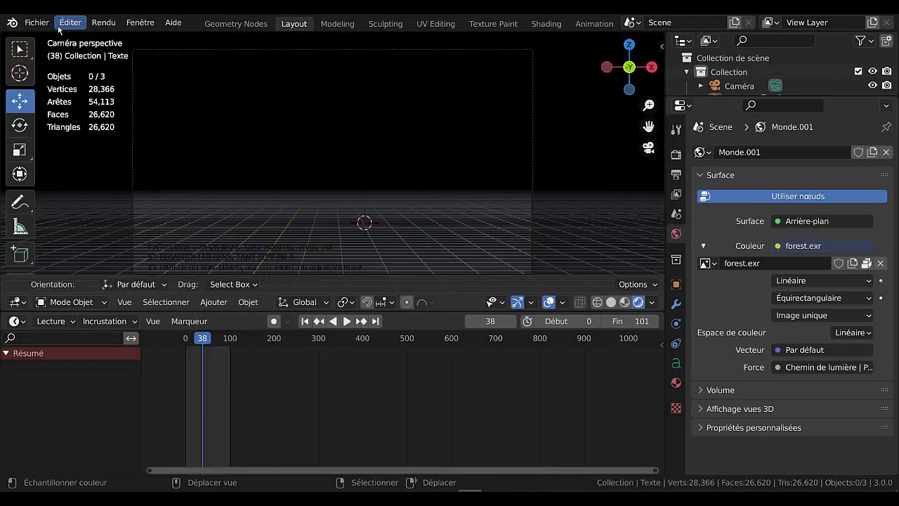
Render the animation through frame 101, then close the Render Result window
left_click(104, 24)
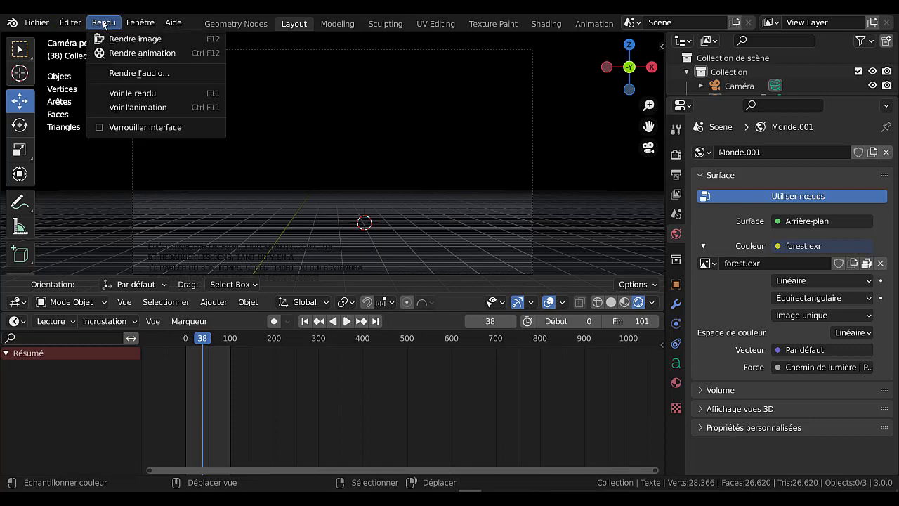
left_click(126, 55)
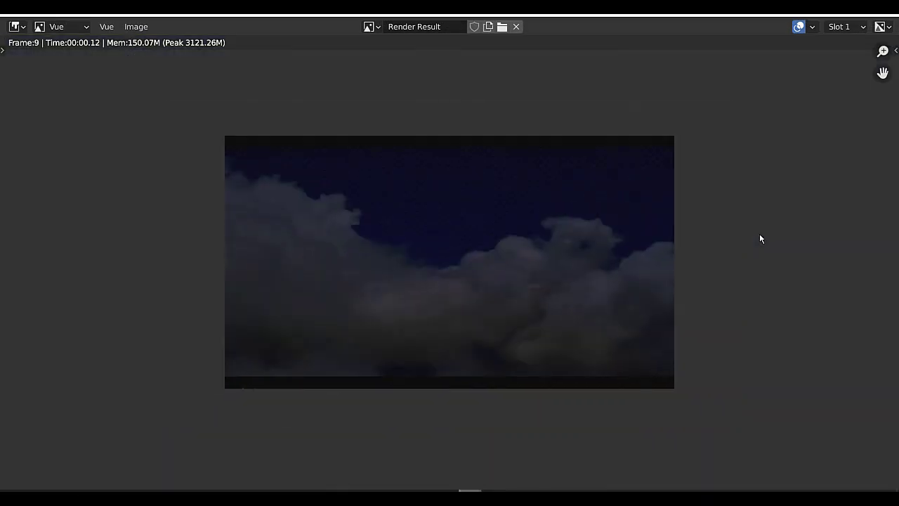
scroll(760, 239, "up", 2)
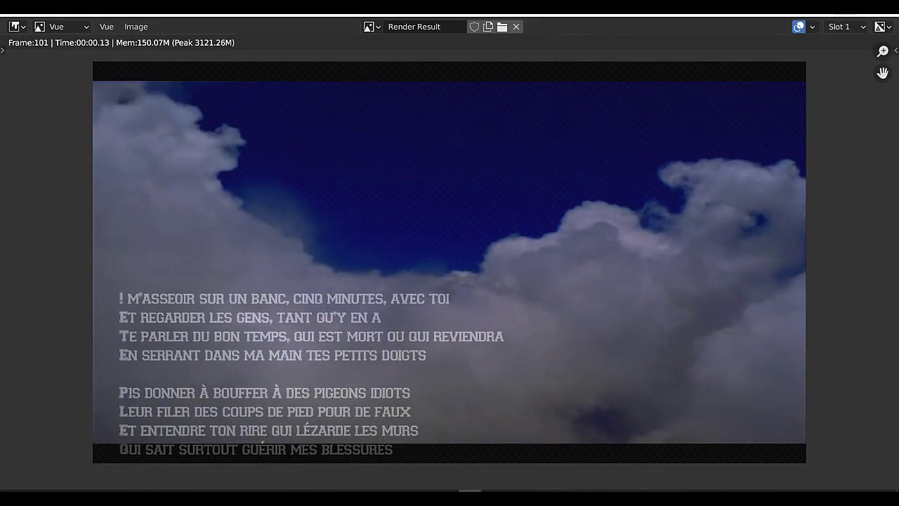
left_click(888, 14)
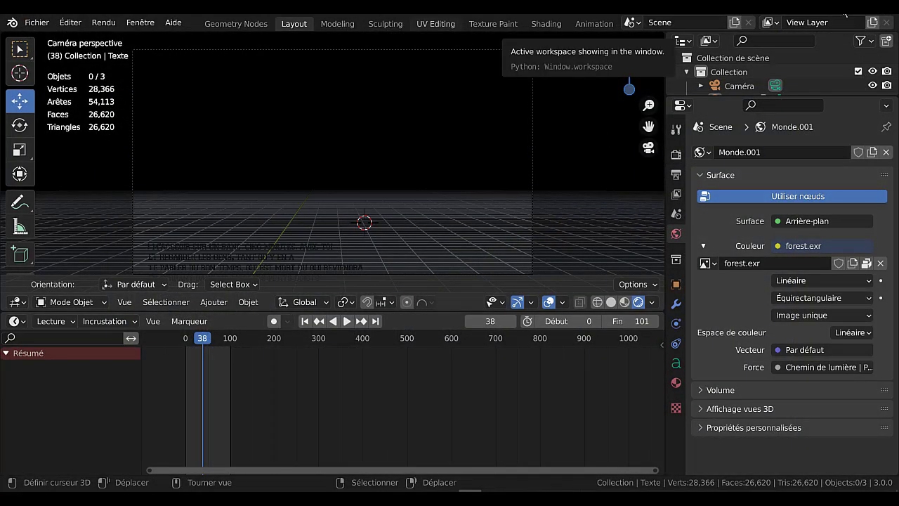
Play texte défilé20000-0101.mp4 from the desktop in Media Player Classic, then return to Blender
left_click(845, 13)
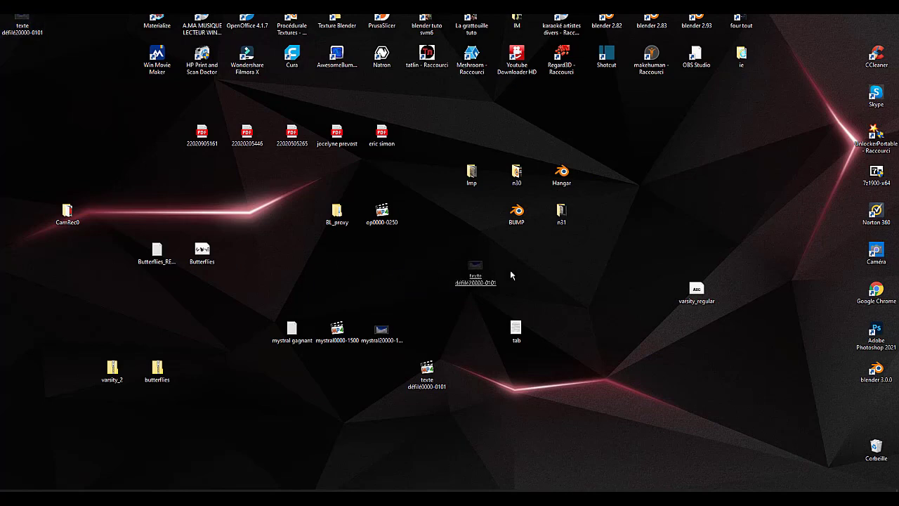
left_click_drag(22, 27, 519, 261)
double_click(519, 262)
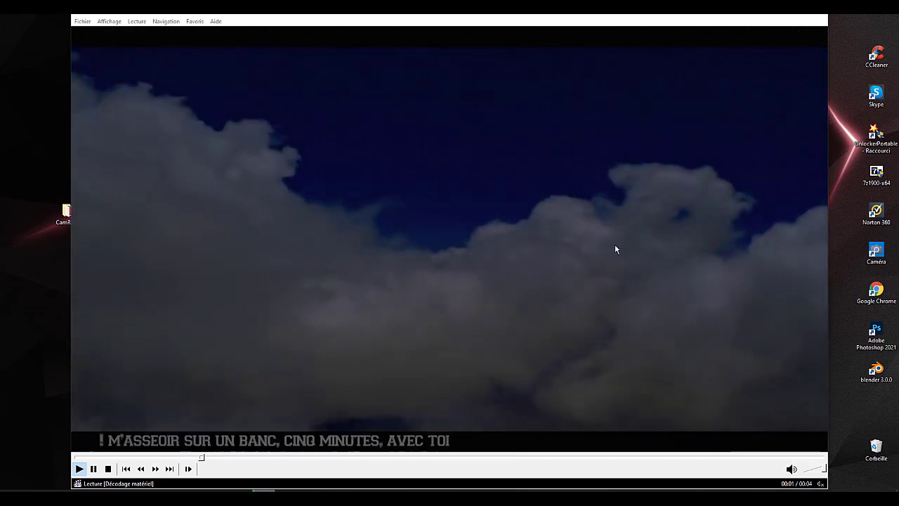
key("ctrl+0")
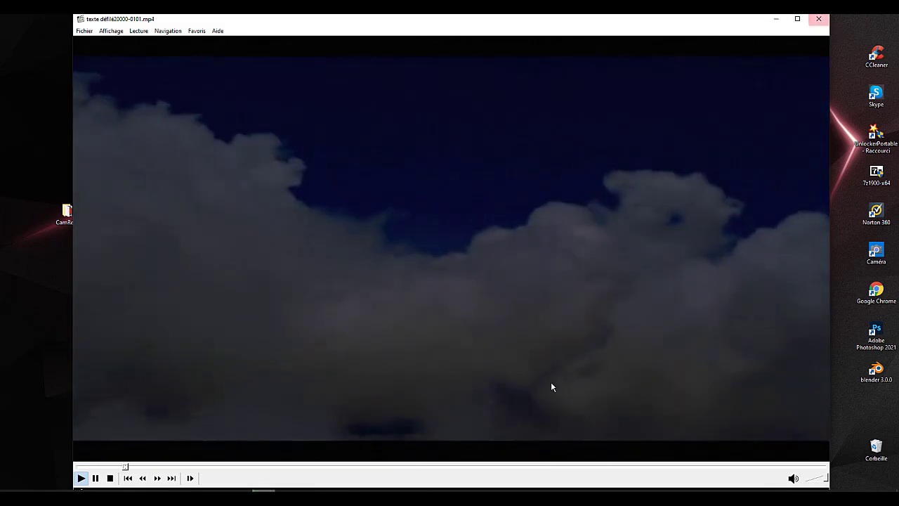
left_click(469, 498)
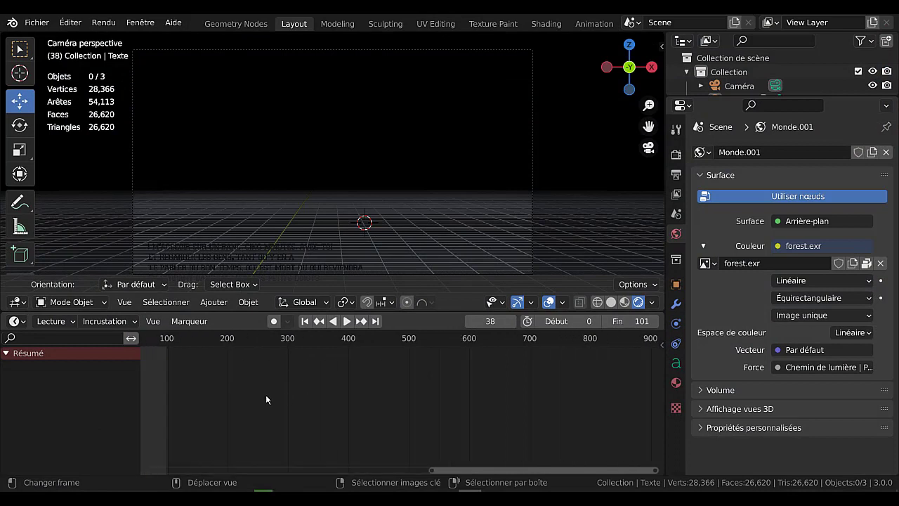
Set Matériau.002's base colour to white (V 1.0) and scrub the timeline to frame 66
scroll(266, 394, "up", 3)
scroll(536, 389, "up", 2)
scroll(538, 388, "up", 3)
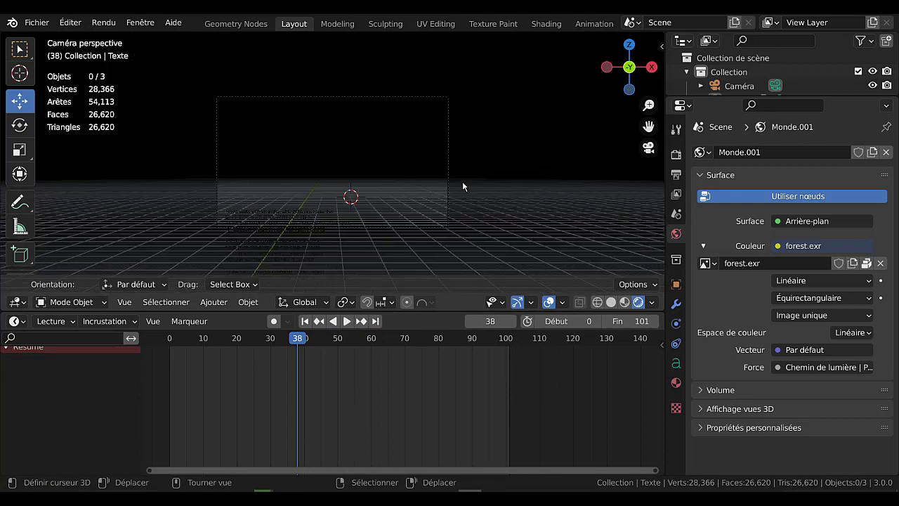
middle_click_drag(432, 171, 418, 206)
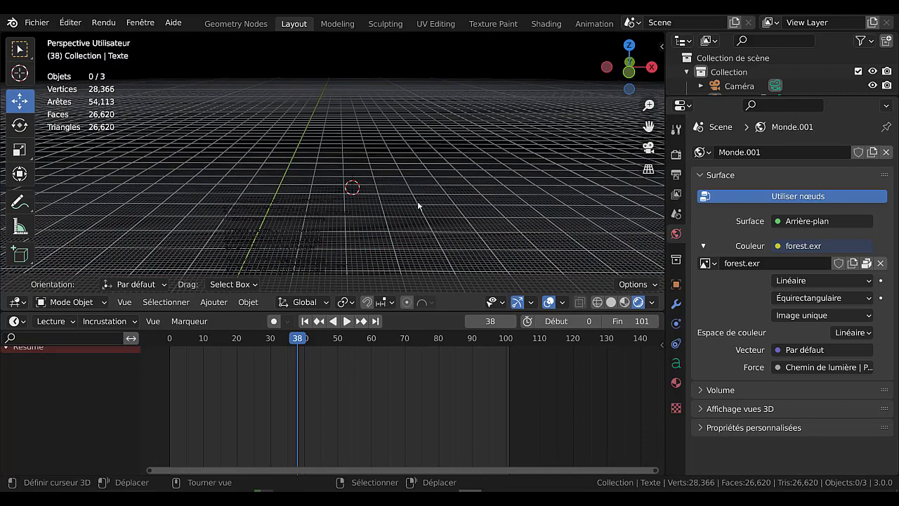
left_click(677, 382)
scroll(822, 379, "down", 2)
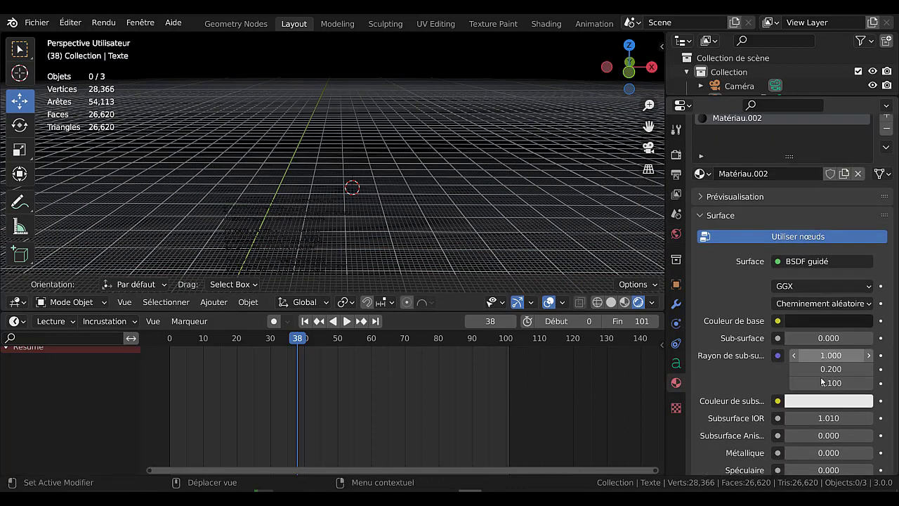
left_click(822, 322)
left_click_drag(797, 285, 843, 285)
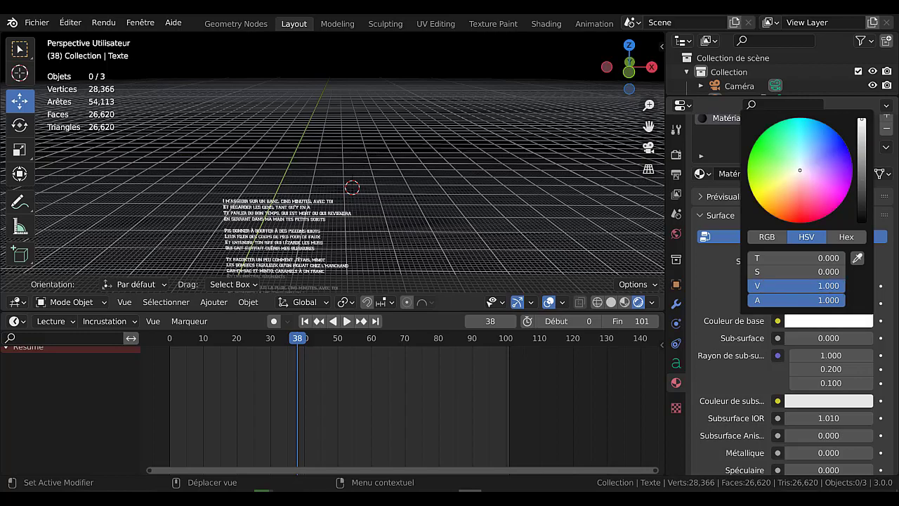
middle_click_drag(436, 239, 402, 236)
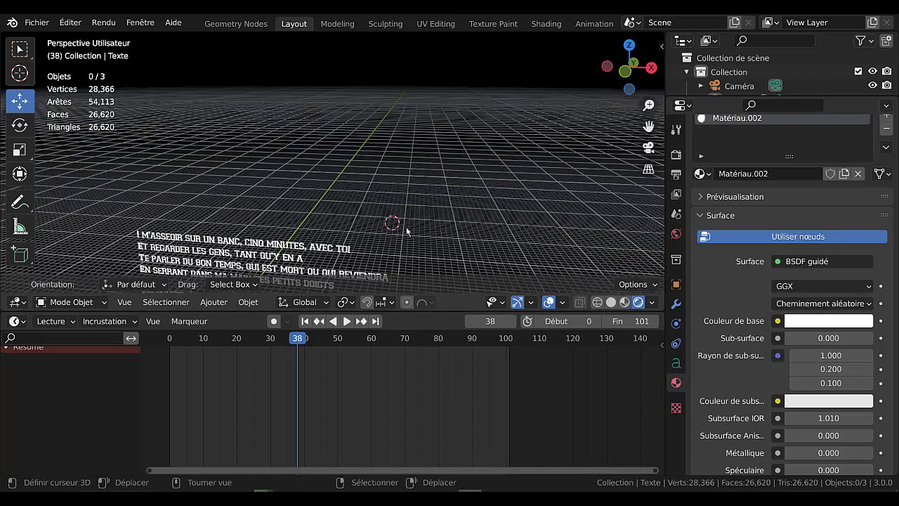
left_click_drag(296, 338, 394, 338)
Play to frame 94, orbit so the white poem faces the viewer, and resize the viewport
key("space")
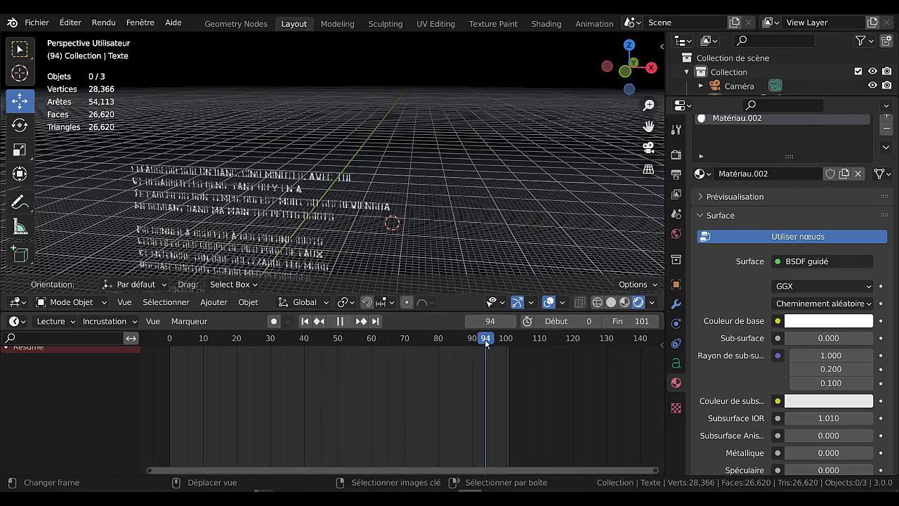
middle_click_drag(417, 187, 476, 188)
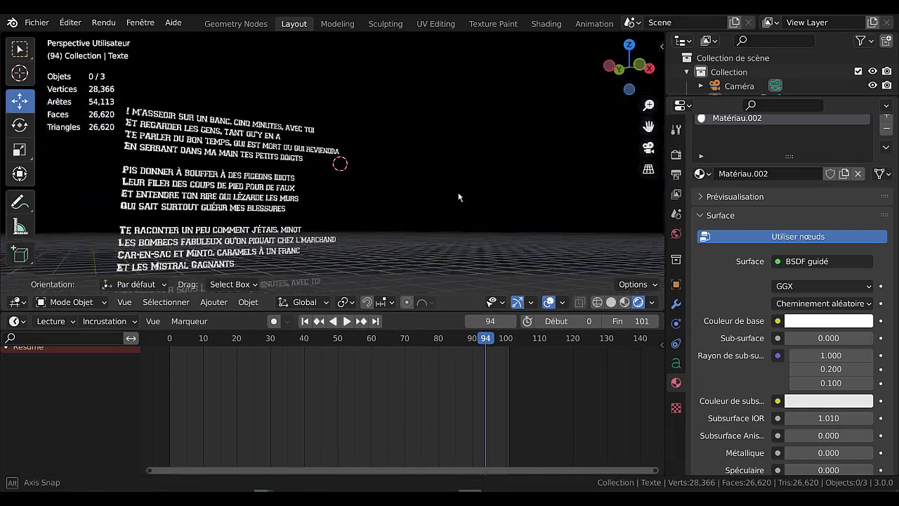
scroll(476, 189, "up", 2)
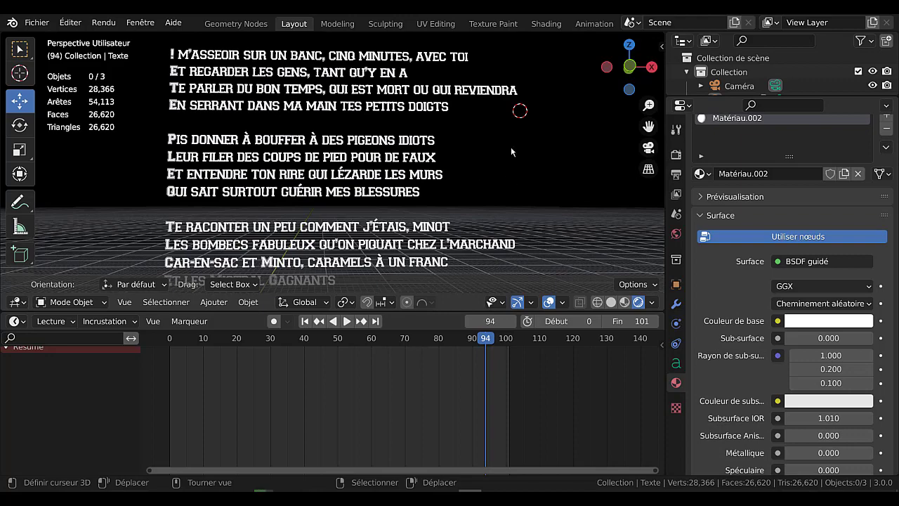
left_click_drag(669, 236, 764, 232)
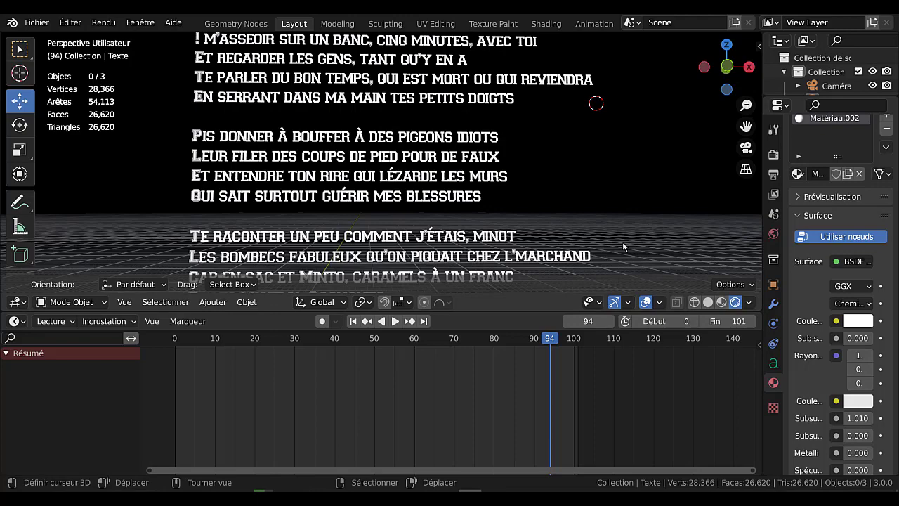
scroll(562, 210, "down", 2)
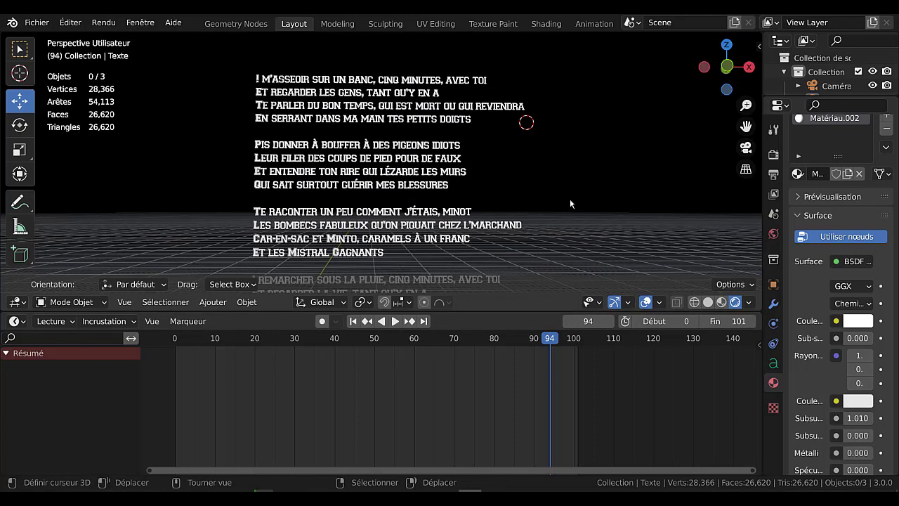
mouse_move(764, 254)
left_mouse_down()
mouse_move(683, 254)
mouse_move(704, 255)
left_mouse_up()
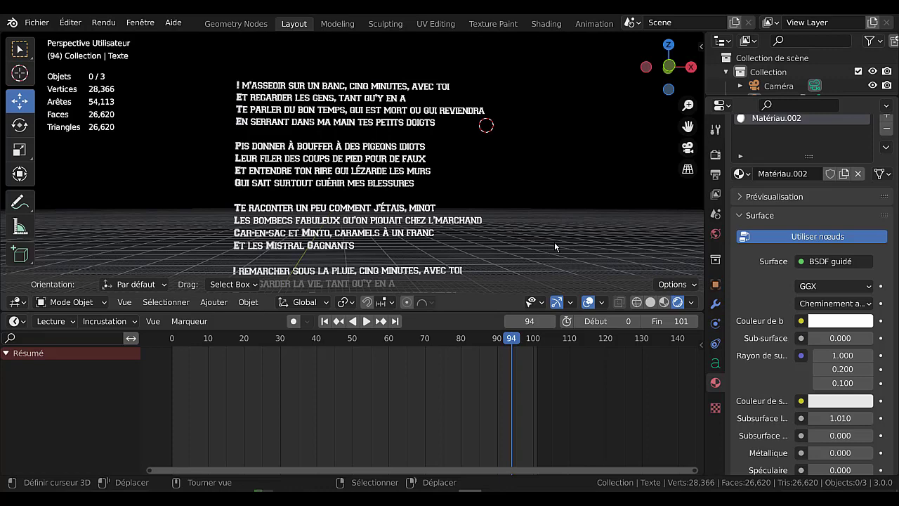
left_click(248, 303)
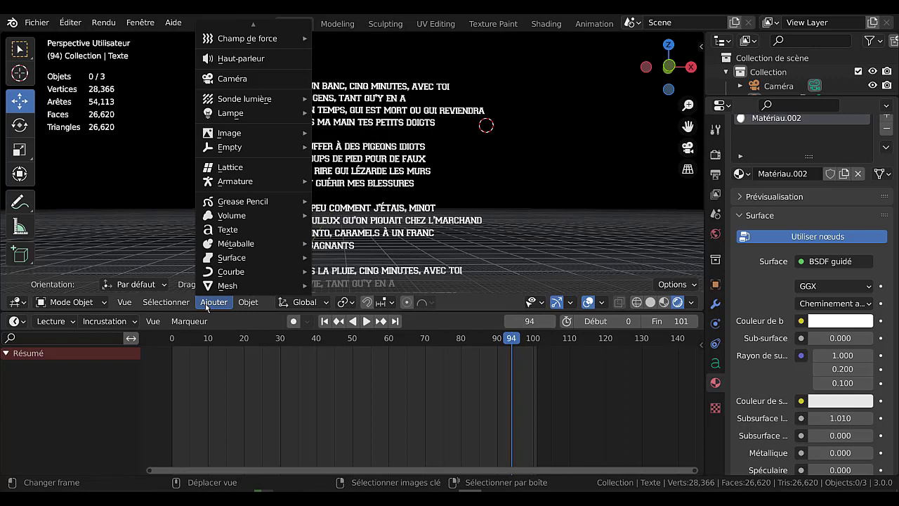
mouse_move(231, 271)
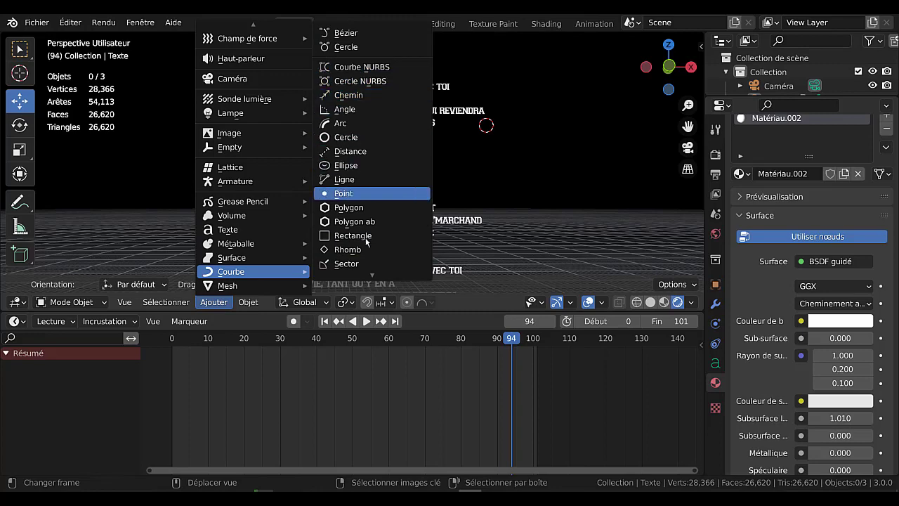
scroll(368, 211, "down", 2)
scroll(362, 241, "down", 4)
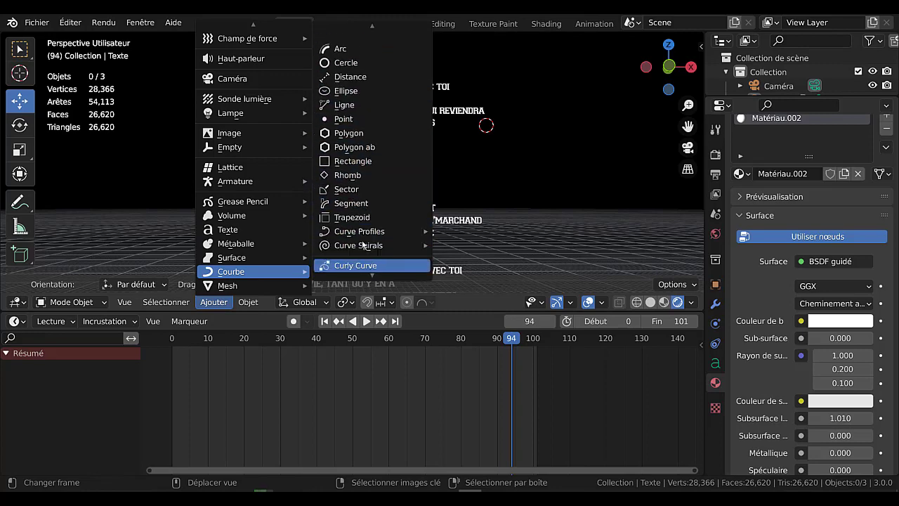
scroll(365, 253, "down", 5)
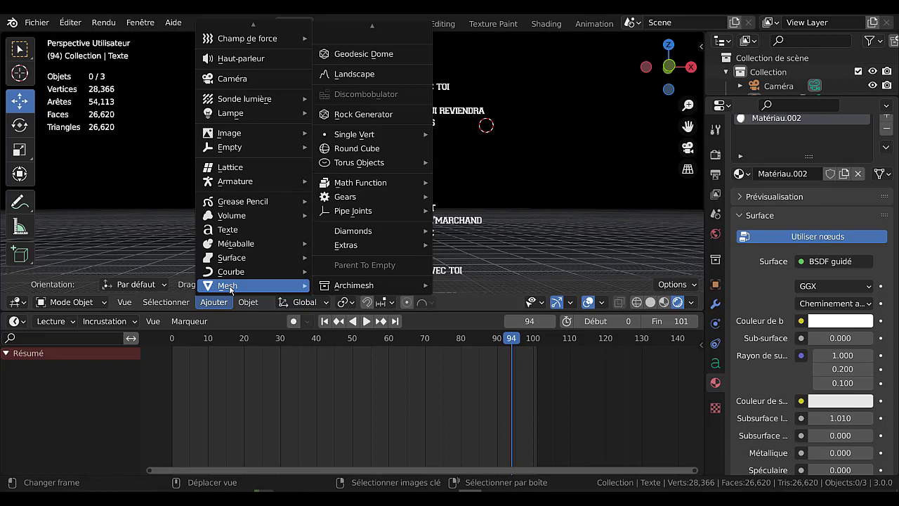
Dismiss the add-object menu, orbit around the poem text, and switch to camera view
left_click(570, 208)
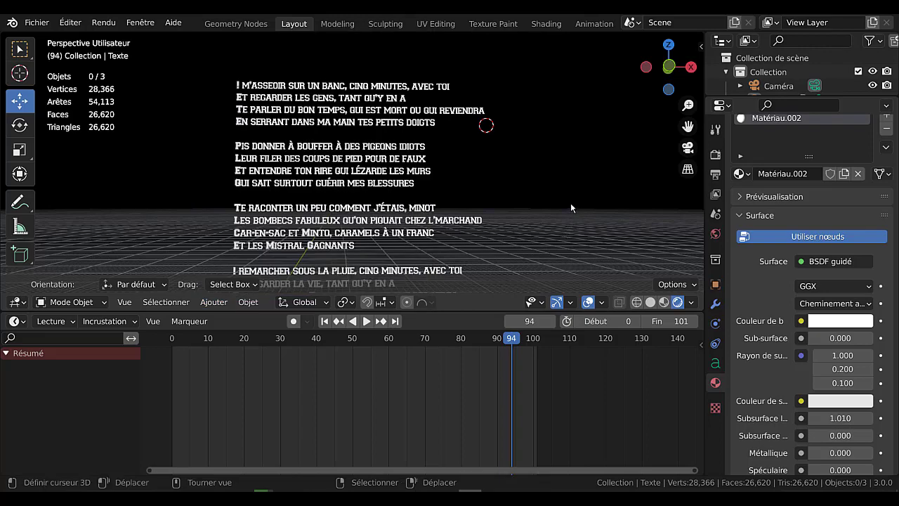
scroll(568, 200, "up", 1)
scroll(568, 198, "up", 2)
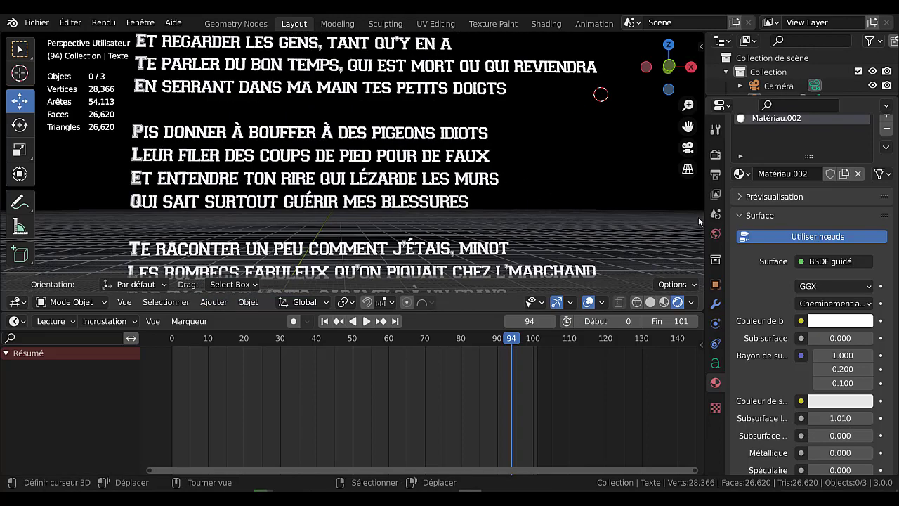
left_click_drag(703, 206, 715, 206)
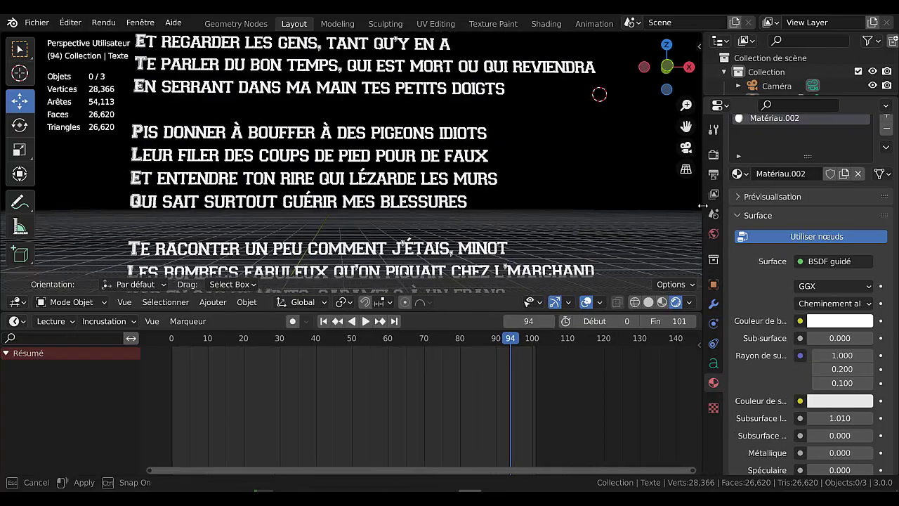
middle_click_drag(596, 204, 590, 220)
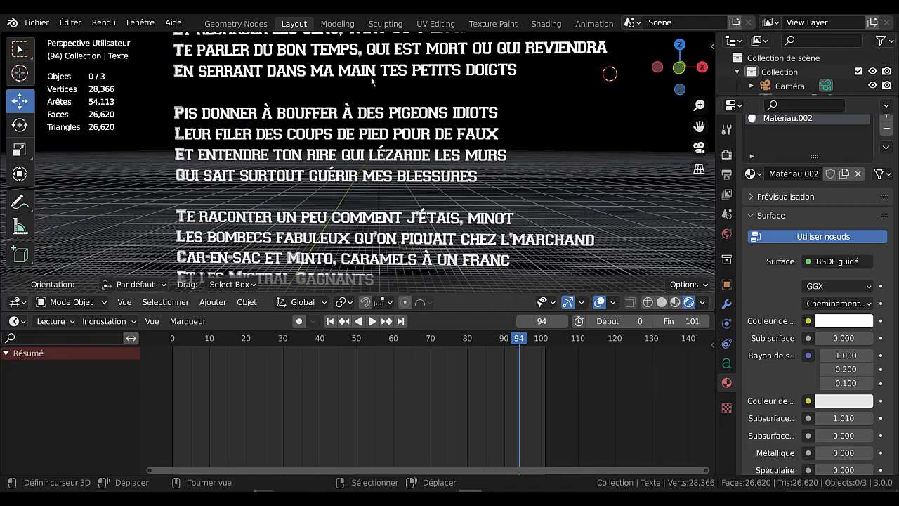
scroll(390, 196, "down", 3)
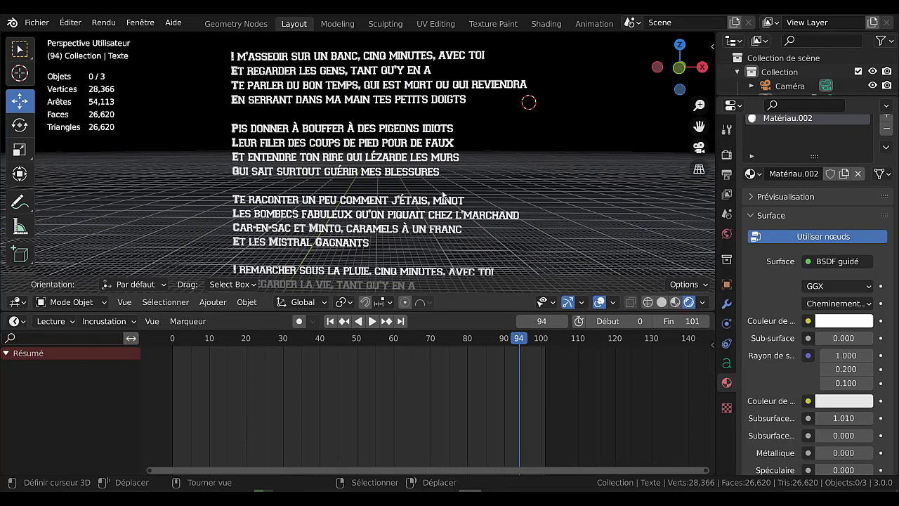
key("KP_0")
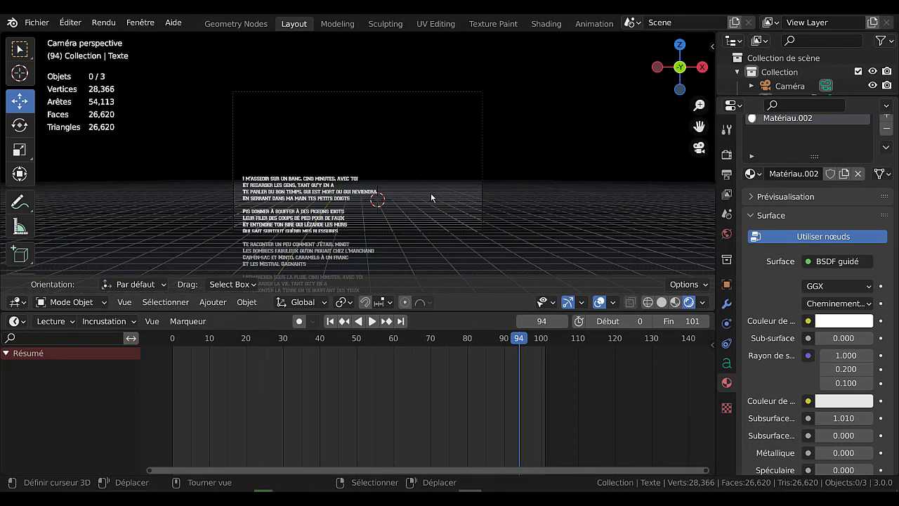
scroll(436, 197, "up", 2)
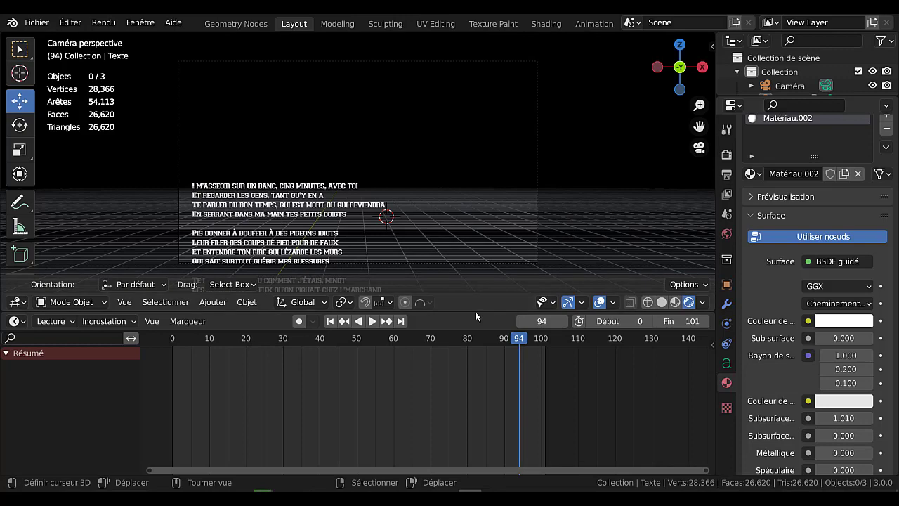
mouse_move(476, 311)
left_mouse_down()
mouse_move(467, 214)
mouse_move(457, 338)
mouse_move(450, 317)
left_mouse_up()
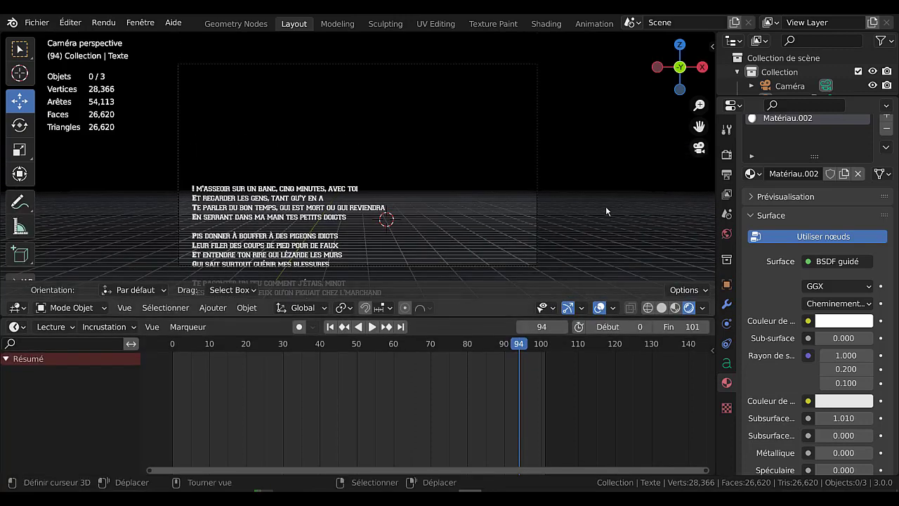
scroll(605, 211, "down", 2)
scroll(605, 210, "down", 2)
scroll(541, 218, "up", 3)
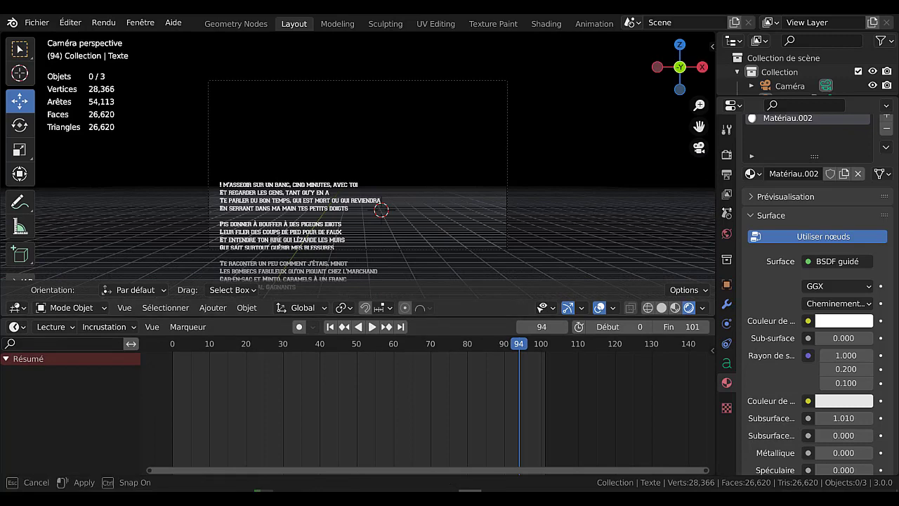
left_click_drag(713, 211, 782, 211)
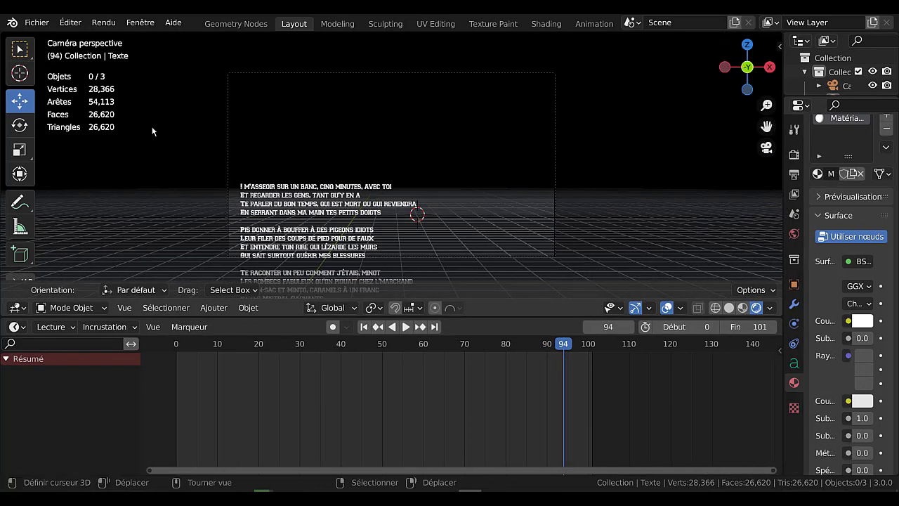